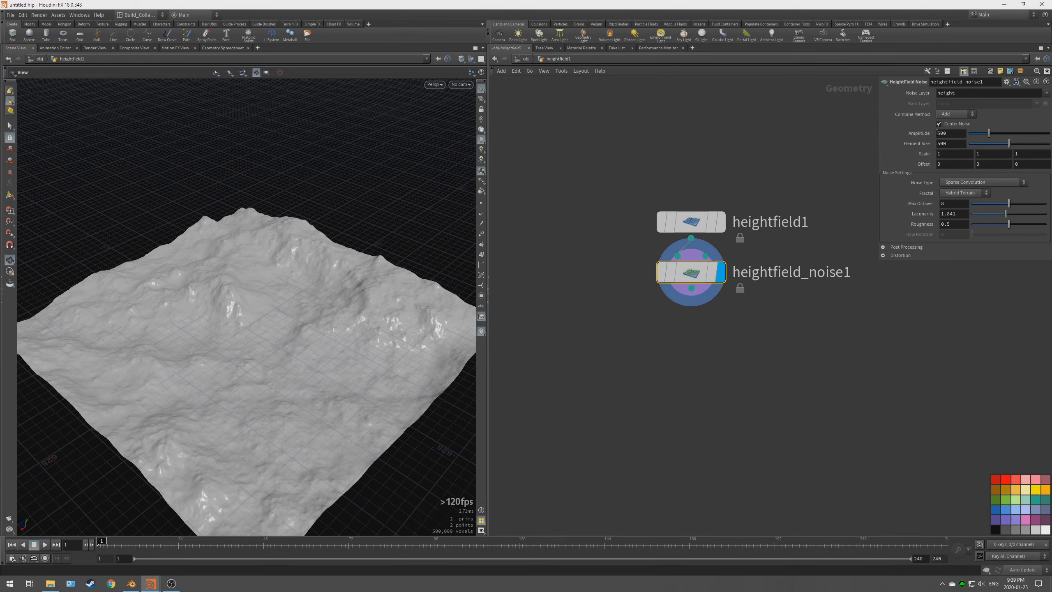
- Try a lower amplitude of 330 on the heightfield noise and set it back to 500
{"action": "left_click_drag", "start_coordinate": [223, 373], "coordinate": [321, 336]}
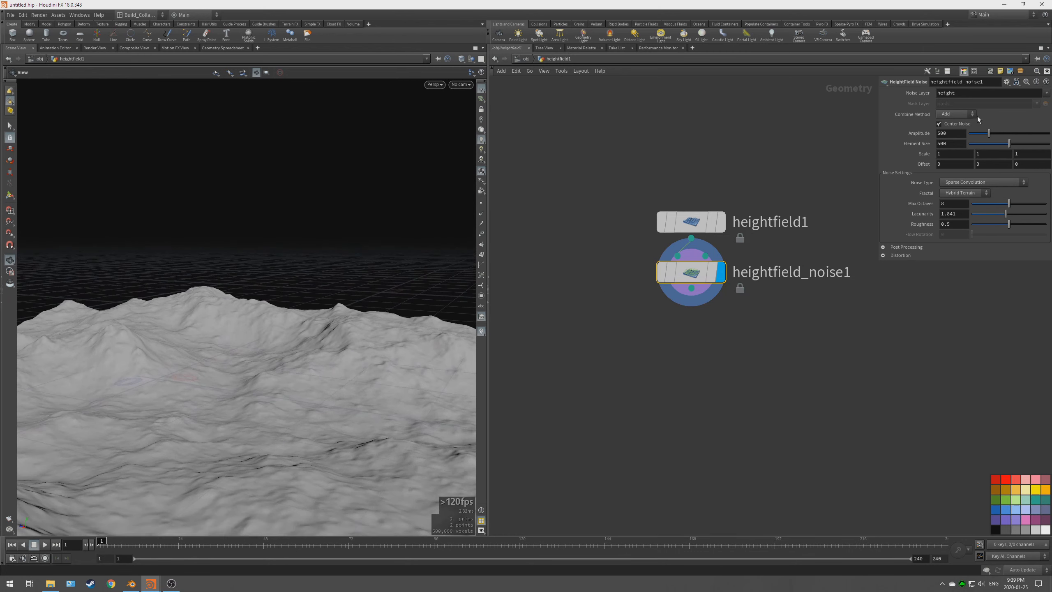
{"action": "middle_click_drag", "start_coordinate": [986, 132], "coordinate": [378, 139]}
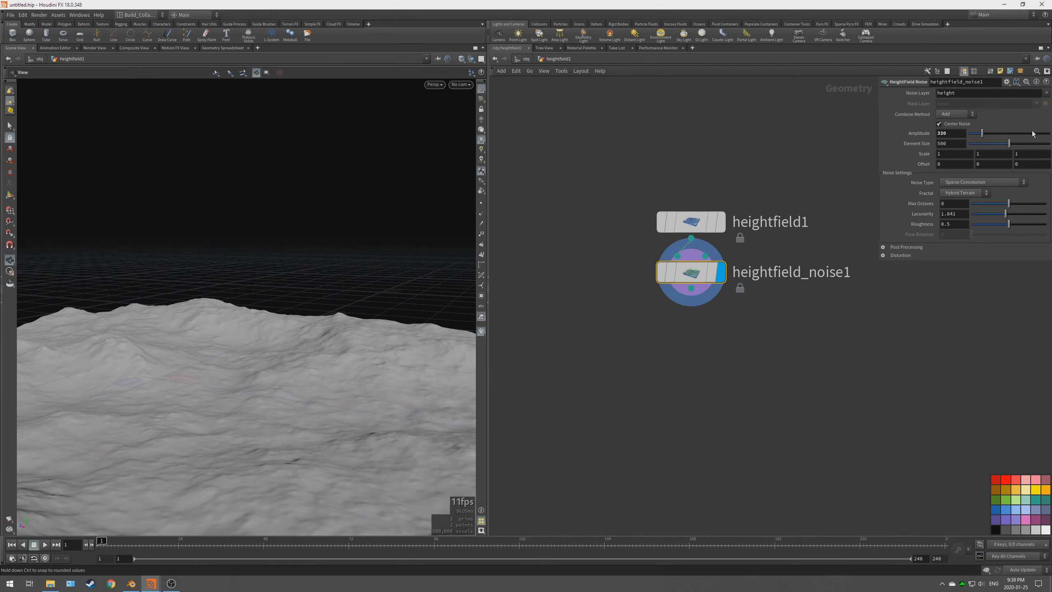
{"action": "left_click_drag", "start_coordinate": [961, 134], "coordinate": [874, 124]}
{"action": "type", "text": "500"}
{"action": "key", "text": "Return"}
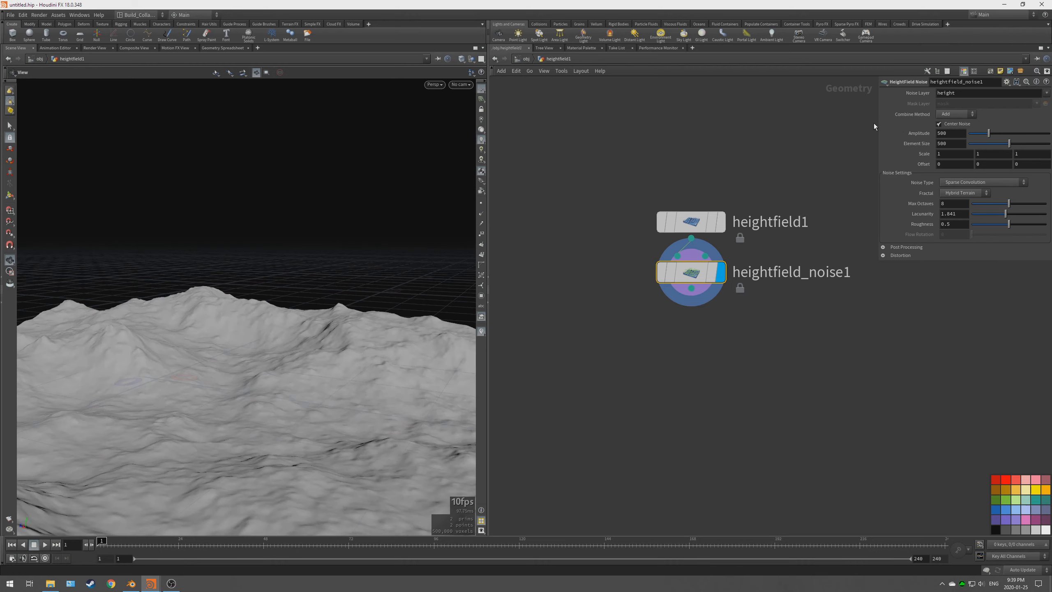
- Set the heightfield noise element size to 400 and its amplitude to 550
{"action": "middle_click_drag", "start_coordinate": [1014, 147], "coordinate": [961, 148]}
{"action": "left_click", "coordinate": [953, 144]}
{"action": "key", "text": "Return"}
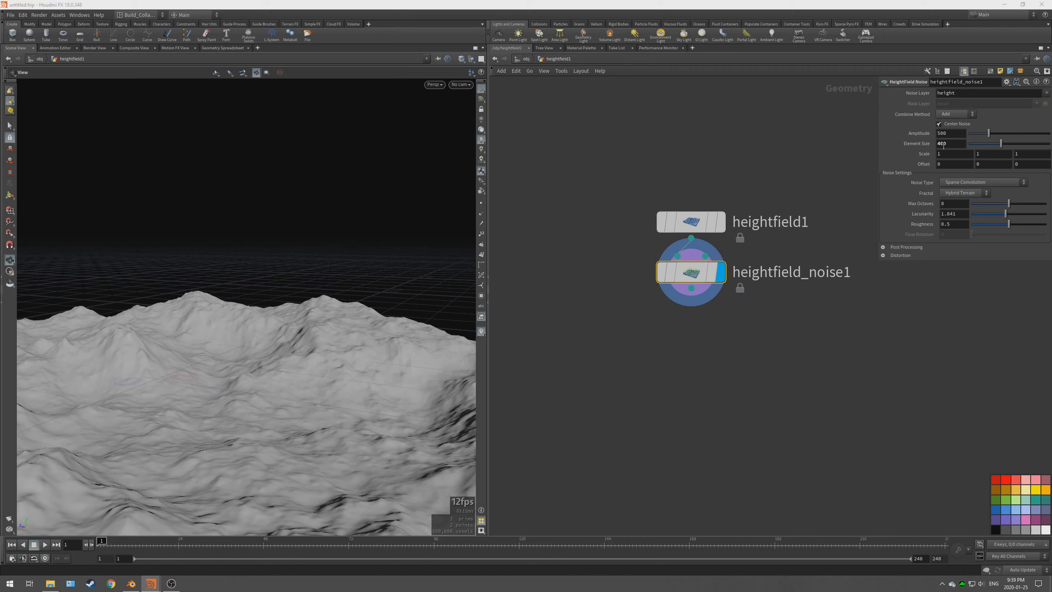
{"action": "left_click", "coordinate": [949, 133]}
{"action": "type", "text": "550"}
{"action": "key", "text": "Return"}
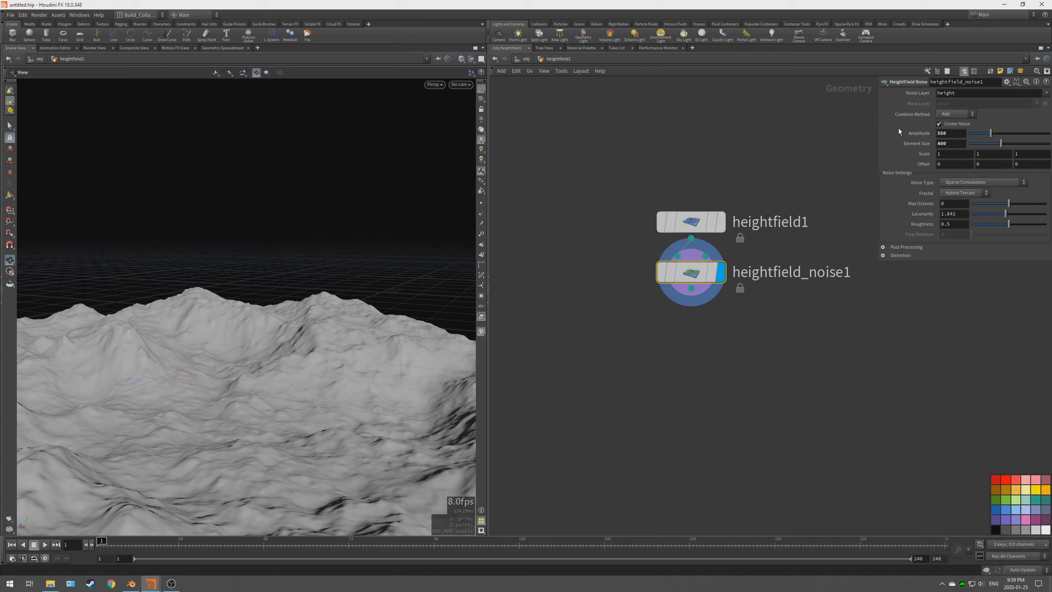
- Set the heightfield noise element size to 440 and check the terrain shape from another angle
{"action": "left_click_drag", "start_coordinate": [290, 373], "coordinate": [286, 350]}
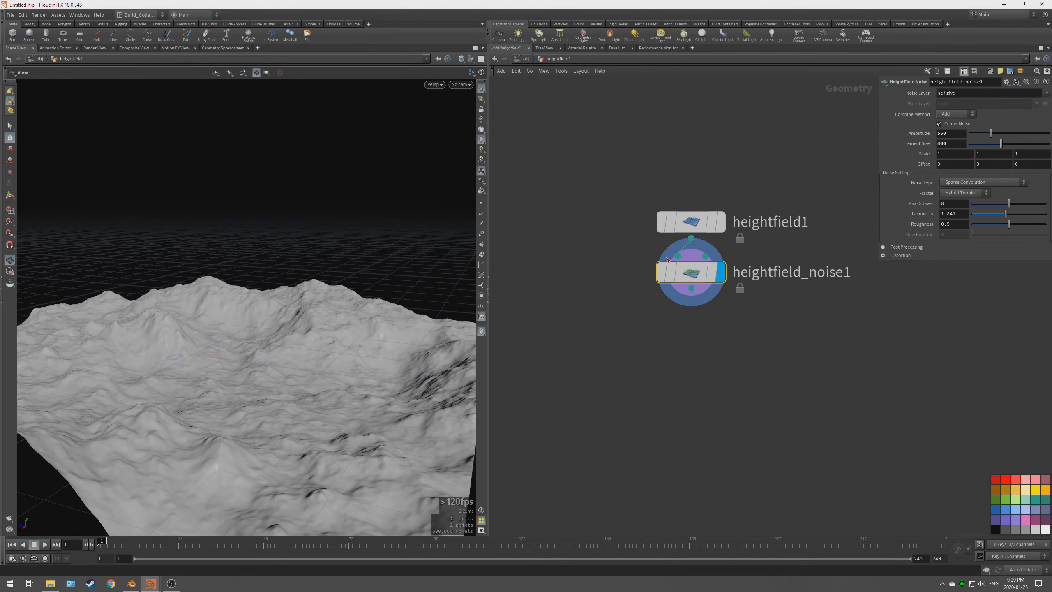
{"action": "left_click", "coordinate": [948, 143]}
{"action": "type", "text": "440"}
{"action": "key", "text": "Return"}
{"action": "left_click_drag", "start_coordinate": [301, 381], "coordinate": [312, 359]}
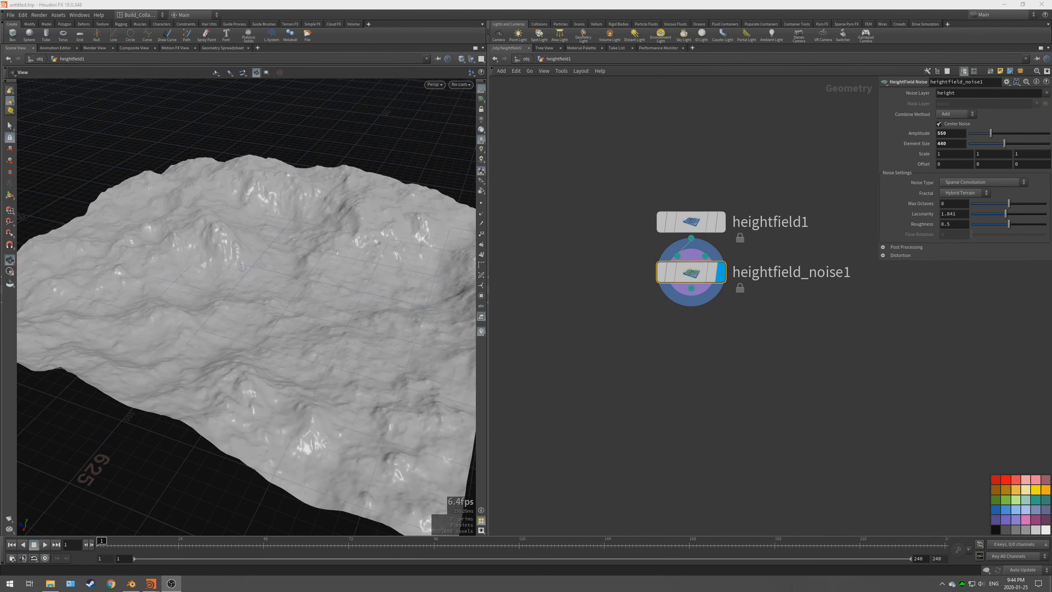
- Try the Sinusoid and Perlin noise types on the terrain and inspect their shapes
{"action": "left_click_drag", "start_coordinate": [285, 125], "coordinate": [310, 233]}
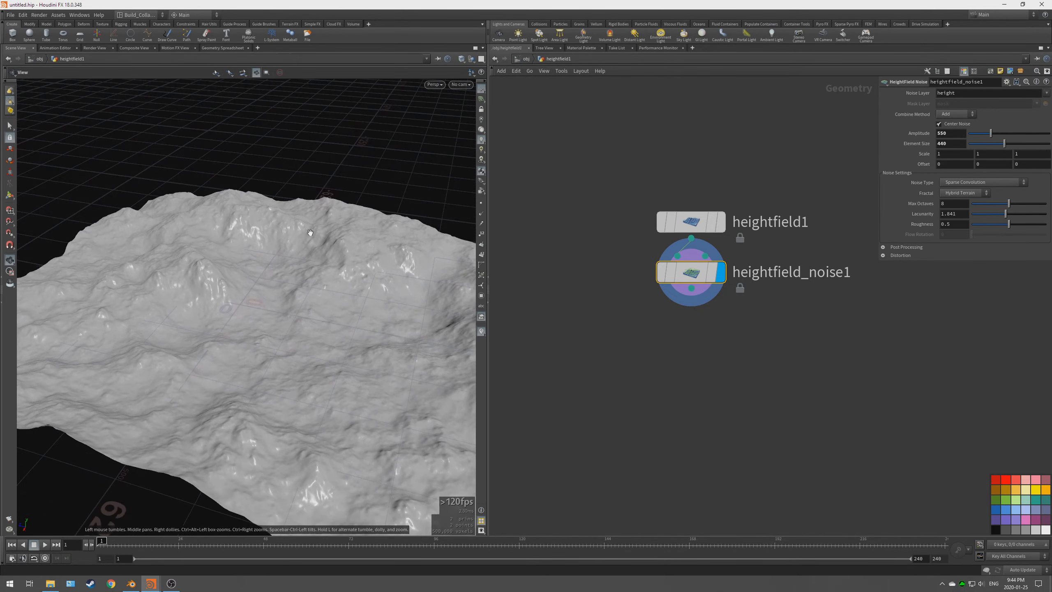
{"action": "left_click", "coordinate": [957, 183]}
{"action": "left_click", "coordinate": [957, 190]}
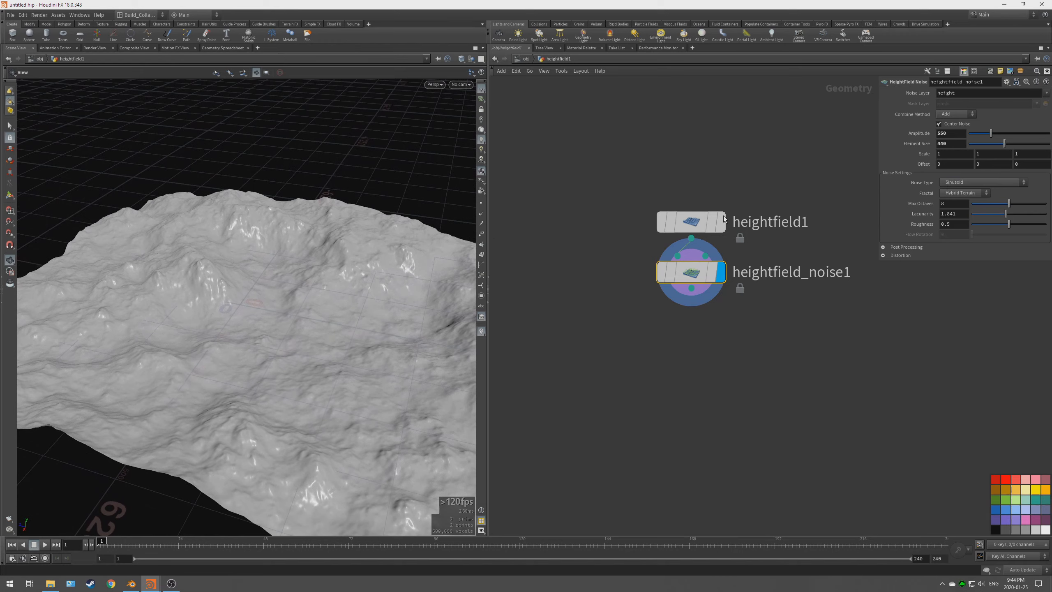
{"action": "left_click_drag", "start_coordinate": [310, 259], "coordinate": [312, 344]}
{"action": "left_click", "coordinate": [964, 183]}
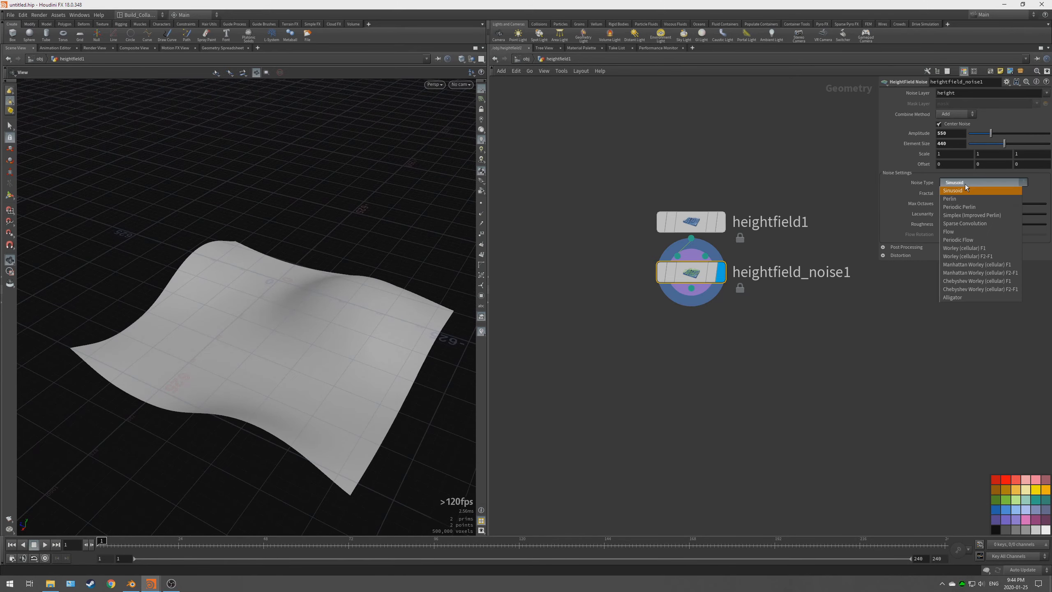
{"action": "left_click", "coordinate": [969, 208]}
{"action": "left_click_drag", "start_coordinate": [304, 294], "coordinate": [211, 291]}
- Try the Periodic Perlin noise type and return the noise type to Sparse Convolution
{"action": "left_click", "coordinate": [957, 184]}
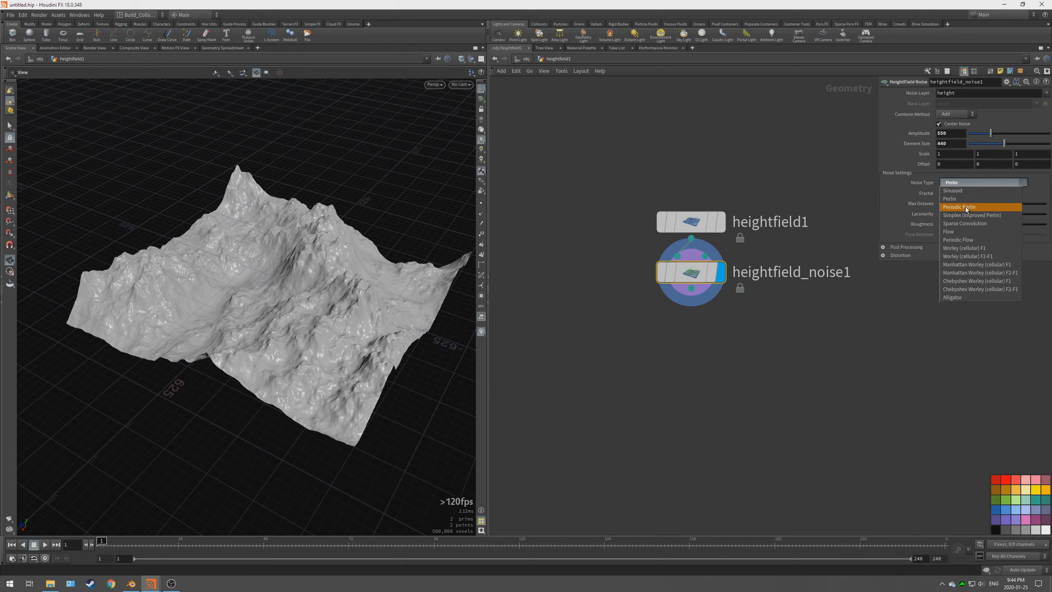
{"action": "left_click", "coordinate": [966, 207]}
{"action": "left_click_drag", "start_coordinate": [332, 286], "coordinate": [273, 276]}
{"action": "left_click", "coordinate": [969, 183]}
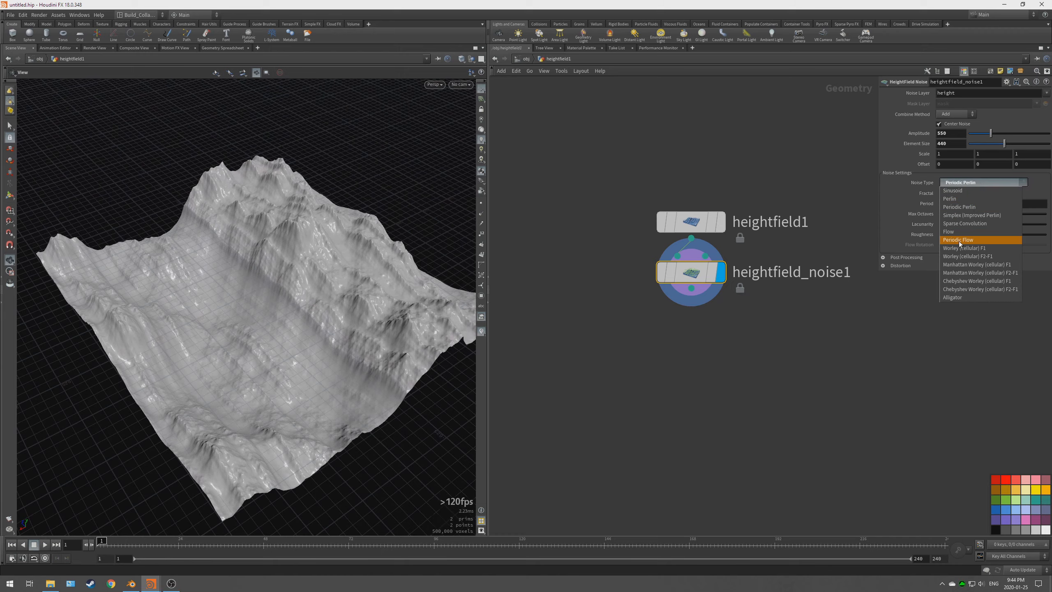
{"action": "left_click", "coordinate": [969, 224]}
{"action": "scroll", "coordinate": [308, 329], "scroll_direction": "up", "scroll_amount": 5}
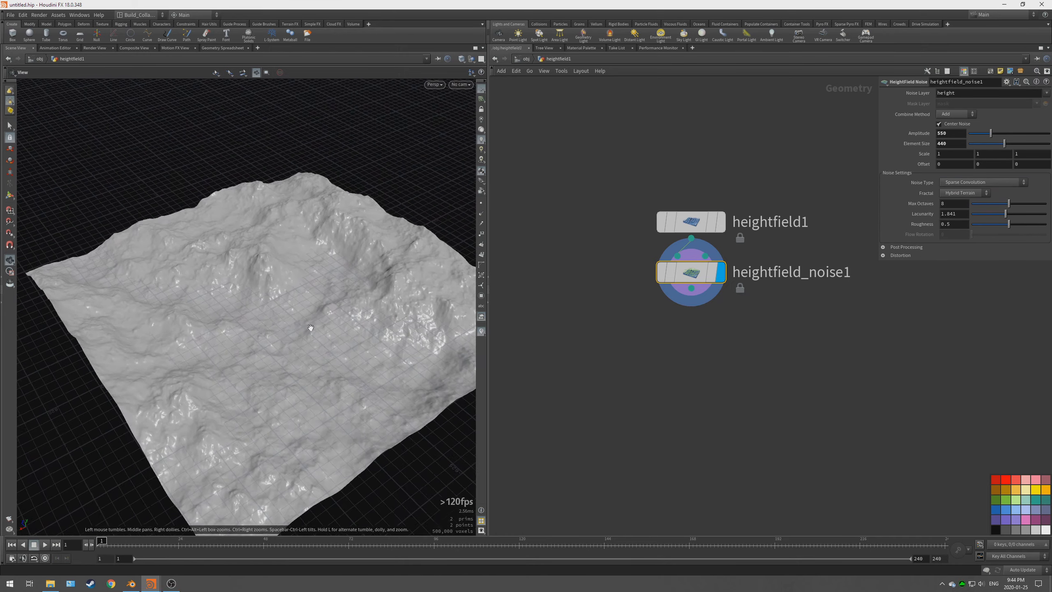
{"action": "left_click_drag", "start_coordinate": [310, 328], "coordinate": [364, 298]}
{"action": "left_click", "coordinate": [943, 116]}
{"action": "left_click", "coordinate": [946, 115]}
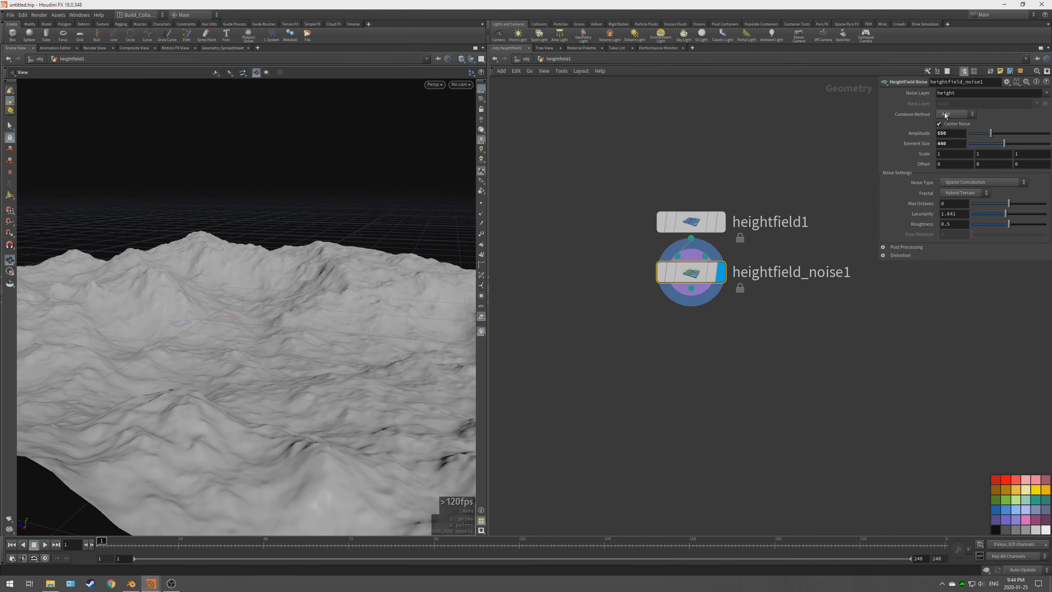
{"action": "left_click_drag", "start_coordinate": [335, 305], "coordinate": [302, 337]}
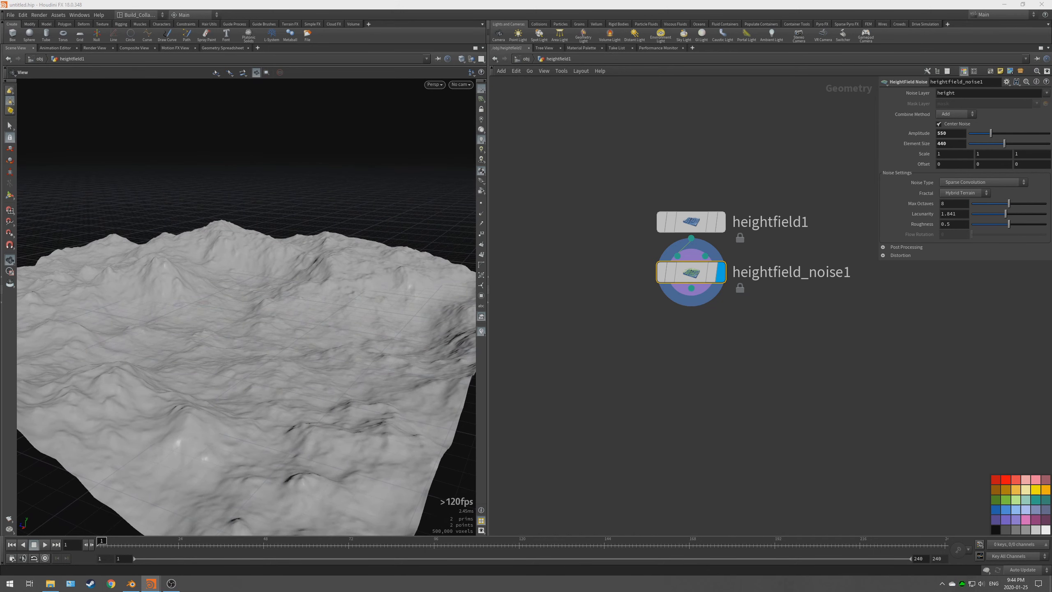
- Add a HeightField Erode node beneath heightfield_noise1, fed by that node's output
{"action": "left_click", "coordinate": [739, 353]}
{"action": "middle_click_drag", "start_coordinate": [710, 359], "coordinate": [721, 335]}
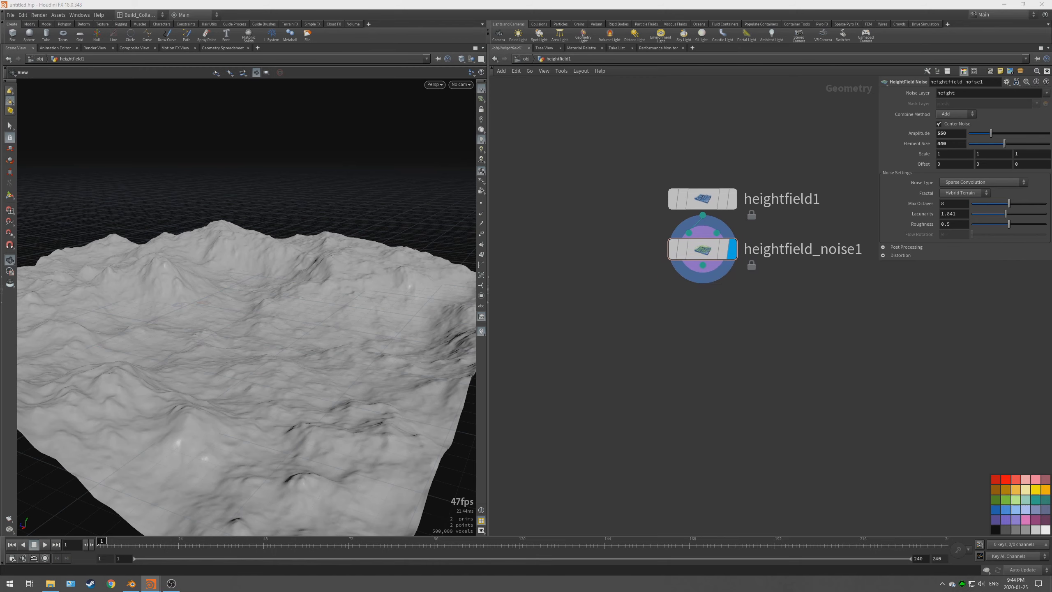
{"action": "key", "text": "Tab"}
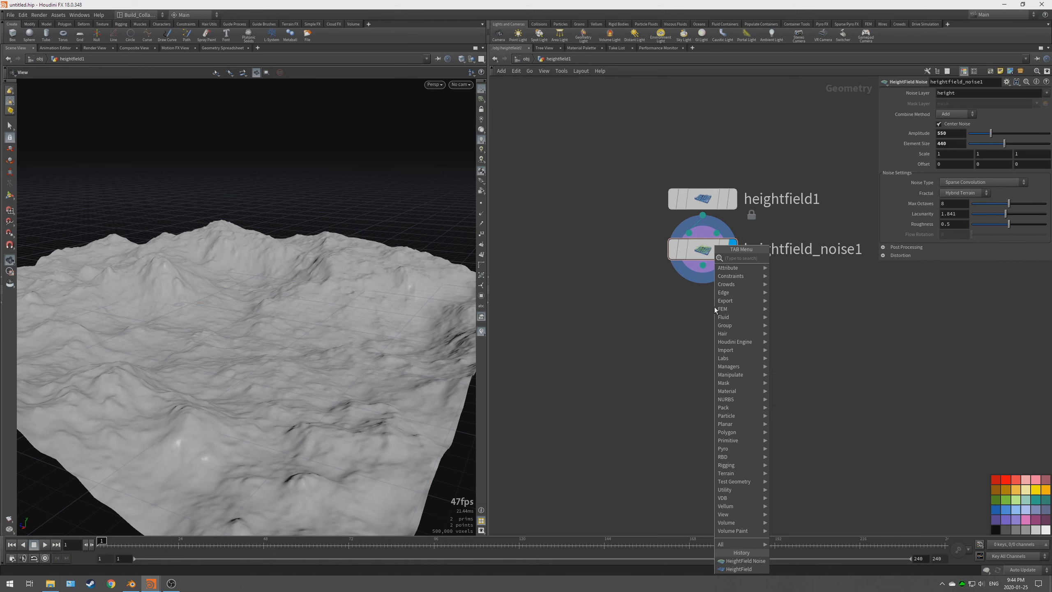
{"action": "type", "text": "erode"}
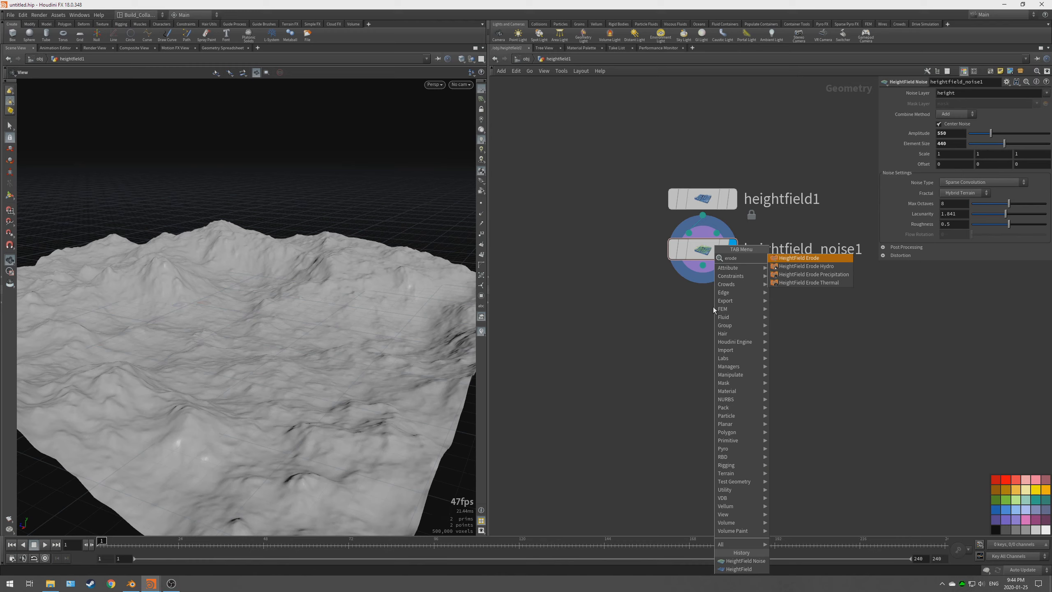
{"action": "key", "text": "Return"}
{"action": "left_click", "coordinate": [713, 306]}
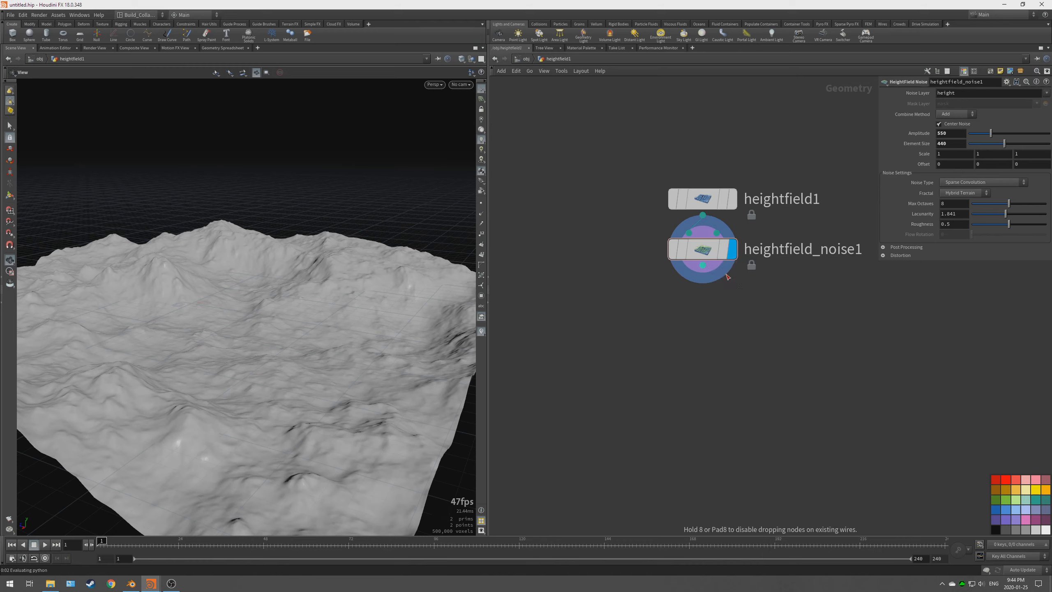
{"action": "middle_click_drag", "start_coordinate": [698, 364], "coordinate": [584, 379]}
{"action": "scroll", "coordinate": [642, 356], "scroll_direction": "down", "scroll_amount": 1}
{"action": "middle_click_drag", "start_coordinate": [642, 357], "coordinate": [626, 305]}
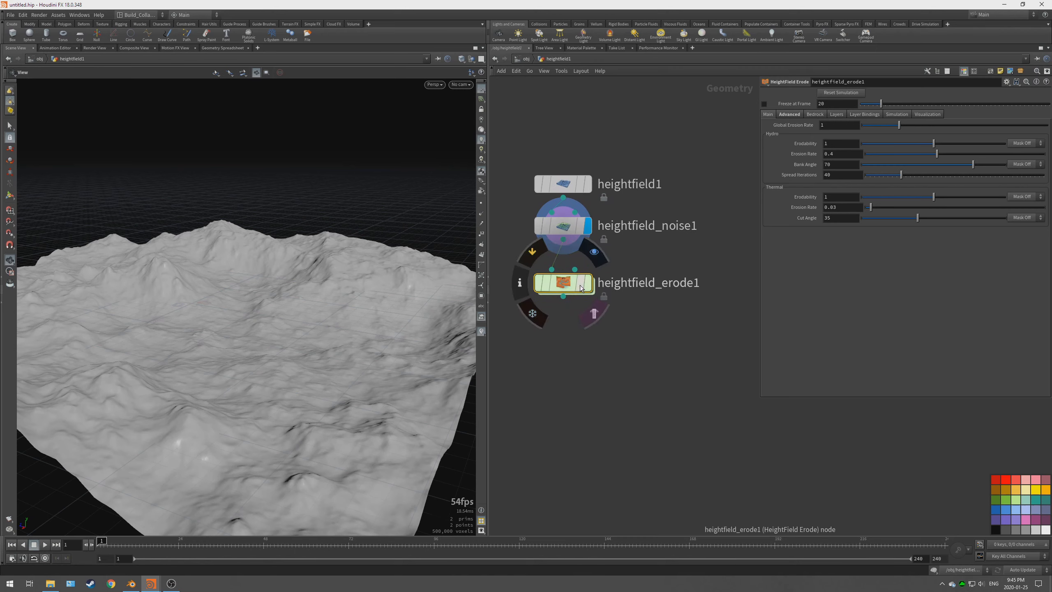
- Make heightfield_erode1 the displayed node and view the eroded terrain
{"action": "mouse_move", "coordinate": [570, 286]}
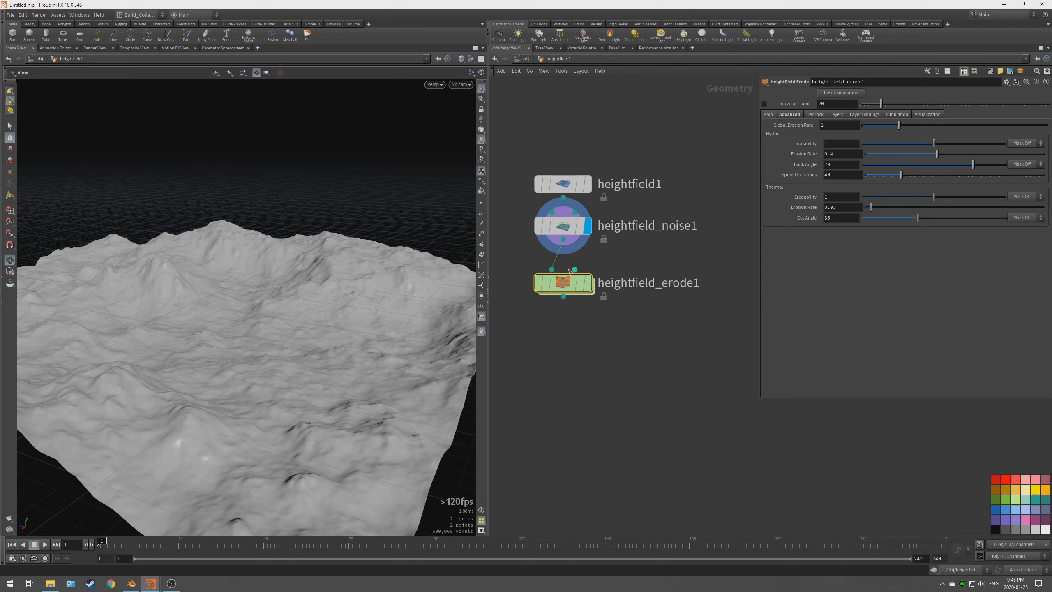
{"action": "left_click", "coordinate": [593, 288]}
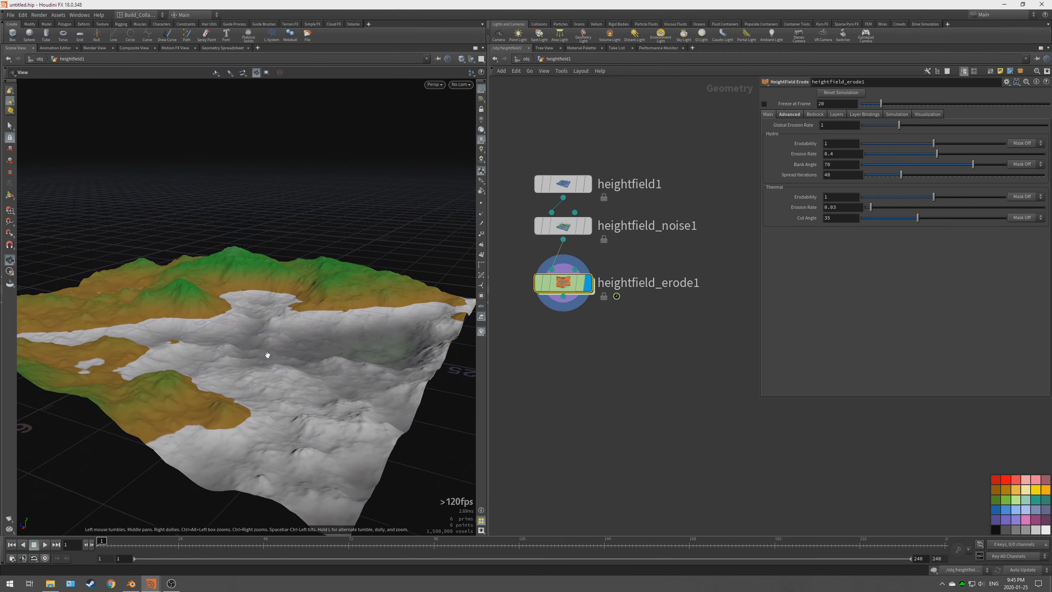
{"action": "mouse_move", "coordinate": [268, 355]}
{"action": "left_mouse_down"}
{"action": "mouse_move", "coordinate": [294, 348]}
{"action": "mouse_move", "coordinate": [223, 378]}
{"action": "mouse_move", "coordinate": [281, 329]}
{"action": "mouse_move", "coordinate": [272, 410]}
{"action": "mouse_move", "coordinate": [283, 362]}
{"action": "left_mouse_up"}
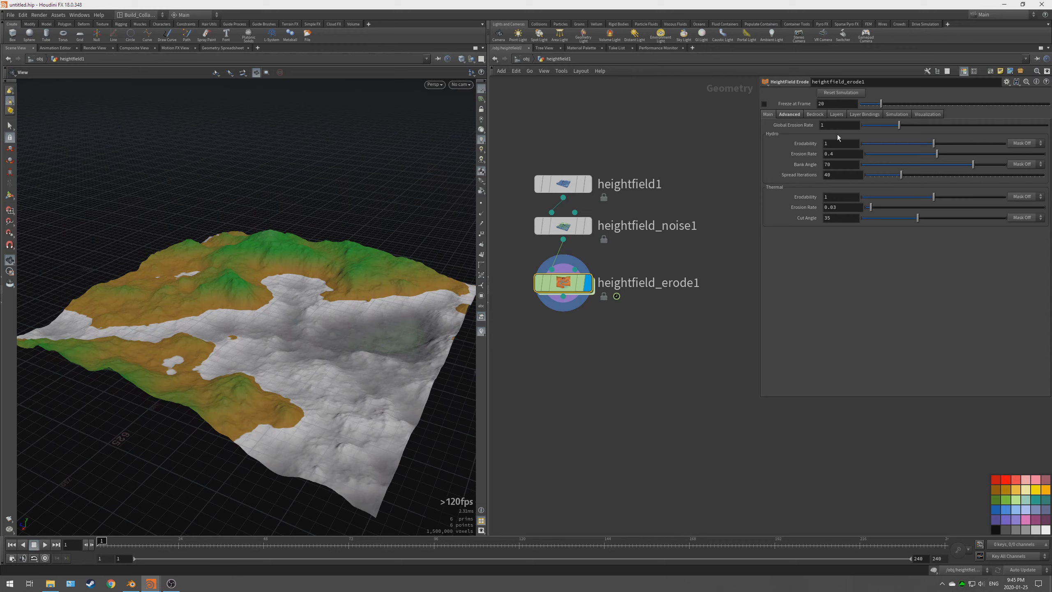
- Compute the elevation range of the erode node's visualization so the height ramp fits the terrain
{"action": "left_click", "coordinate": [931, 114]}
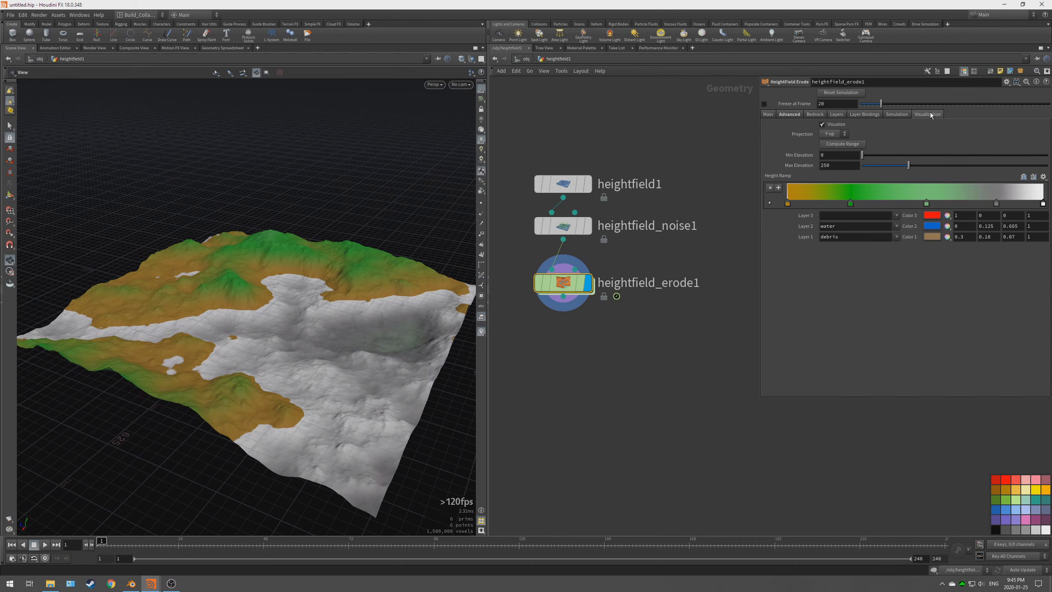
{"action": "left_click", "coordinate": [839, 144]}
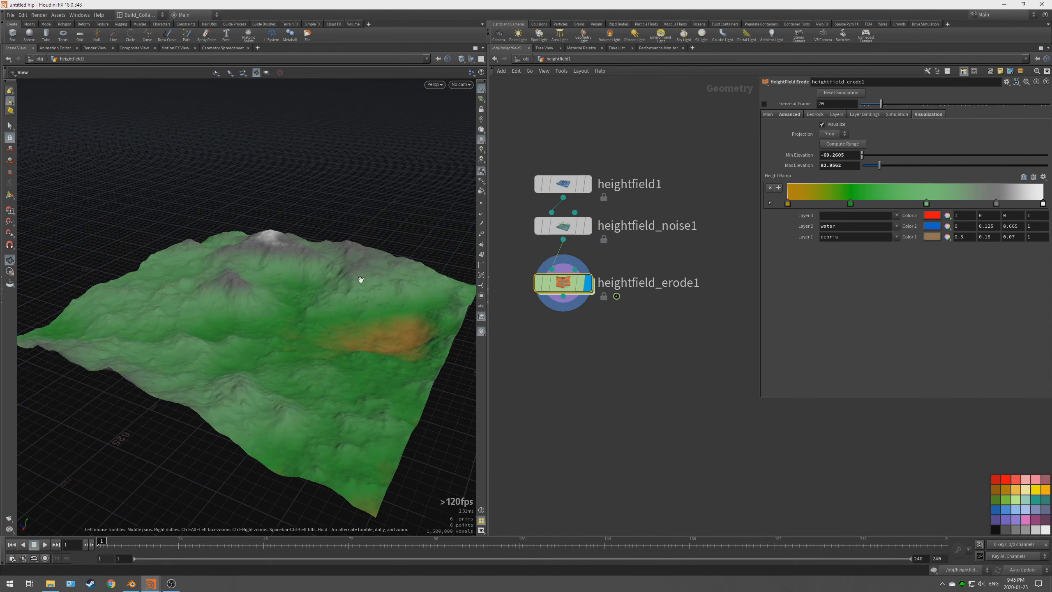
{"action": "left_click_drag", "start_coordinate": [359, 278], "coordinate": [288, 287]}
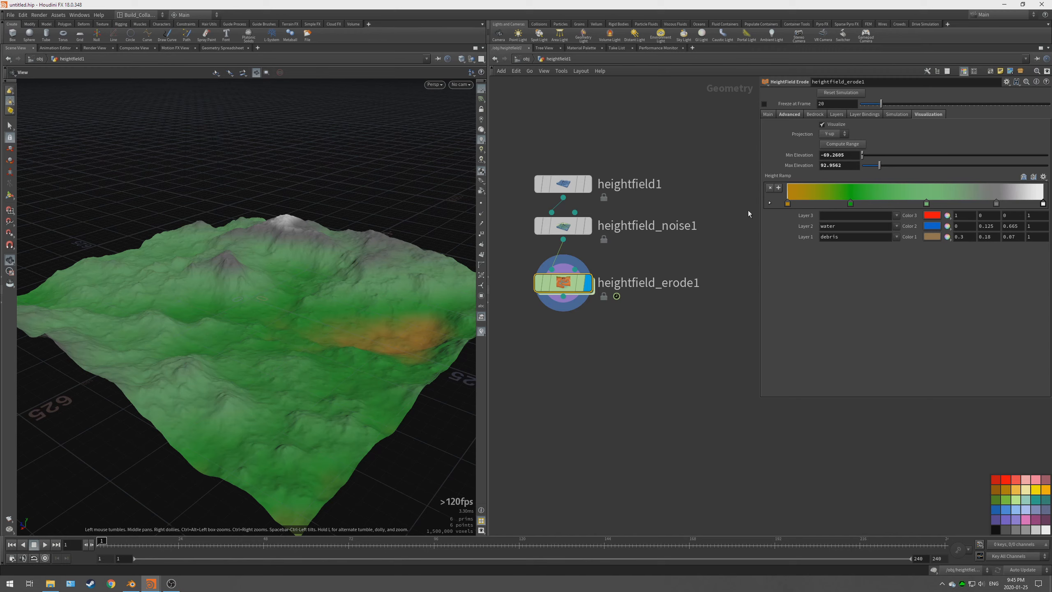
{"action": "double_click", "coordinate": [1045, 202]}
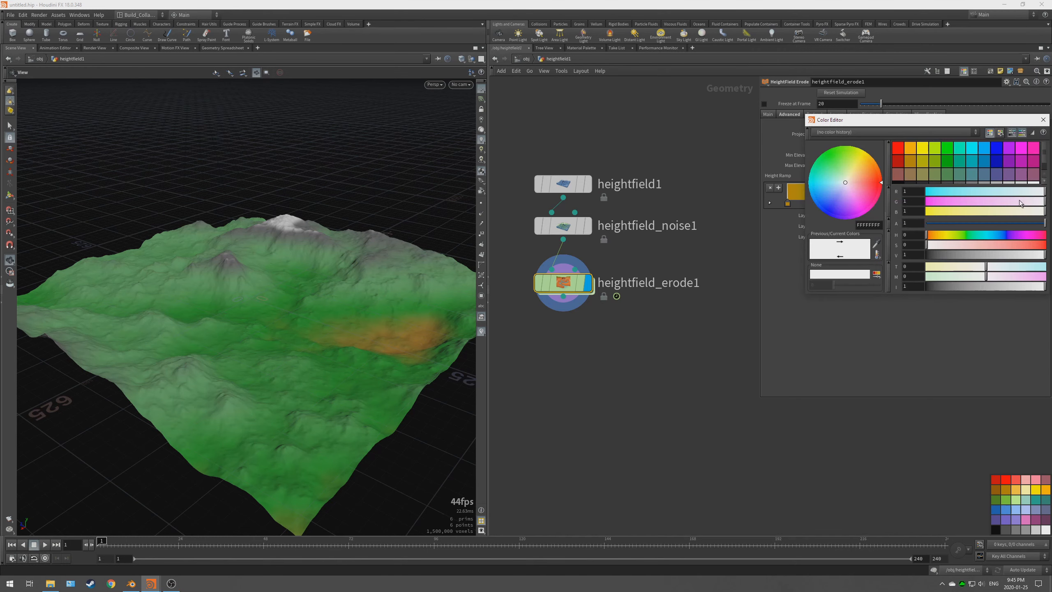
{"action": "left_click", "coordinate": [1041, 122]}
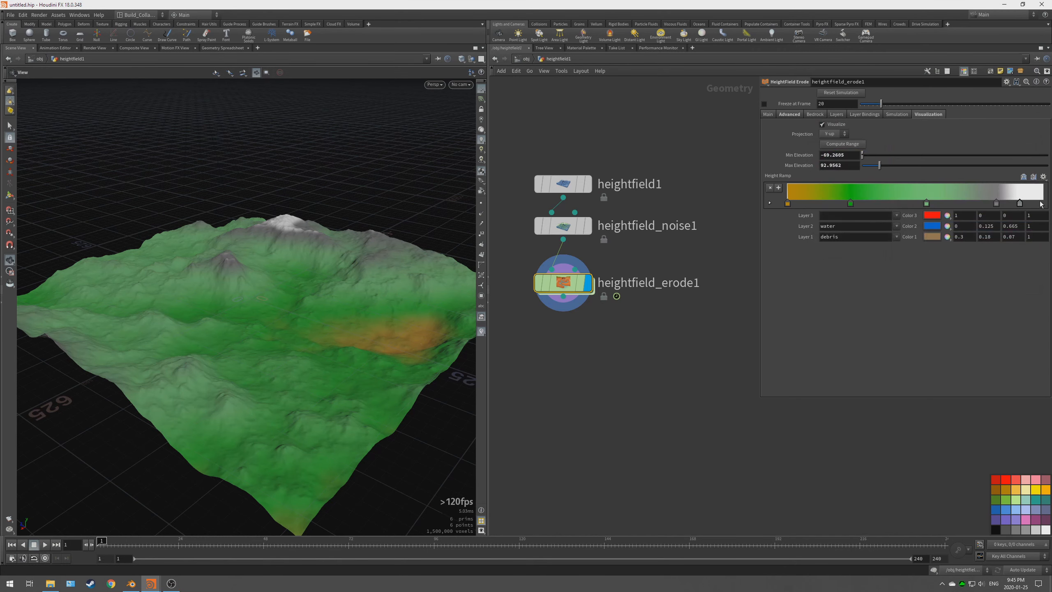
{"action": "left_click_drag", "start_coordinate": [334, 268], "coordinate": [298, 308]}
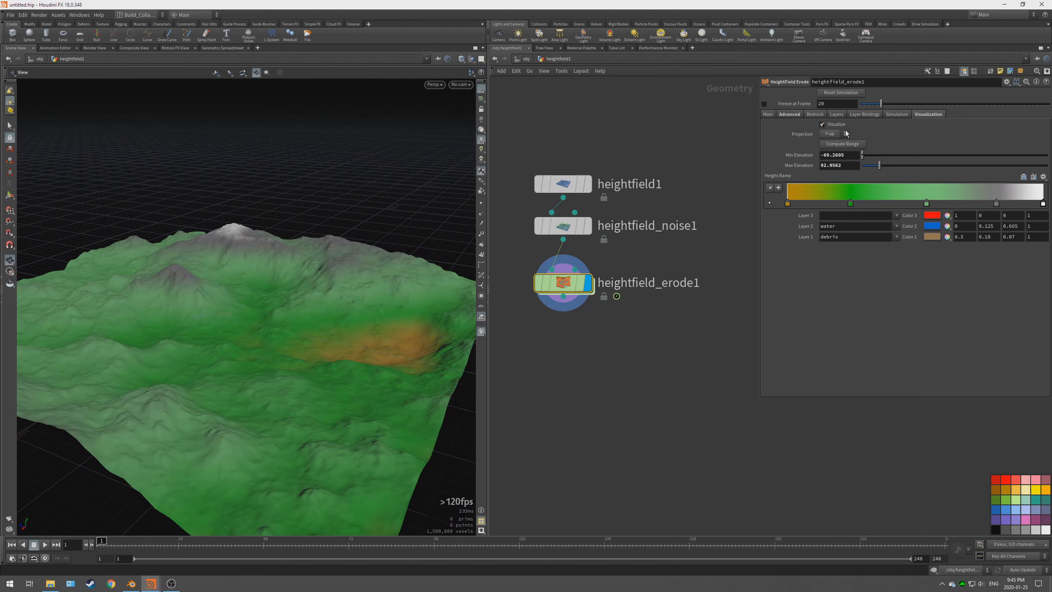
- Review the erode node's simulation, layer, advanced and main settings, including the Erodability Adjustments, Riverbed and Riverbank groups
{"action": "left_click", "coordinate": [899, 116]}
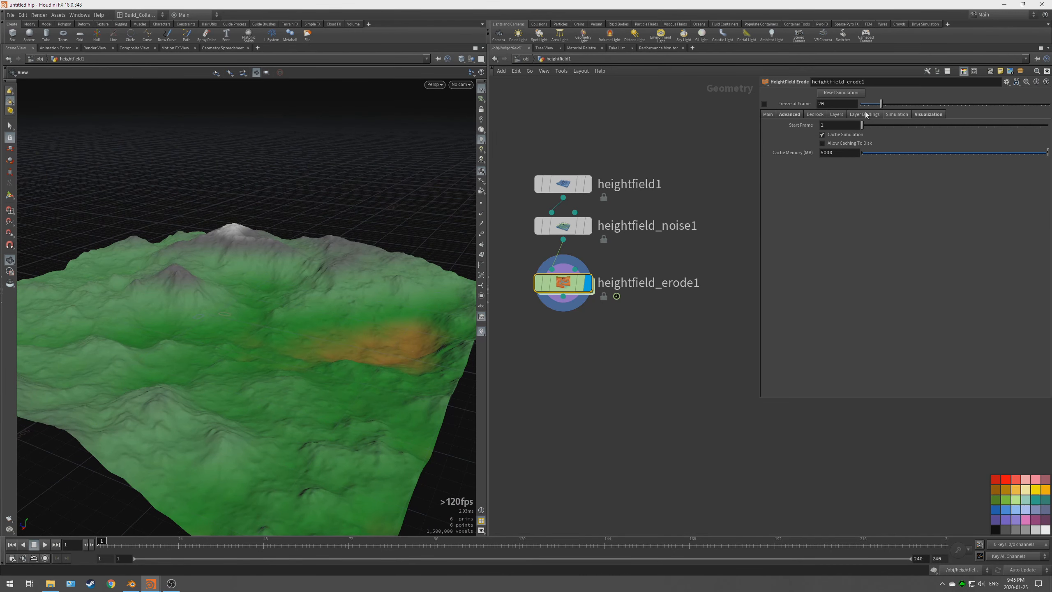
{"action": "left_click", "coordinate": [866, 115]}
{"action": "left_click", "coordinate": [836, 114]}
{"action": "left_click", "coordinate": [799, 114]}
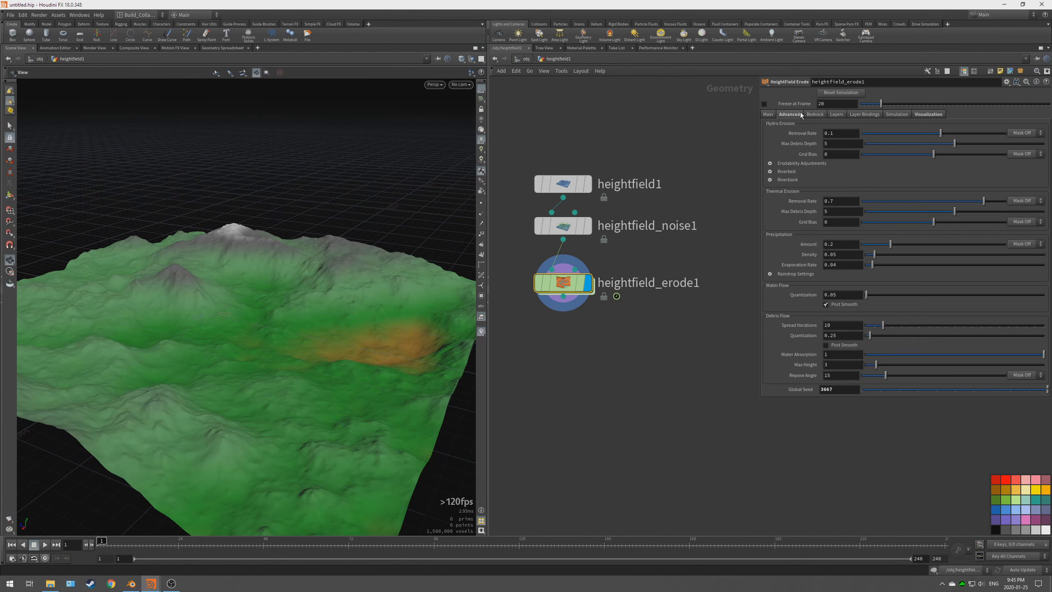
{"action": "left_click", "coordinate": [770, 163]}
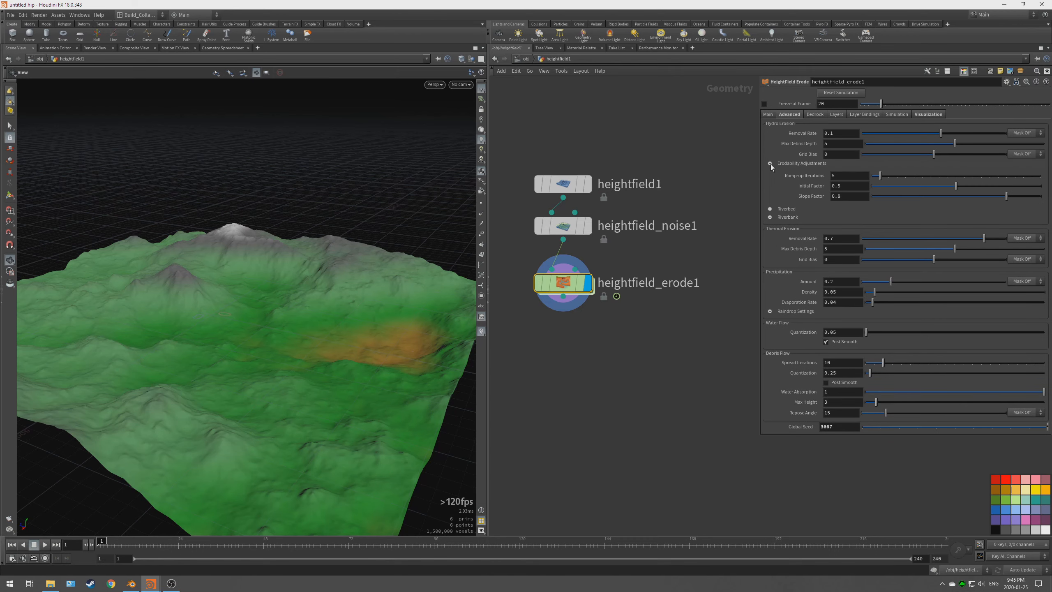
{"action": "left_click", "coordinate": [770, 163]}
{"action": "left_click", "coordinate": [771, 171]}
{"action": "left_click", "coordinate": [770, 171]}
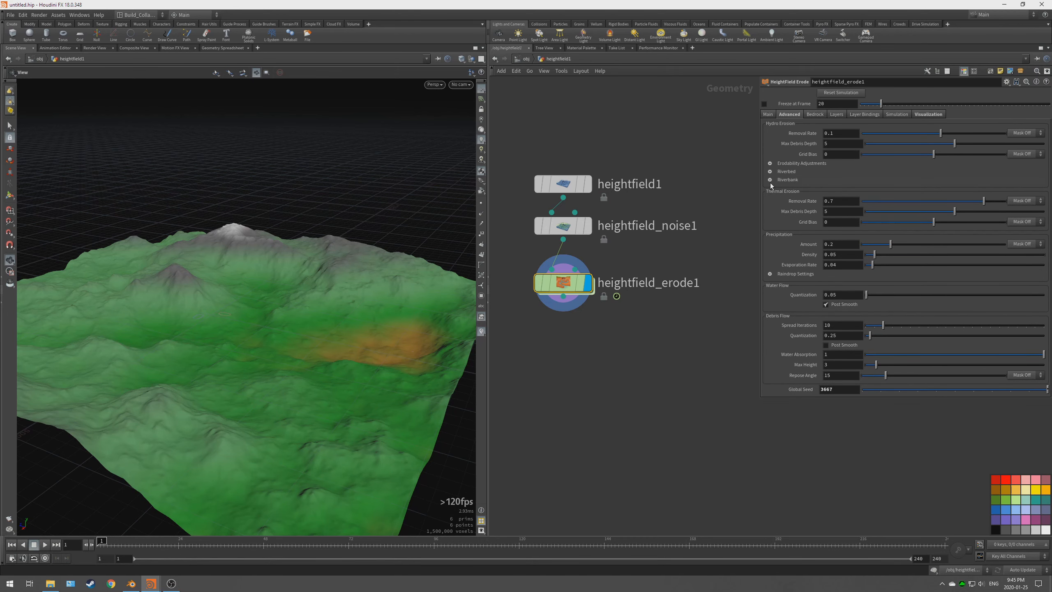
{"action": "left_click", "coordinate": [770, 180]}
{"action": "left_click", "coordinate": [770, 179]}
{"action": "left_click", "coordinate": [768, 115]}
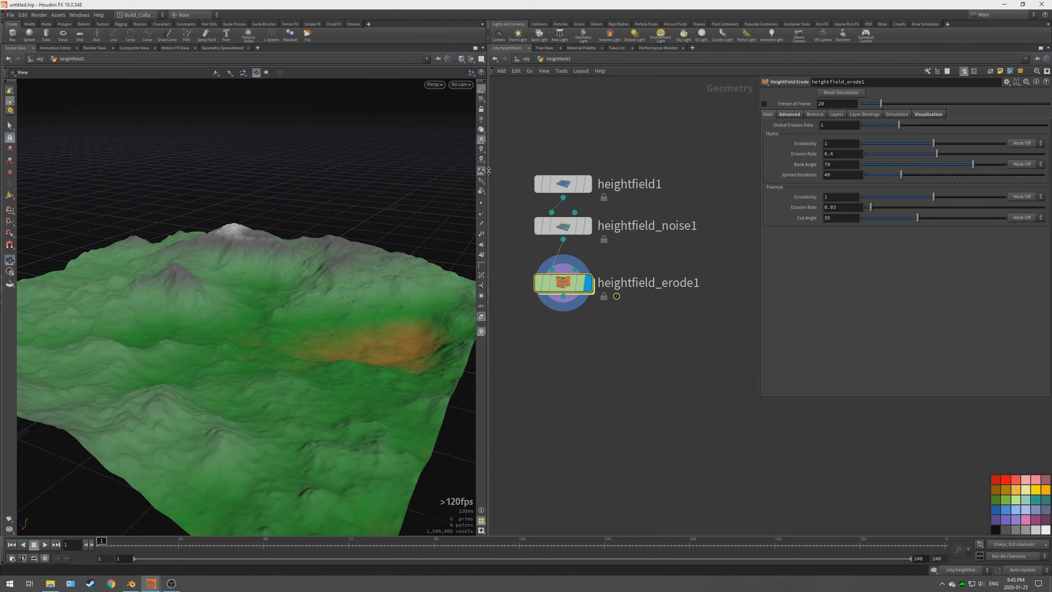
{"action": "left_click_drag", "start_coordinate": [288, 223], "coordinate": [311, 304]}
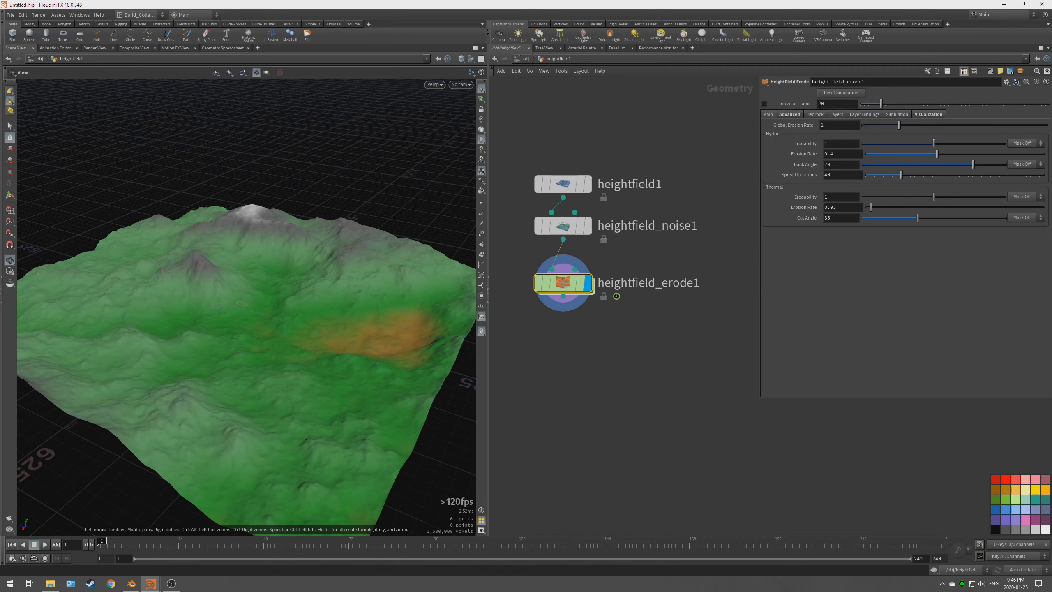
- Freeze the erode node's simulation at frame 20 and inspect the rivers and debris on the eroded terrain
{"action": "left_click", "coordinate": [765, 104]}
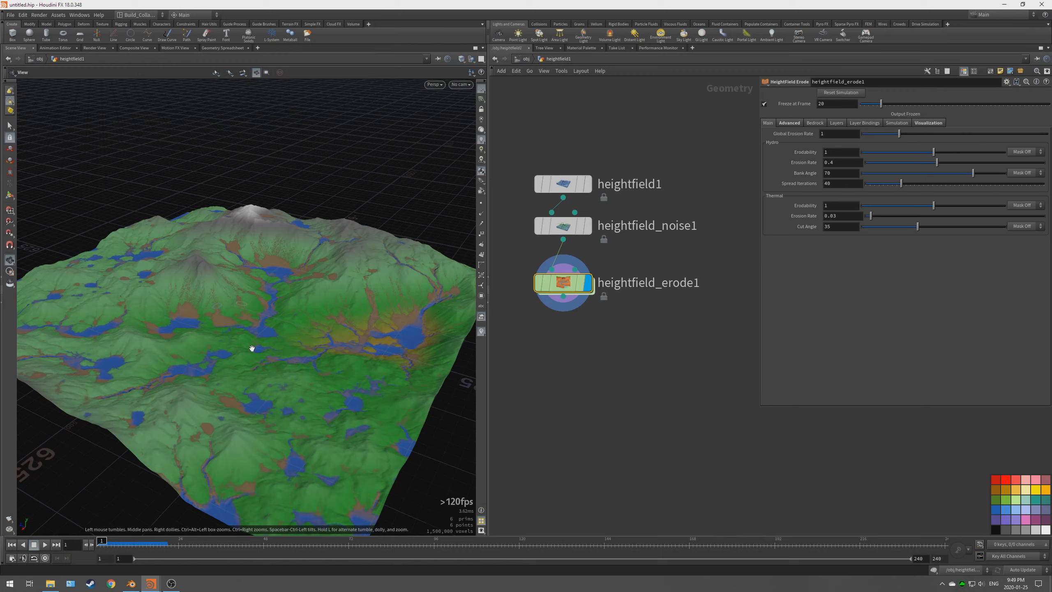
{"action": "scroll", "coordinate": [248, 350], "scroll_direction": "up", "scroll_amount": 5}
{"action": "left_click_drag", "start_coordinate": [273, 323], "coordinate": [237, 405]}
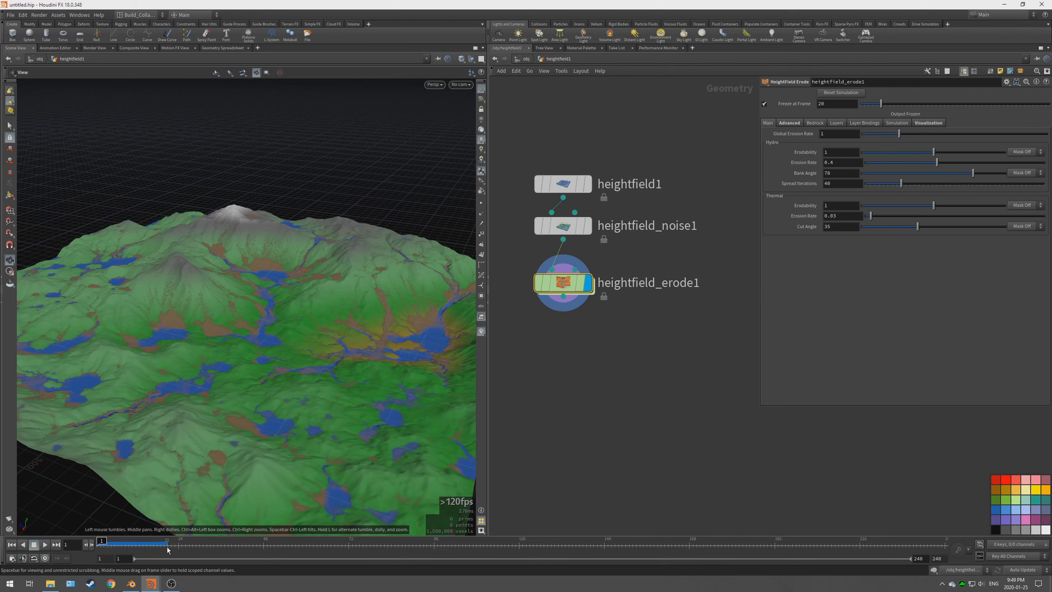
- Hide the animation playbar and show it again
{"action": "left_click", "coordinate": [3, 564]}
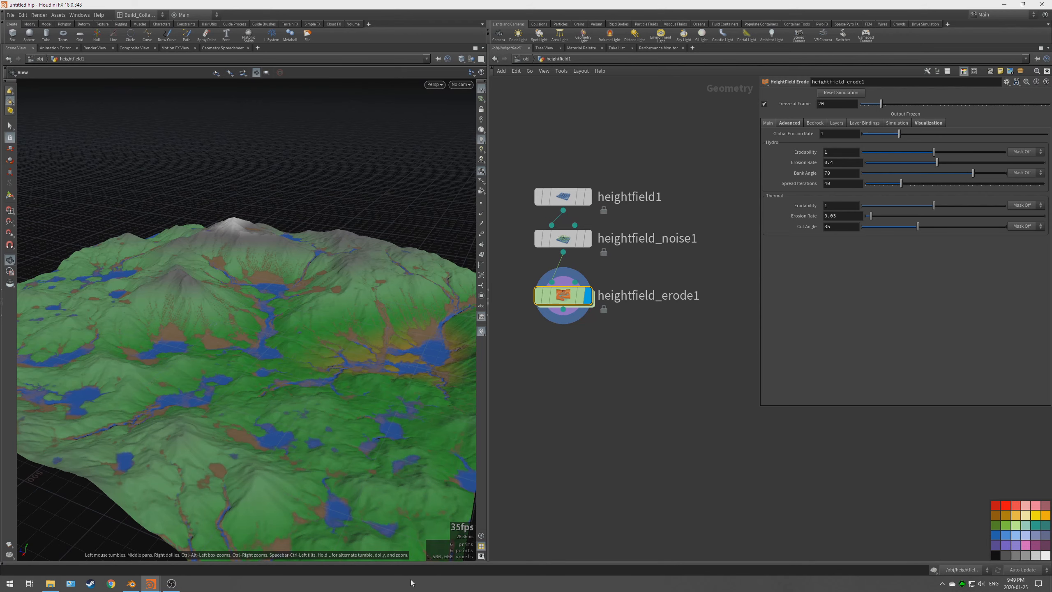
{"action": "left_click", "coordinate": [3, 565]}
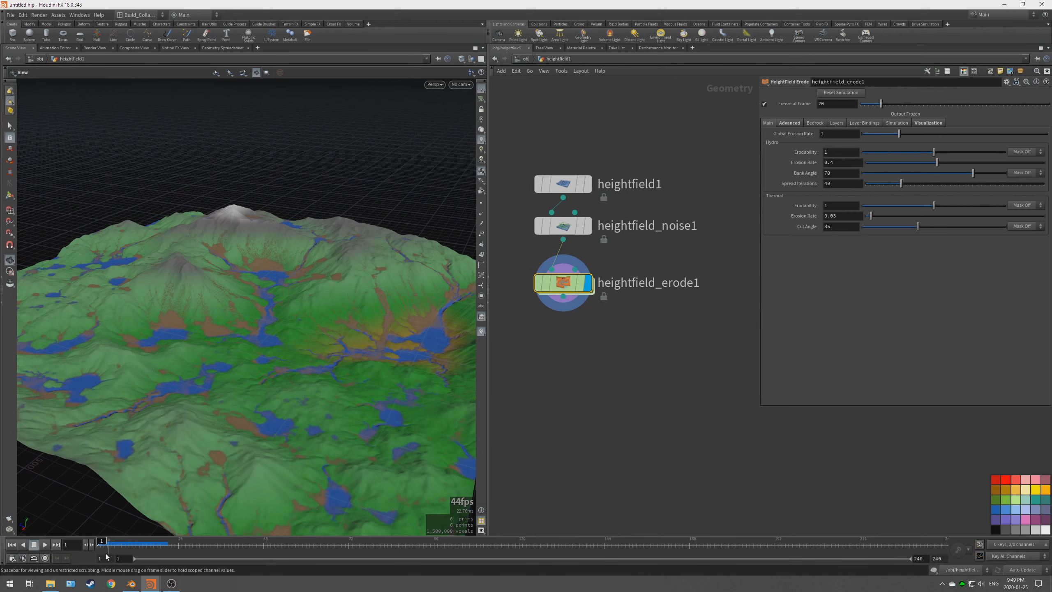
- Switch the desktop layout to Build, frame the terrain, and return to the Build_Collapsed layout
{"action": "left_click", "coordinate": [134, 15]}
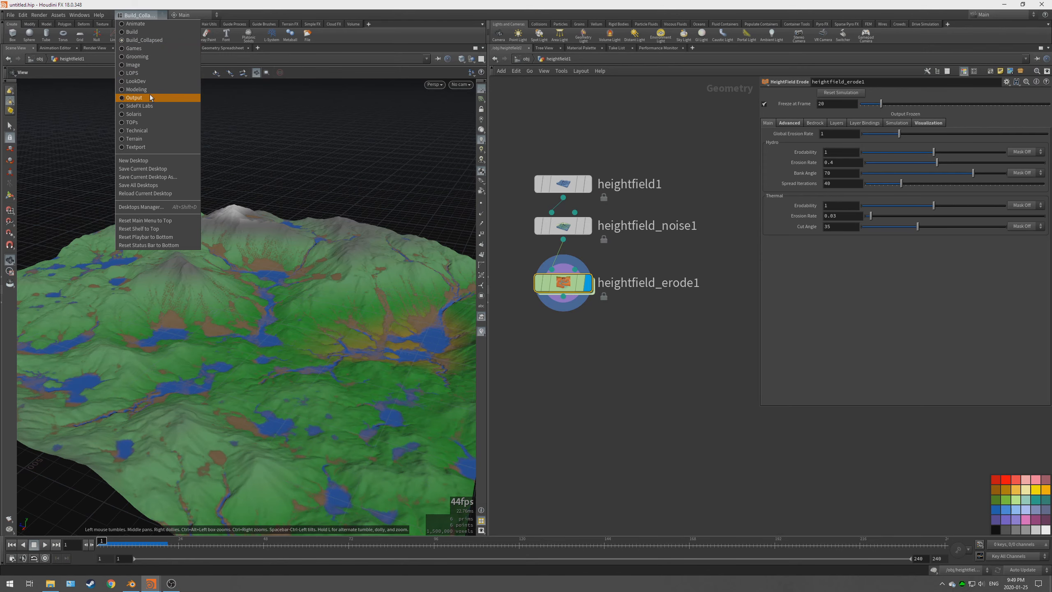
{"action": "left_click", "coordinate": [132, 32]}
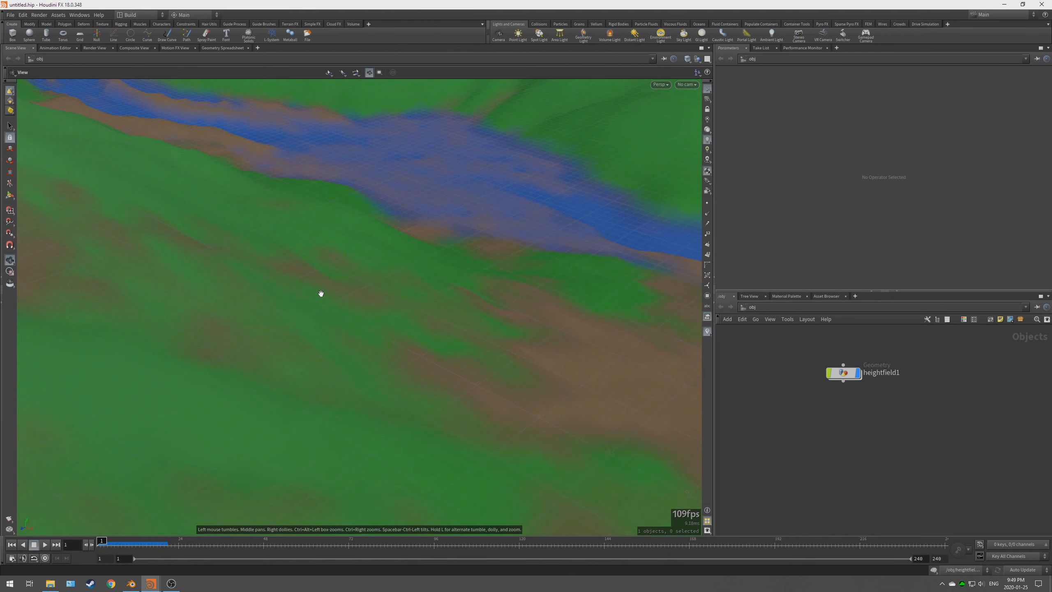
{"action": "key", "text": "f"}
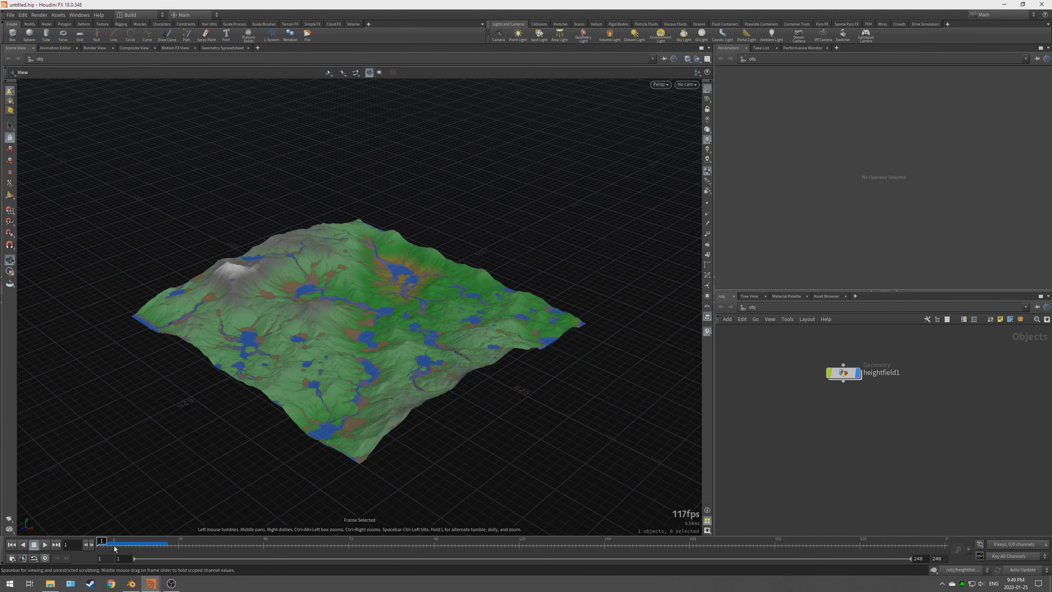
{"action": "left_click", "coordinate": [141, 15]}
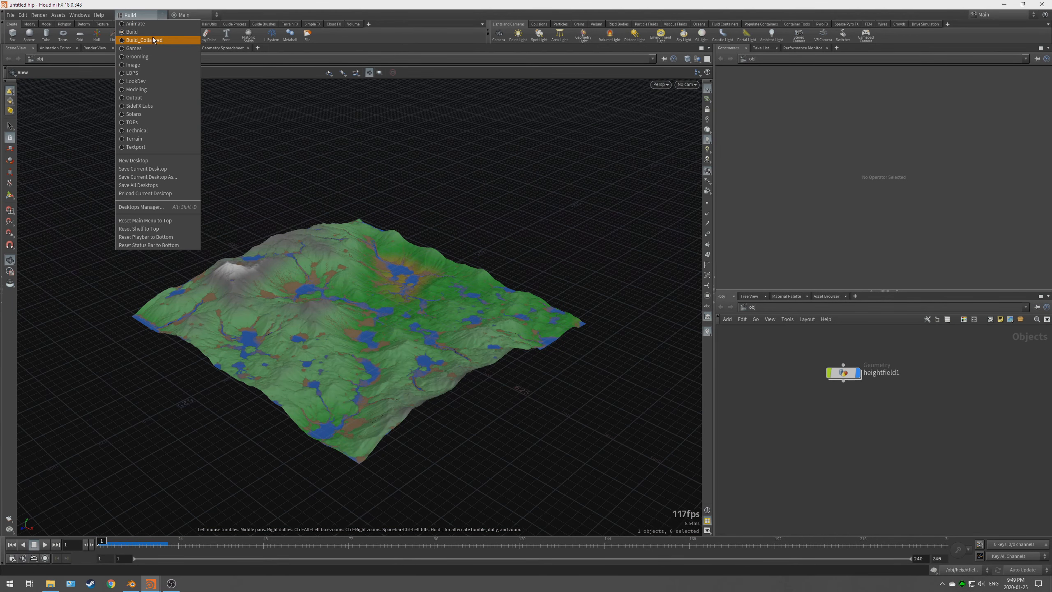
{"action": "left_click", "coordinate": [154, 40]}
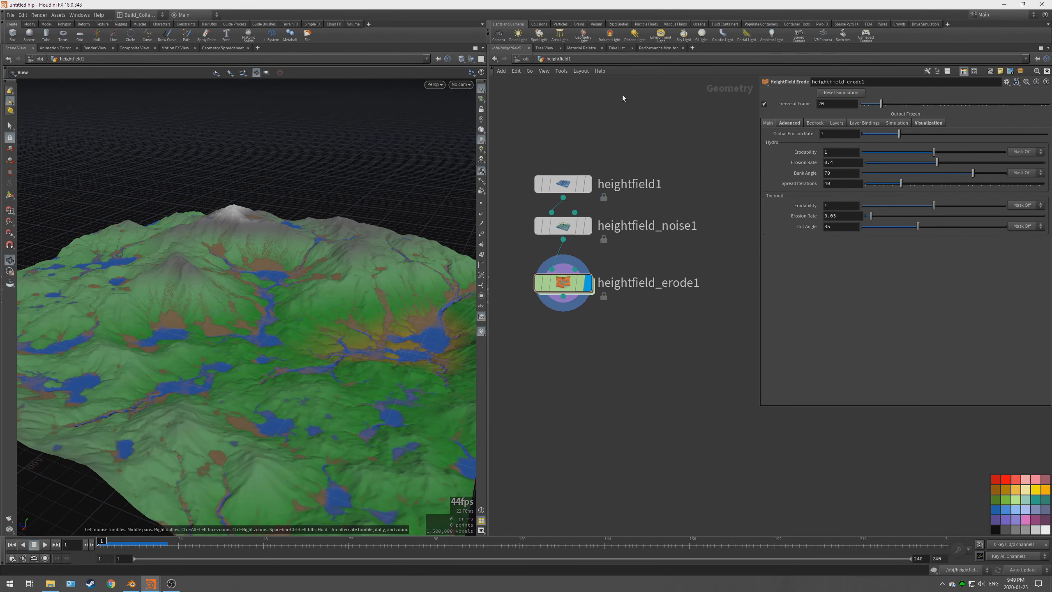
{"action": "key", "text": "p"}
{"action": "key", "text": "p"}
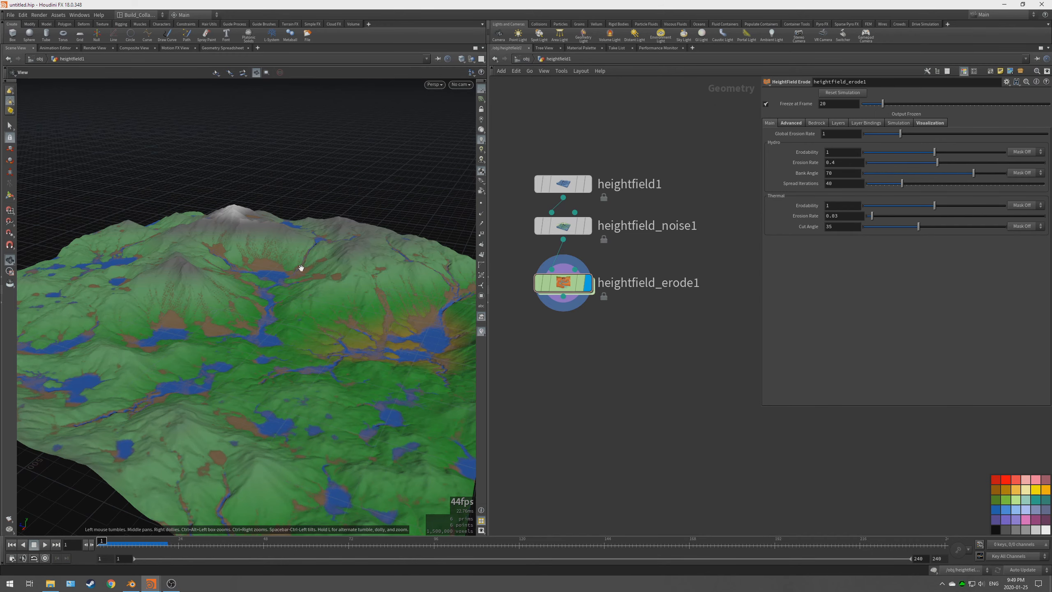
- Unfreeze the erode node's simulation at frame 1 and view the terrain's mountains up close
{"action": "left_click_drag", "start_coordinate": [353, 315], "coordinate": [313, 308]}
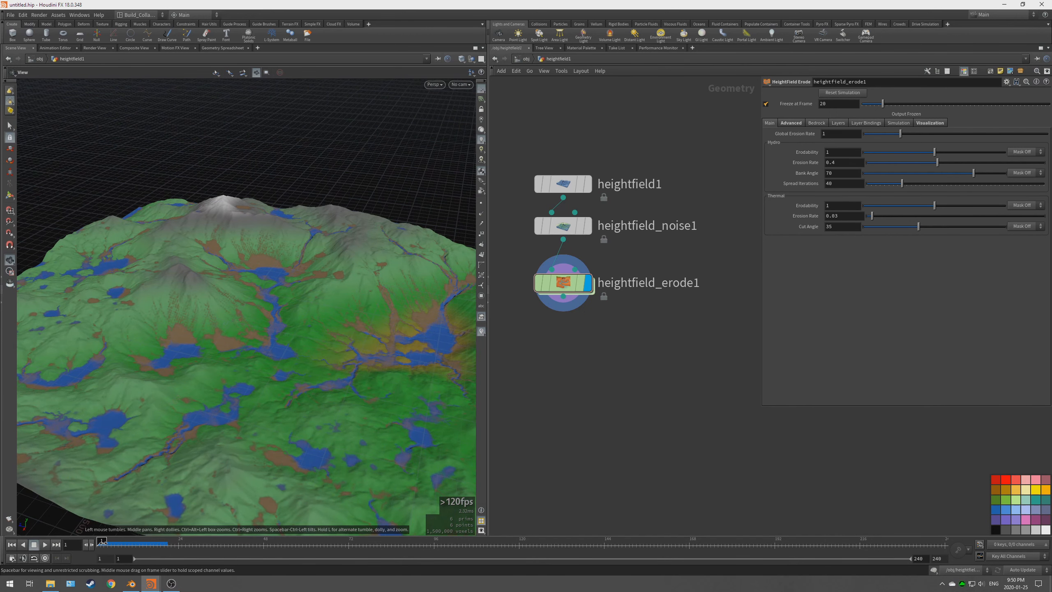
{"action": "mouse_move", "coordinate": [108, 542]}
{"action": "left_mouse_down"}
{"action": "mouse_move", "coordinate": [164, 539]}
{"action": "mouse_move", "coordinate": [99, 541]}
{"action": "left_mouse_up"}
{"action": "left_click", "coordinate": [765, 105]}
{"action": "left_click_drag", "start_coordinate": [210, 366], "coordinate": [261, 359]}
{"action": "right_click_drag", "start_coordinate": [261, 359], "coordinate": [233, 331]}
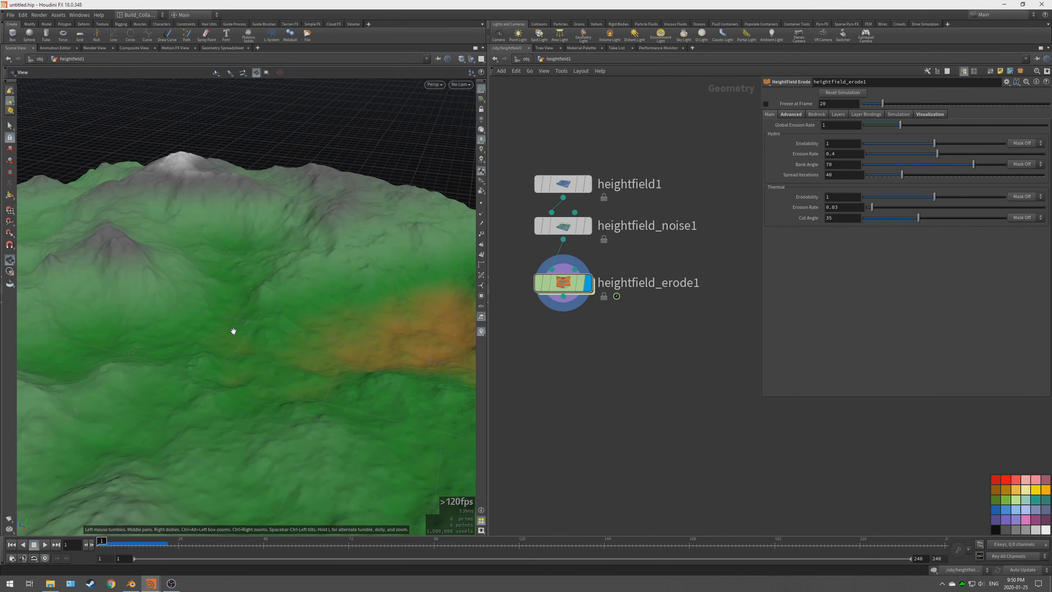
{"action": "mouse_move", "coordinate": [233, 331]}
{"action": "left_mouse_down"}
{"action": "mouse_move", "coordinate": [245, 383]}
{"action": "mouse_move", "coordinate": [221, 361]}
{"action": "mouse_move", "coordinate": [214, 347]}
{"action": "mouse_move", "coordinate": [267, 367]}
{"action": "mouse_move", "coordinate": [252, 336]}
{"action": "mouse_move", "coordinate": [267, 369]}
{"action": "mouse_move", "coordinate": [240, 404]}
{"action": "left_mouse_up"}
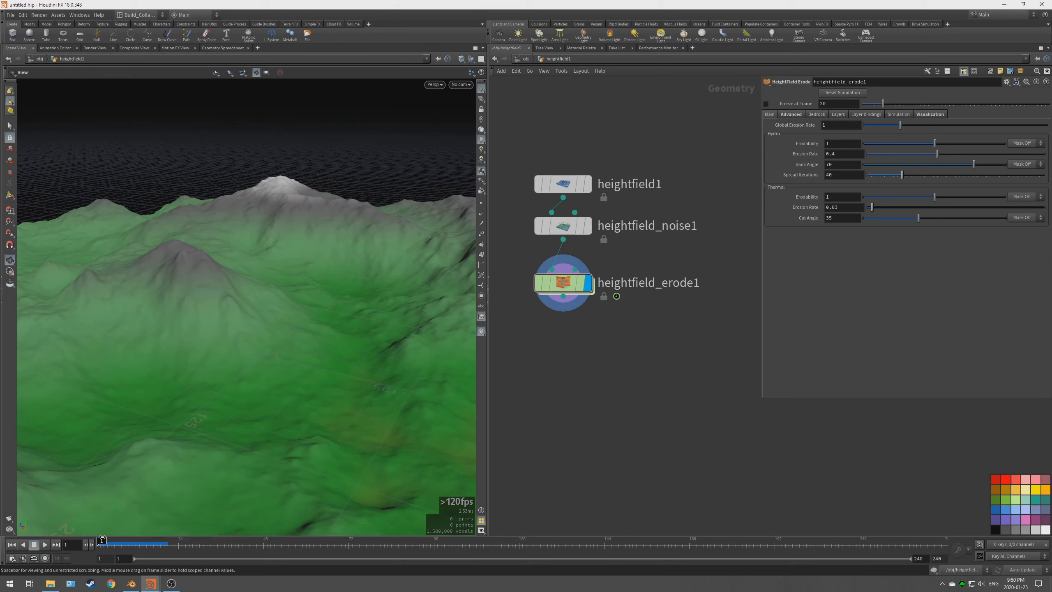
- Scrub the timeline through the erosion to frame 21 and examine the terrain from several angles
{"action": "left_click_drag", "start_coordinate": [101, 540], "coordinate": [164, 538]}
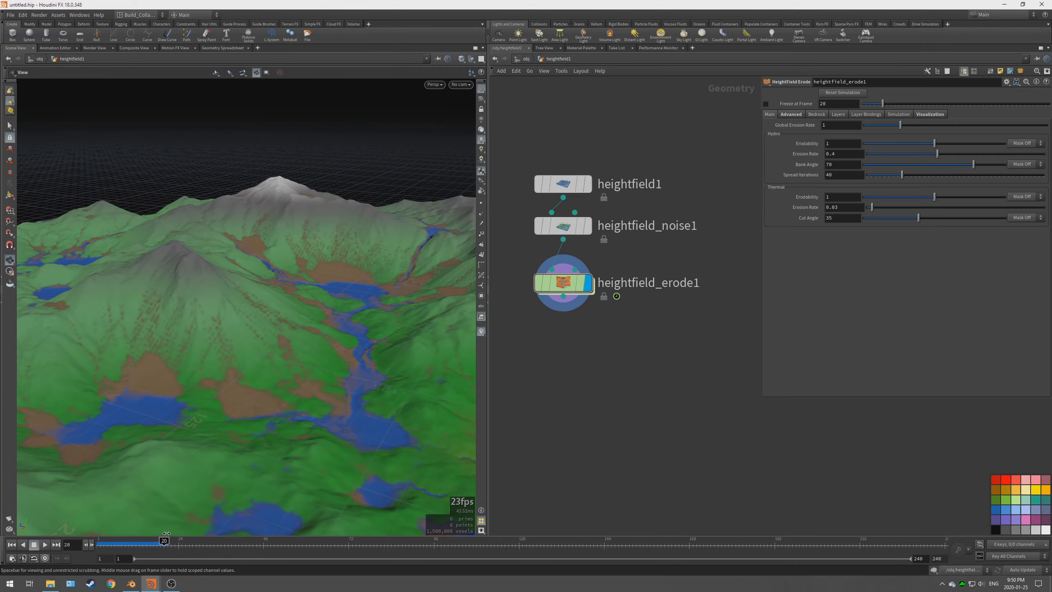
{"action": "mouse_move", "coordinate": [398, 321]}
{"action": "left_mouse_down"}
{"action": "mouse_move", "coordinate": [259, 328]}
{"action": "mouse_move", "coordinate": [281, 369]}
{"action": "mouse_move", "coordinate": [178, 334]}
{"action": "mouse_move", "coordinate": [253, 339]}
{"action": "mouse_move", "coordinate": [286, 317]}
{"action": "mouse_move", "coordinate": [227, 376]}
{"action": "mouse_move", "coordinate": [357, 324]}
{"action": "mouse_move", "coordinate": [247, 354]}
{"action": "mouse_move", "coordinate": [246, 345]}
{"action": "left_mouse_up"}
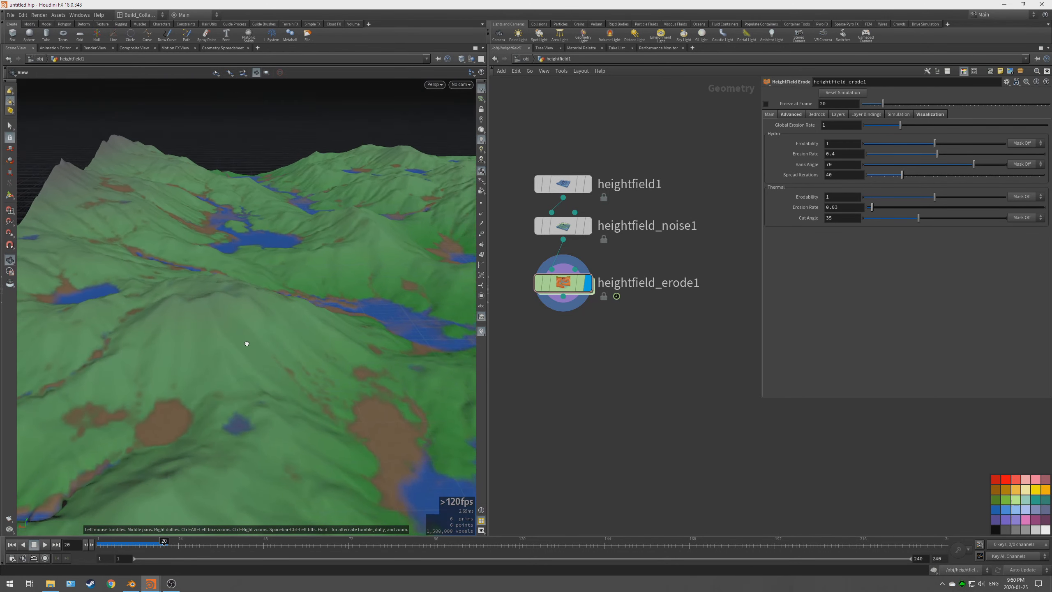
{"action": "mouse_move", "coordinate": [164, 540]}
{"action": "left_mouse_down"}
{"action": "mouse_move", "coordinate": [89, 538]}
{"action": "mouse_move", "coordinate": [164, 540]}
{"action": "left_mouse_up"}
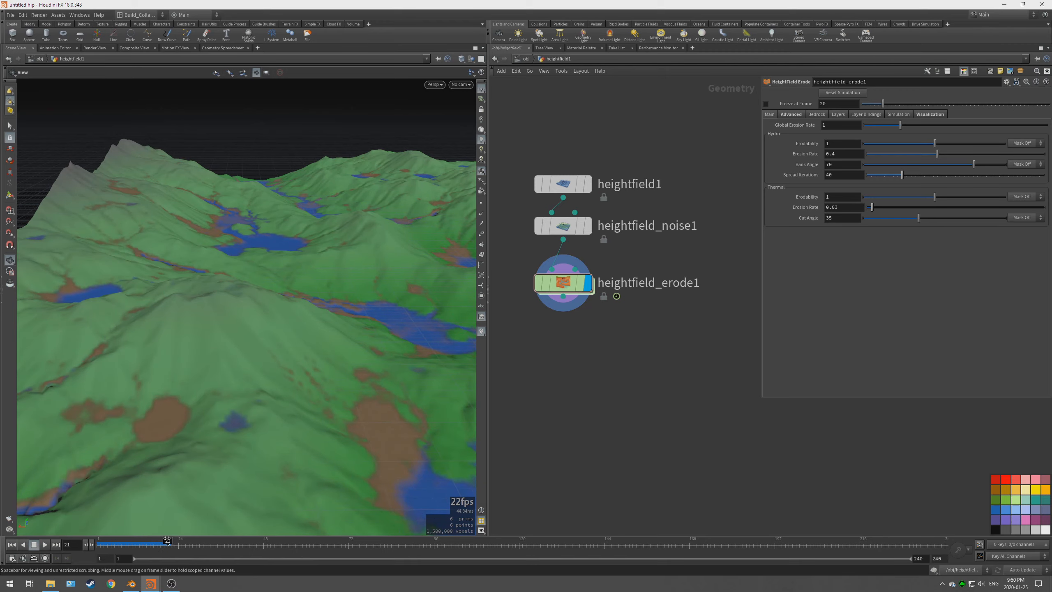
{"action": "left_click_drag", "start_coordinate": [259, 332], "coordinate": [139, 414]}
- Play the erosion simulation on to frame 27, stop it, and freeze the erode node's output at frame 20 again
{"action": "left_click", "coordinate": [44, 544]}
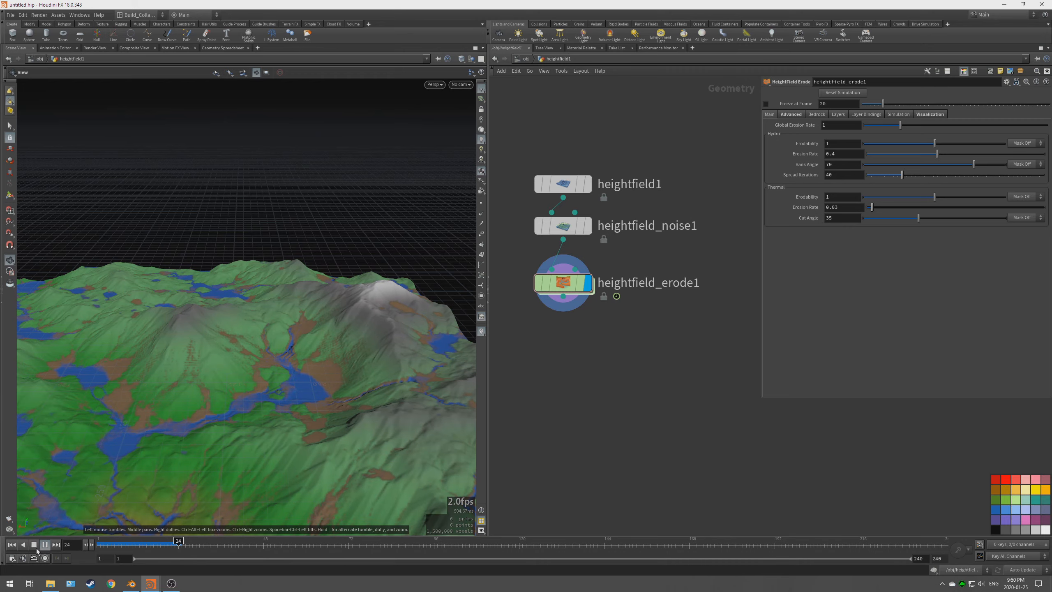
{"action": "left_click", "coordinate": [45, 544]}
{"action": "left_click_drag", "start_coordinate": [244, 413], "coordinate": [319, 393]}
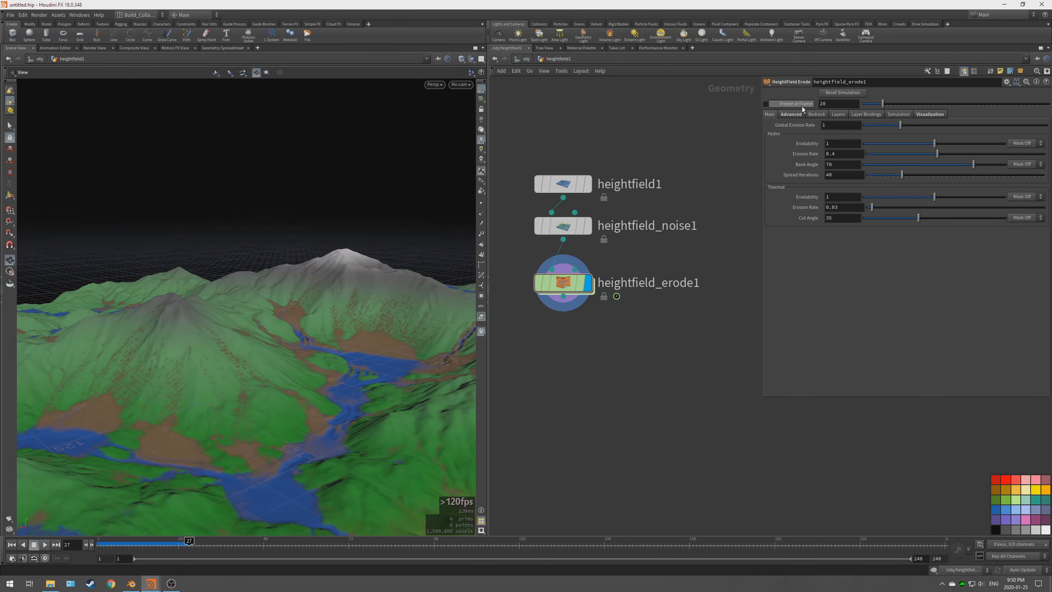
{"action": "left_click", "coordinate": [765, 104]}
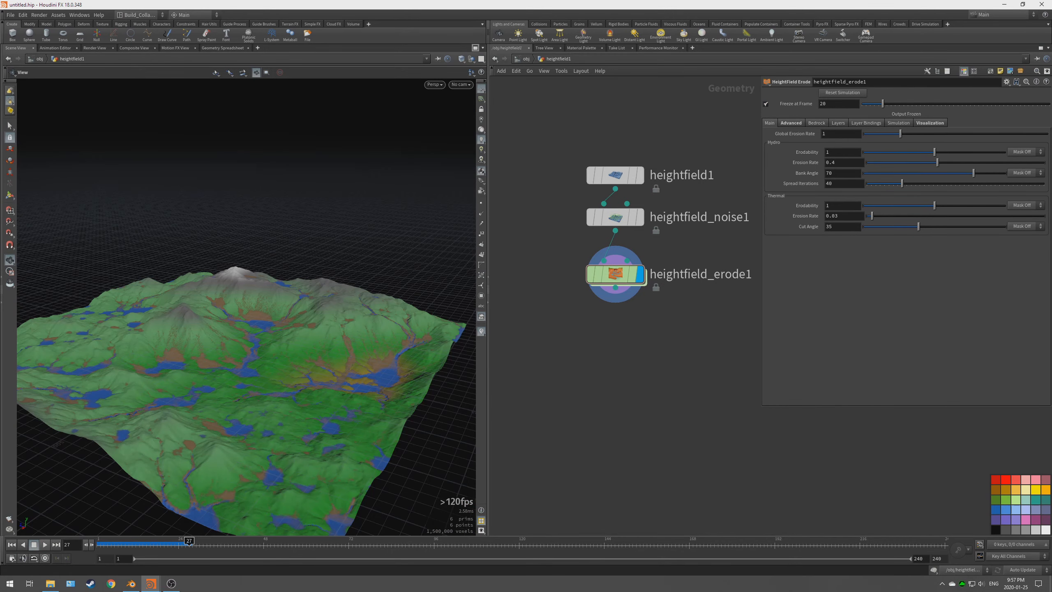
{"action": "left_click_drag", "start_coordinate": [299, 348], "coordinate": [306, 431]}
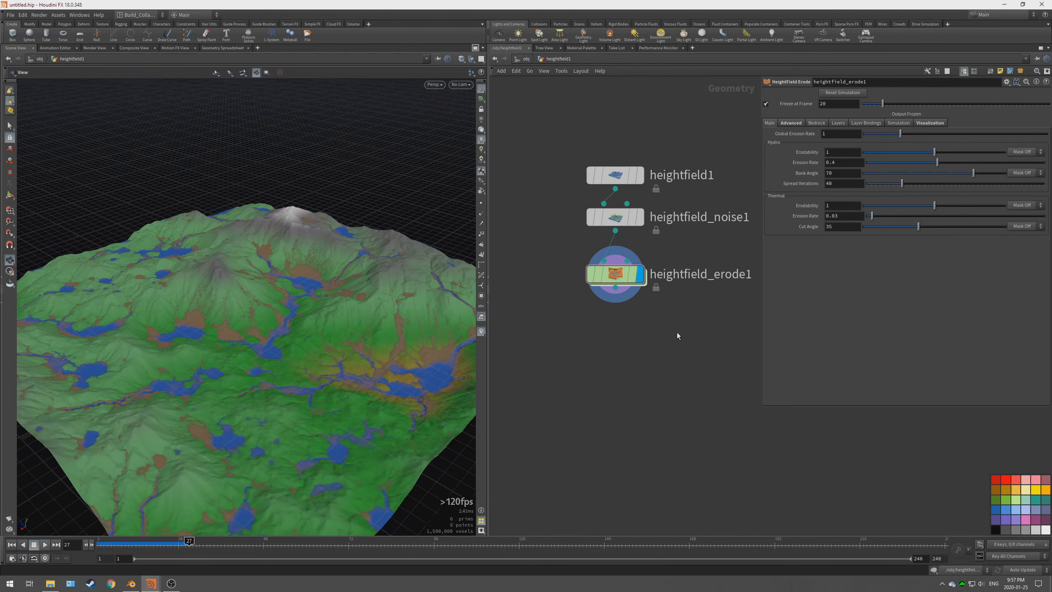
- Add an Attribute Delete node beneath heightfield_erode1, fed by its output, and make it the displayed node
{"action": "middle_click_drag", "start_coordinate": [628, 324], "coordinate": [654, 341]}
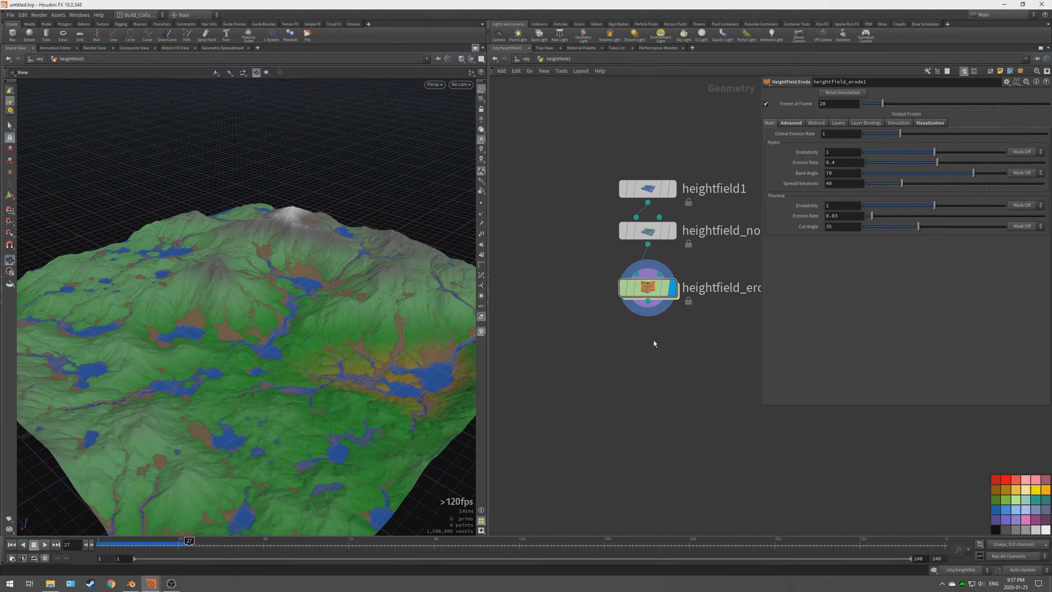
{"action": "key", "text": "Tab"}
{"action": "type", "text": "attr del"}
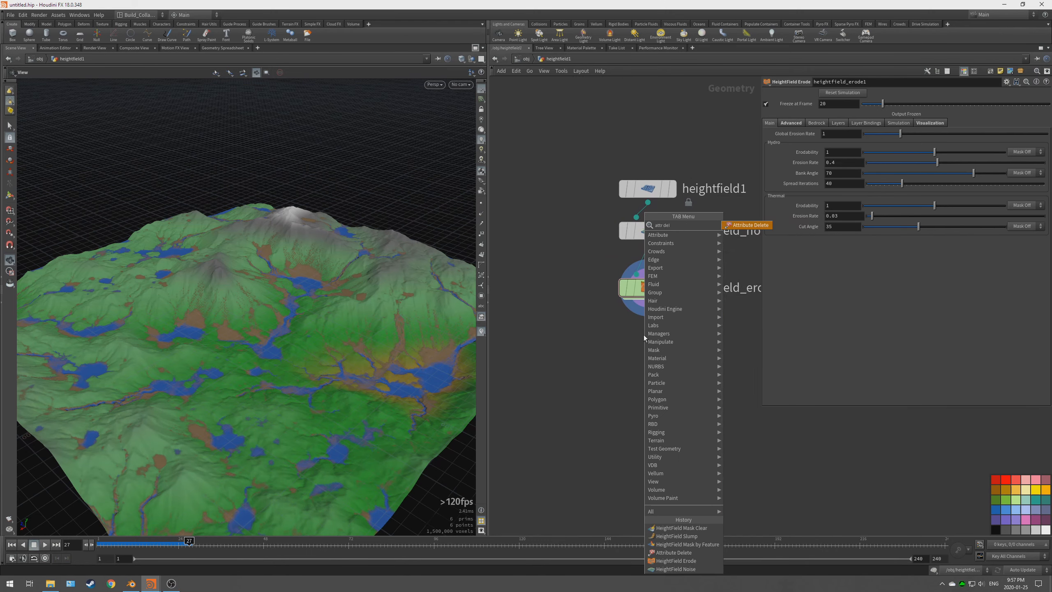
{"action": "key", "text": "Return"}
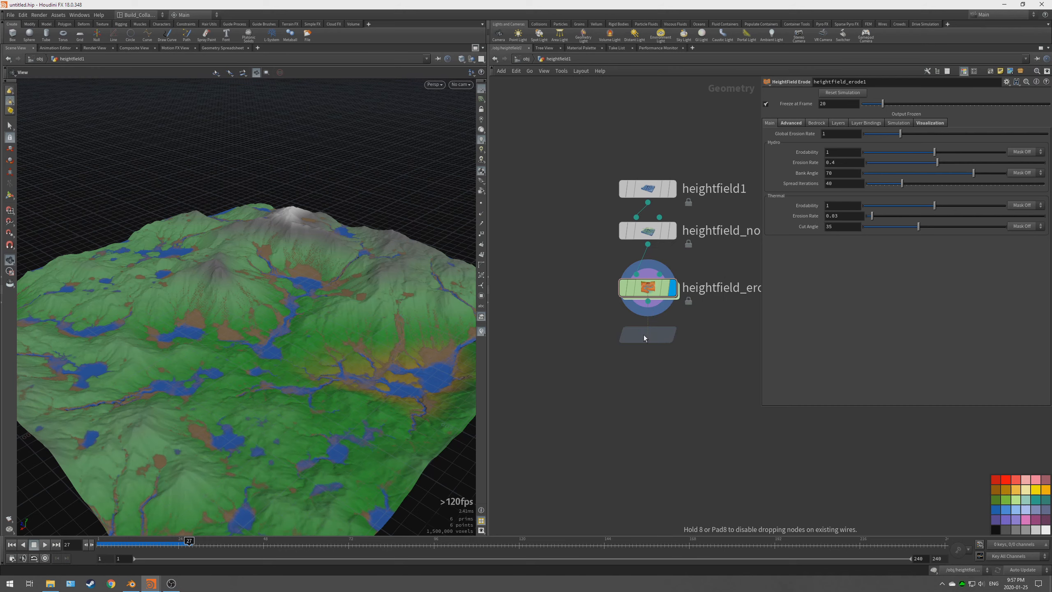
{"action": "left_click", "coordinate": [648, 305]}
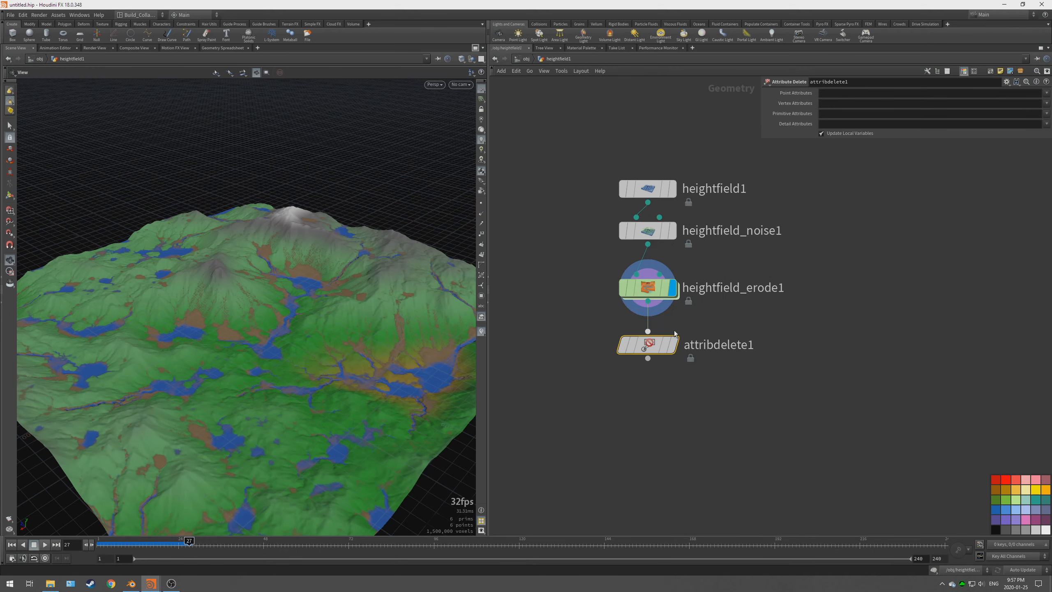
{"action": "left_click", "coordinate": [674, 345]}
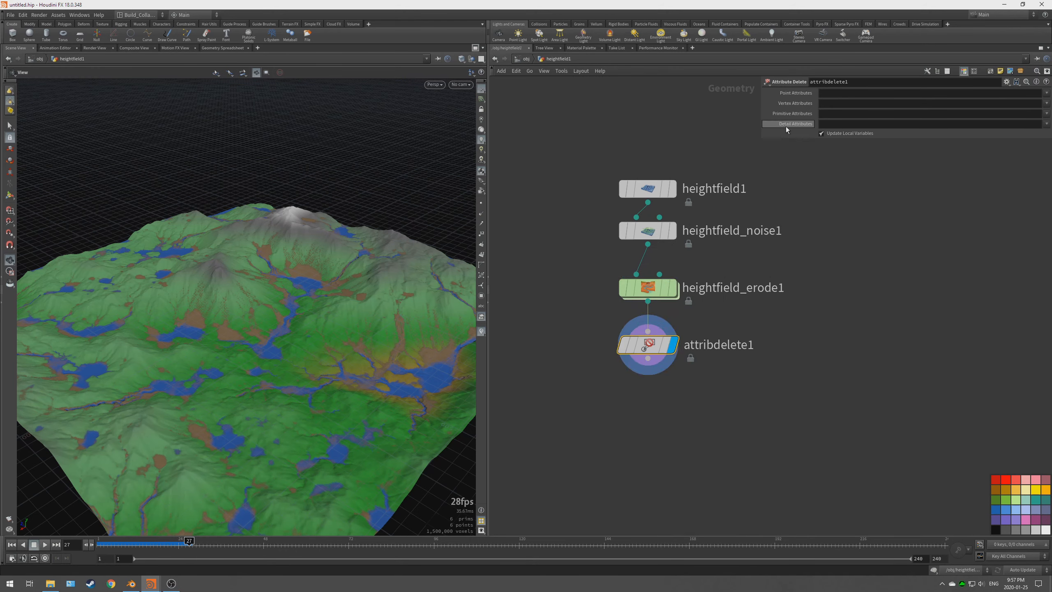
- Set the Attribute Delete node to remove the shop_materialpath detail attribute and view the uncolored terrain
{"action": "left_click", "coordinate": [1046, 124]}
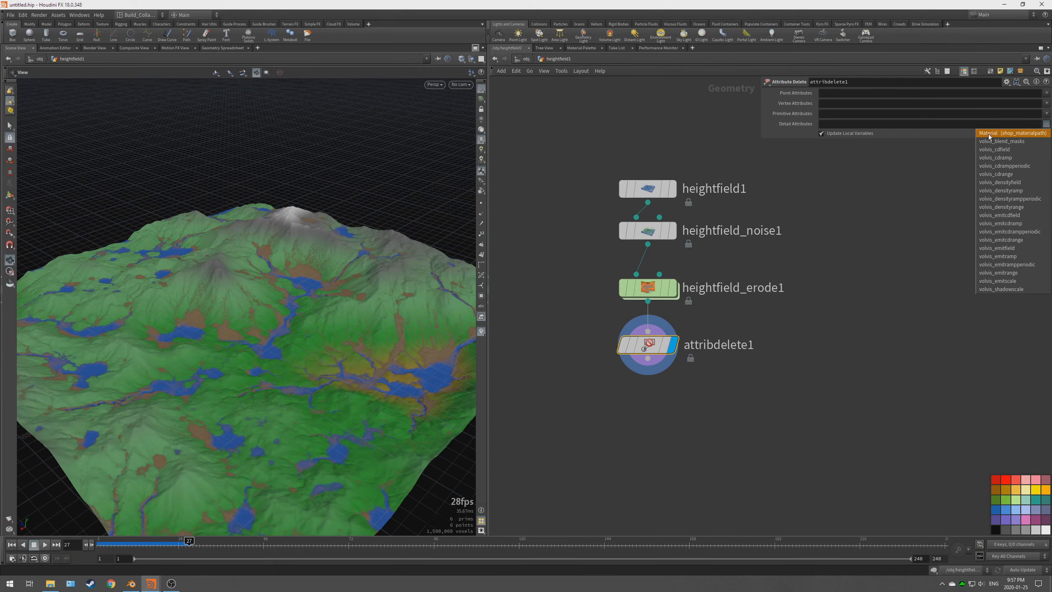
{"action": "left_click", "coordinate": [1011, 133]}
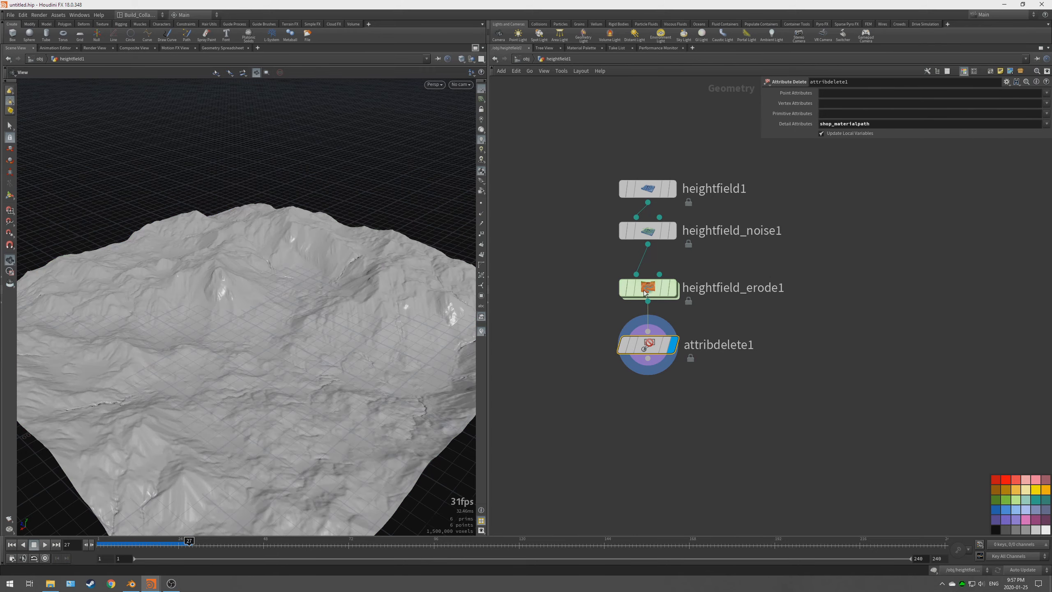
{"action": "scroll", "coordinate": [310, 302], "scroll_direction": "up", "scroll_amount": 3}
{"action": "left_click_drag", "start_coordinate": [310, 303], "coordinate": [359, 299]}
- Display heightfield_noise1, then attribdelete1 again, to compare the terrain's surface before and after erosion
{"action": "mouse_move", "coordinate": [673, 232]}
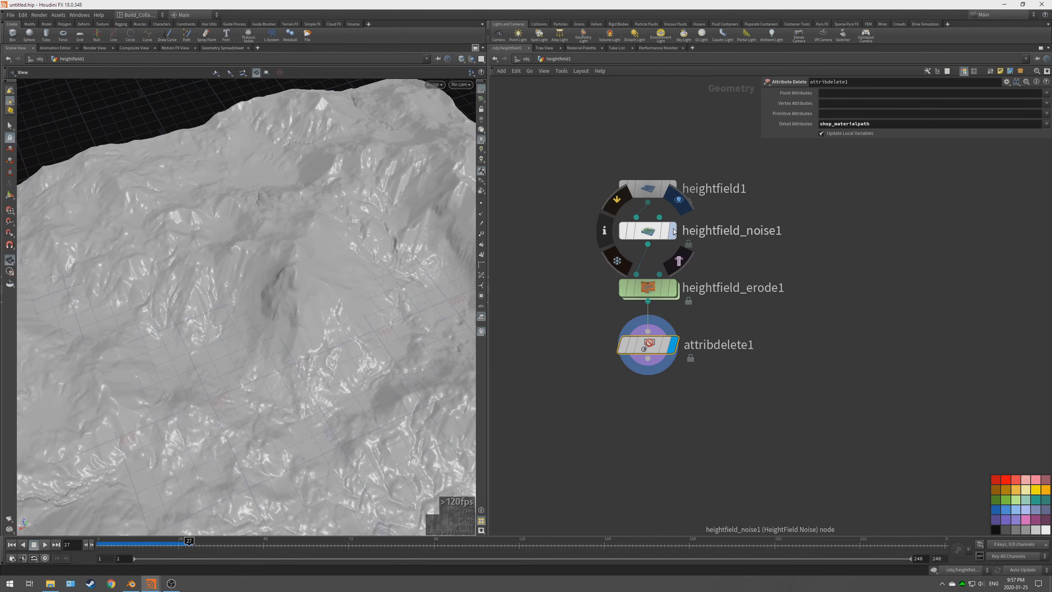
{"action": "left_click", "coordinate": [672, 232]}
{"action": "left_click_drag", "start_coordinate": [302, 292], "coordinate": [311, 295]}
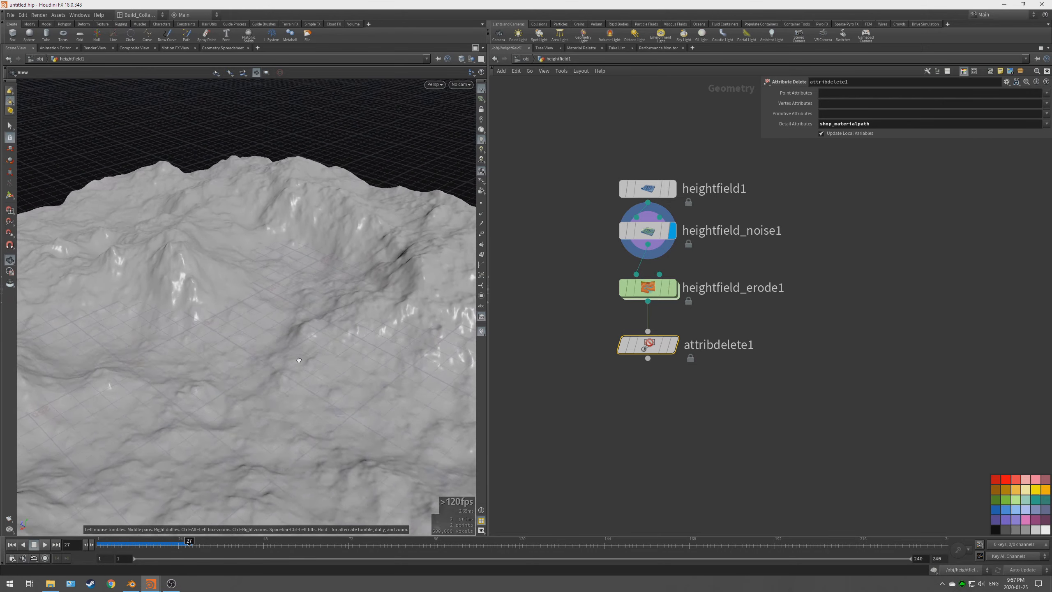
{"action": "left_click", "coordinate": [673, 344]}
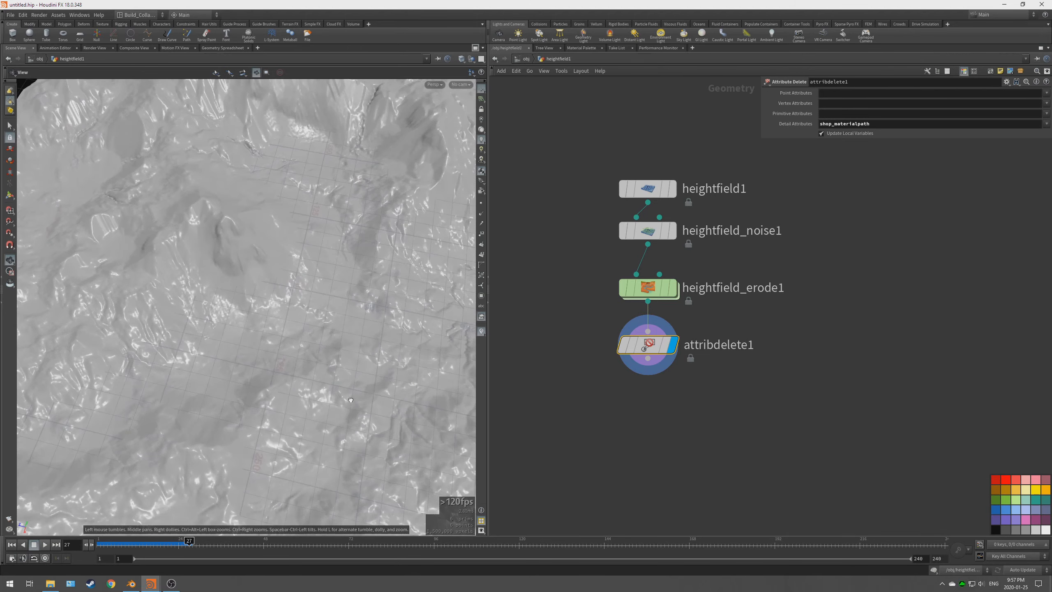
{"action": "left_click_drag", "start_coordinate": [309, 340], "coordinate": [353, 206]}
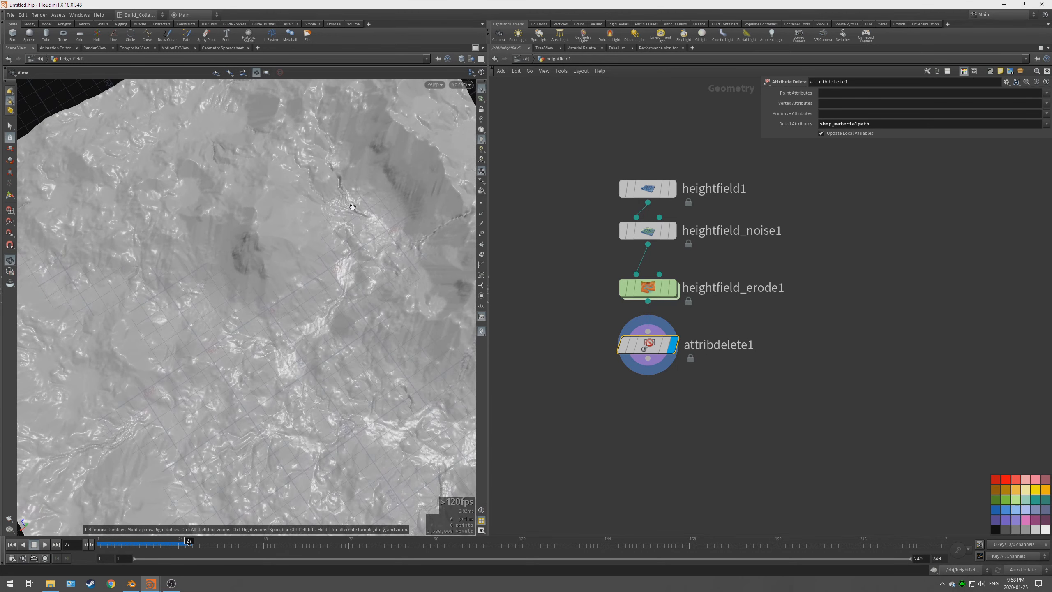
{"action": "left_click_drag", "start_coordinate": [371, 400], "coordinate": [325, 427]}
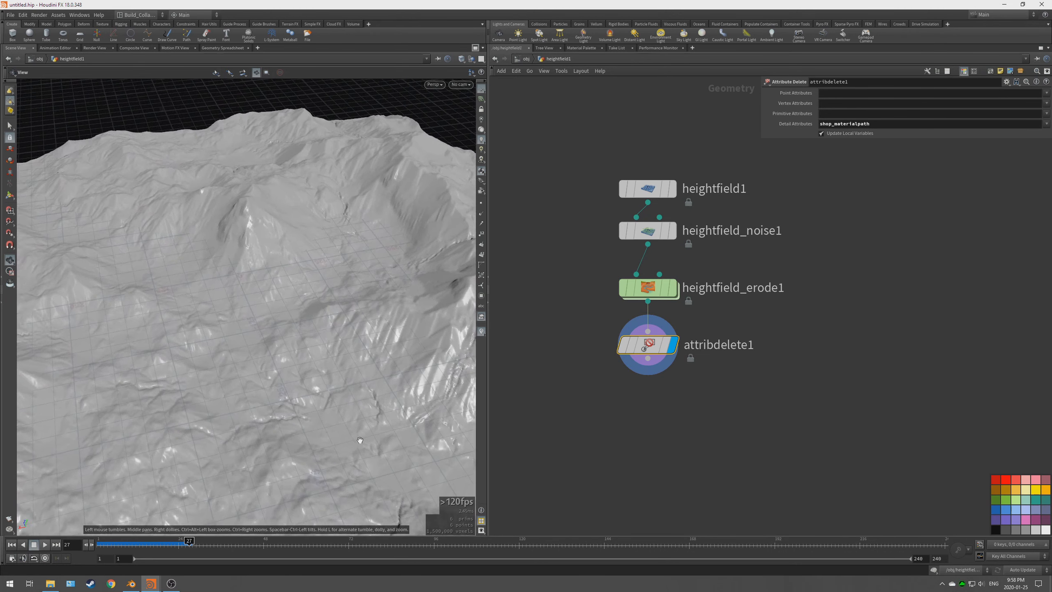
{"action": "left_click_drag", "start_coordinate": [391, 385], "coordinate": [373, 356]}
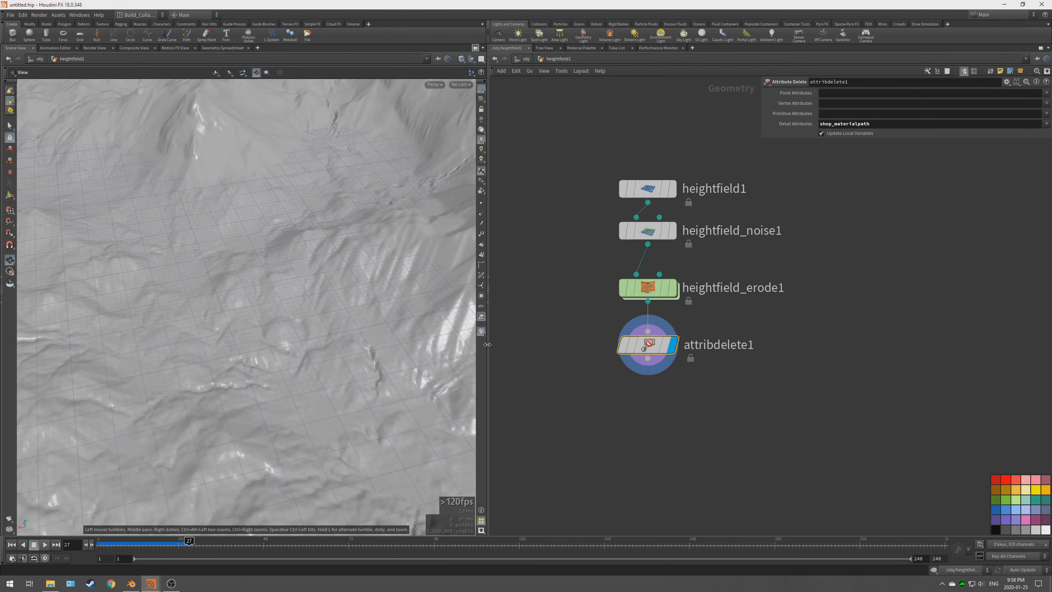
- Examine heightfield_erode1's advanced riverbed erosion settings and the uncolored terrain's mountain shapes
{"action": "left_click", "coordinate": [648, 287]}
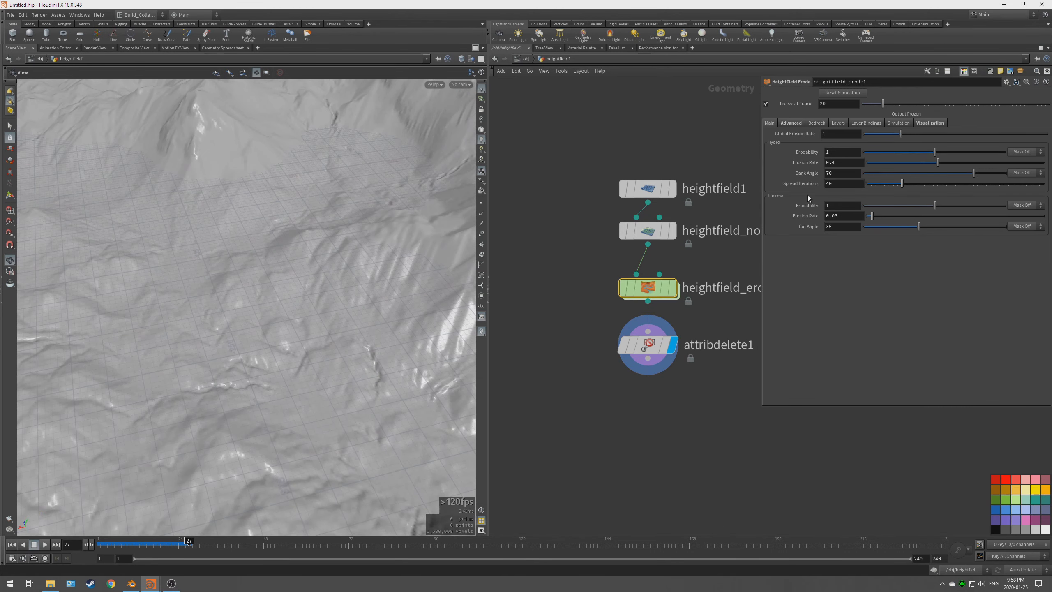
{"action": "left_click", "coordinate": [799, 123]}
{"action": "left_click", "coordinate": [772, 181]}
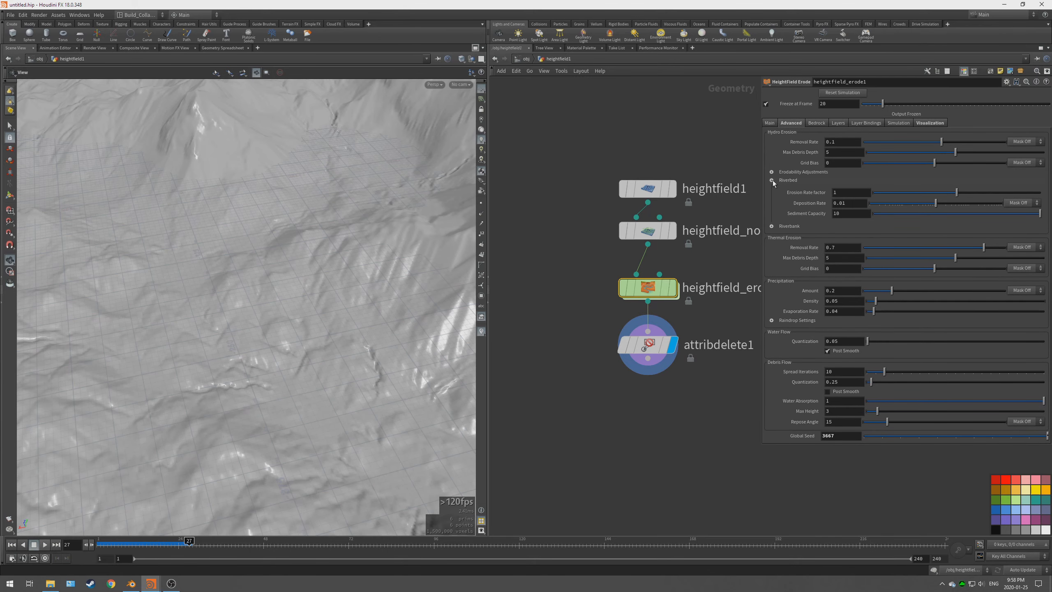
{"action": "left_click", "coordinate": [772, 181]}
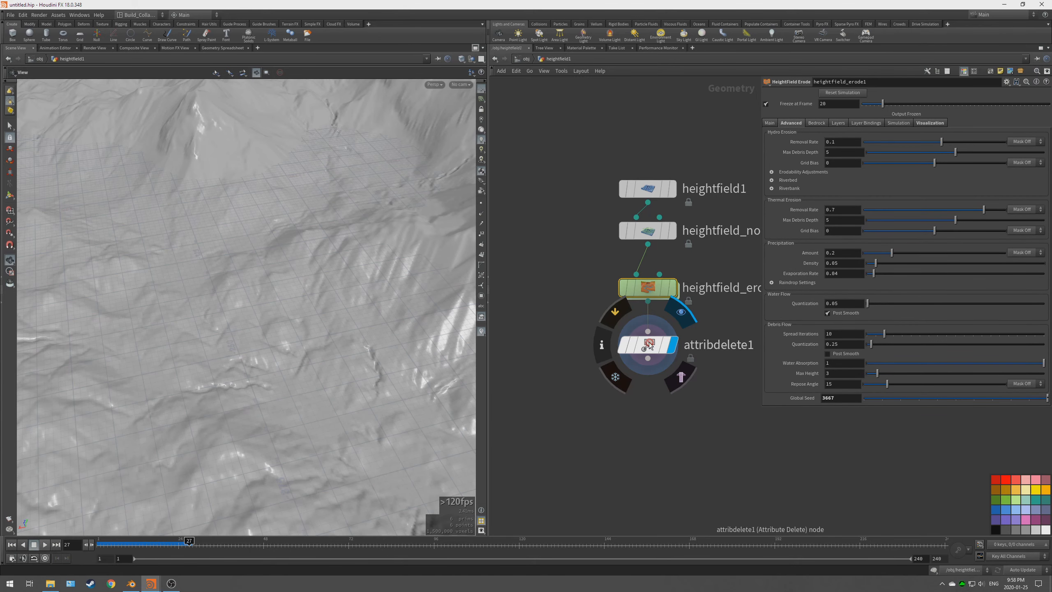
{"action": "left_click", "coordinate": [647, 345]}
{"action": "left_click_drag", "start_coordinate": [373, 310], "coordinate": [237, 290]}
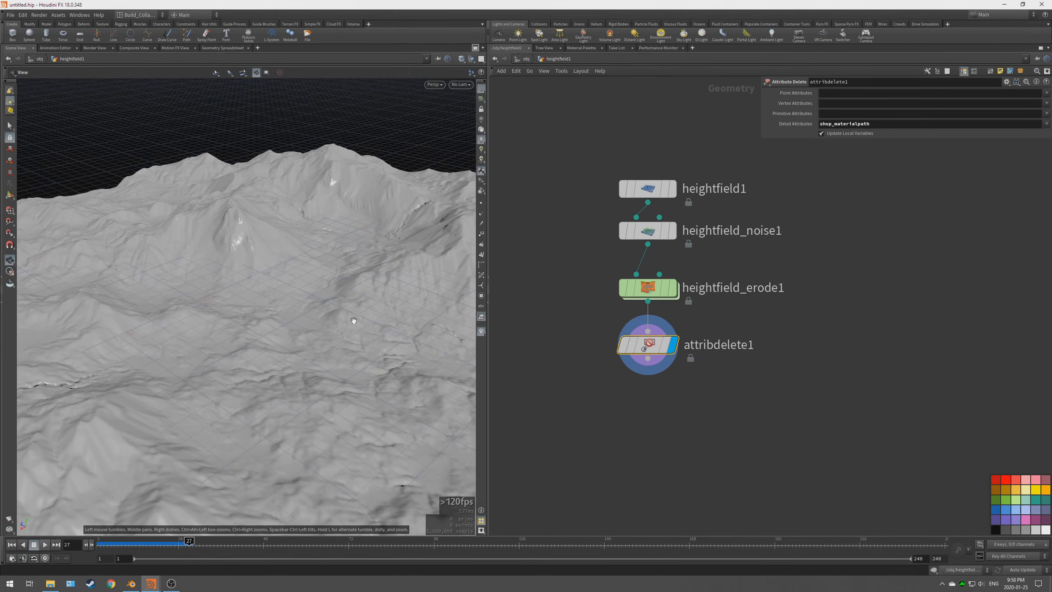
{"action": "left_click_drag", "start_coordinate": [321, 309], "coordinate": [410, 340]}
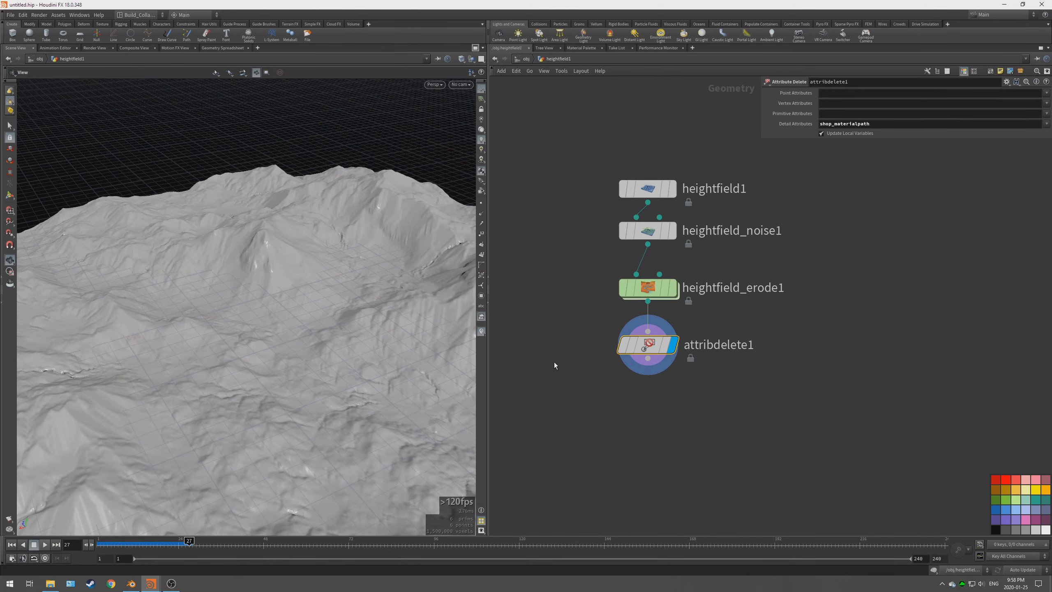
- Add a HeightField Mask by Feature node beneath attribdelete1, fed by its output, and make it the displayed node
{"action": "middle_click_drag", "start_coordinate": [663, 397], "coordinate": [677, 376]}
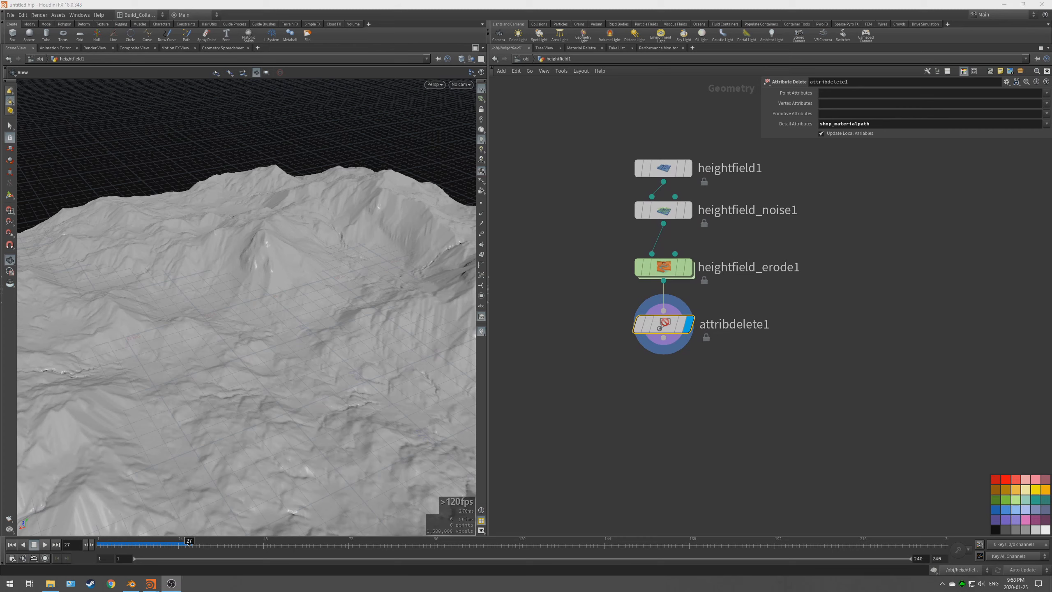
{"action": "middle_click_drag", "start_coordinate": [682, 364], "coordinate": [648, 398]}
{"action": "key", "text": "Tab"}
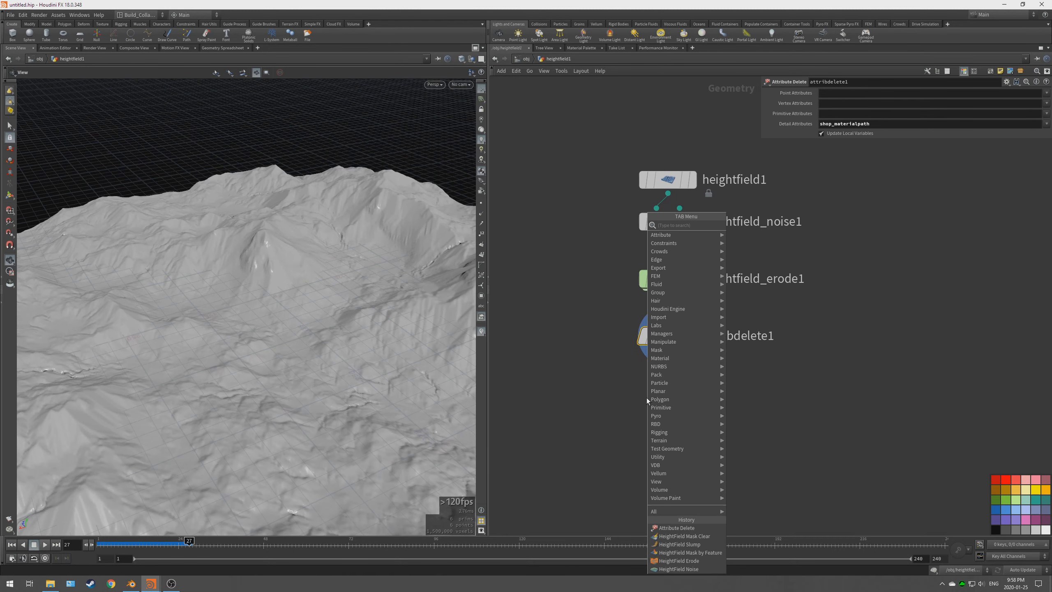
{"action": "type", "text": "mask by"}
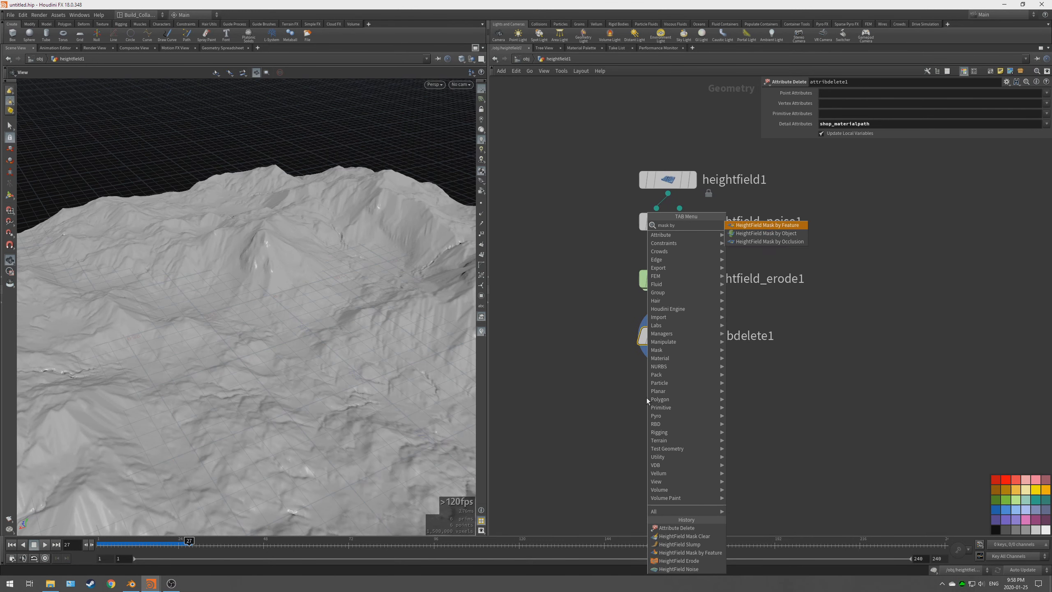
{"action": "key", "text": "Return"}
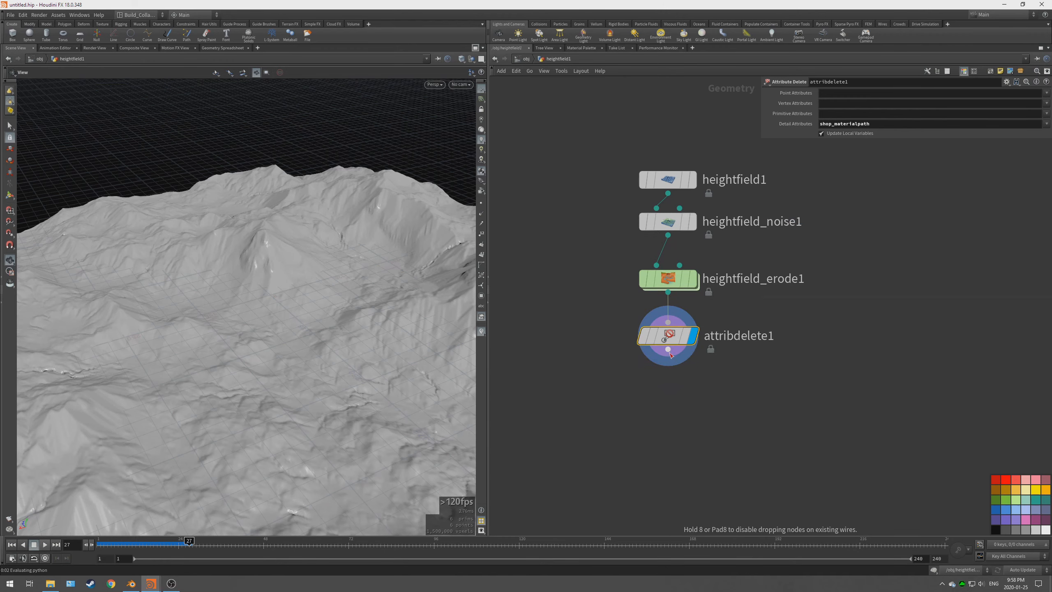
{"action": "left_click", "coordinate": [668, 393]}
{"action": "left_click", "coordinate": [695, 391]}
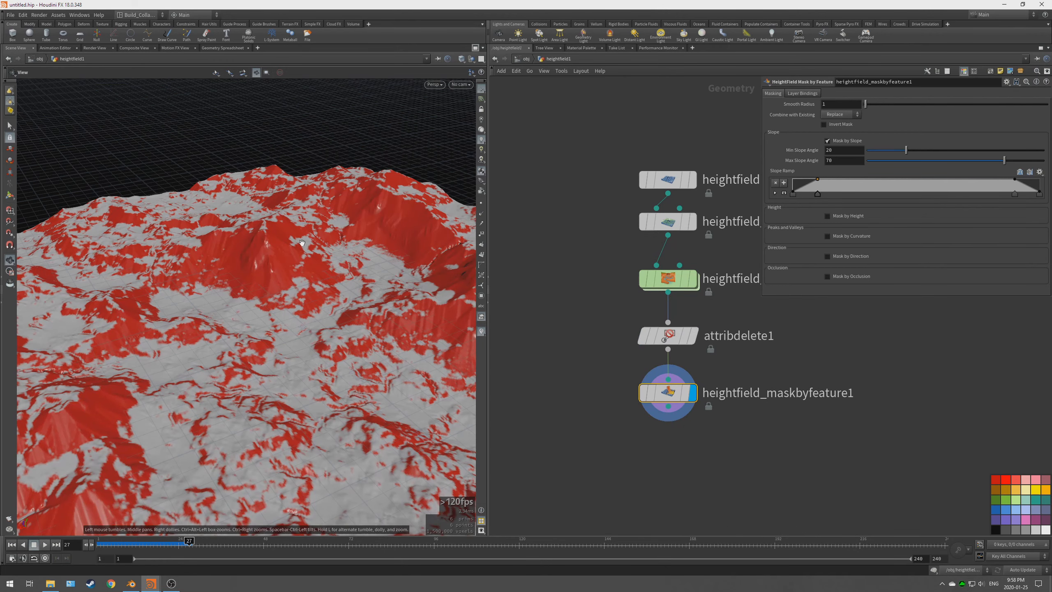
- Invert the slope mask and remove the falloff at the steep end of its slope ramp
{"action": "left_click_drag", "start_coordinate": [295, 241], "coordinate": [317, 249]}
{"action": "left_click", "coordinate": [824, 125]}
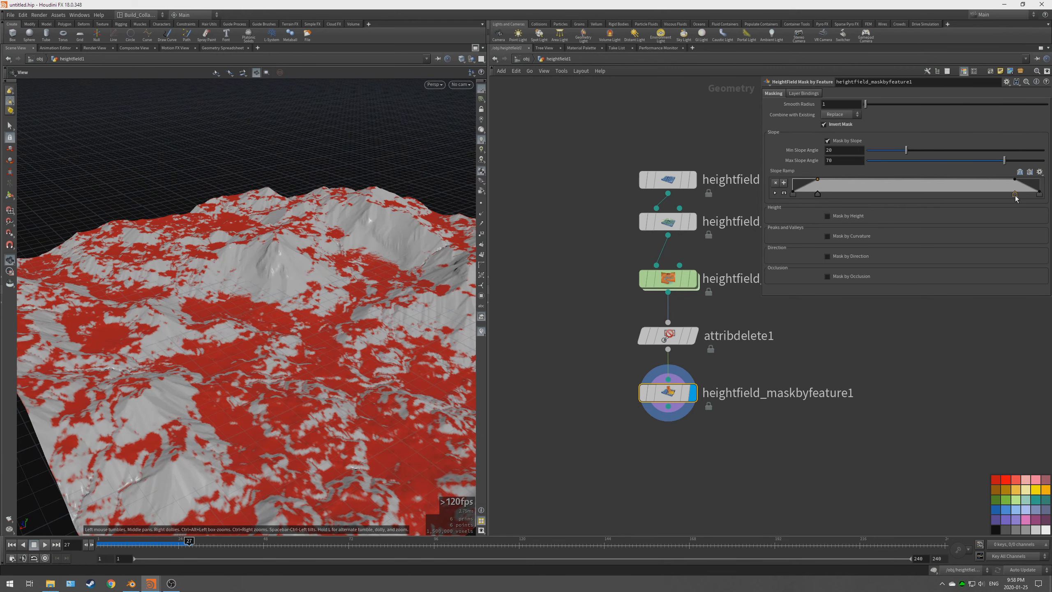
{"action": "left_click", "coordinate": [776, 183]}
- Set the mask's slope angle range to 23 minimum and 46.6 maximum, and widen the slope ramp's initial rise
{"action": "left_click_drag", "start_coordinate": [1005, 163], "coordinate": [961, 160]}
{"action": "left_click_drag", "start_coordinate": [820, 194], "coordinate": [865, 193]}
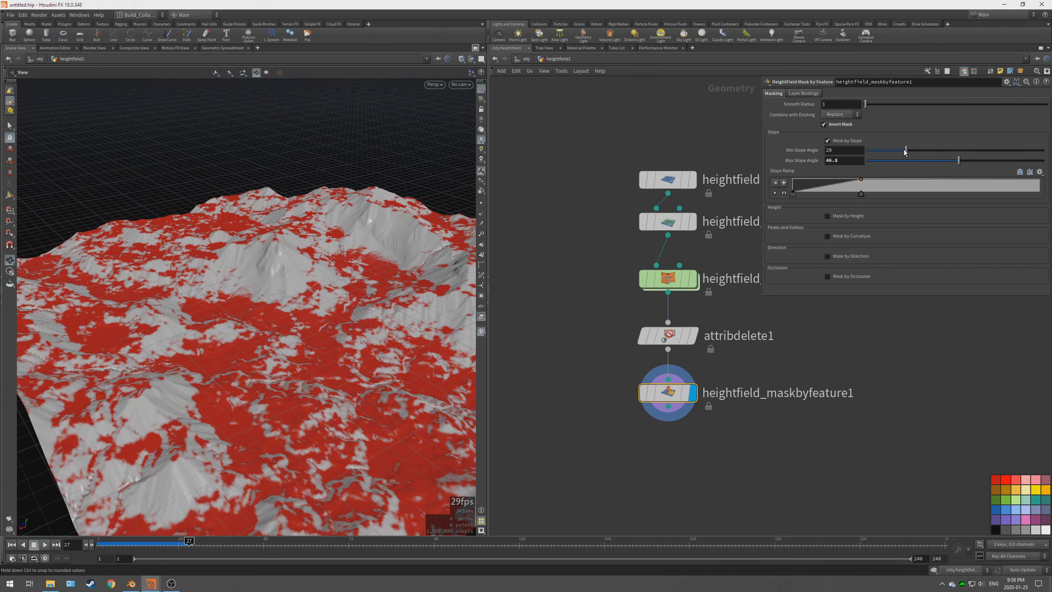
{"action": "left_click_drag", "start_coordinate": [904, 152], "coordinate": [911, 161]}
- Add a HeightField Slump node beneath heightfield_maskbyfeature1, fed by the mask, and make it the displayed node
{"action": "middle_click_drag", "start_coordinate": [676, 433], "coordinate": [671, 346]}
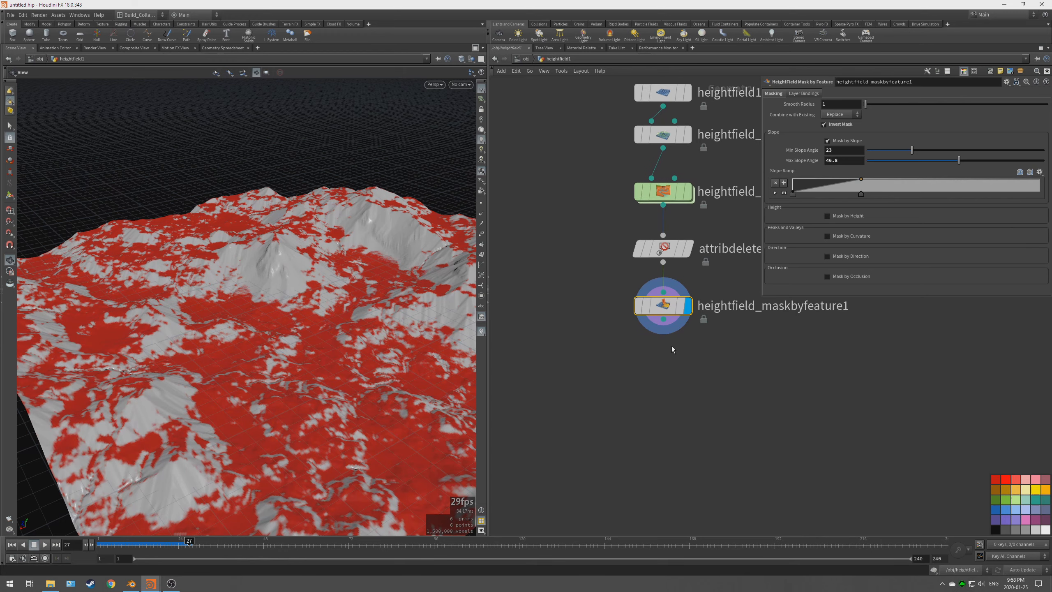
{"action": "key", "text": "Tab"}
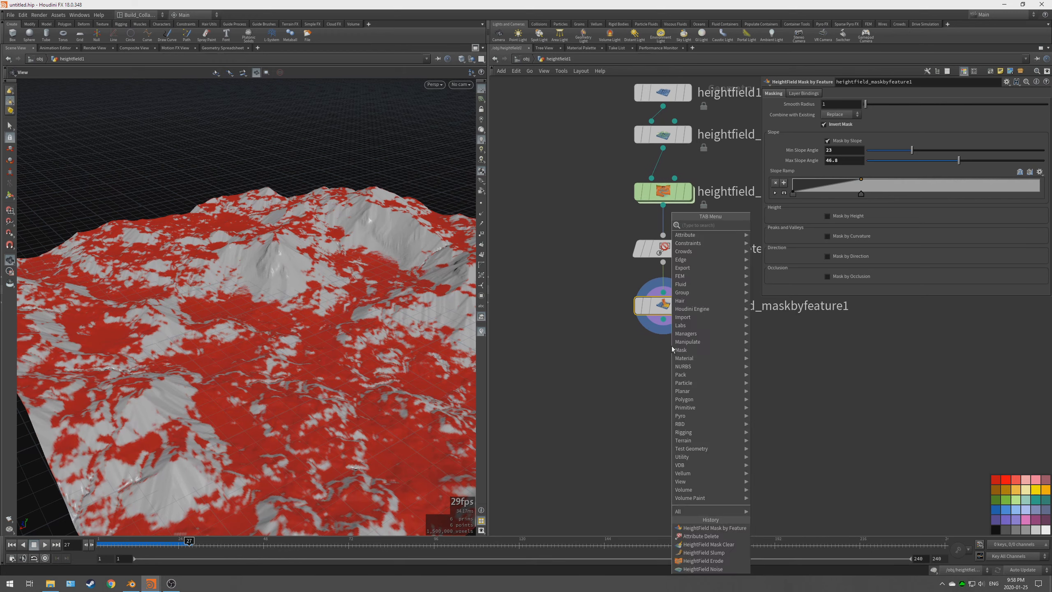
{"action": "type", "text": "hf sl"}
{"action": "key", "text": "Return"}
{"action": "left_click", "coordinate": [686, 363]}
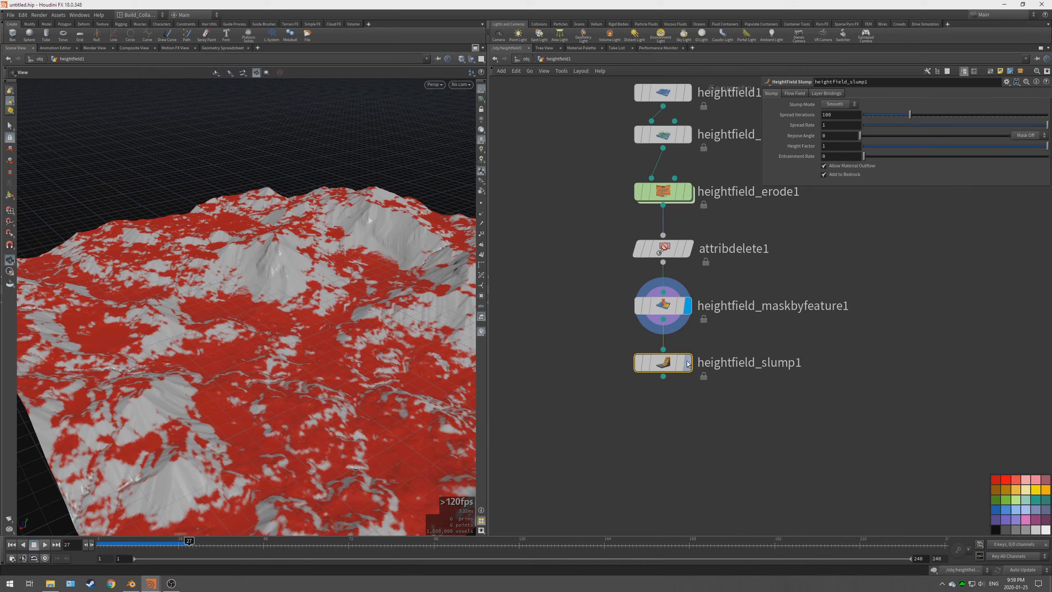
{"action": "left_click", "coordinate": [687, 364]}
- Reduce the slump node's spread iterations to 68 while checking the smoothing on the terrain
{"action": "left_click_drag", "start_coordinate": [259, 338], "coordinate": [271, 306]}
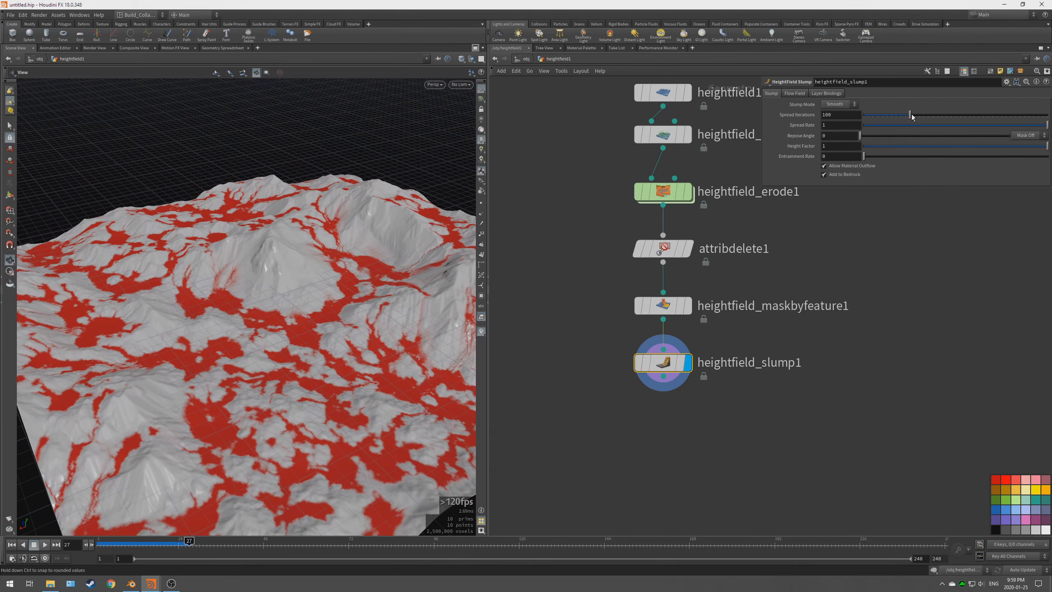
{"action": "left_click_drag", "start_coordinate": [910, 115], "coordinate": [897, 116]}
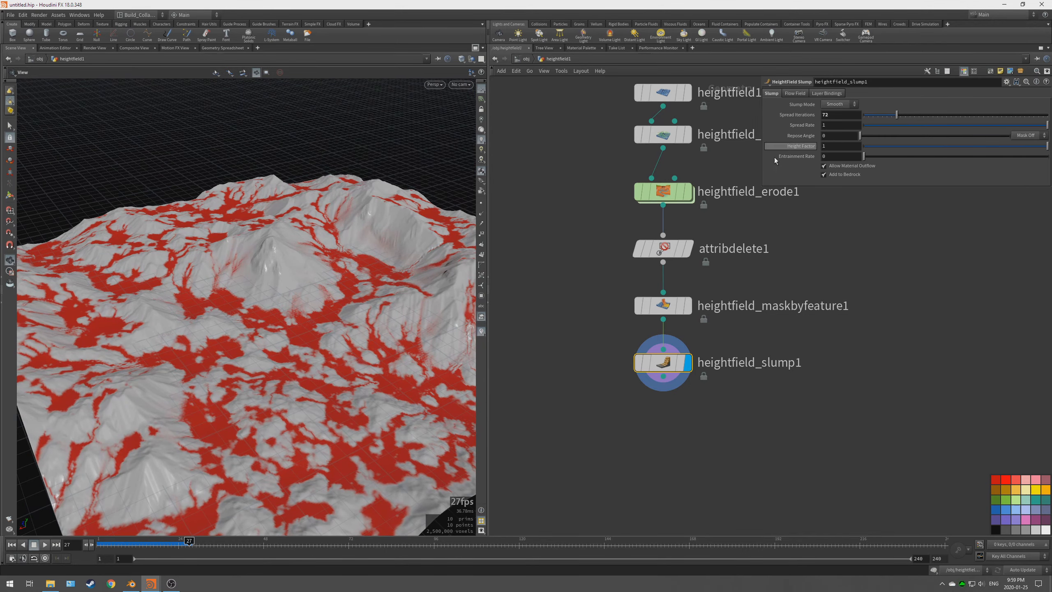
{"action": "scroll", "coordinate": [308, 314], "scroll_direction": "up", "scroll_amount": 5}
{"action": "scroll", "coordinate": [311, 328], "scroll_direction": "down", "scroll_amount": 2}
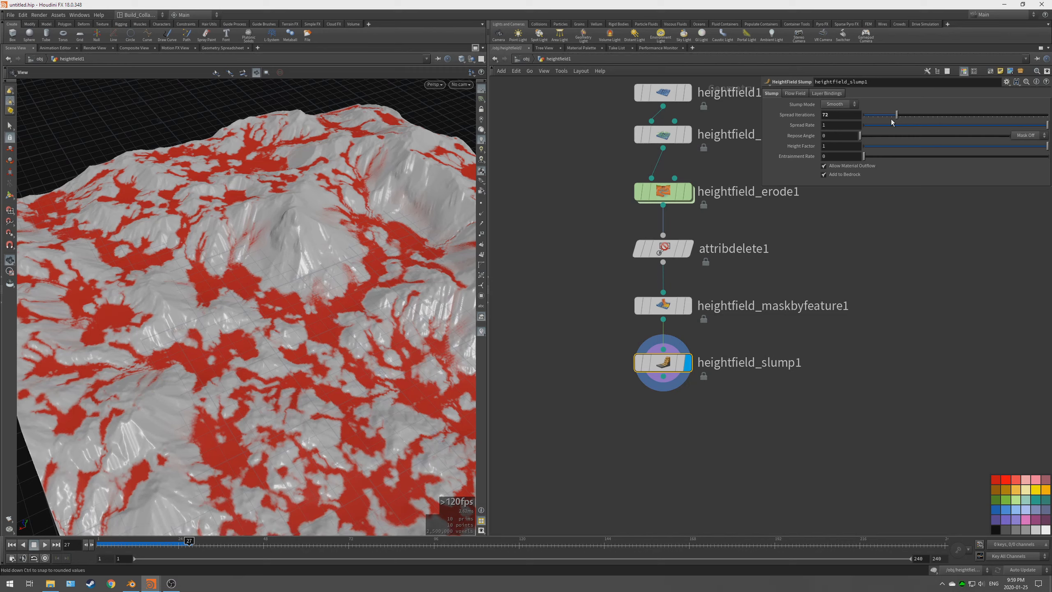
{"action": "mouse_move", "coordinate": [897, 117]}
{"action": "left_mouse_down"}
{"action": "mouse_move", "coordinate": [1047, 118]}
{"action": "mouse_move", "coordinate": [1049, 130]}
{"action": "mouse_move", "coordinate": [1015, 117]}
{"action": "mouse_move", "coordinate": [895, 118]}
{"action": "left_mouse_up"}
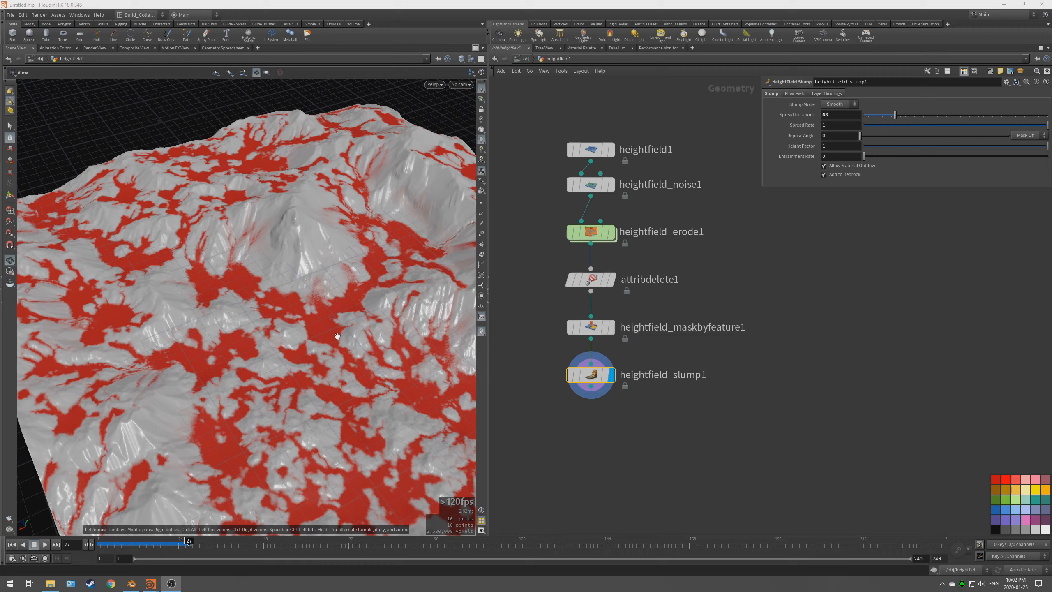
- Add a HeightField Mask Clear node beneath heightfield_slump1, fed by its output, and make it the displayed node
{"action": "left_click_drag", "start_coordinate": [337, 336], "coordinate": [304, 365]}
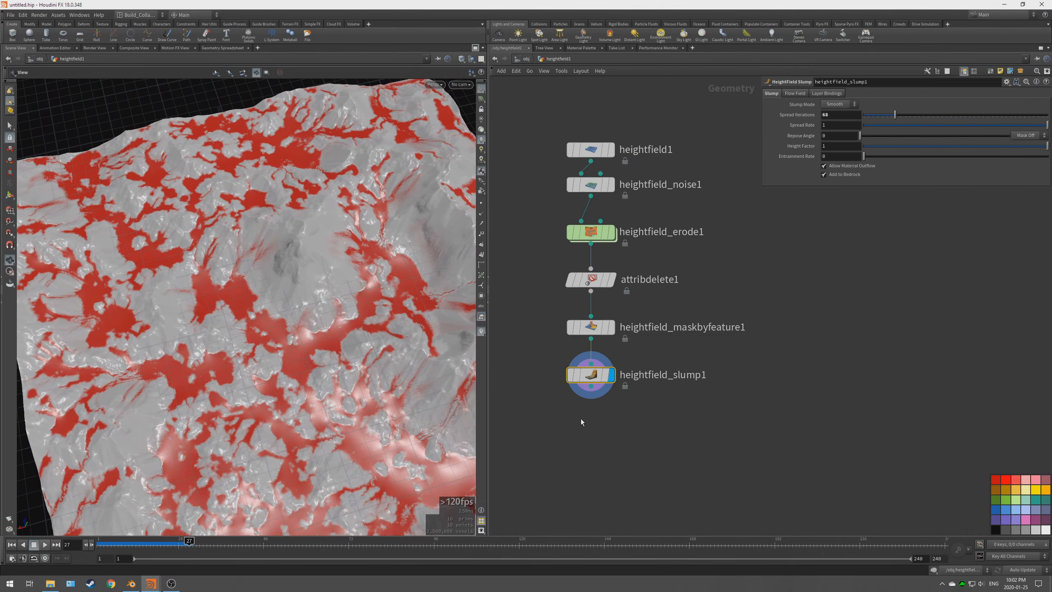
{"action": "key", "text": "Tab"}
{"action": "type", "text": "hf m"}
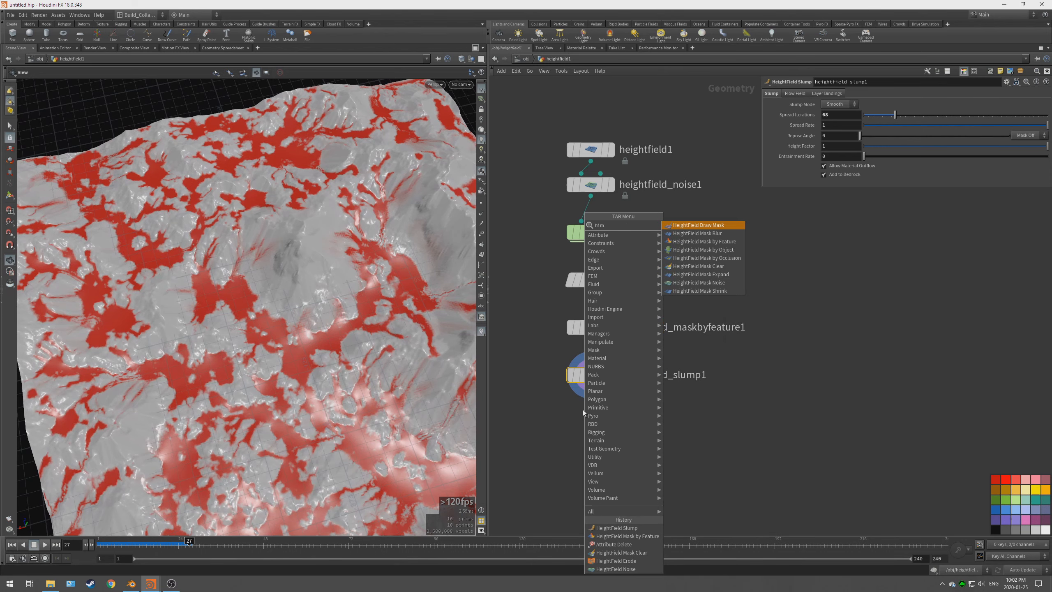
{"action": "key", "text": "Down"}
{"action": "key", "text": "Down"}
{"action": "key", "text": "Down"}
{"action": "key", "text": "Down"}
{"action": "key", "text": "Down"}
{"action": "key", "text": "Return"}
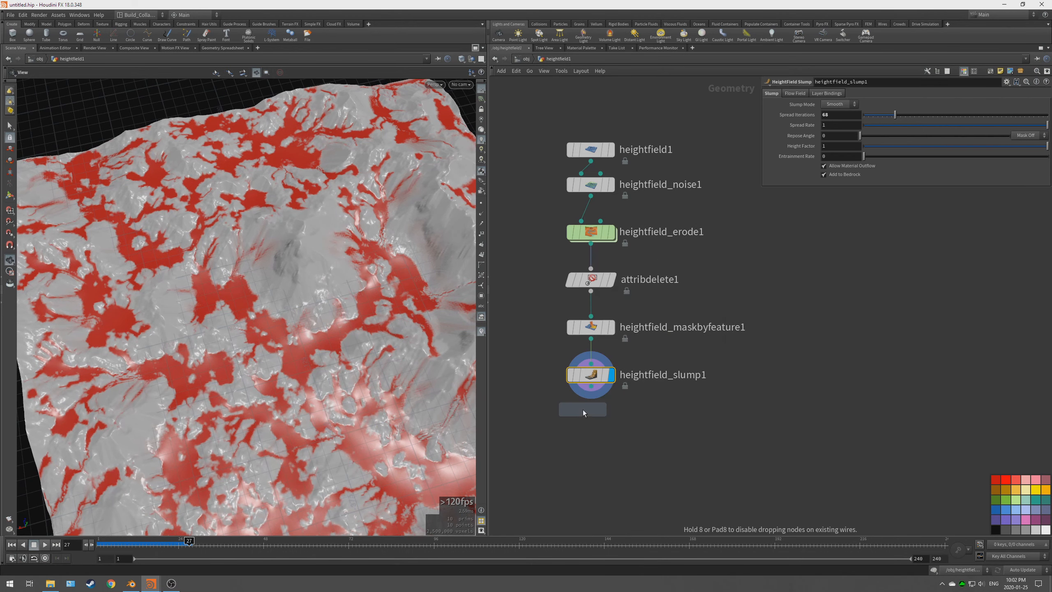
{"action": "left_click", "coordinate": [590, 425]}
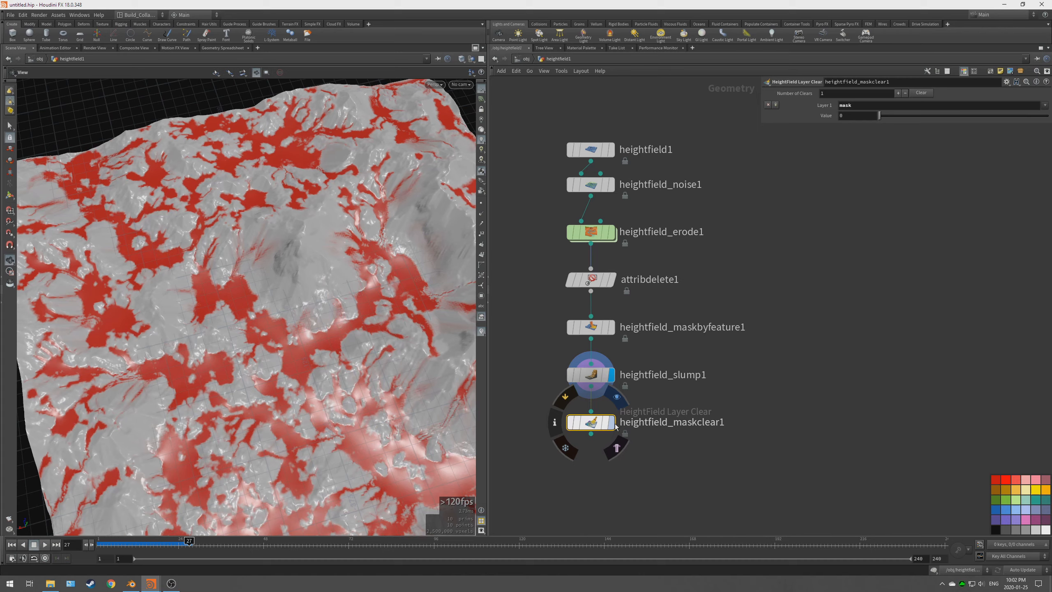
- Examine the slumped terrain without its mask from several angles, checking the peaks and smoothed valleys
{"action": "scroll", "coordinate": [290, 323], "scroll_direction": "down", "scroll_amount": 4}
{"action": "scroll", "coordinate": [307, 366], "scroll_direction": "up", "scroll_amount": 5}
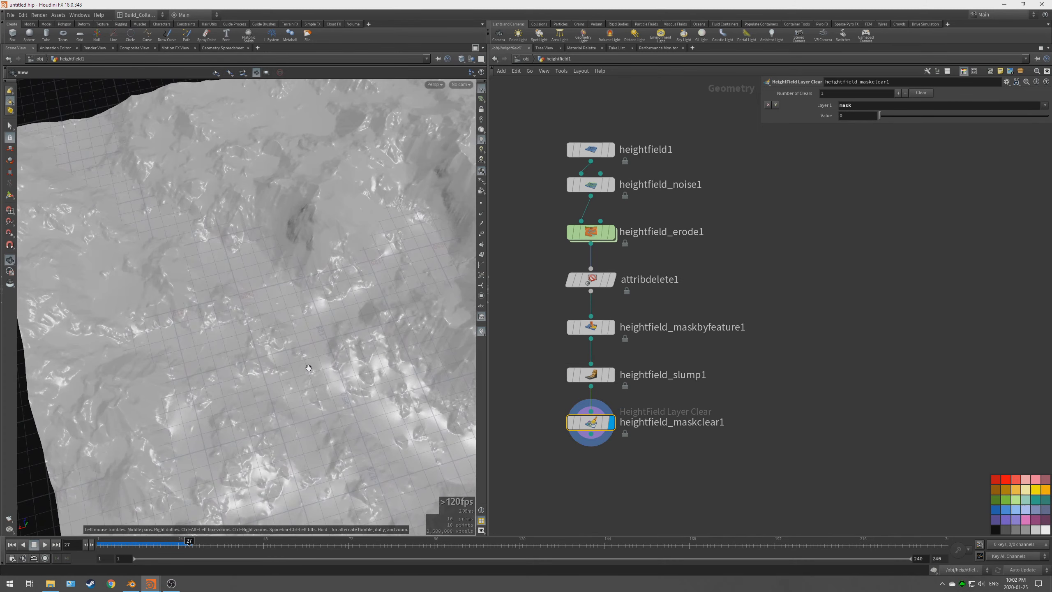
{"action": "left_click_drag", "start_coordinate": [307, 364], "coordinate": [342, 342]}
{"action": "scroll", "coordinate": [338, 315], "scroll_direction": "down", "scroll_amount": 4}
{"action": "scroll", "coordinate": [296, 355], "scroll_direction": "up", "scroll_amount": 6}
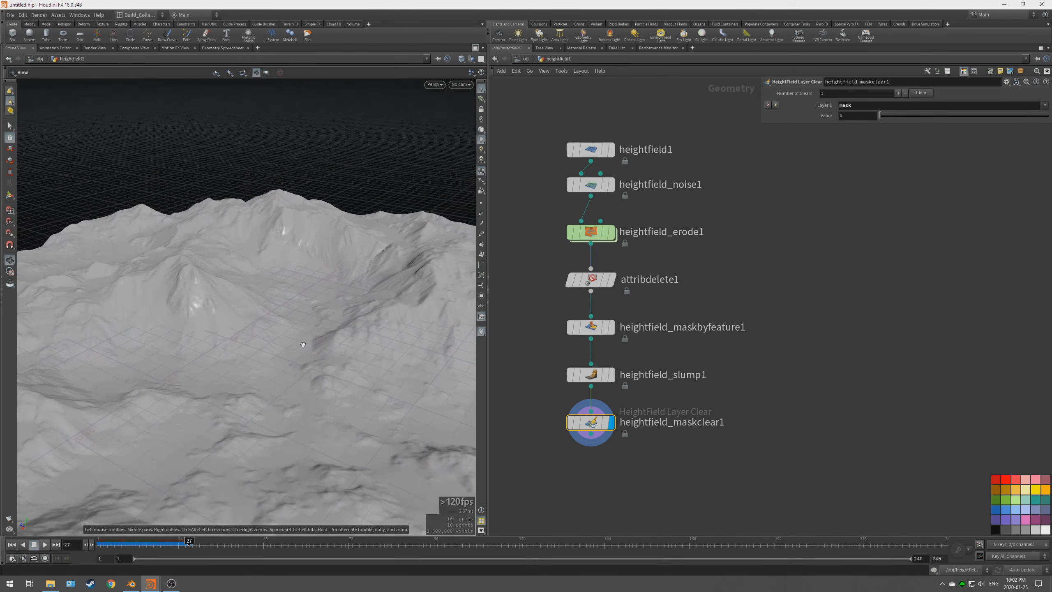
{"action": "left_click_drag", "start_coordinate": [302, 372], "coordinate": [292, 347]}
{"action": "right_click_drag", "start_coordinate": [292, 347], "coordinate": [261, 354]}
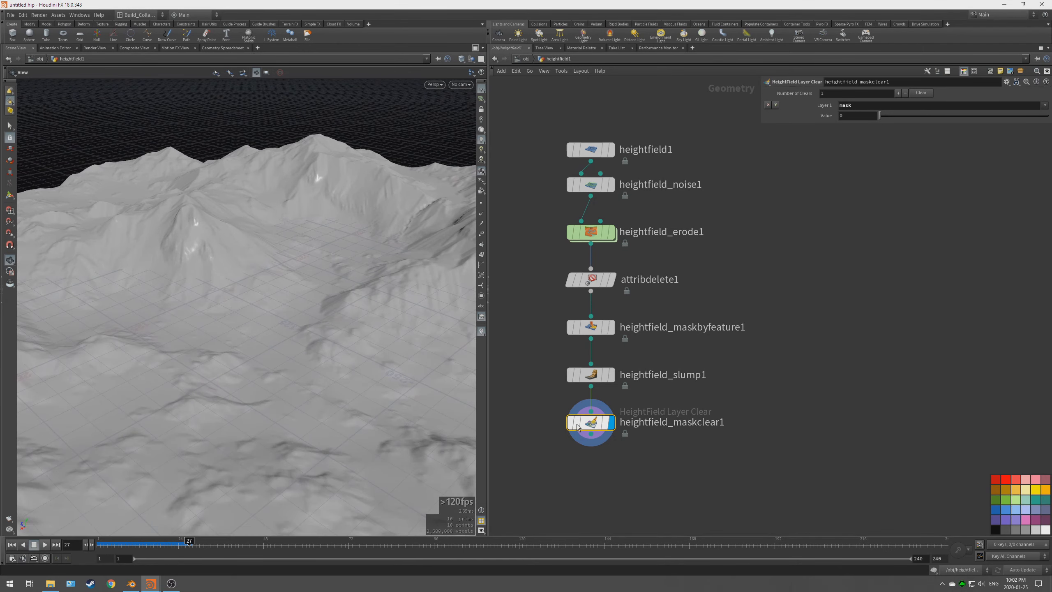
{"action": "mouse_move", "coordinate": [589, 428]}
{"action": "left_click_drag", "start_coordinate": [304, 322], "coordinate": [285, 345]}
- Set heightfield_slump1's spread iterations to 67, keeping the spread rate at 1
{"action": "left_click", "coordinate": [591, 374]}
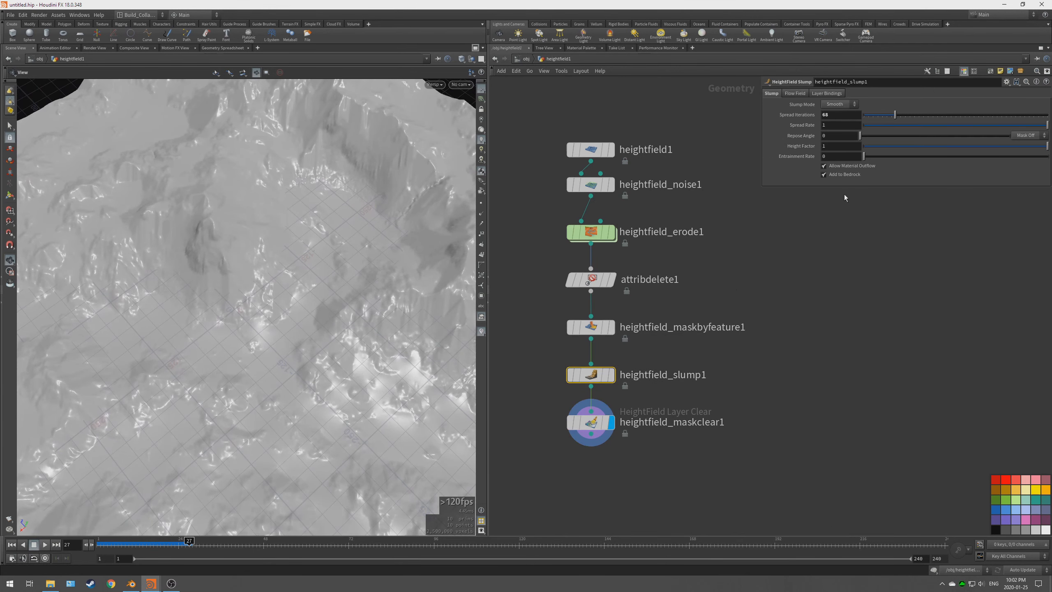
{"action": "mouse_move", "coordinate": [897, 118]}
{"action": "left_mouse_down"}
{"action": "mouse_move", "coordinate": [973, 117]}
{"action": "mouse_move", "coordinate": [862, 121]}
{"action": "mouse_move", "coordinate": [916, 128]}
{"action": "mouse_move", "coordinate": [894, 125]}
{"action": "left_mouse_up"}
{"action": "left_click_drag", "start_coordinate": [267, 398], "coordinate": [292, 385]}
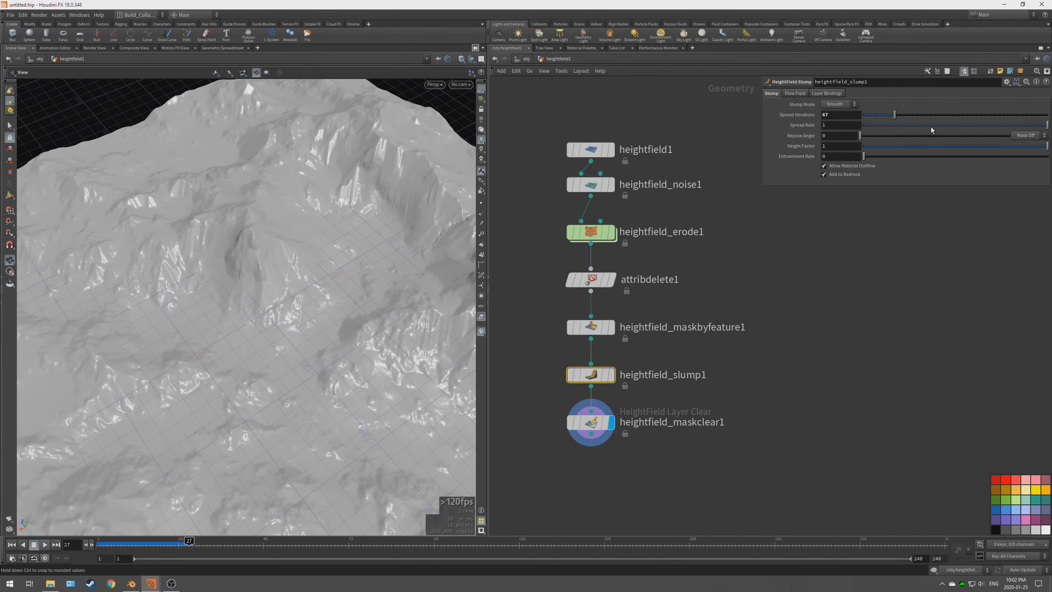
{"action": "mouse_move", "coordinate": [1046, 127]}
{"action": "left_mouse_down"}
{"action": "mouse_move", "coordinate": [881, 126]}
{"action": "mouse_move", "coordinate": [1051, 133]}
{"action": "left_mouse_up"}
- Narrow heightfield_maskbyfeature1's slope angle range to 35.7 minimum and 44.5 maximum, and check the terrain
{"action": "left_click", "coordinate": [590, 328]}
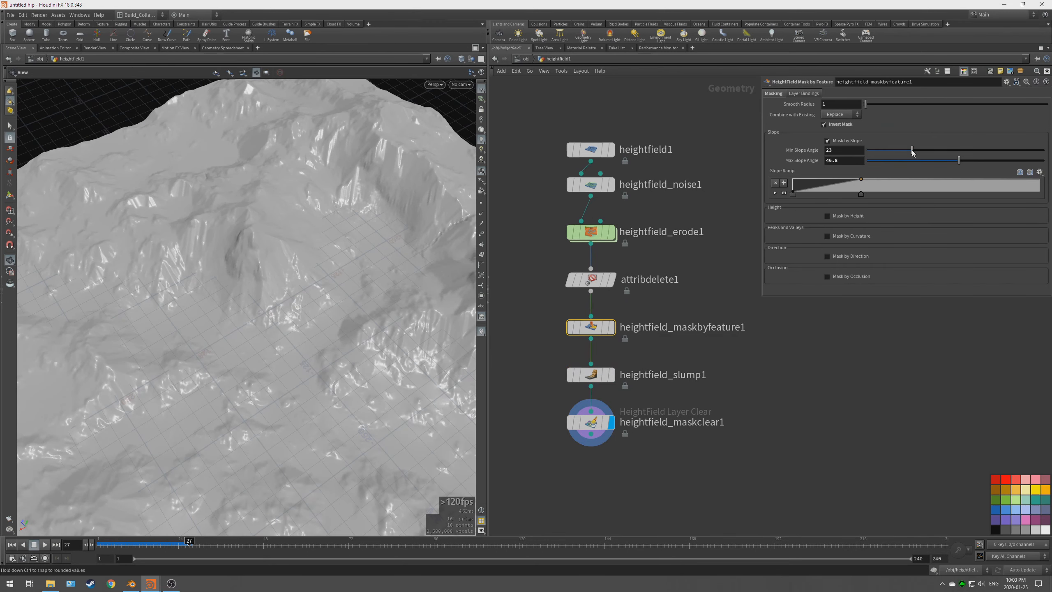
{"action": "left_click_drag", "start_coordinate": [913, 152], "coordinate": [937, 155]}
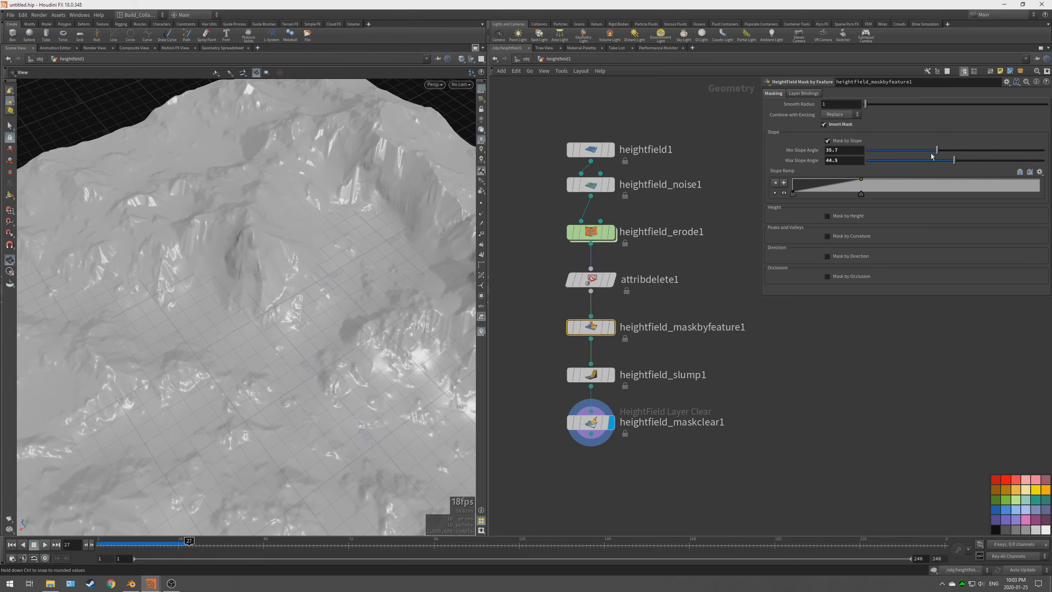
{"action": "left_click_drag", "start_coordinate": [313, 373], "coordinate": [234, 383]}
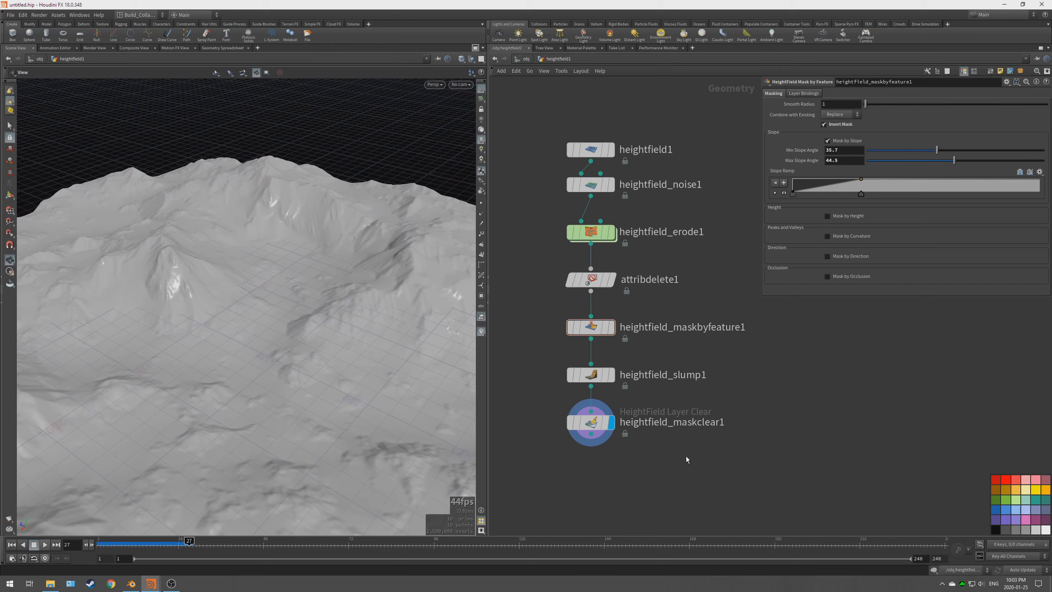
{"action": "middle_click_drag", "start_coordinate": [595, 487], "coordinate": [676, 424]}
{"action": "key", "text": "Tab"}
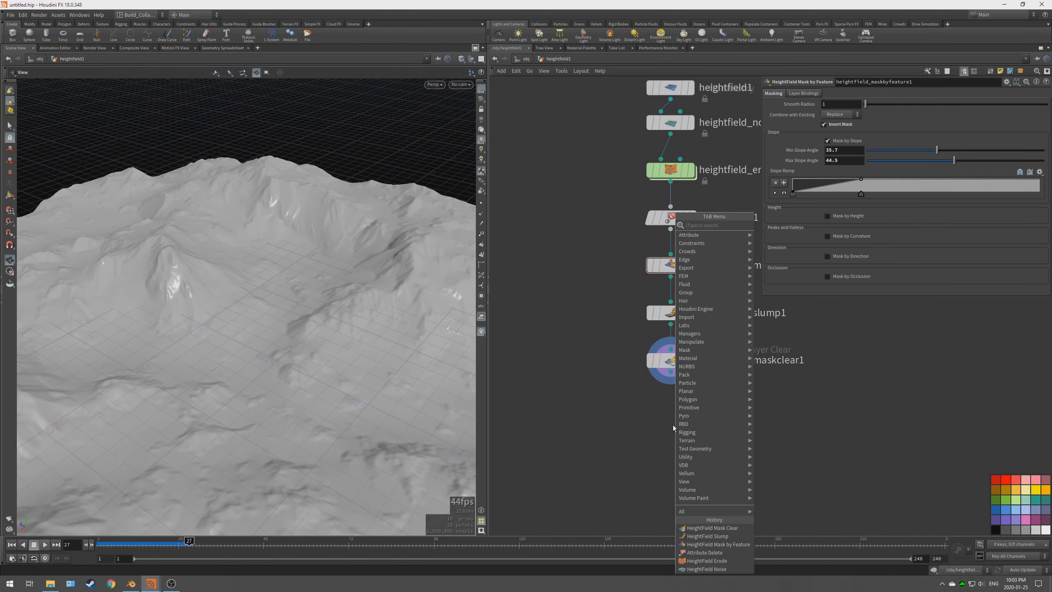
{"action": "type", "text": "visu"}
{"action": "key", "text": "Return"}
{"action": "left_click", "coordinate": [672, 424]}
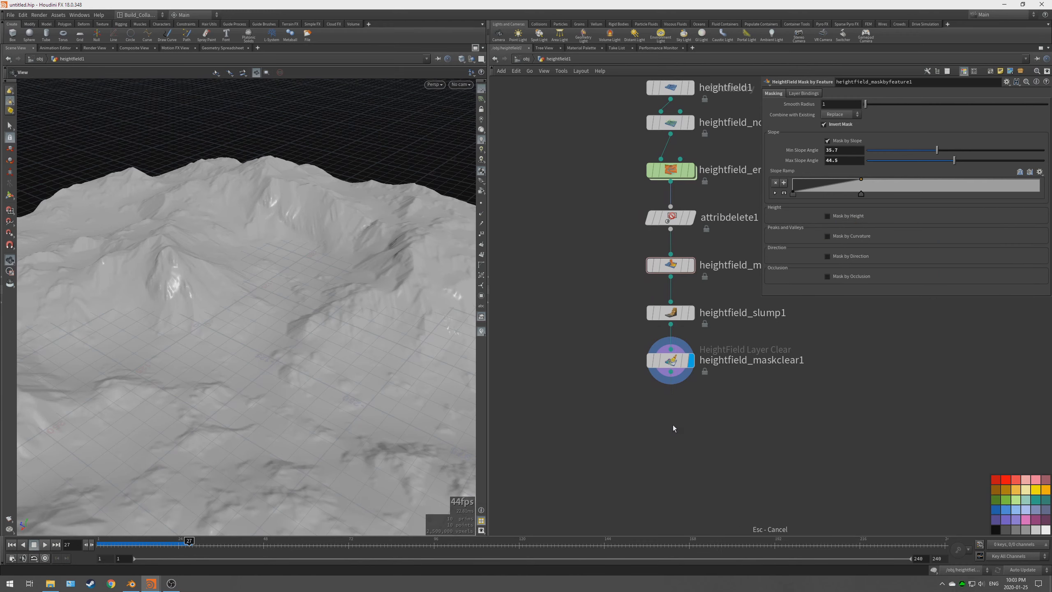
- Add a HeightField Visualize node beneath heightfield_maskclear1, fed by its output, as the displayed node
{"action": "key", "text": "Tab"}
{"action": "type", "text": "hfvis"}
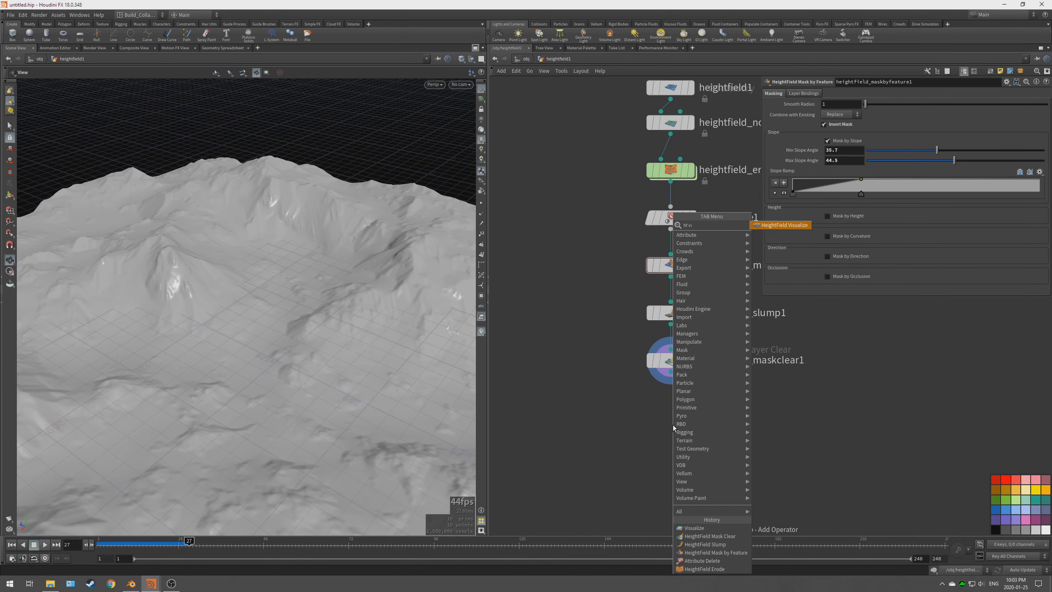
{"action": "key", "text": "Return"}
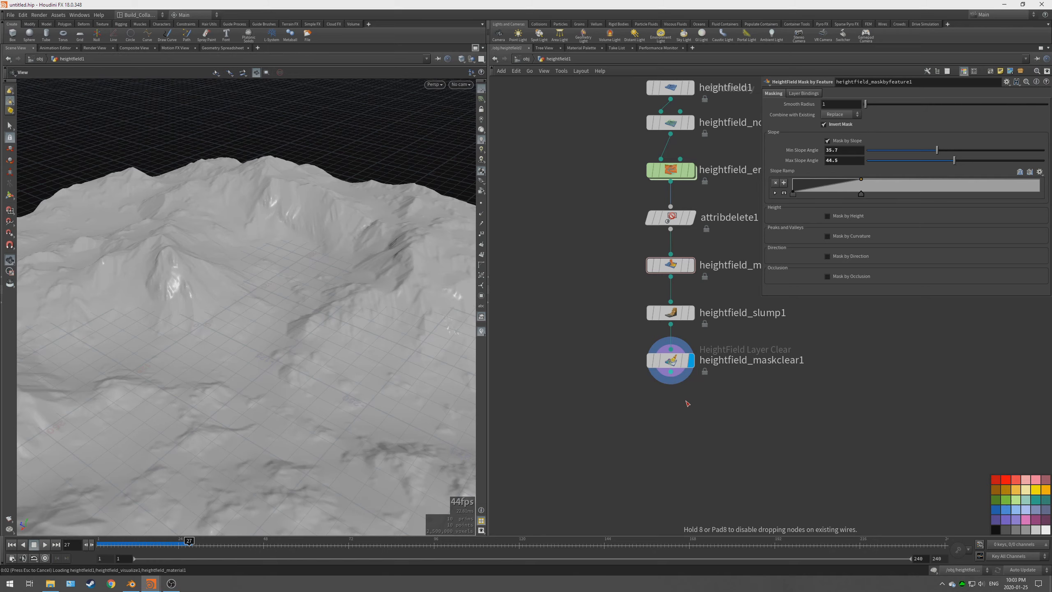
{"action": "left_click", "coordinate": [672, 410]}
- Compute heightfield_visualize1's elevation range from the terrain and check the height coloring across the peaks and valleys
{"action": "scroll", "coordinate": [210, 287], "scroll_direction": "down", "scroll_amount": 5}
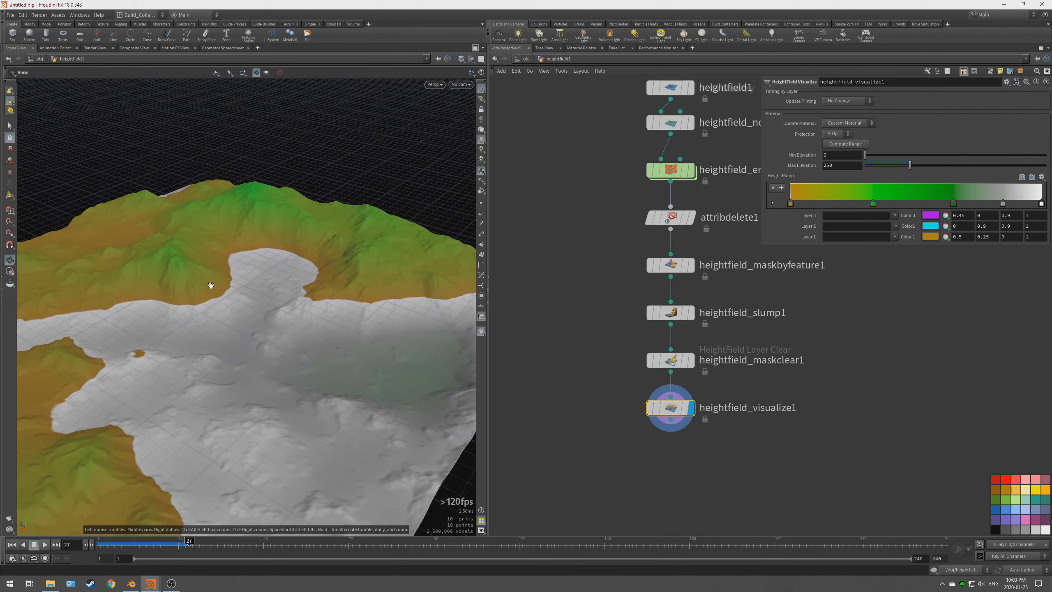
{"action": "middle_click_drag", "start_coordinate": [247, 348], "coordinate": [282, 379]}
{"action": "left_click_drag", "start_coordinate": [282, 378], "coordinate": [281, 354]}
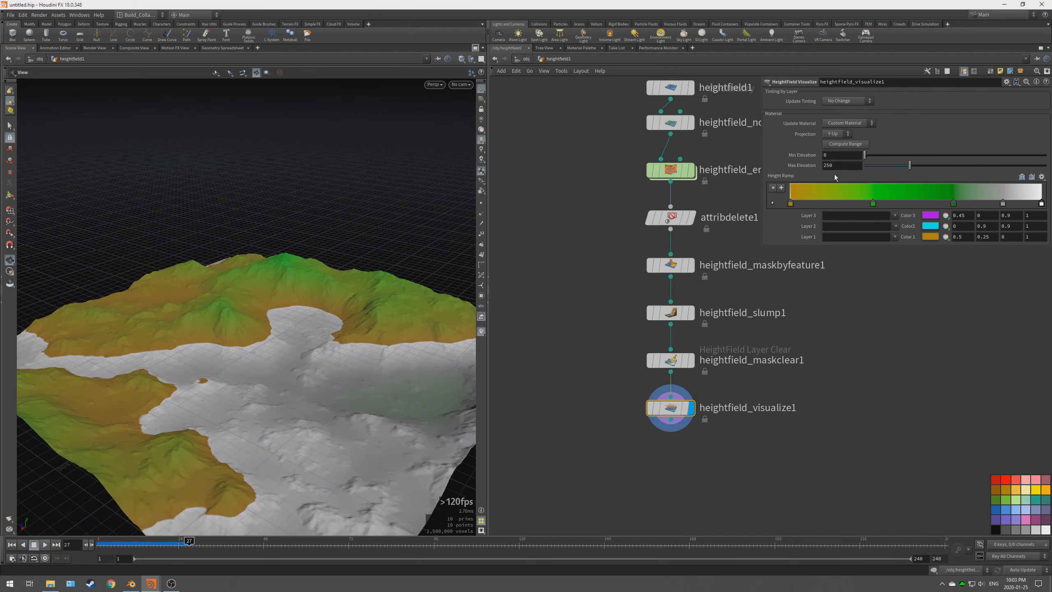
{"action": "left_click", "coordinate": [839, 145]}
{"action": "scroll", "coordinate": [324, 359], "scroll_direction": "up", "scroll_amount": 4}
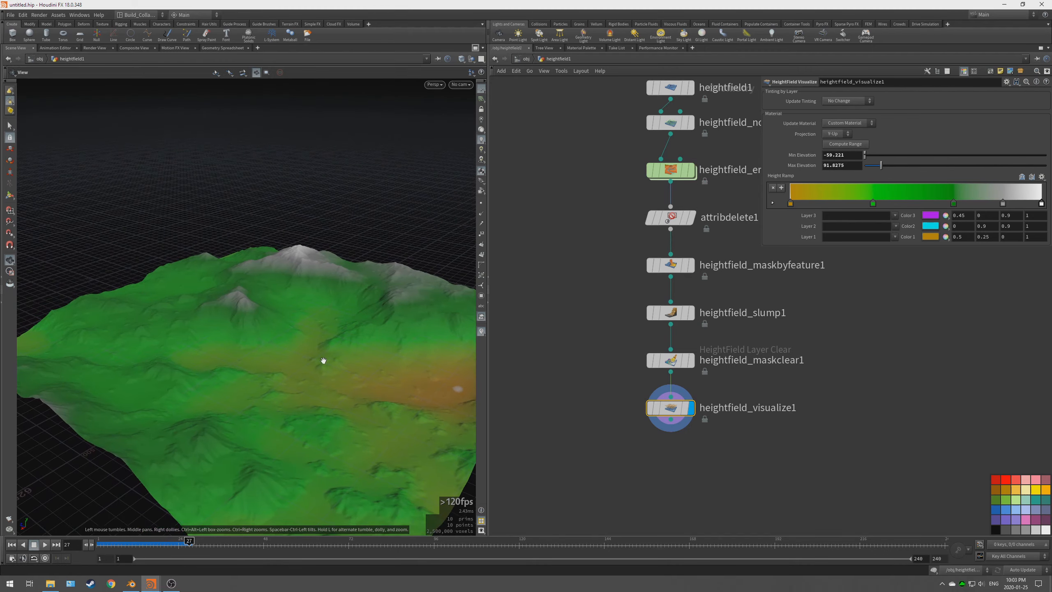
{"action": "mouse_move", "coordinate": [311, 352]}
{"action": "left_mouse_down"}
{"action": "mouse_move", "coordinate": [305, 369]}
{"action": "mouse_move", "coordinate": [253, 286]}
{"action": "mouse_move", "coordinate": [270, 218]}
{"action": "mouse_move", "coordinate": [330, 336]}
{"action": "mouse_move", "coordinate": [319, 324]}
{"action": "mouse_move", "coordinate": [303, 345]}
{"action": "mouse_move", "coordinate": [312, 333]}
{"action": "mouse_move", "coordinate": [322, 376]}
{"action": "mouse_move", "coordinate": [318, 352]}
{"action": "left_mouse_up"}
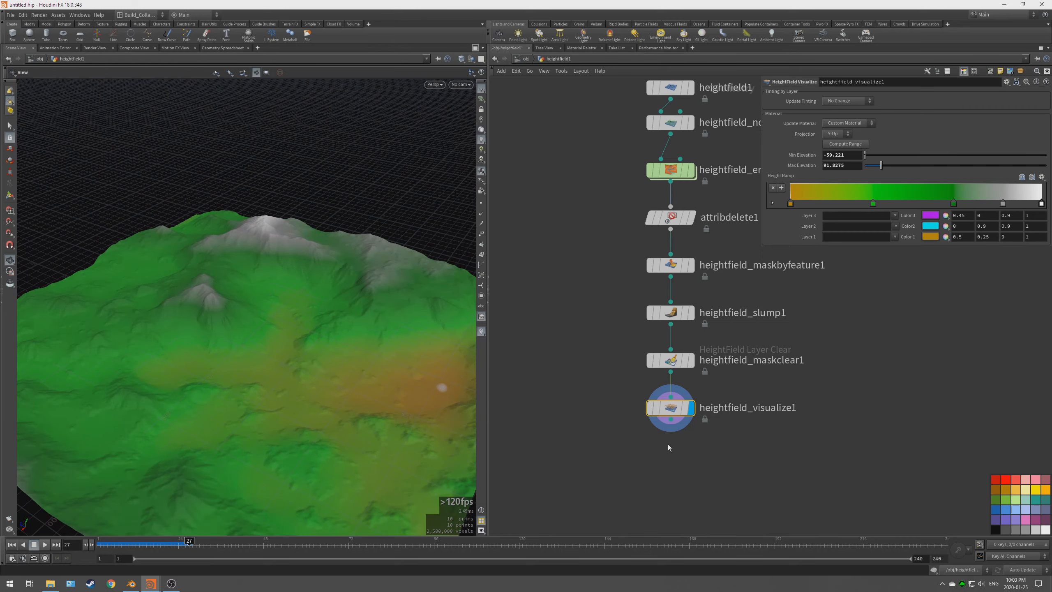
- Add a HeightField Output node beneath heightfield_visualize1, fed by its output, and make it the displayed node
{"action": "middle_click_drag", "start_coordinate": [667, 444], "coordinate": [682, 386]}
{"action": "key", "text": "Tab"}
{"action": "type", "text": "height out"}
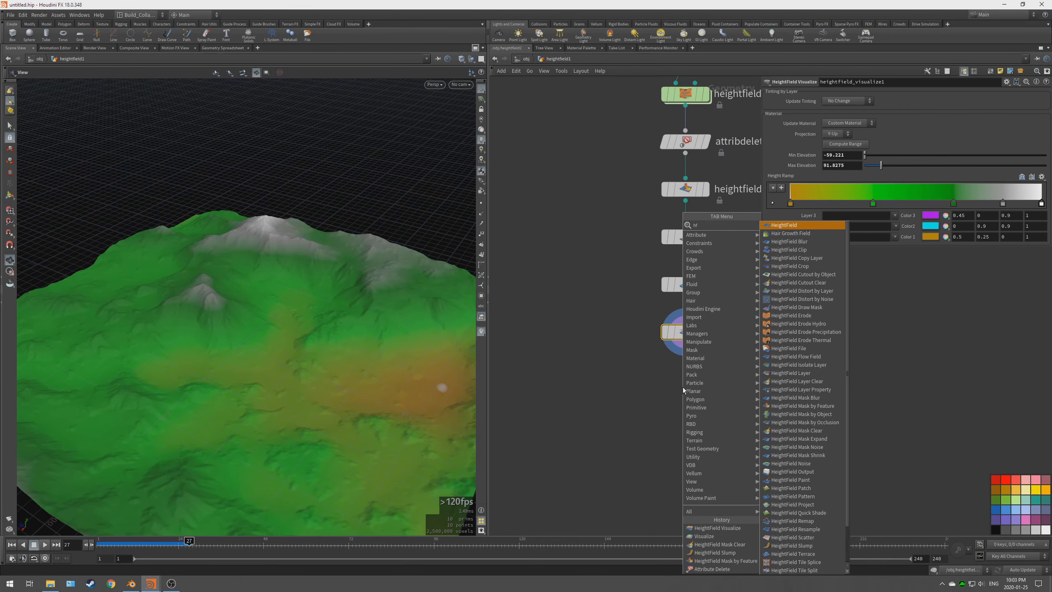
{"action": "key", "text": "Return"}
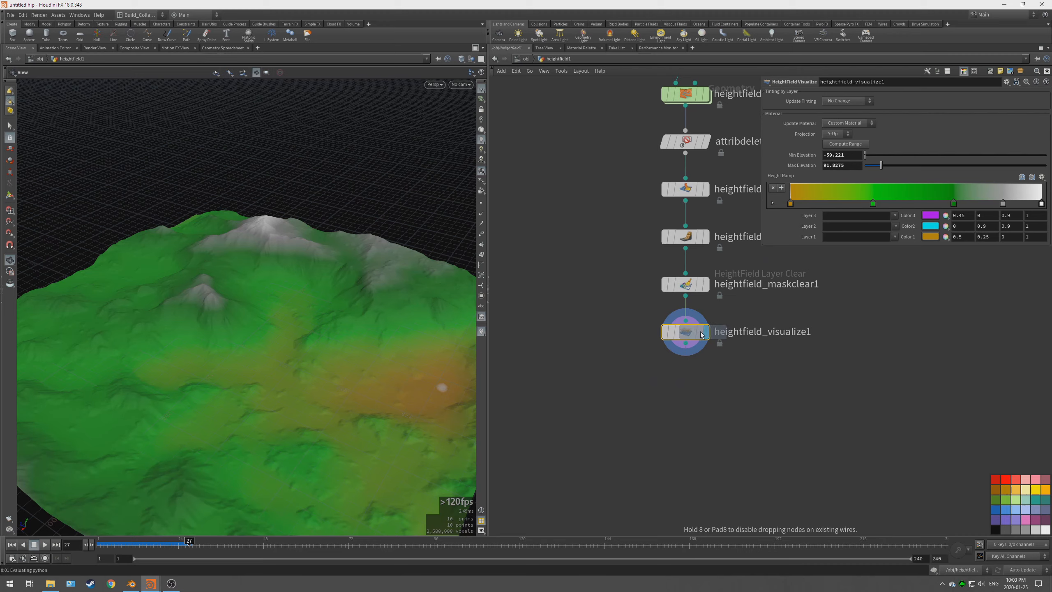
{"action": "left_click", "coordinate": [682, 386]}
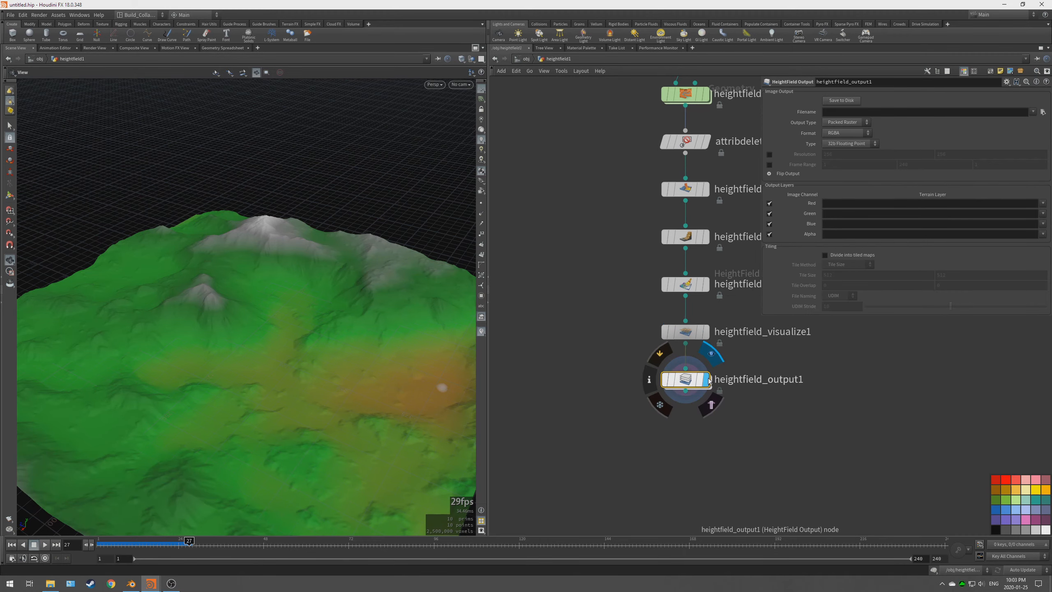
{"action": "left_click", "coordinate": [706, 380]}
- Review heightfield_output1's format, type and flip options, and enable its custom resolution
{"action": "mouse_move", "coordinate": [291, 333]}
{"action": "left_mouse_down"}
{"action": "mouse_move", "coordinate": [270, 335]}
{"action": "mouse_move", "coordinate": [341, 331]}
{"action": "mouse_move", "coordinate": [307, 346]}
{"action": "left_mouse_up"}
{"action": "left_click", "coordinate": [848, 133]}
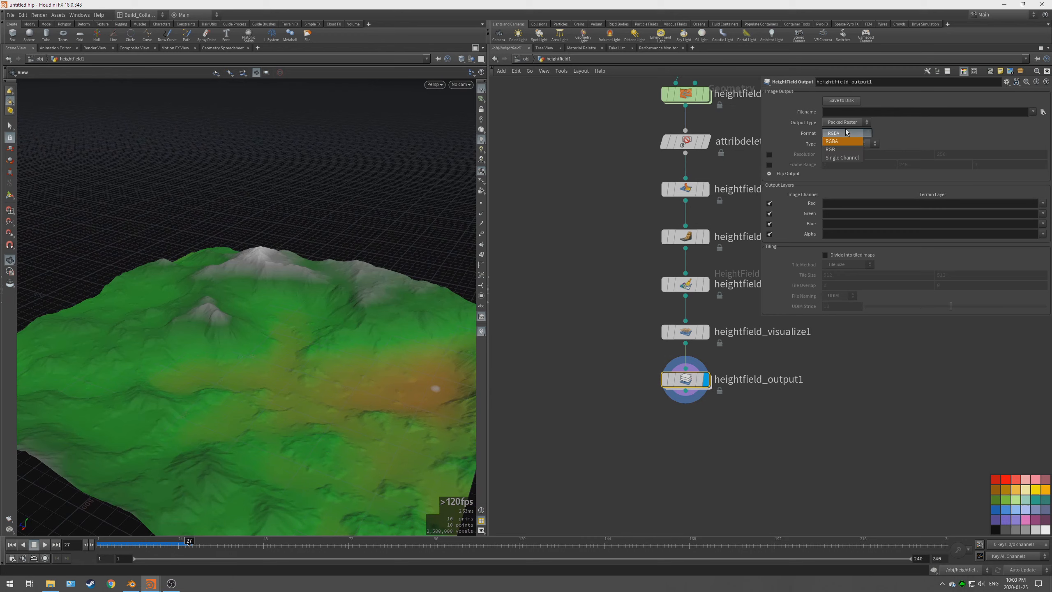
{"action": "left_click", "coordinate": [844, 123]}
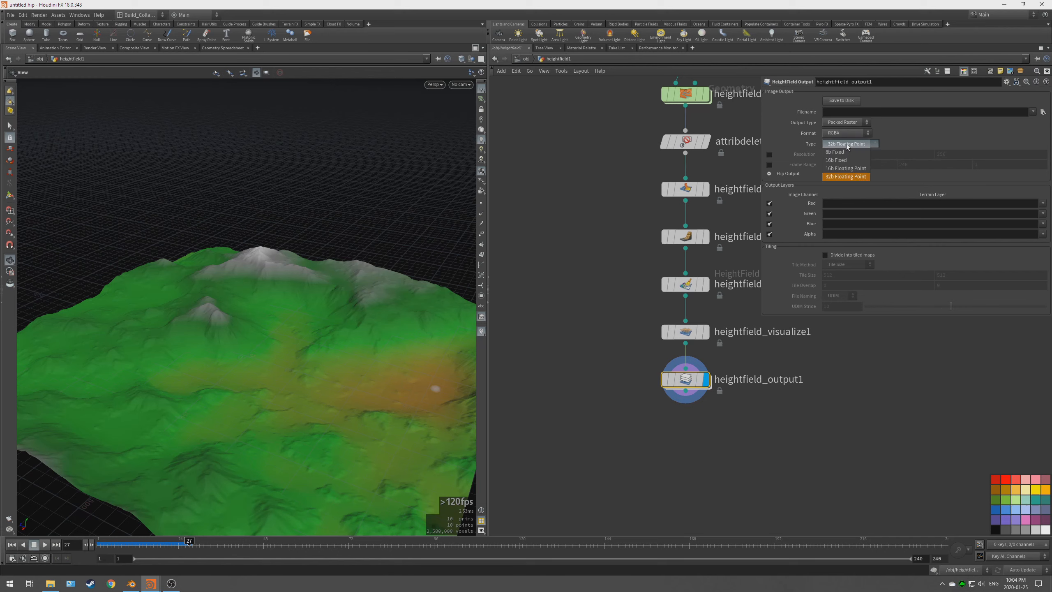
{"action": "left_click", "coordinate": [769, 155]}
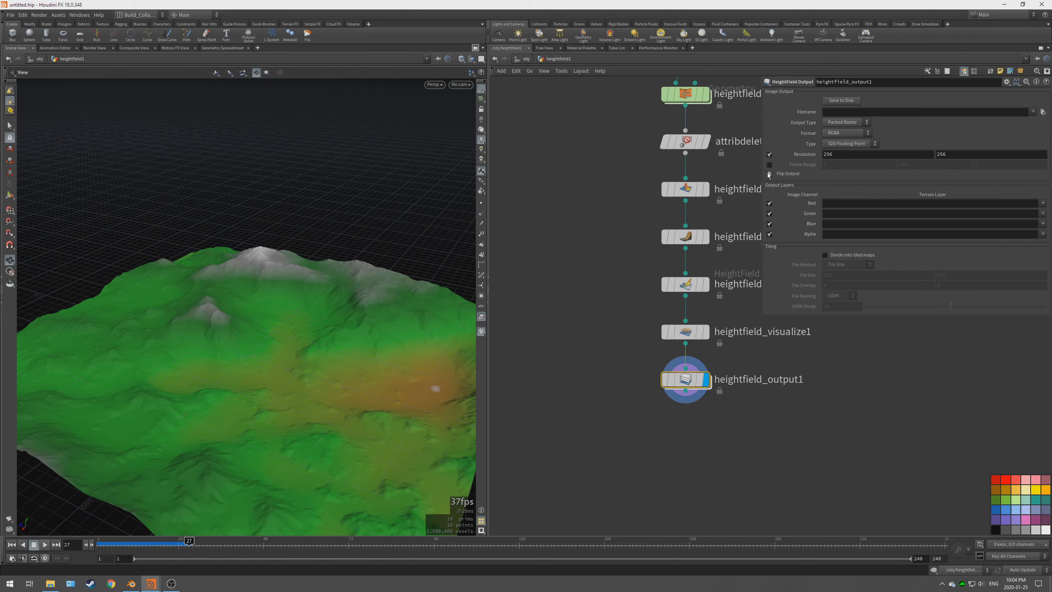
{"action": "left_click", "coordinate": [769, 174]}
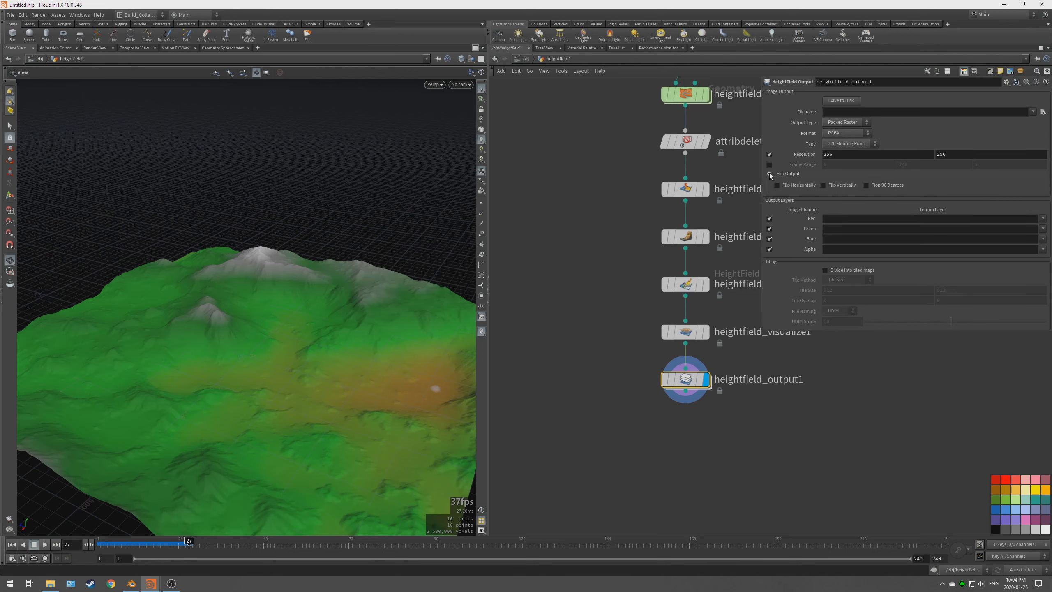
{"action": "left_click", "coordinate": [770, 174]}
- Set heightfield_output1's resolution to 4096 by 4096
{"action": "left_click", "coordinate": [841, 156]}
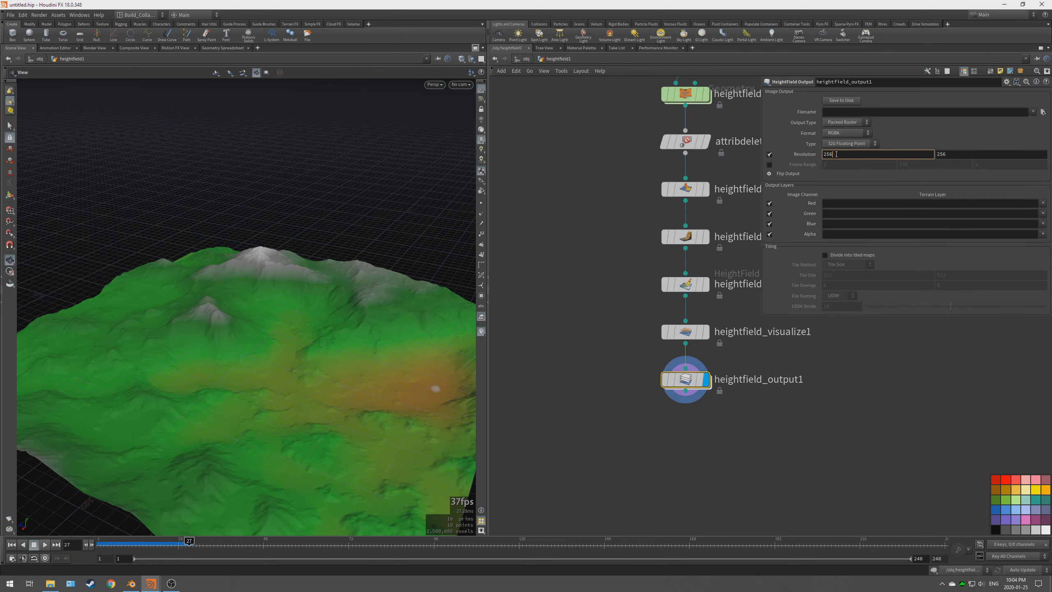
{"action": "key", "text": "BackSpace"}
{"action": "key", "text": "BackSpace"}
{"action": "key", "text": "BackSpace"}
{"action": "type", "text": "4096"}
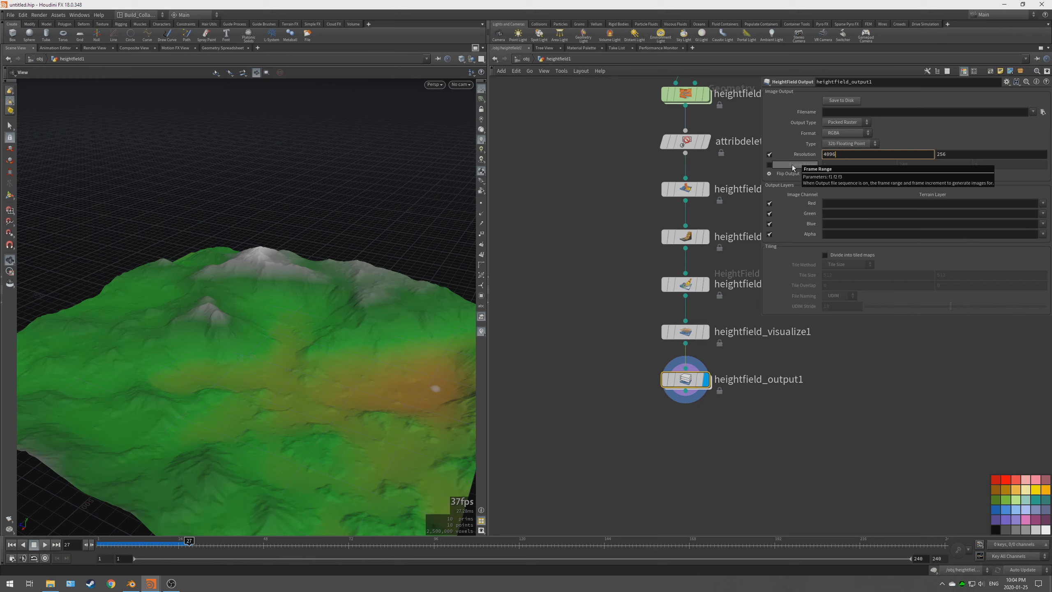
{"action": "key", "text": "Tab"}
{"action": "type", "text": "4096"}
{"action": "key", "text": "Return"}
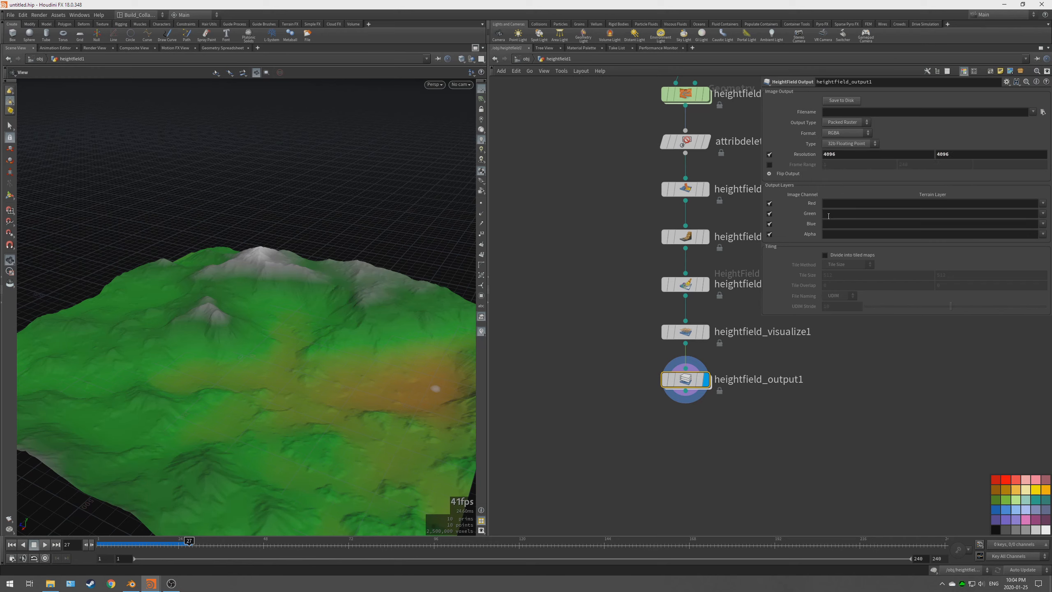
- Assign the height layer to heightfield_output1's red, green and blue channels, and disable the alpha channel
{"action": "left_click", "coordinate": [1042, 203]}
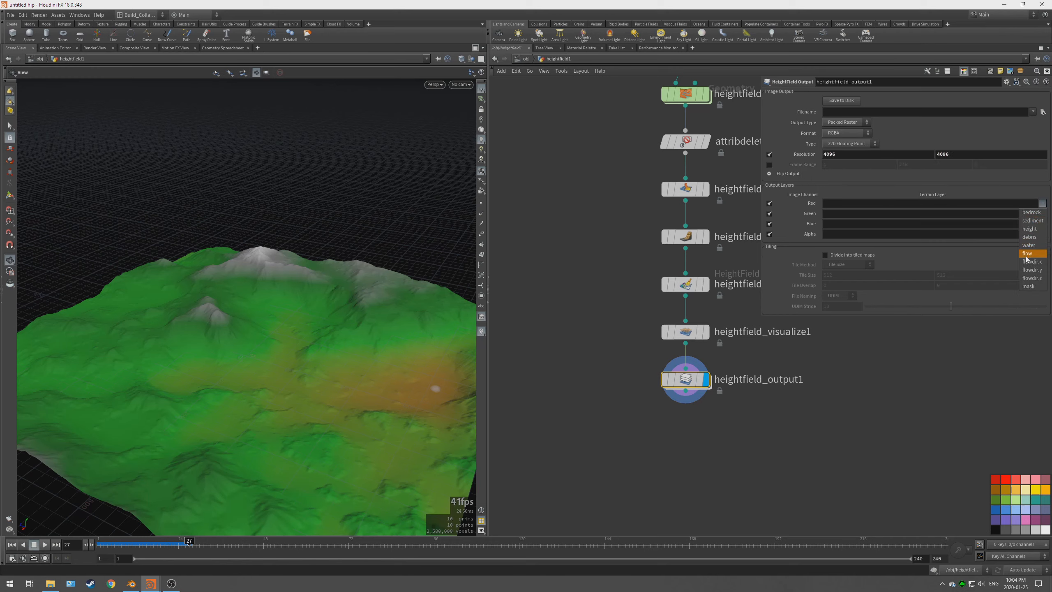
{"action": "left_click", "coordinate": [1030, 229]}
{"action": "left_click", "coordinate": [1043, 224]}
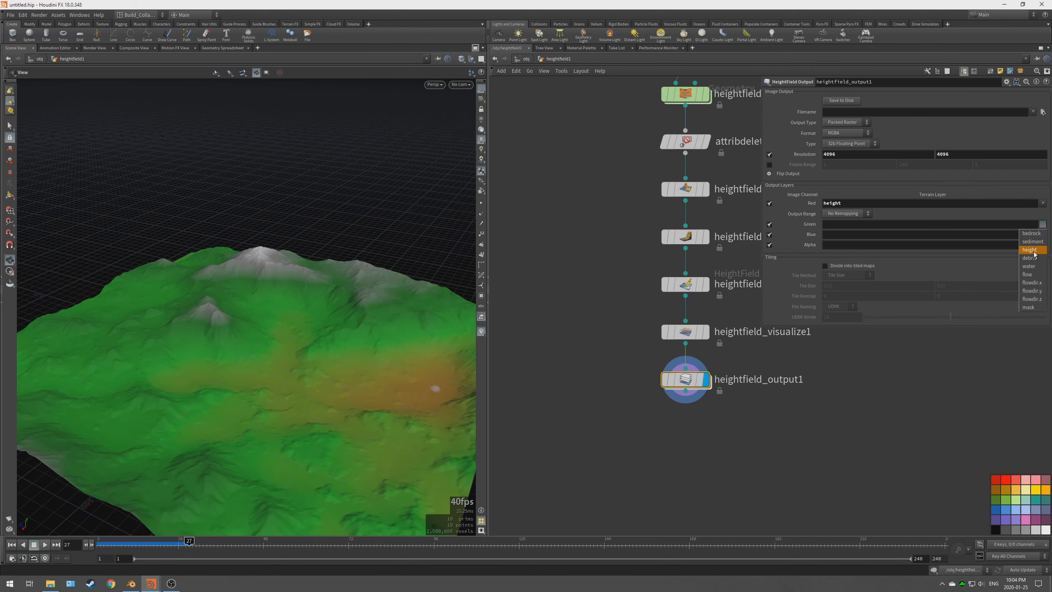
{"action": "left_click", "coordinate": [1031, 249]}
{"action": "left_click", "coordinate": [1043, 246]}
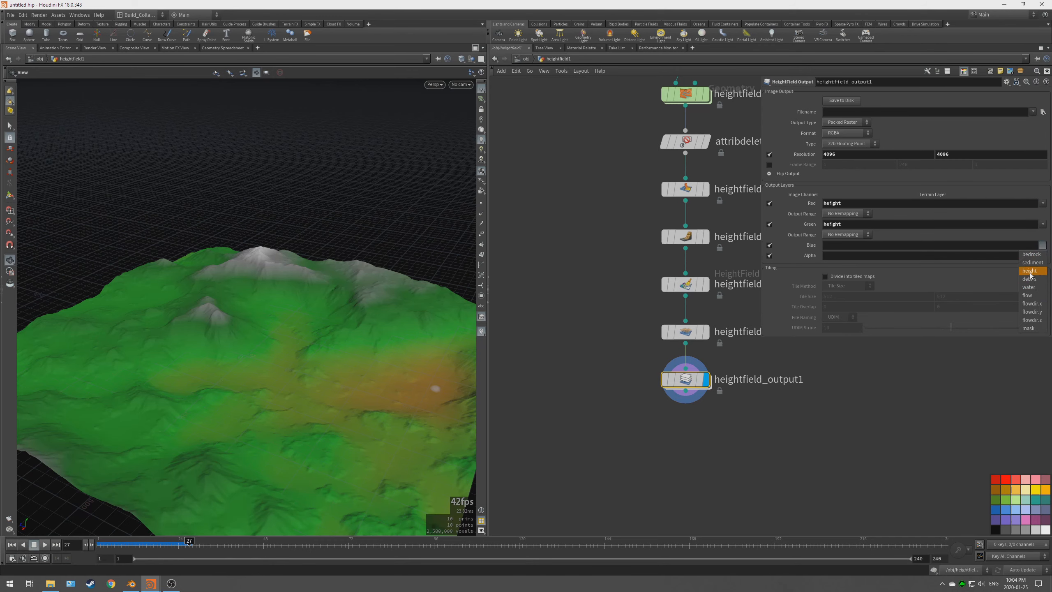
{"action": "left_click", "coordinate": [1031, 273]}
- Set the output range of the blue, green and red channels to Auto Remap
{"action": "left_click", "coordinate": [847, 255]}
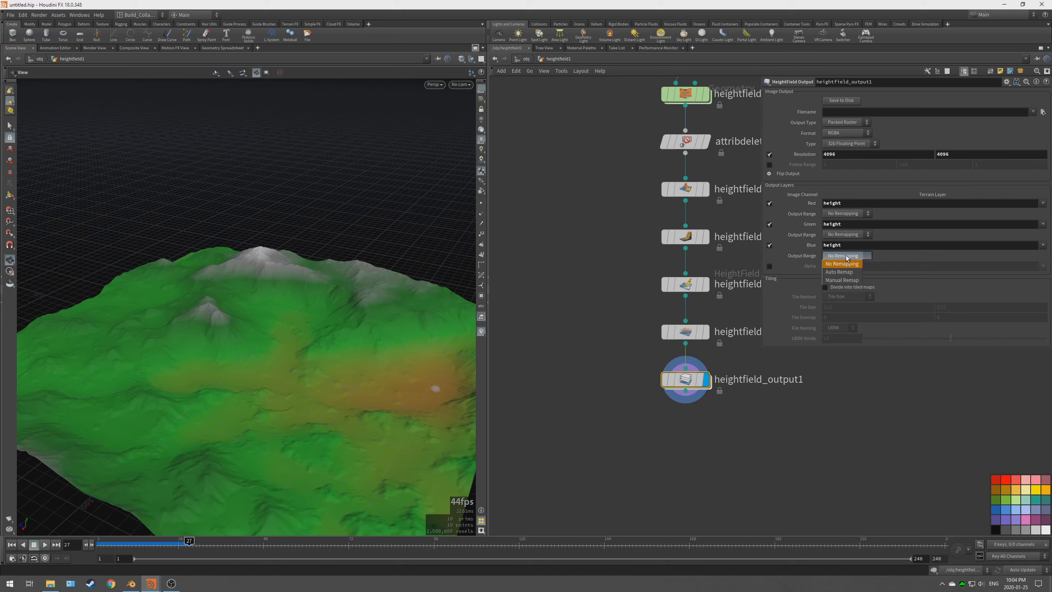
{"action": "left_click", "coordinate": [840, 266]}
{"action": "left_click", "coordinate": [841, 234]}
{"action": "left_click", "coordinate": [841, 250]}
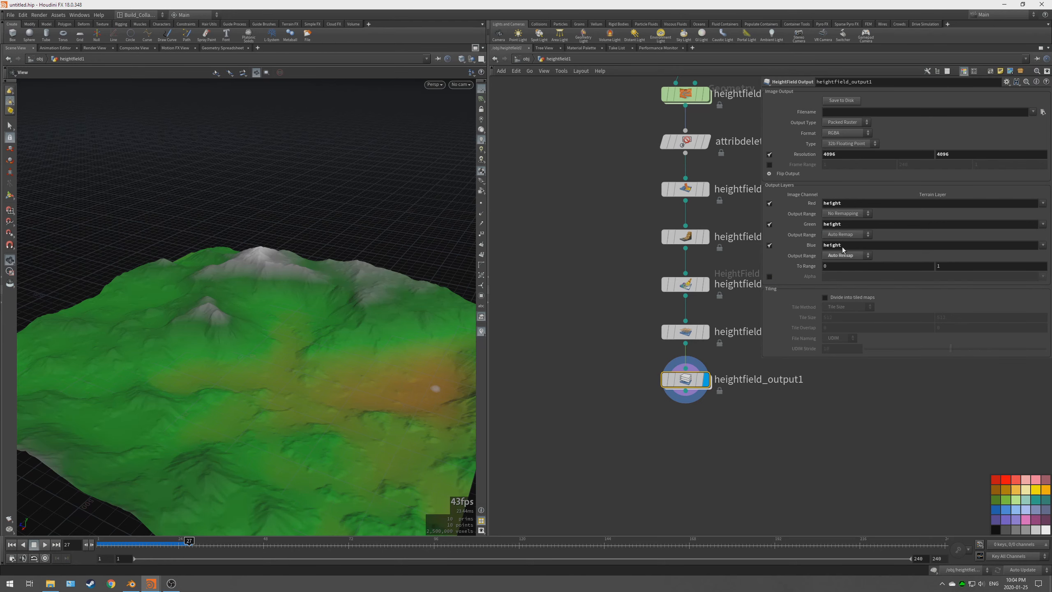
{"action": "left_click", "coordinate": [842, 213]}
{"action": "left_click", "coordinate": [840, 231]}
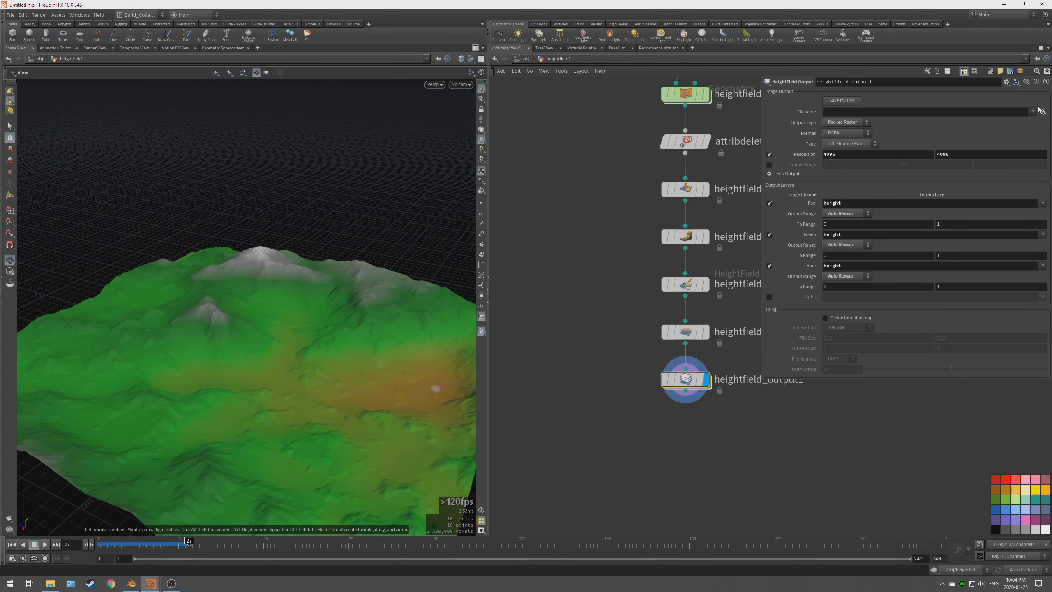
- Browse for the output file location in Projects/Tutorial Series/Simple Terrain Creation in Houdini and create a tex folder there
{"action": "left_click", "coordinate": [1040, 110]}
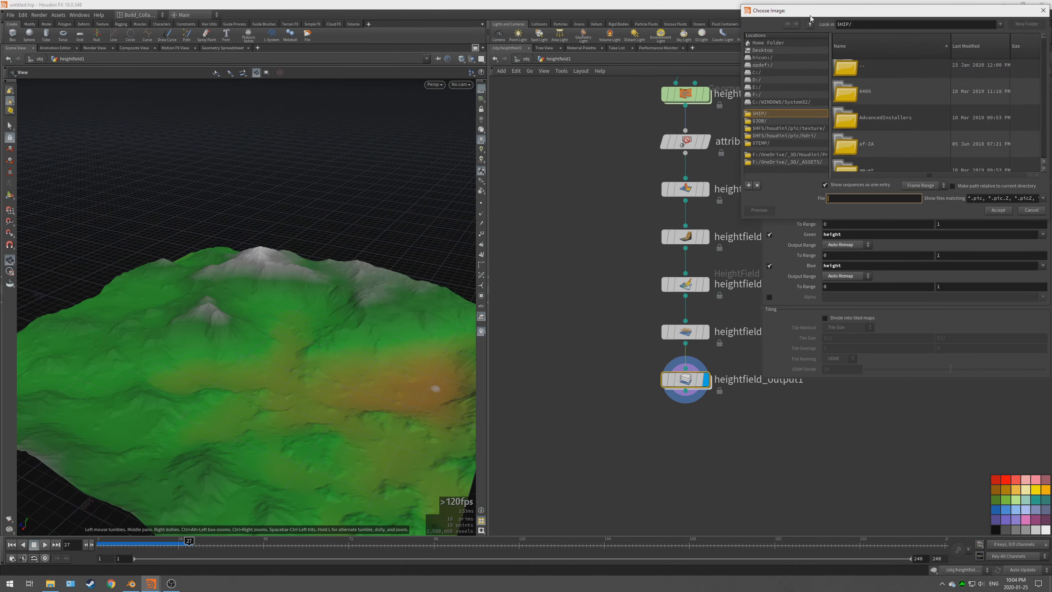
{"action": "left_click_drag", "start_coordinate": [810, 15], "coordinate": [457, 138]}
{"action": "left_click", "coordinate": [426, 279]}
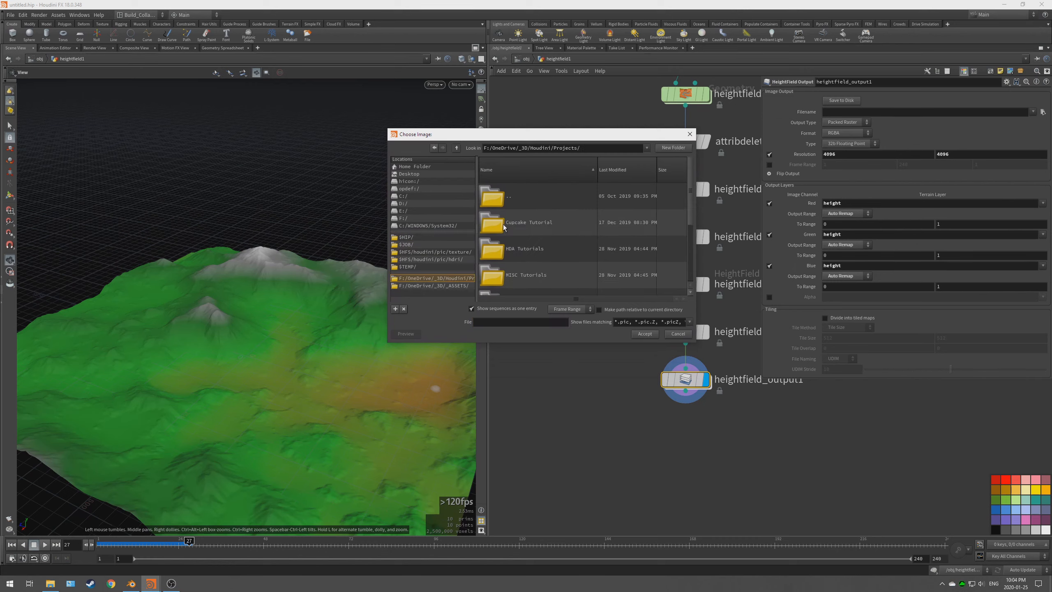
{"action": "scroll", "coordinate": [523, 228], "scroll_direction": "down", "scroll_amount": 3}
{"action": "double_click", "coordinate": [536, 262]}
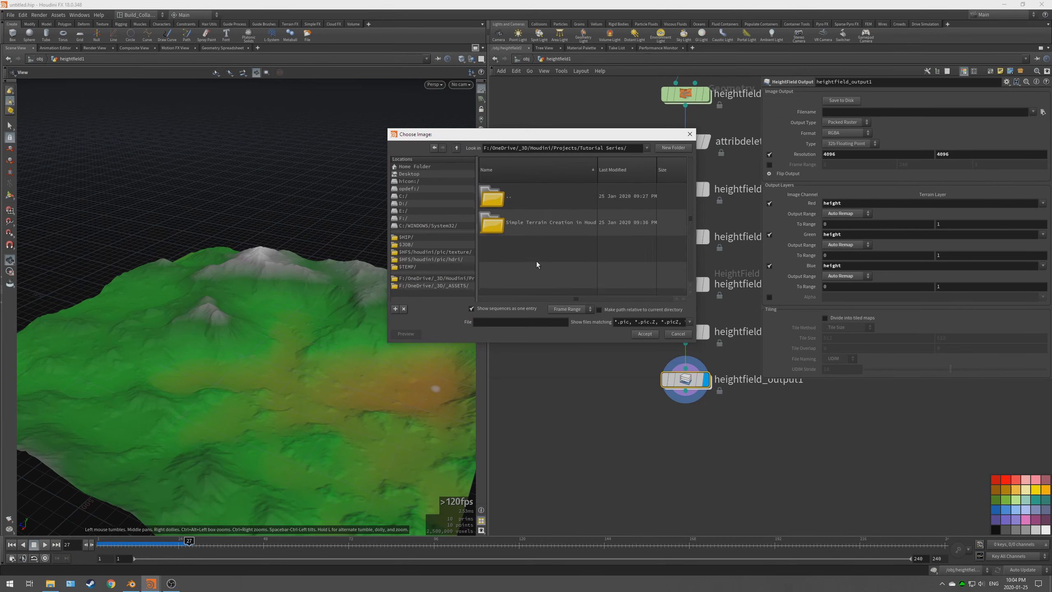
{"action": "double_click", "coordinate": [530, 223]}
{"action": "left_click_drag", "start_coordinate": [698, 164], "coordinate": [804, 172]}
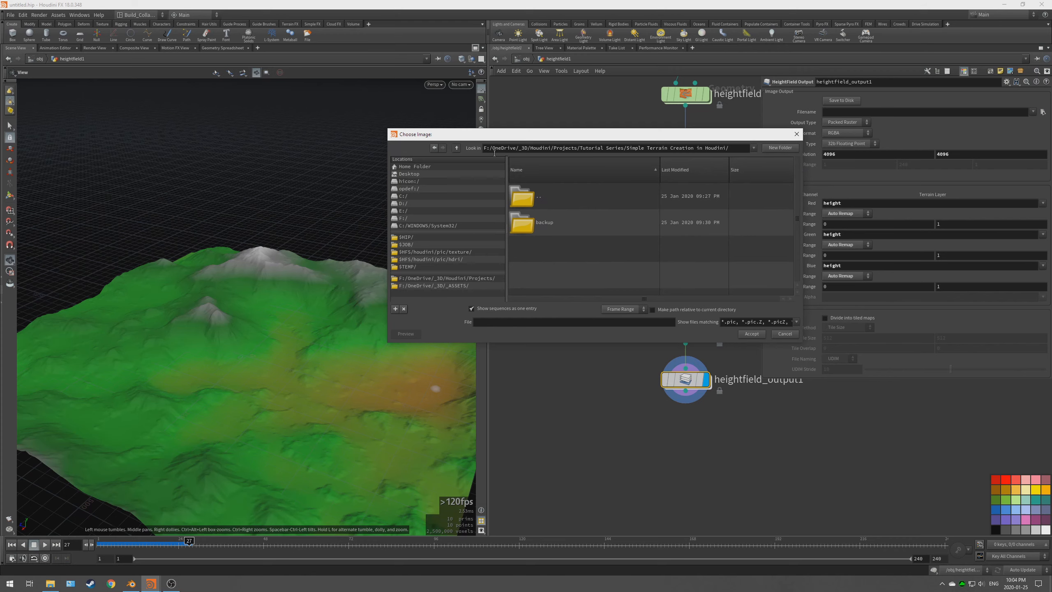
{"action": "left_click", "coordinate": [777, 148]}
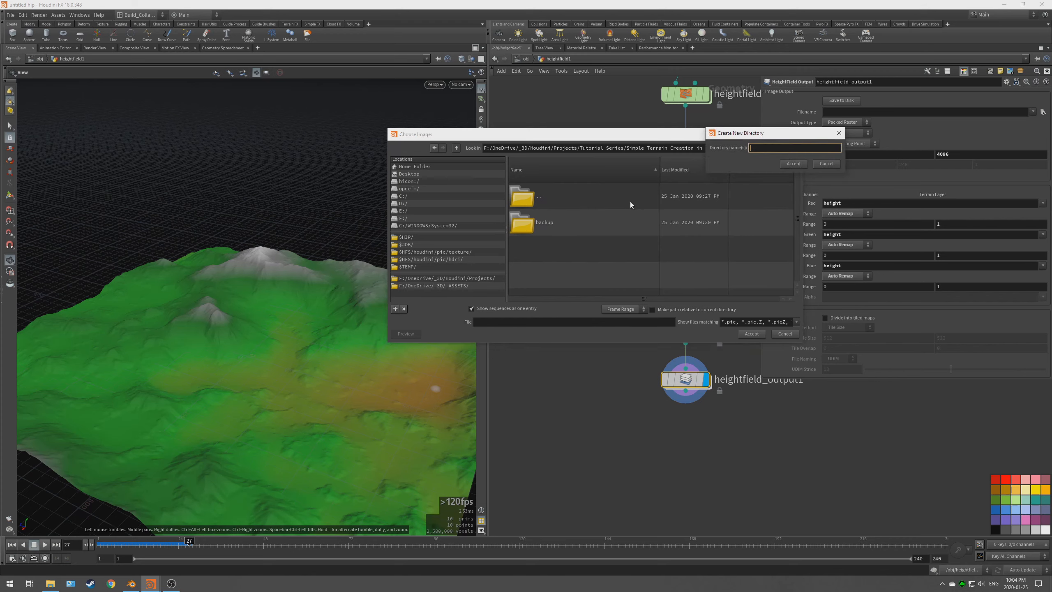
{"action": "type", "text": "tex"}
{"action": "left_click", "coordinate": [793, 164]}
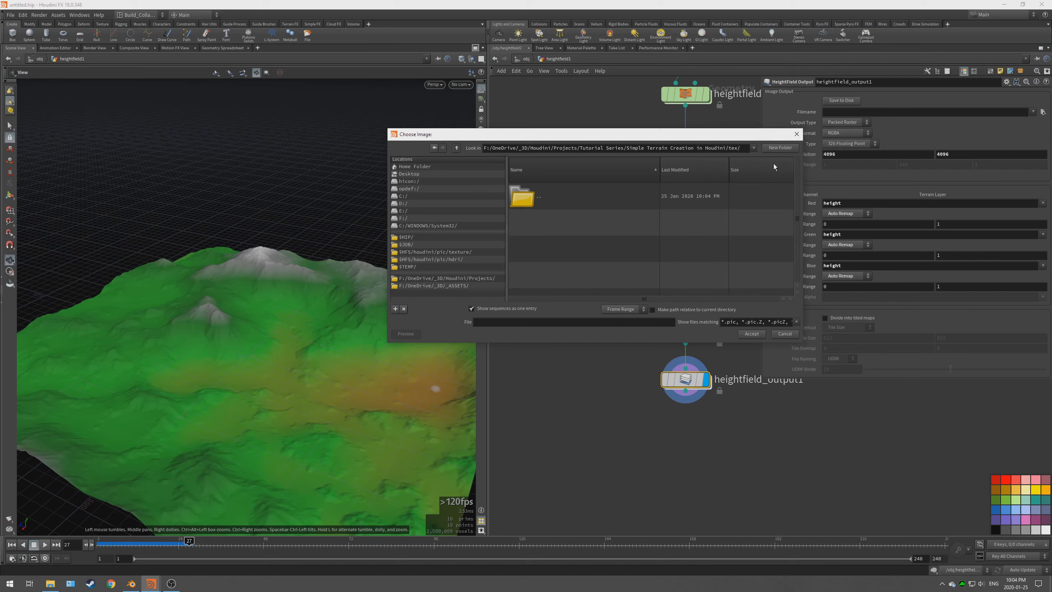
- Name the output file Simple Terrain in the tex folder and save the height map to disk
{"action": "left_click", "coordinate": [795, 322]}
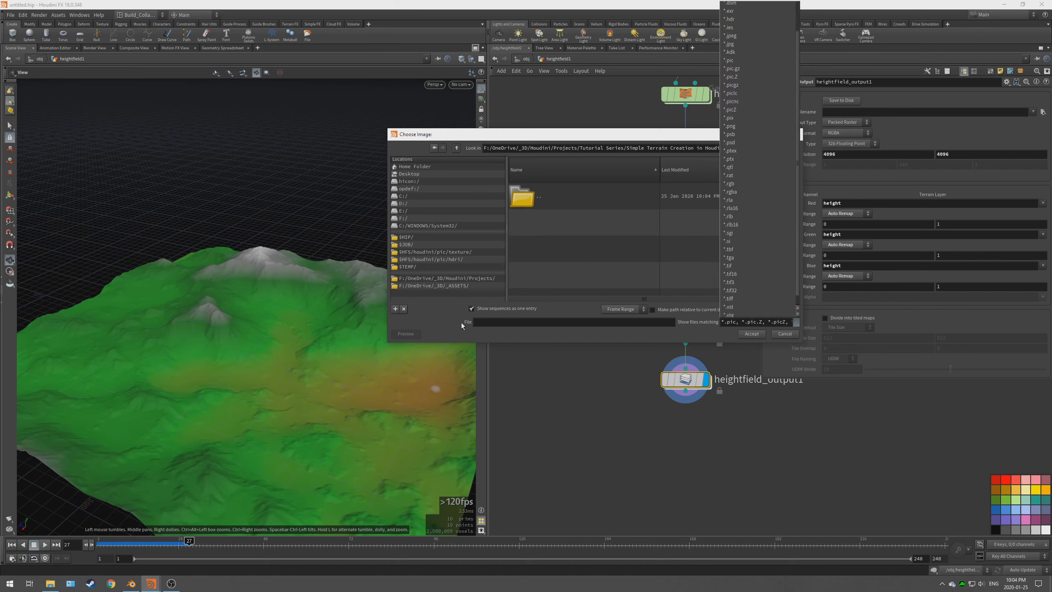
{"action": "left_click", "coordinate": [486, 323]}
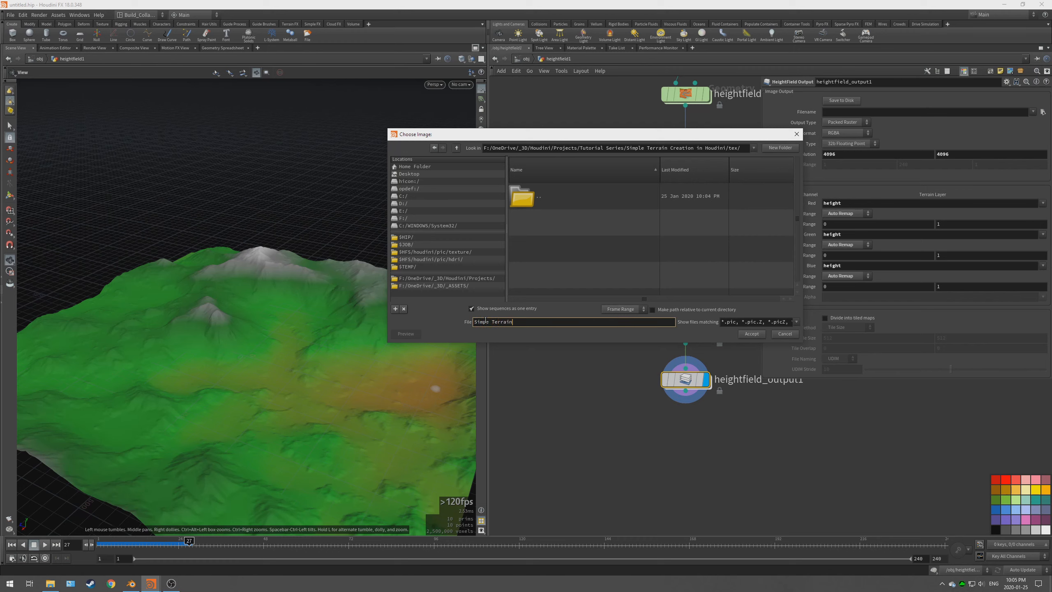
{"action": "left_click", "coordinate": [749, 335]}
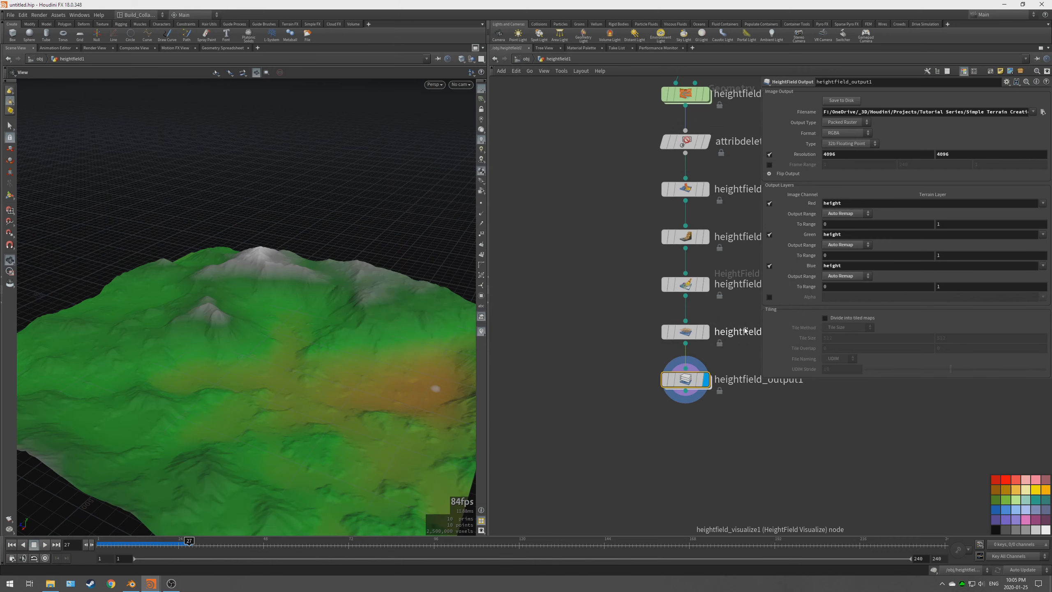
{"action": "left_click", "coordinate": [838, 102]}
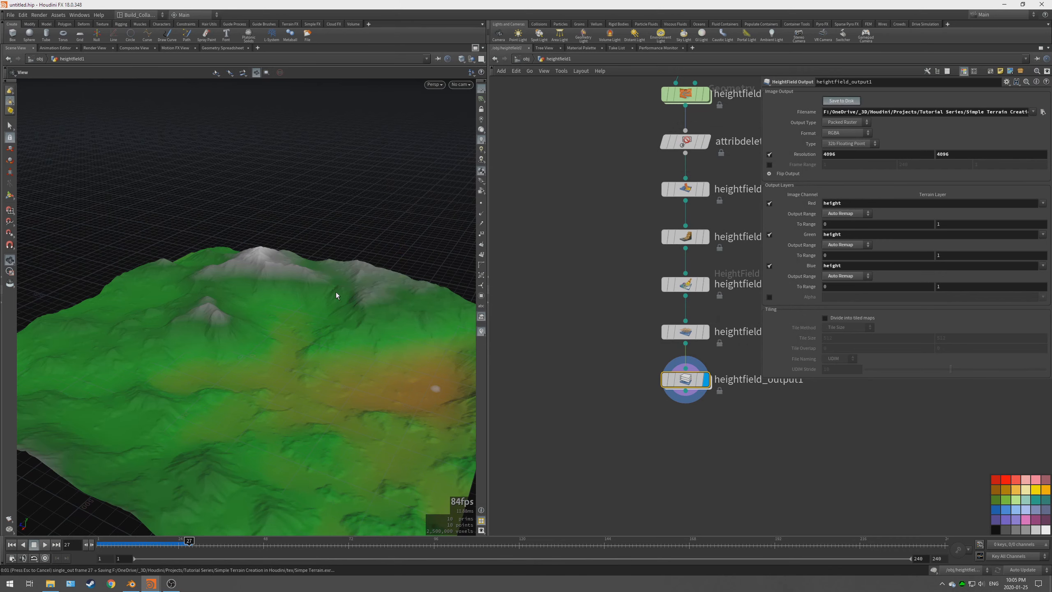
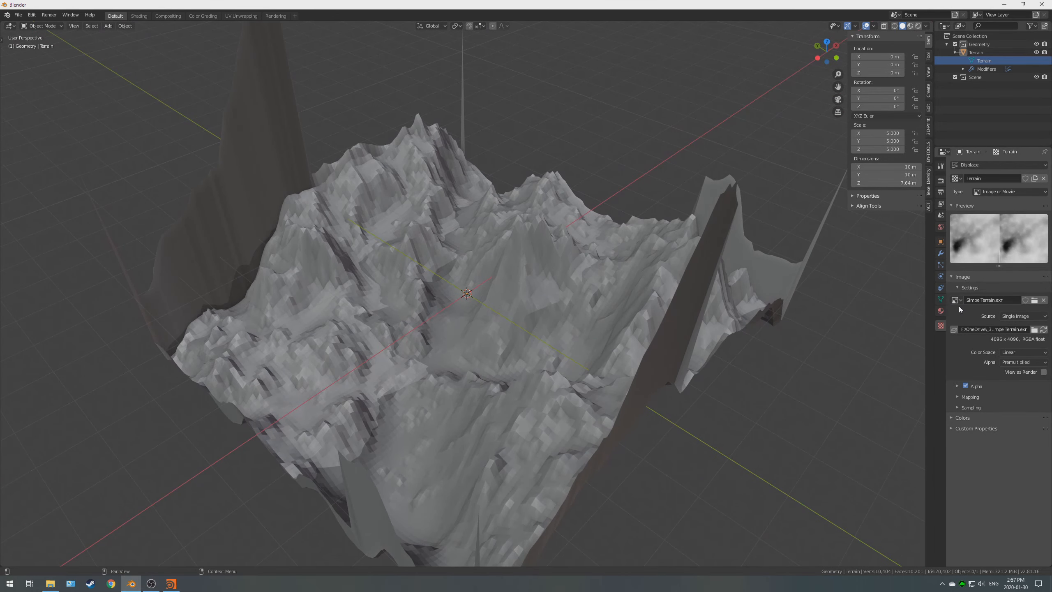
- In Blender, set the color space of the Terrain displacement texture's EXR image to Non-Color
{"action": "left_click", "coordinate": [1014, 352]}
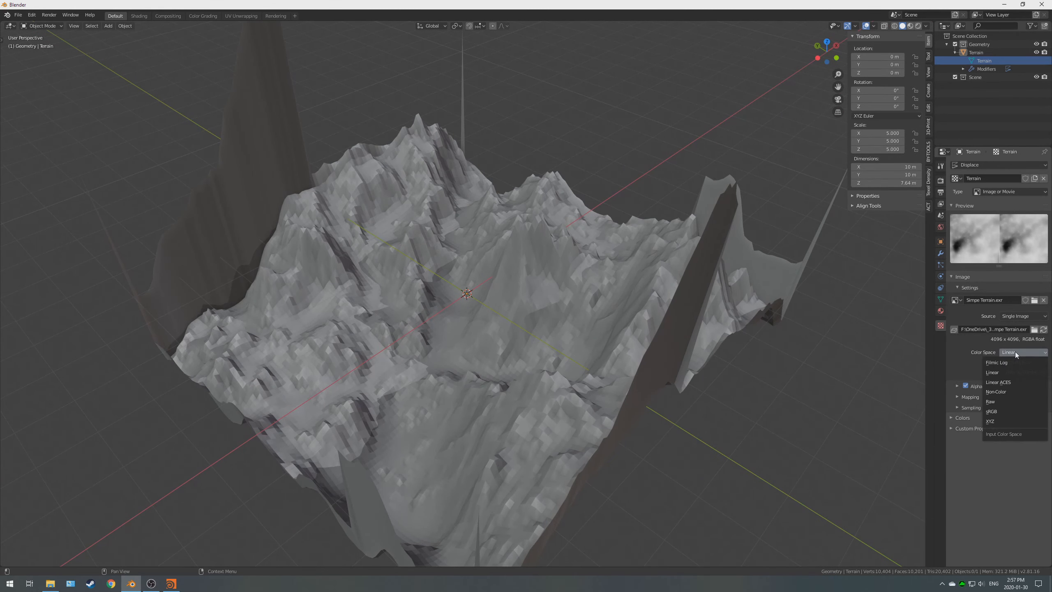
{"action": "left_click", "coordinate": [996, 393]}
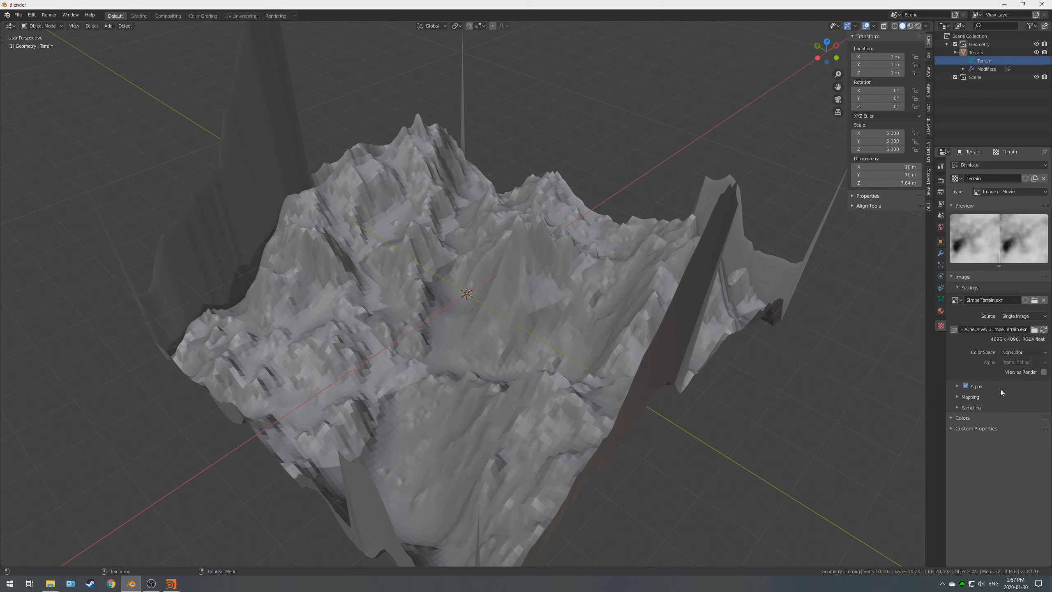
- Compare the None and Straight alpha modes on the Simple Terrain image, then choose None and turn off its alpha option
{"action": "left_click", "coordinate": [1014, 363]}
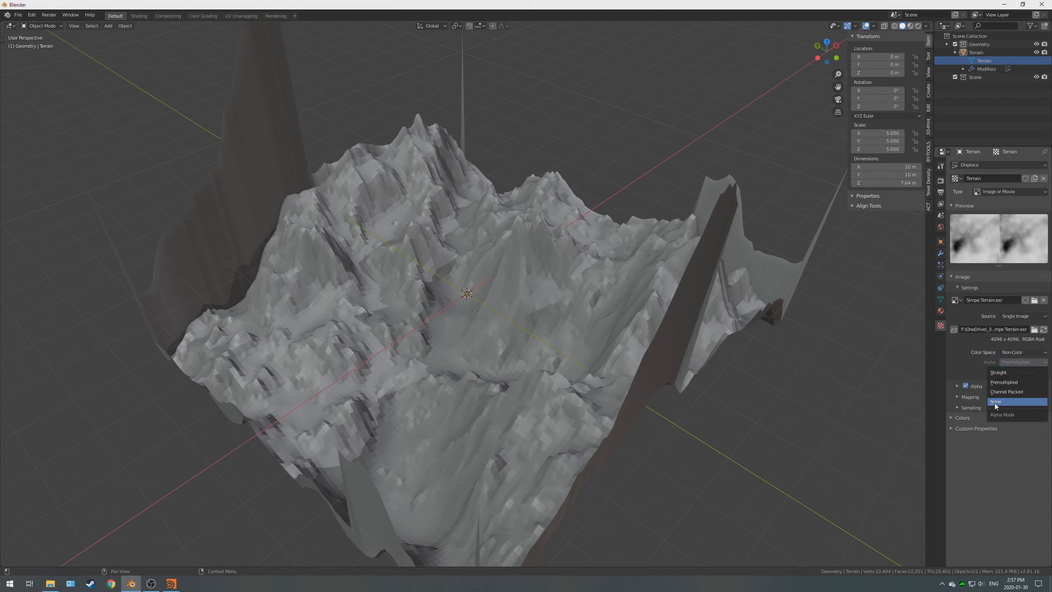
{"action": "left_click", "coordinate": [992, 401]}
{"action": "left_click", "coordinate": [1017, 363]}
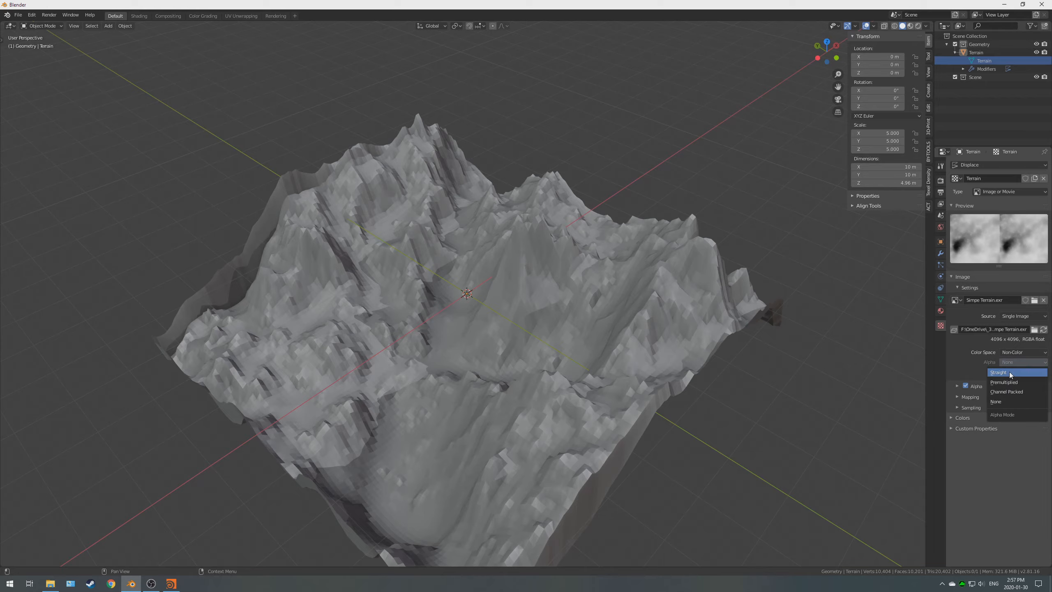
{"action": "left_click", "coordinate": [1007, 373]}
{"action": "middle_click_drag", "start_coordinate": [600, 308], "coordinate": [538, 254]}
{"action": "left_click", "coordinate": [1013, 362]}
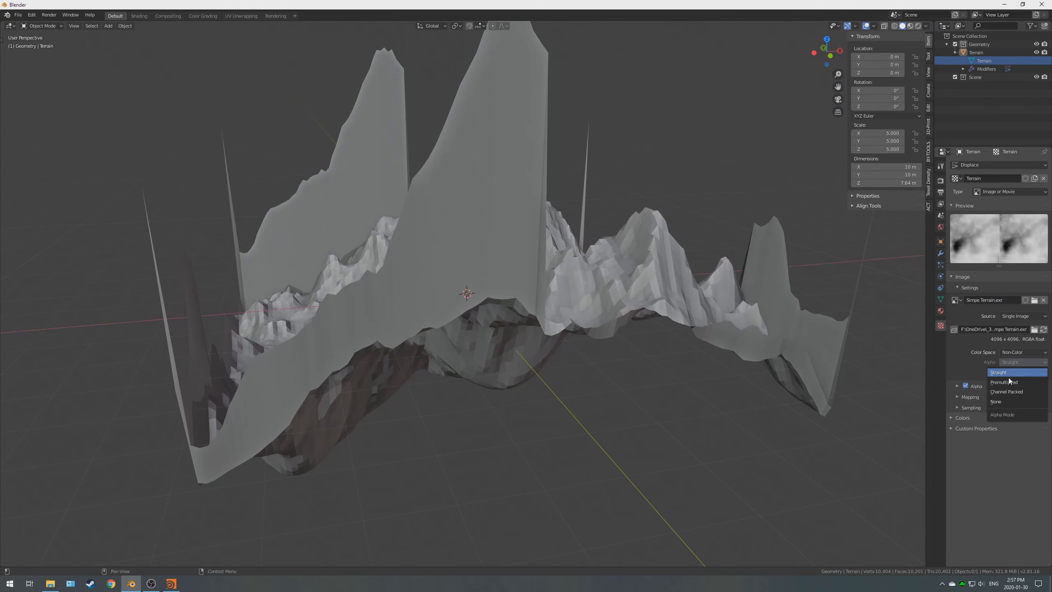
{"action": "left_click", "coordinate": [1004, 400]}
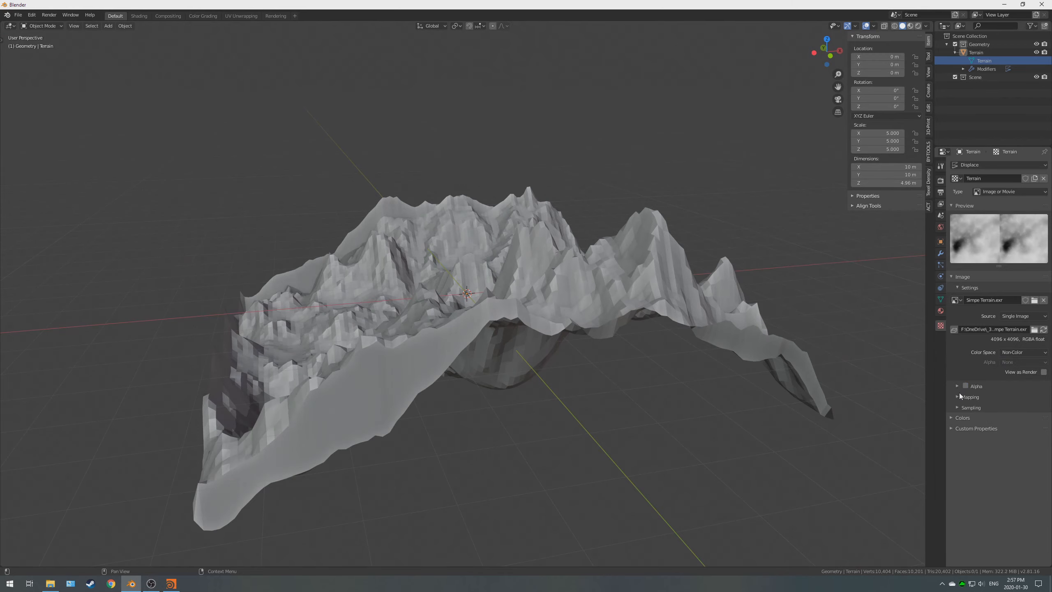
- Set the image mapping extension of the Terrain texture to Clip
{"action": "left_click", "coordinate": [960, 396]}
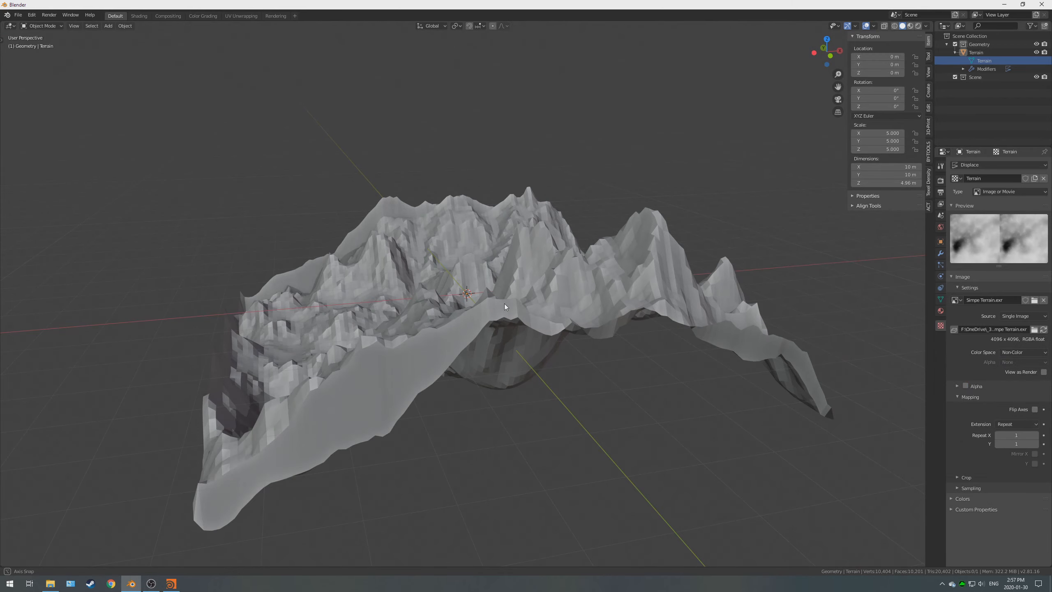
{"action": "middle_click_drag", "start_coordinate": [505, 303], "coordinate": [272, 265]}
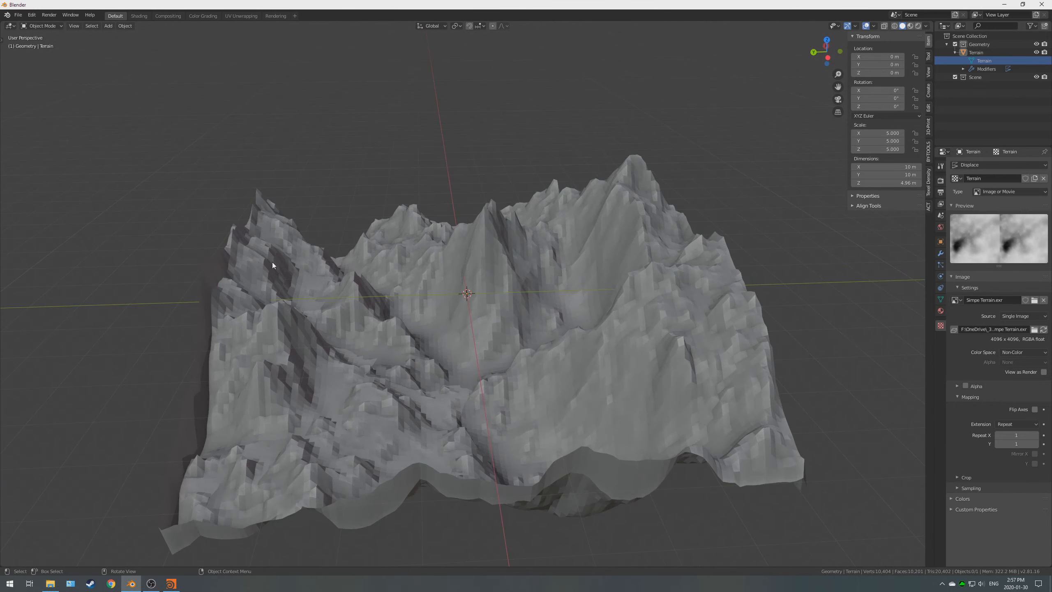
{"action": "left_click", "coordinate": [1017, 424]}
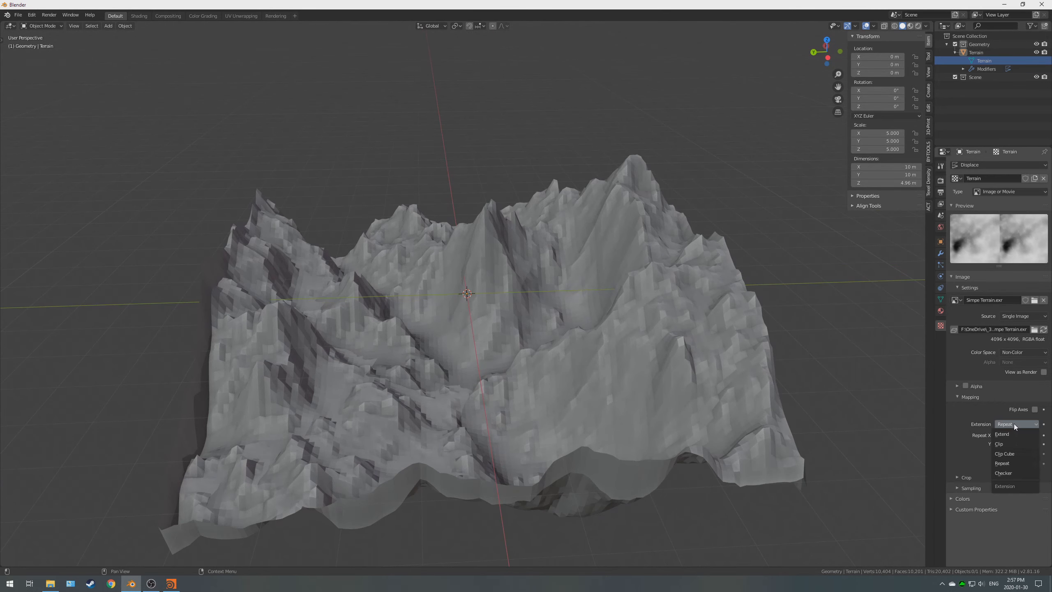
{"action": "left_click", "coordinate": [1005, 443]}
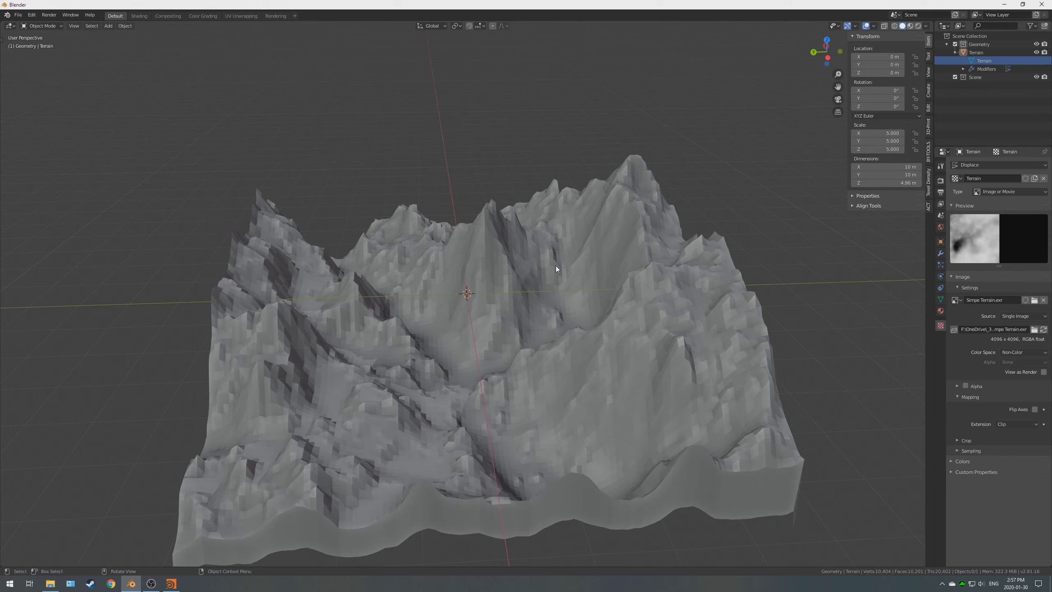
- Select the terrain object and apply its scale
{"action": "left_click", "coordinate": [580, 280]}
{"action": "middle_click_drag", "start_coordinate": [570, 280], "coordinate": [573, 216]}
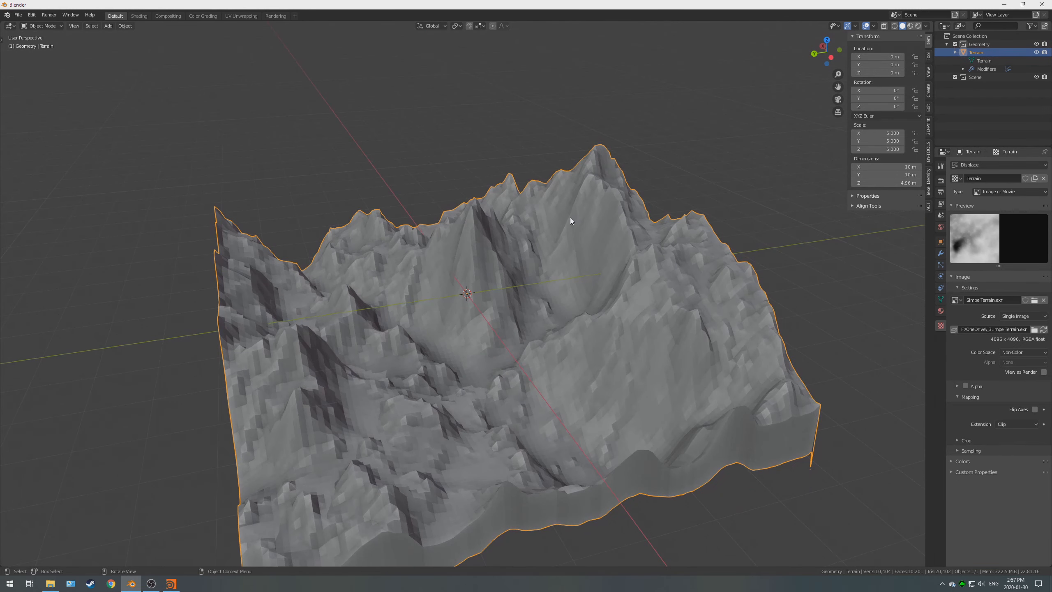
{"action": "key", "text": "ctrl+a"}
{"action": "left_click", "coordinate": [516, 229]}
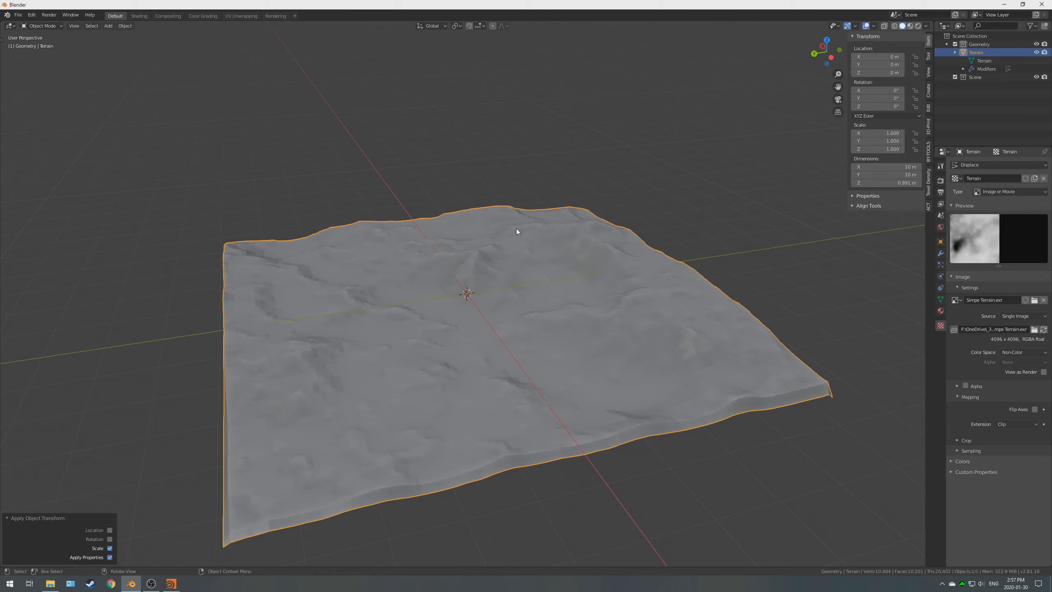
- Shade the terrain mesh smooth
{"action": "middle_click_drag", "start_coordinate": [520, 231], "coordinate": [531, 319]}
{"action": "scroll", "coordinate": [505, 285], "scroll_direction": "up", "scroll_amount": 3}
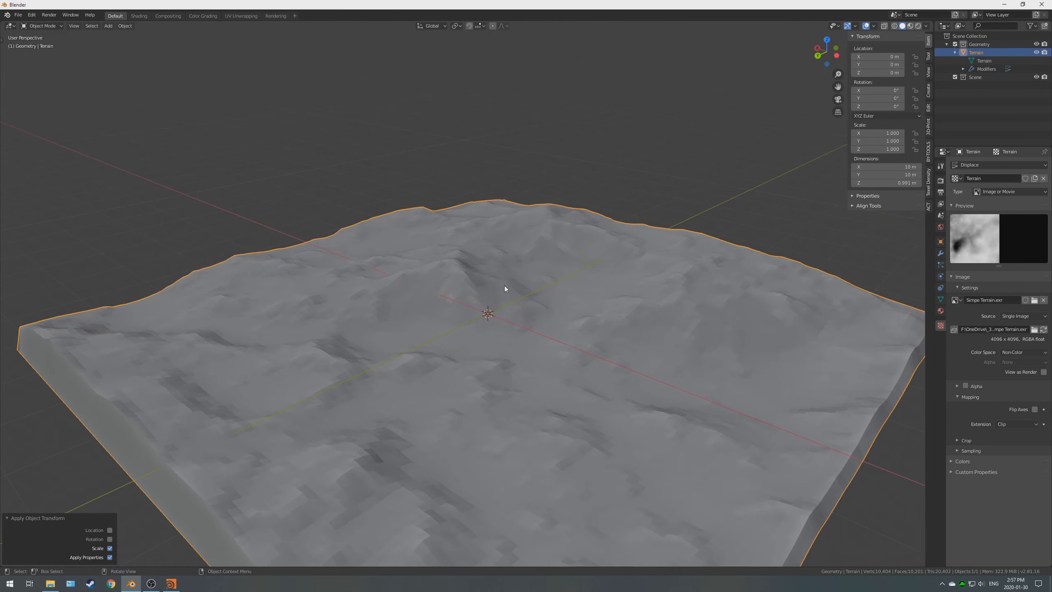
{"action": "right_click", "coordinate": [499, 285]}
{"action": "left_click", "coordinate": [496, 286]}
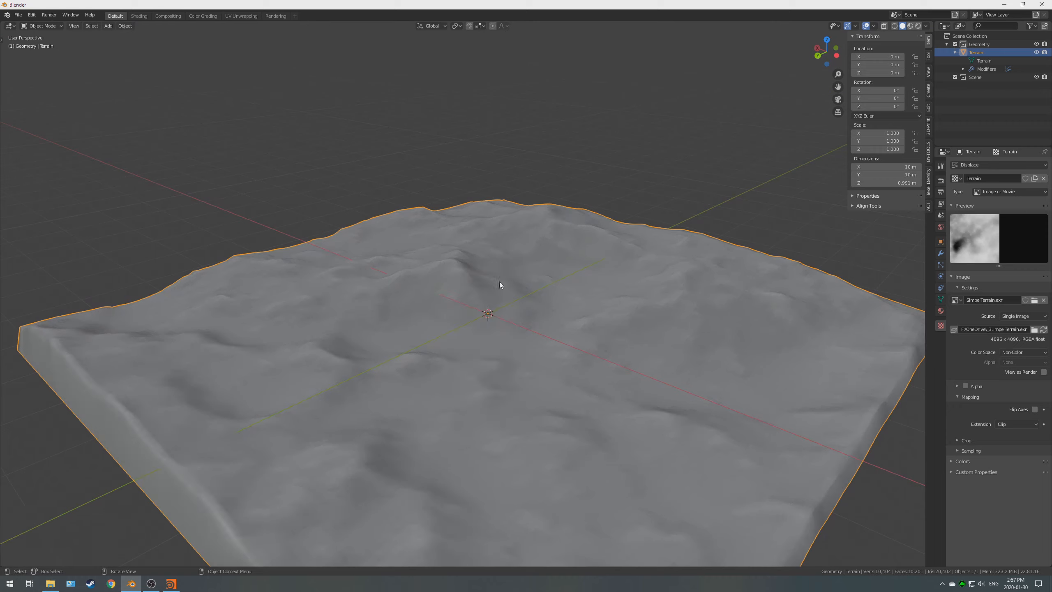
- Display the terrain's modifiers and stretch the object's Z dimension to about 1.8 m
{"action": "left_click", "coordinate": [941, 253]}
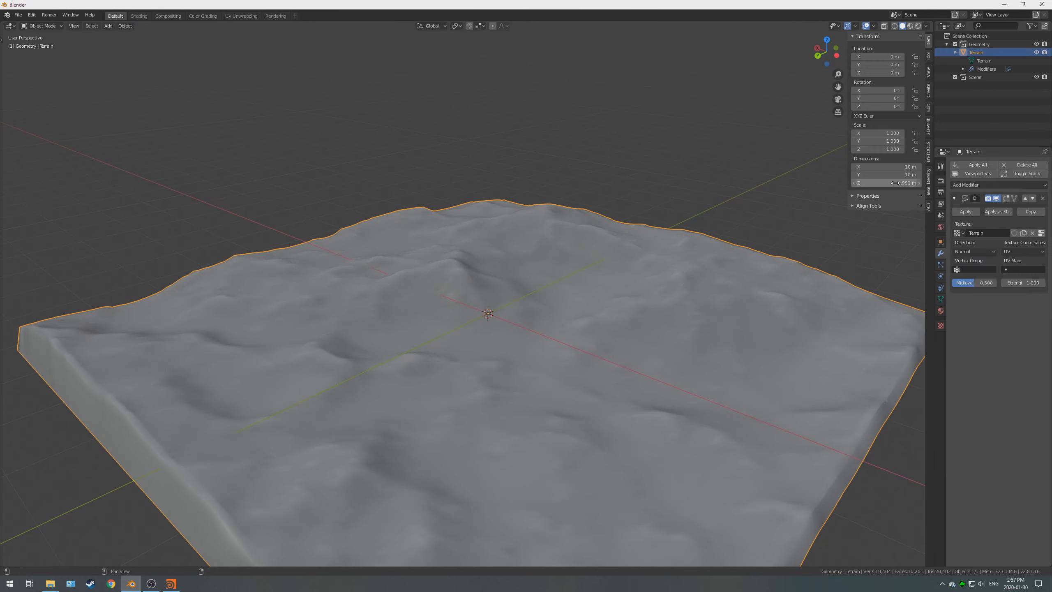
{"action": "left_click_drag", "start_coordinate": [888, 183], "coordinate": [915, 183]}
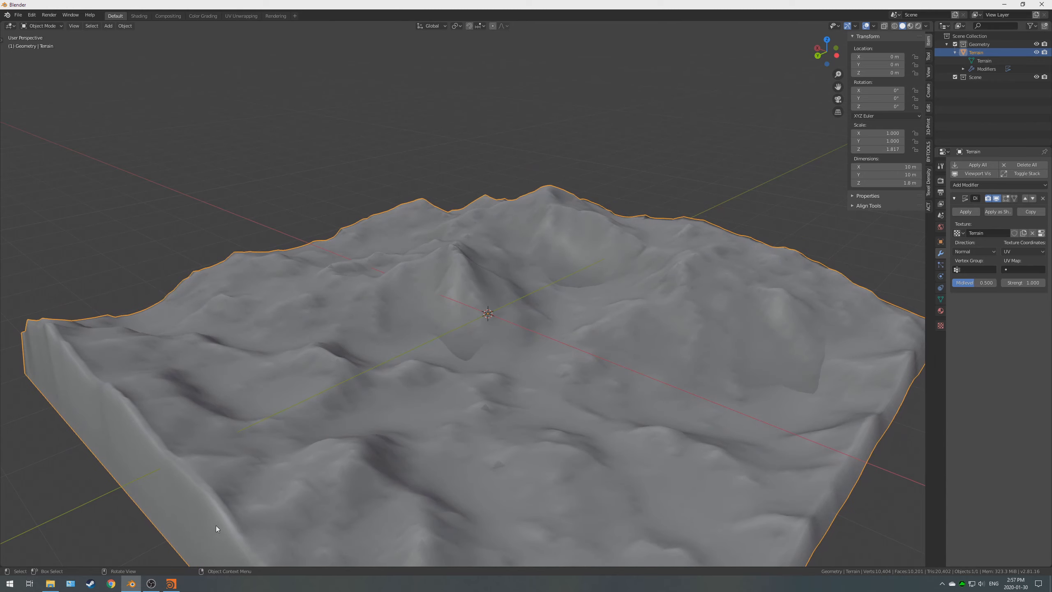
- Switch to Houdini and inspect the node info of heightfield_maskclear1 and heightfield_output1 for the terrain's real proportions
{"action": "left_click", "coordinate": [171, 583]}
{"action": "middle_click", "coordinate": [670, 364]}
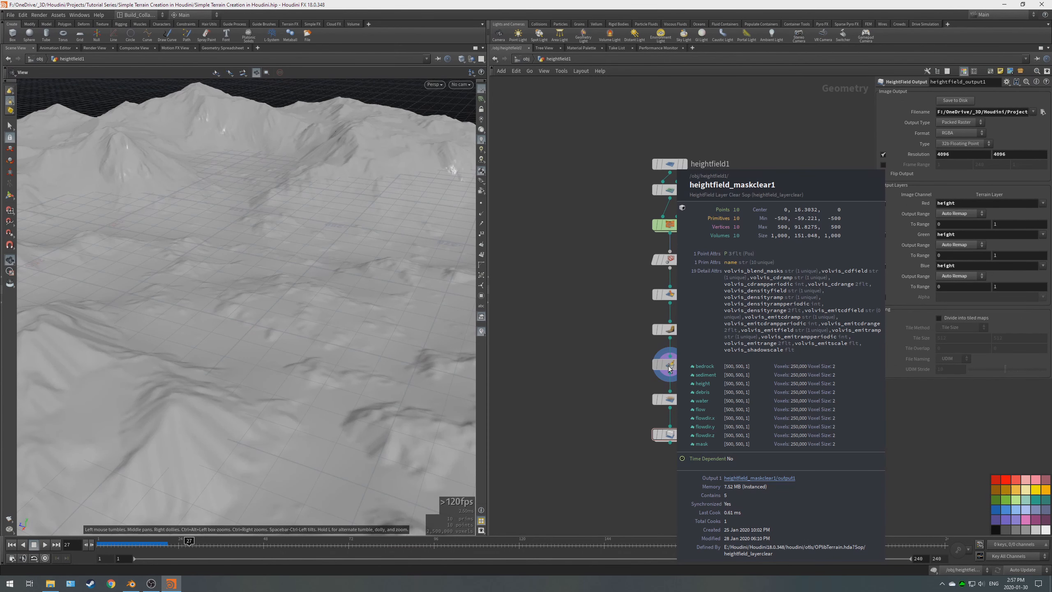
{"action": "middle_click", "coordinate": [672, 437]}
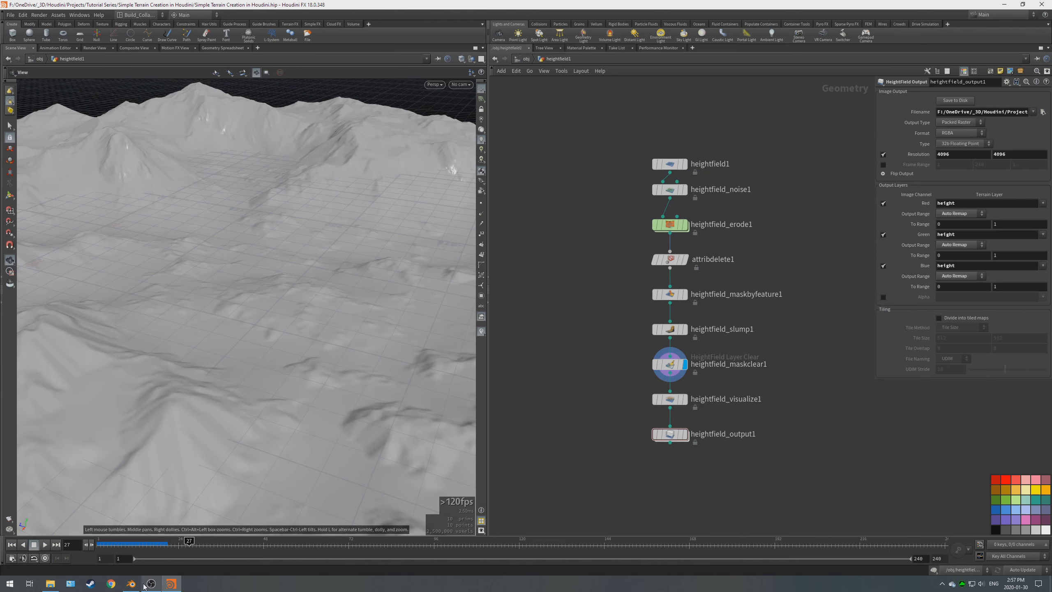
- Switch back to Blender and reduce the terrain's Z dimension to about 1.5 m
{"action": "left_click", "coordinate": [131, 583]}
{"action": "left_click_drag", "start_coordinate": [907, 182], "coordinate": [886, 182]}
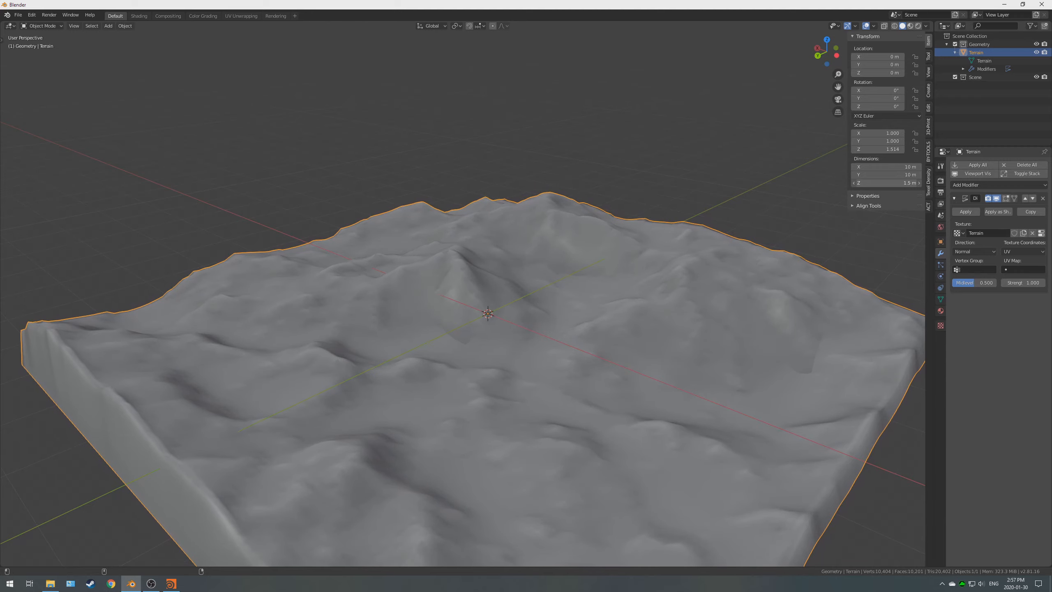
{"action": "scroll", "coordinate": [551, 359], "scroll_direction": "down", "scroll_amount": 2}
{"action": "mouse_move", "coordinate": [553, 361]}
{"action": "middle_mouse_down"}
{"action": "mouse_move", "coordinate": [526, 370]}
{"action": "mouse_move", "coordinate": [558, 361]}
{"action": "middle_mouse_up"}
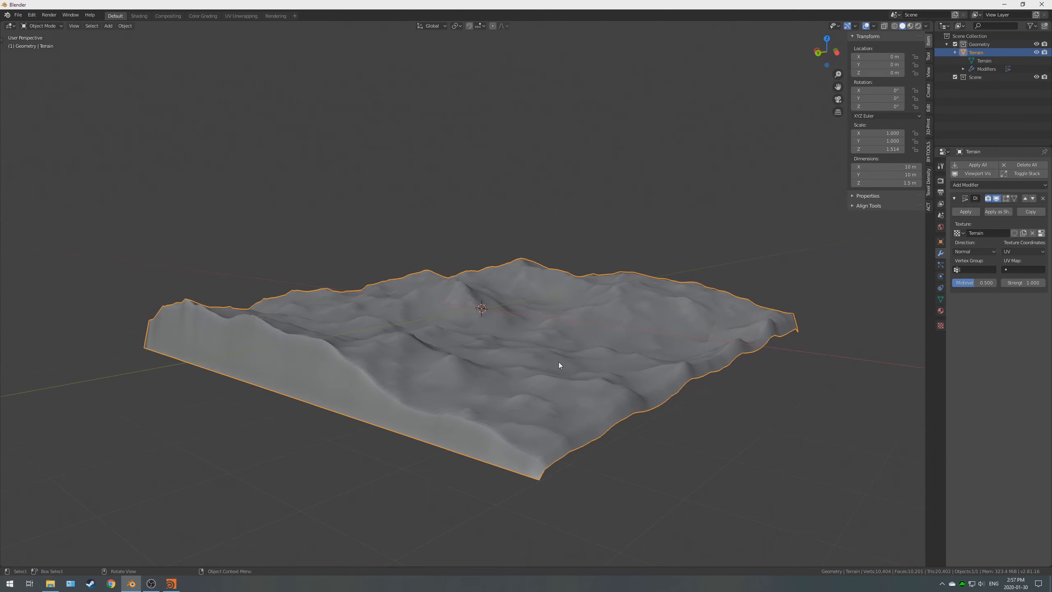
- Apply the terrain's scale and raise the Displace modifier's strength to 1.520
{"action": "key", "text": "ctrl+a"}
{"action": "left_click", "coordinate": [531, 228]}
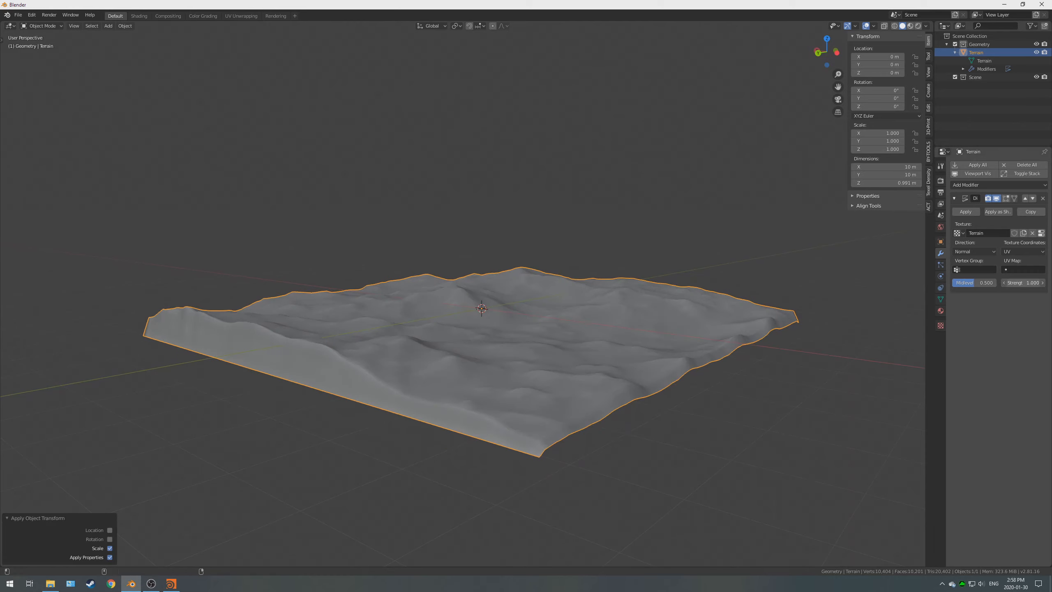
{"action": "left_click_drag", "start_coordinate": [1022, 283], "coordinate": [1039, 283]}
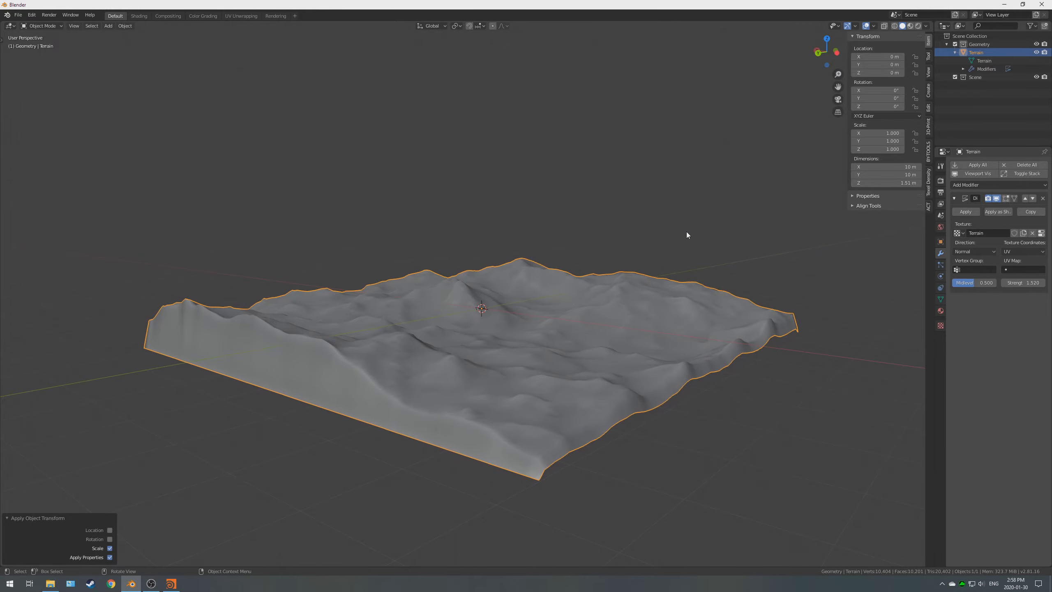
- Examine the terrain's flat base mesh in Edit Mode and compare it with the displaced surface in Object Mode
{"action": "middle_click_drag", "start_coordinate": [538, 385], "coordinate": [450, 240]}
{"action": "key", "text": "Tab"}
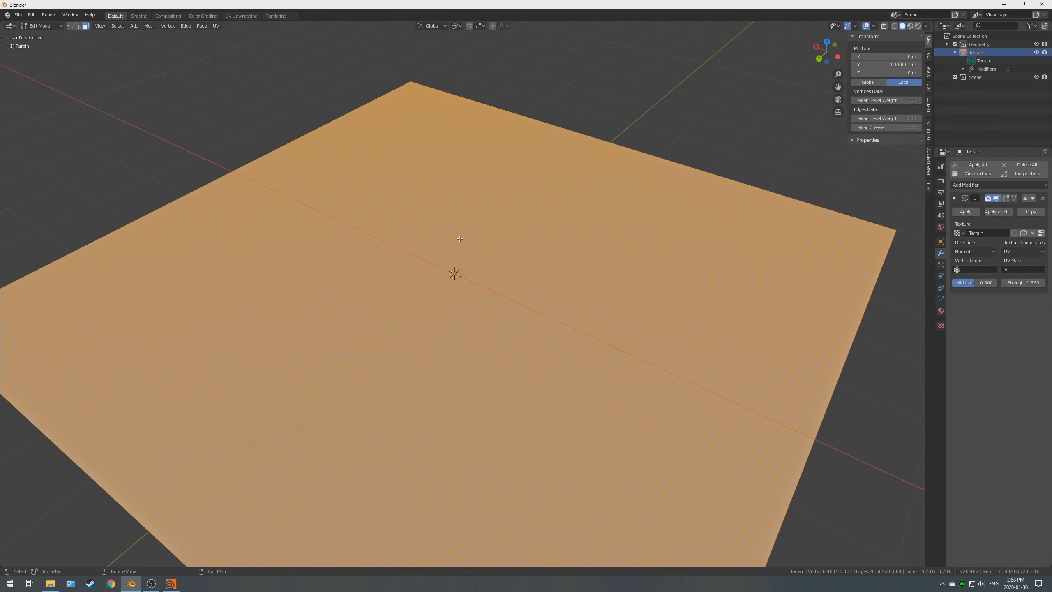
{"action": "right_click", "coordinate": [450, 239]}
{"action": "key", "text": "Tab"}
{"action": "middle_click_drag", "start_coordinate": [491, 265], "coordinate": [381, 243]}
{"action": "key", "text": "Tab"}
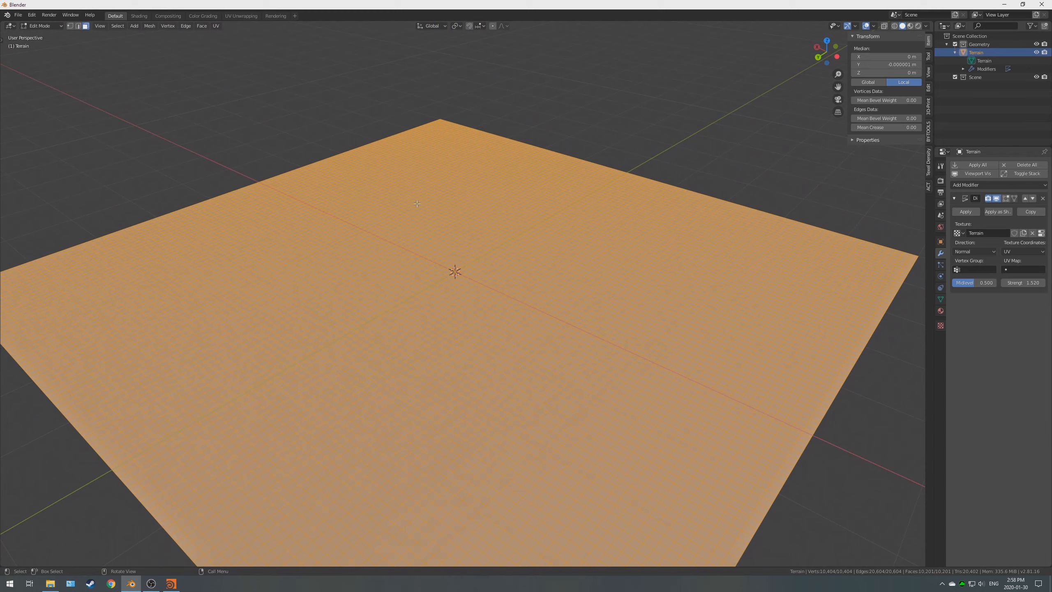
{"action": "key", "text": "Tab"}
{"action": "middle_click_drag", "start_coordinate": [495, 218], "coordinate": [529, 207]}
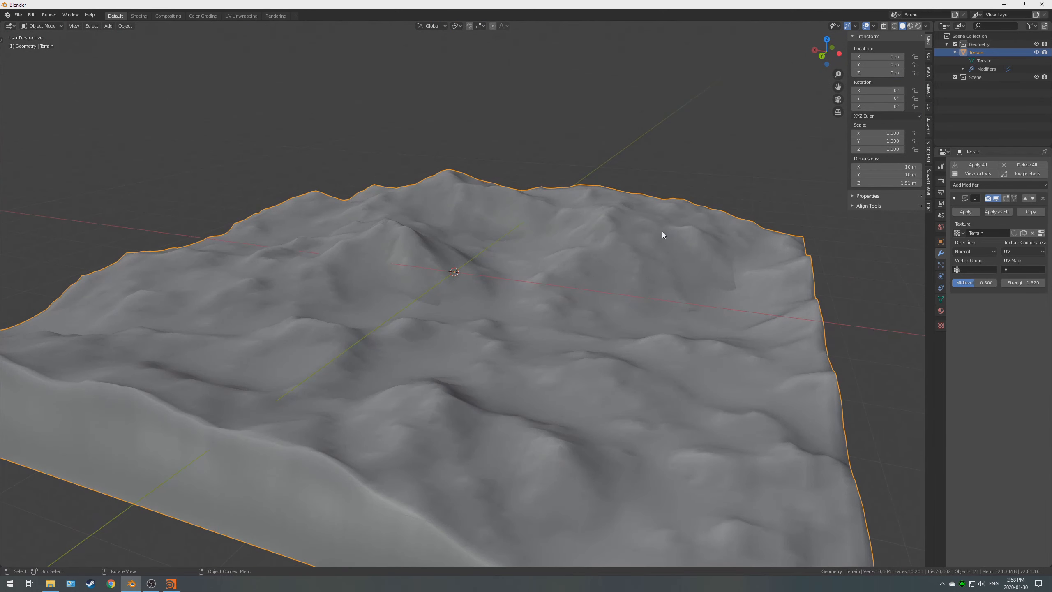
- Hide the Displace modifier in the viewport, add a Subdivision Surface modifier and place it above Displace in the stack
{"action": "middle_click_drag", "start_coordinate": [662, 232], "coordinate": [652, 231]}
{"action": "left_click", "coordinate": [997, 199]}
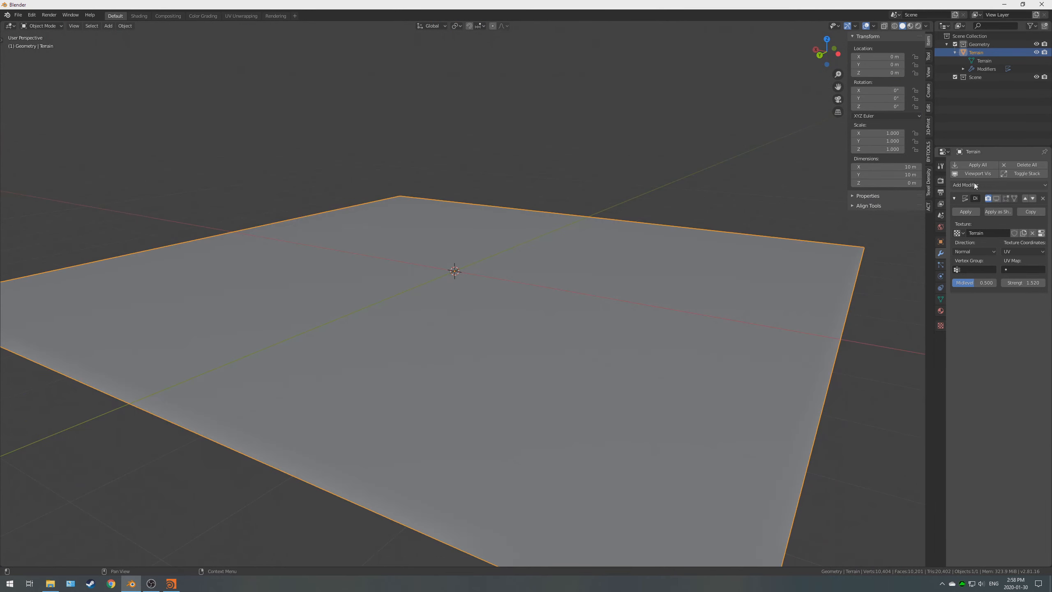
{"action": "left_click", "coordinate": [974, 183]}
{"action": "left_click", "coordinate": [870, 328]}
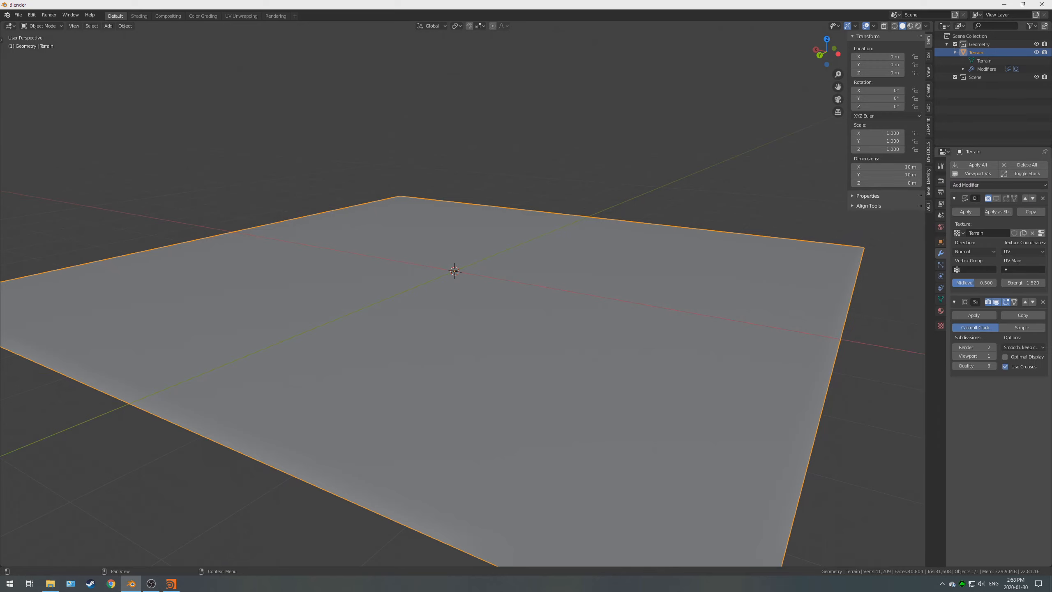
{"action": "left_click", "coordinate": [1025, 302]}
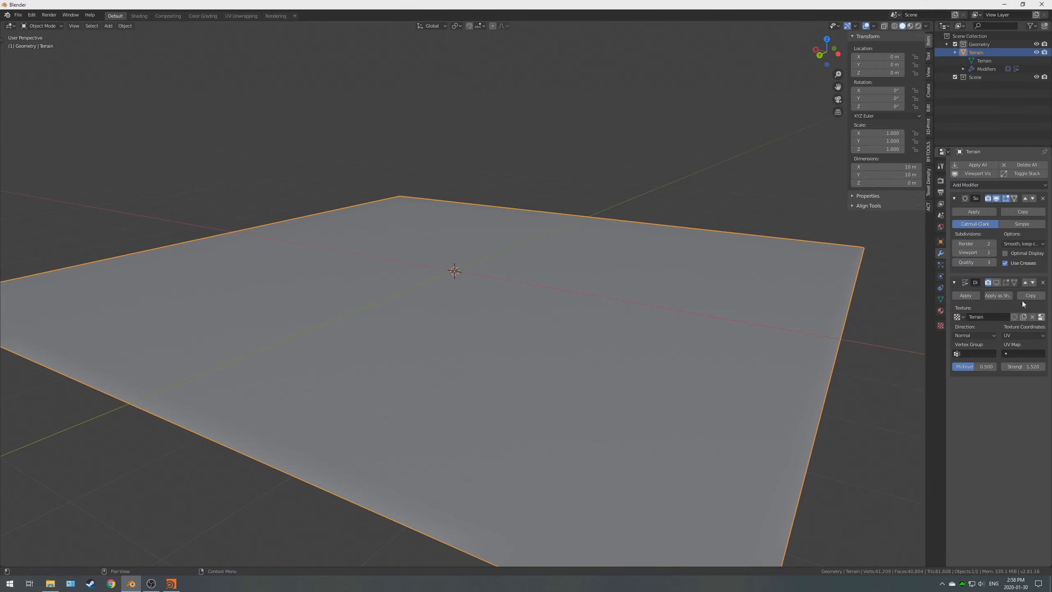
- Set the subdivision levels to 3 for the viewport and 4 for render, and show the Displace modifier in the viewport again
{"action": "left_click", "coordinate": [992, 252]}
{"action": "left_click", "coordinate": [993, 252]}
{"action": "left_click", "coordinate": [994, 243]}
{"action": "left_click", "coordinate": [993, 243]}
{"action": "middle_click_drag", "start_coordinate": [539, 262], "coordinate": [529, 277]}
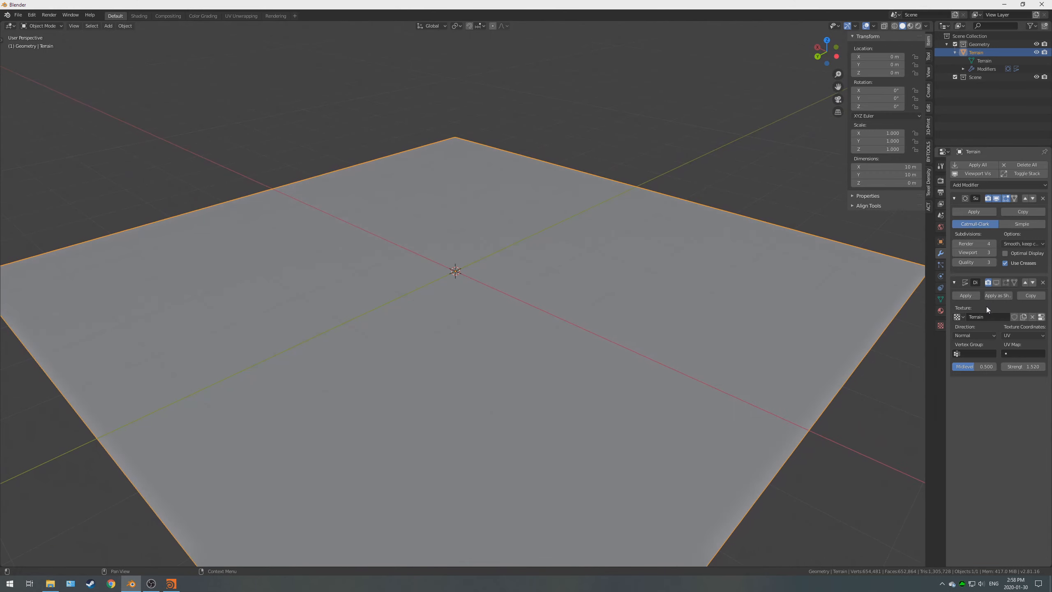
{"action": "left_click", "coordinate": [997, 283]}
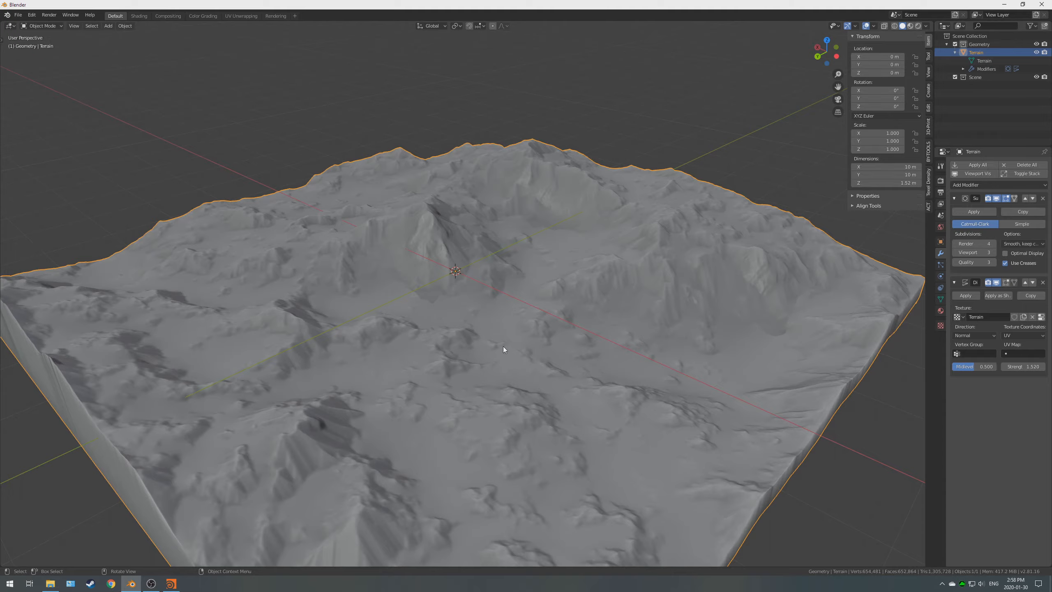
- Inspect the terrain's detail and compare it with and without subdivision in the viewport
{"action": "middle_click_drag", "start_coordinate": [512, 352], "coordinate": [625, 257]}
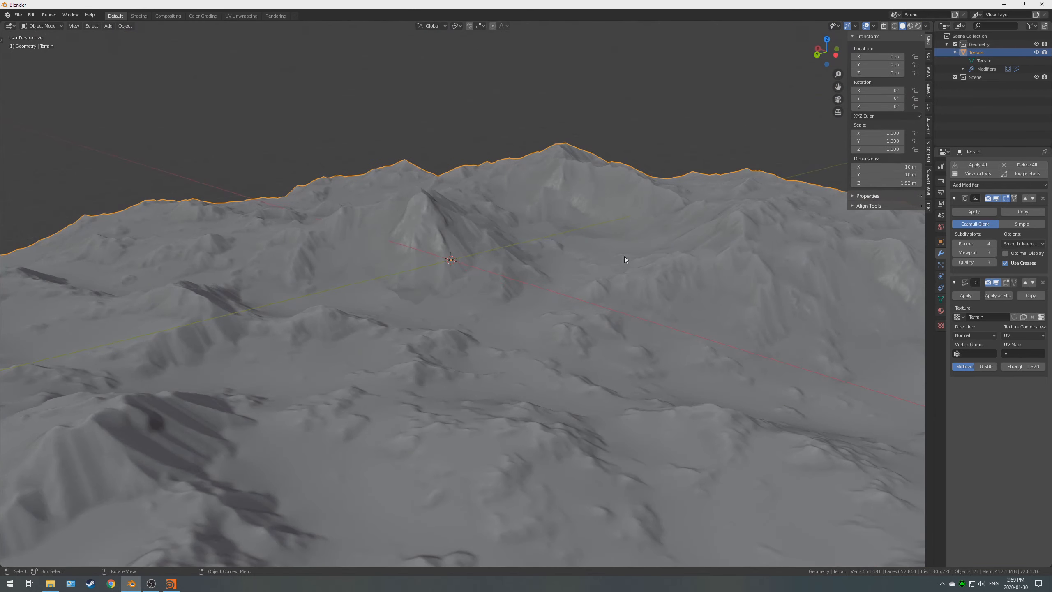
{"action": "left_click", "coordinate": [996, 199]}
{"action": "left_click", "coordinate": [996, 199]}
{"action": "middle_click_drag", "start_coordinate": [501, 236], "coordinate": [489, 241]}
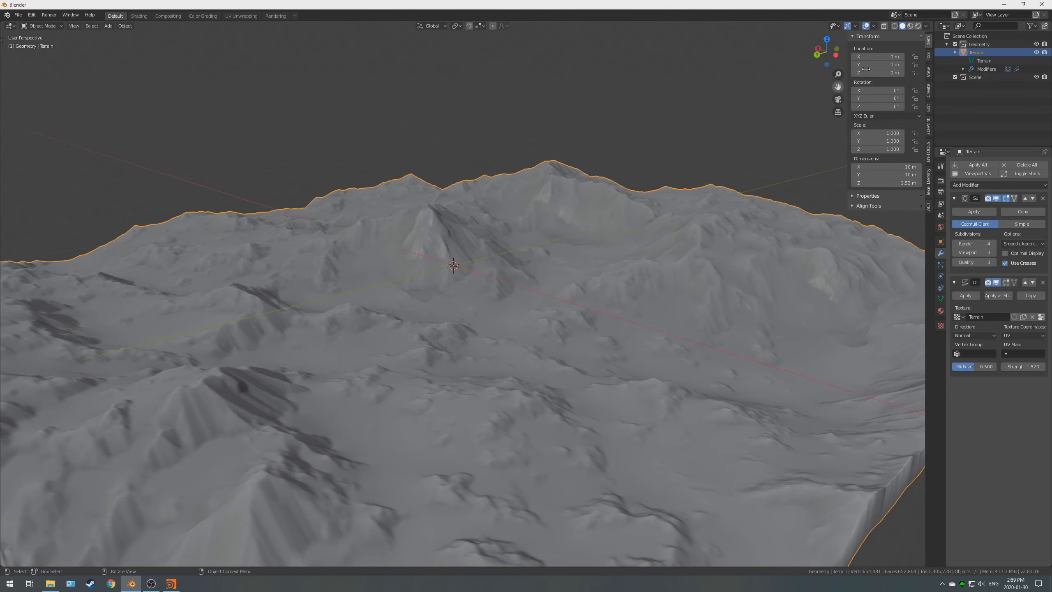
- Turn off shadows in the viewport shading and compare the terrain with and without the cavity effect
{"action": "left_click", "coordinate": [926, 26]}
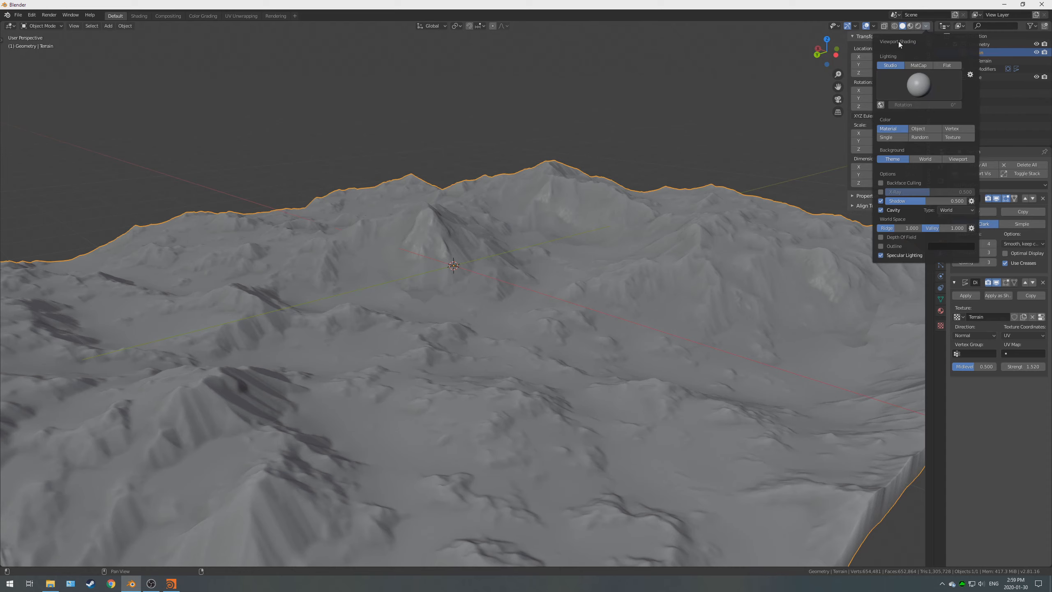
{"action": "left_click", "coordinate": [880, 201]}
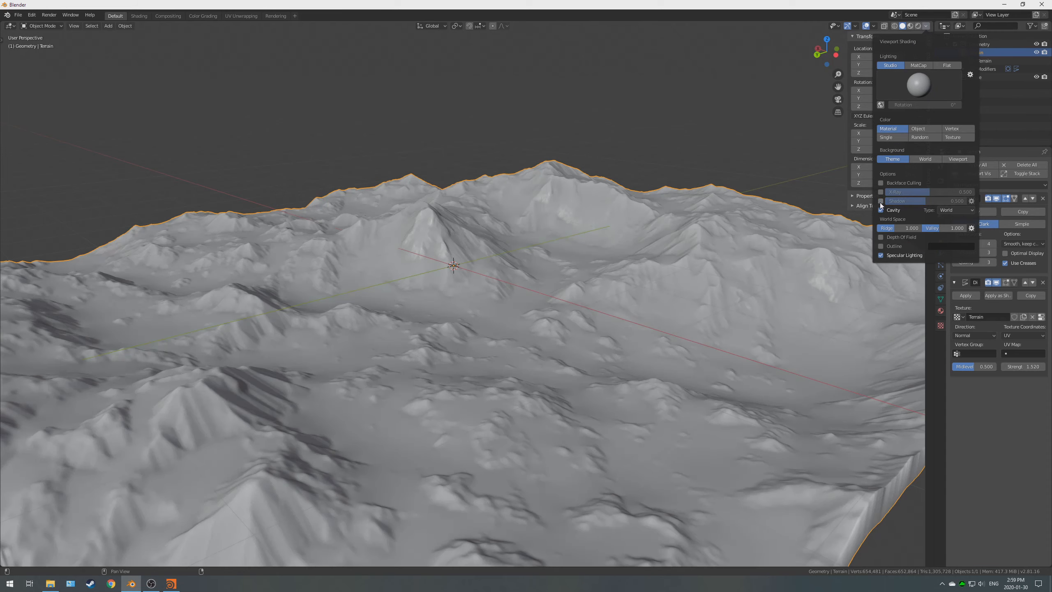
{"action": "left_click", "coordinate": [881, 210]}
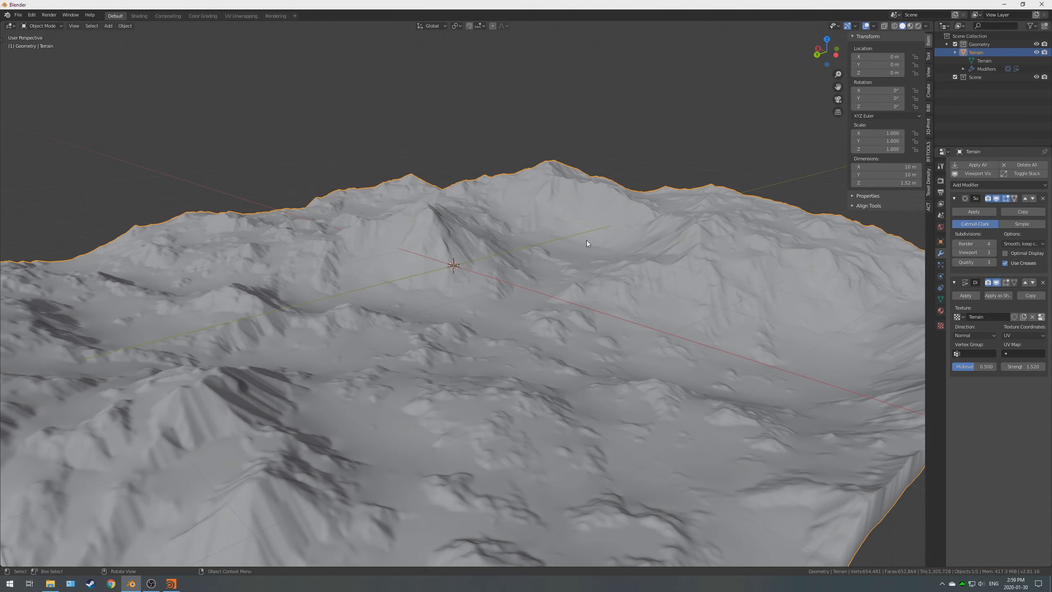
{"action": "left_click", "coordinate": [926, 26]}
{"action": "middle_click_drag", "start_coordinate": [710, 269], "coordinate": [717, 326]}
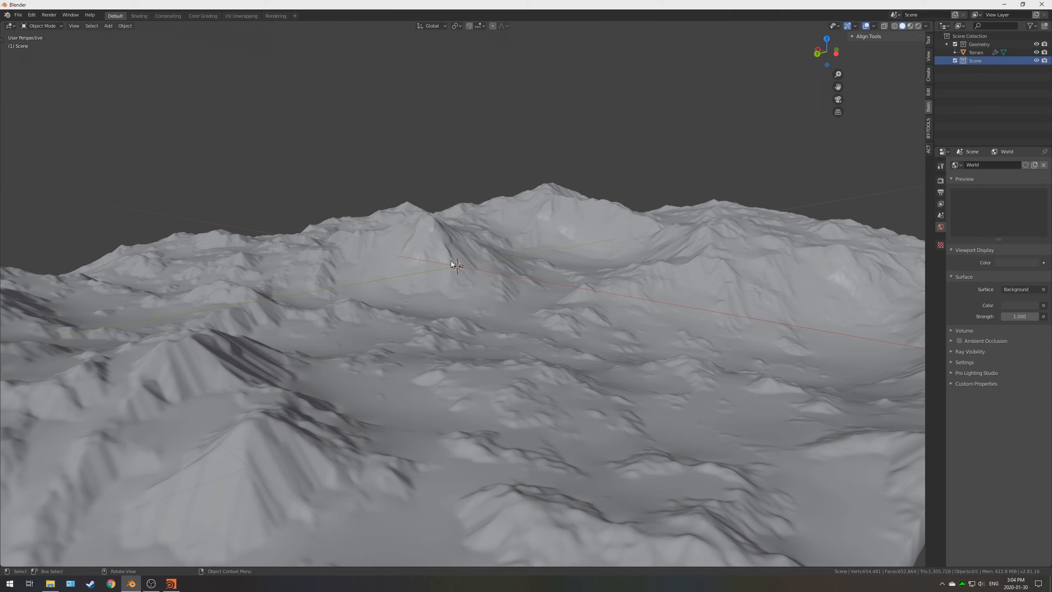
- Add a camera to the Scene collection
{"action": "key", "text": "shift+a"}
{"action": "left_click", "coordinate": [412, 260]}
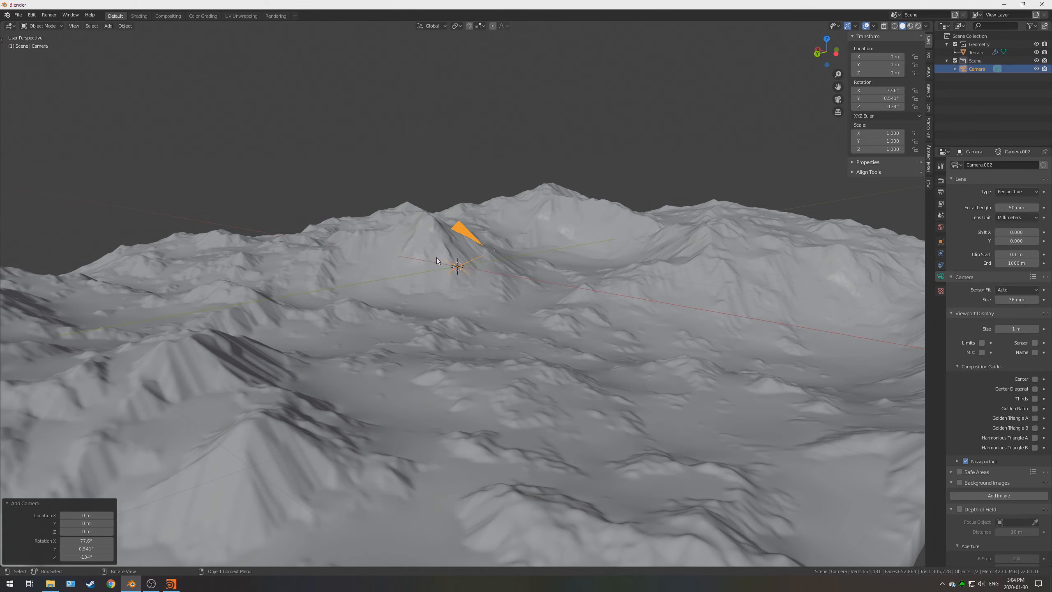
- Look through the new camera and move it back about 12.6 m along its local Z axis
{"action": "left_click", "coordinate": [966, 61]}
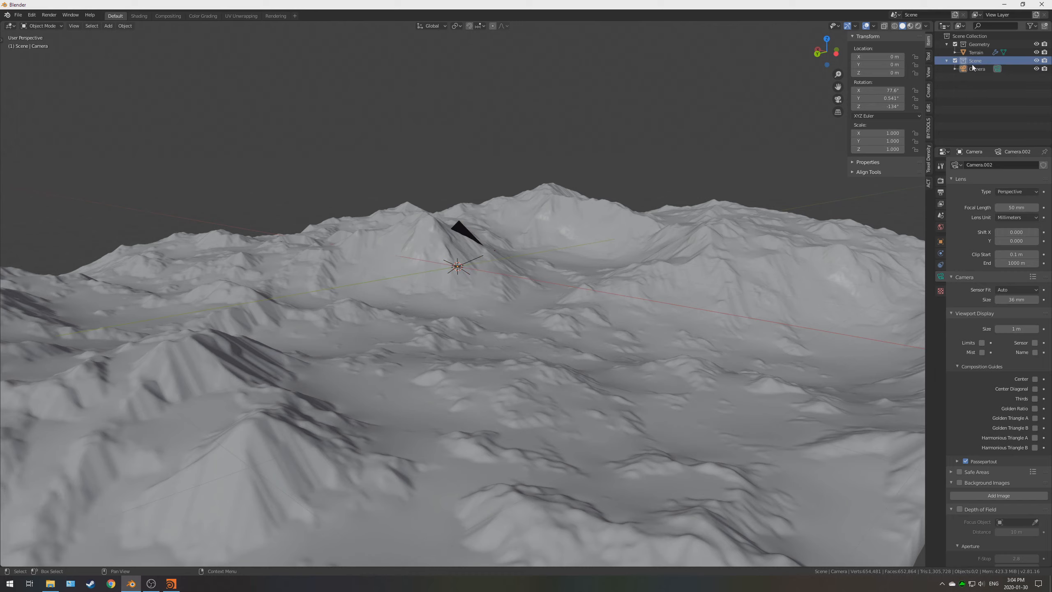
{"action": "left_click", "coordinate": [974, 68]}
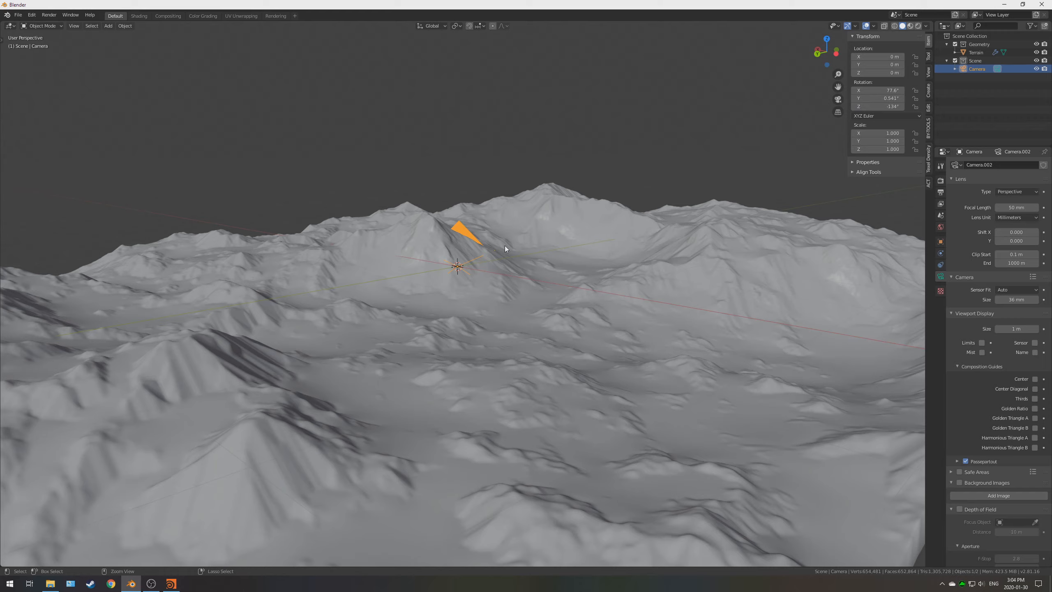
{"action": "key", "text": "ctrl+KP_0"}
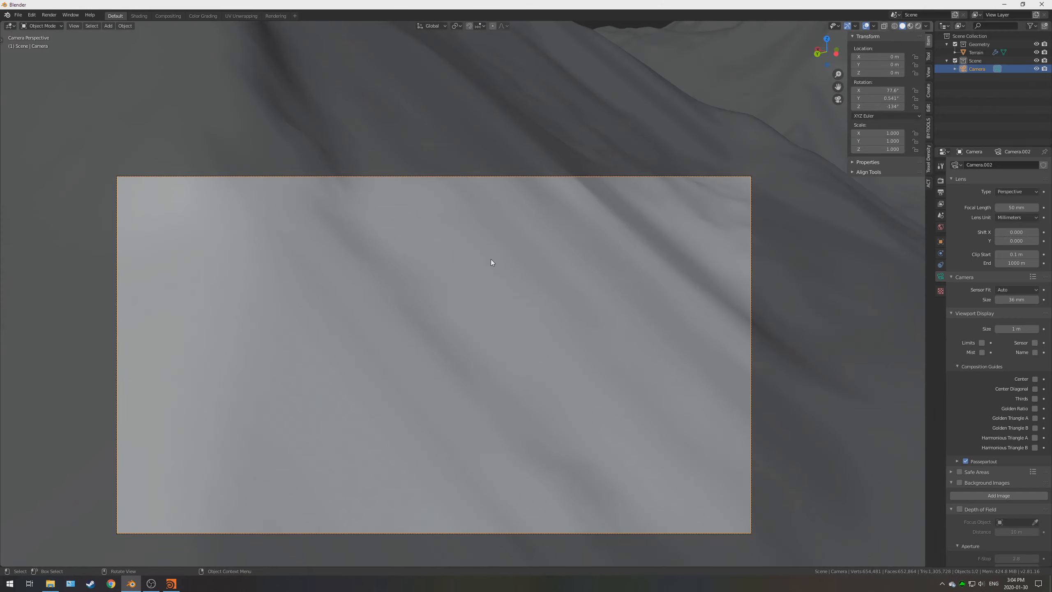
{"action": "key", "text": "g"}
{"action": "key", "text": "z"}
{"action": "key", "text": "z"}
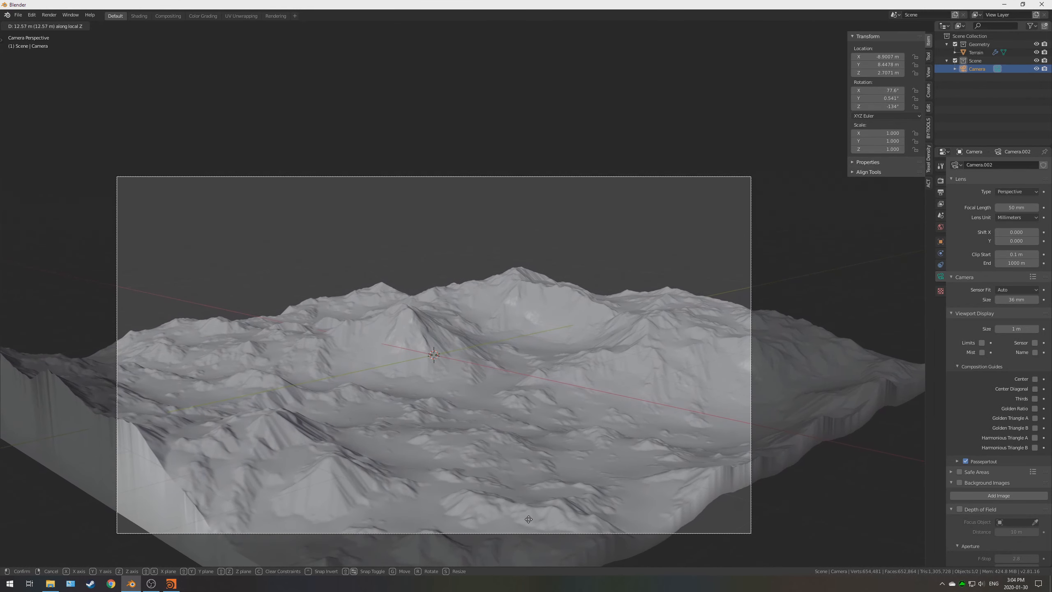
{"action": "left_click", "coordinate": [549, 277]}
- Lower the camera about 1.17 m on global Z and move it forward about 3.82 m along its local Z axis
{"action": "key", "text": "g"}
{"action": "key", "text": "z"}
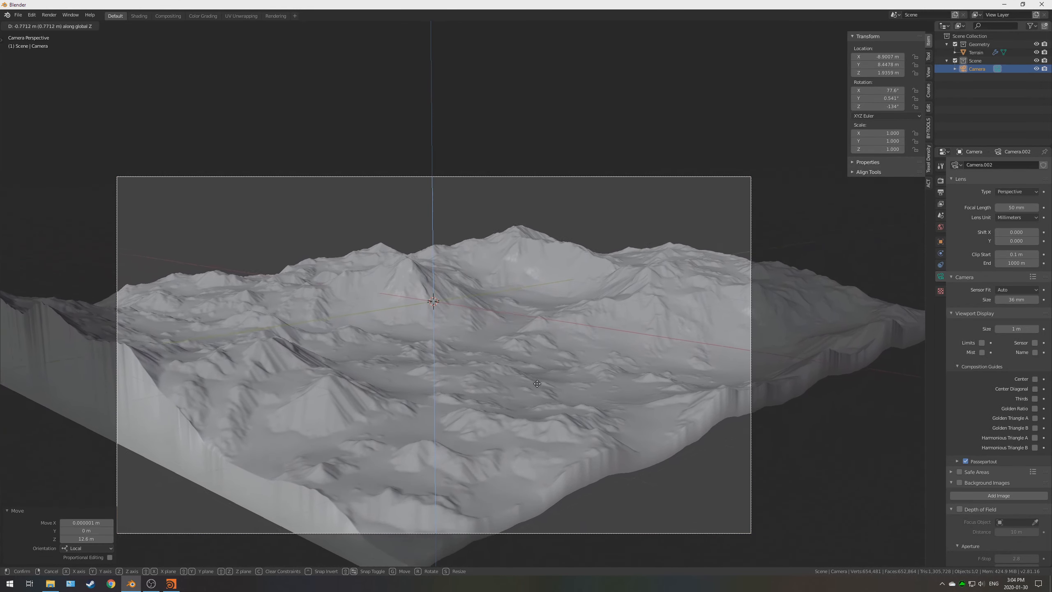
{"action": "left_click", "coordinate": [533, 428]}
{"action": "key", "text": "g"}
{"action": "key", "text": "z"}
{"action": "key", "text": "z"}
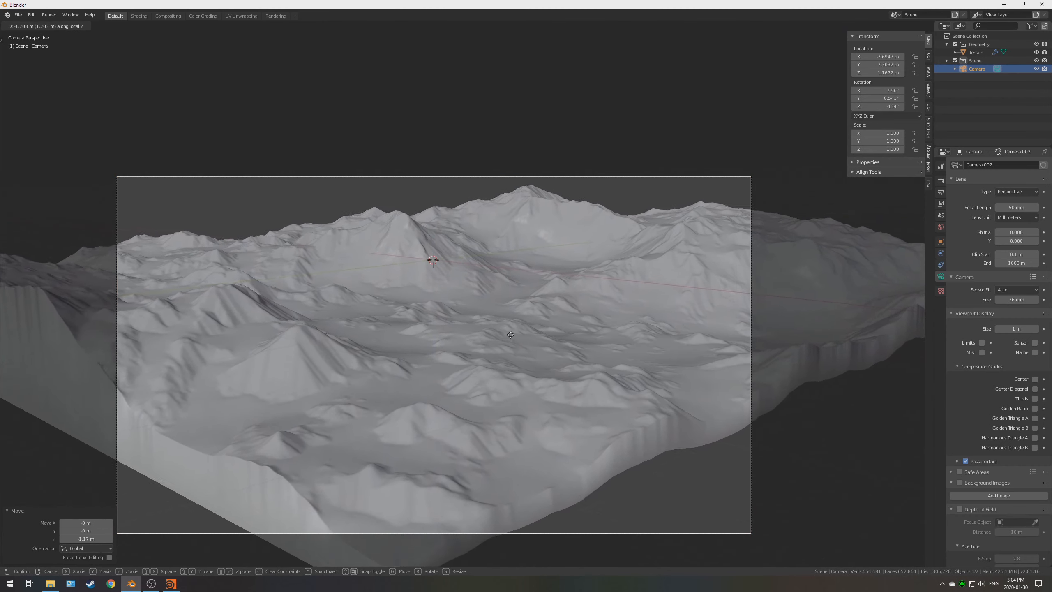
{"action": "left_click", "coordinate": [476, 274]}
- Trackball-rotate the camera to about 82.8° on X and -137° on Z to frame the central peaks
{"action": "key", "text": "r"}
{"action": "key", "text": "r"}
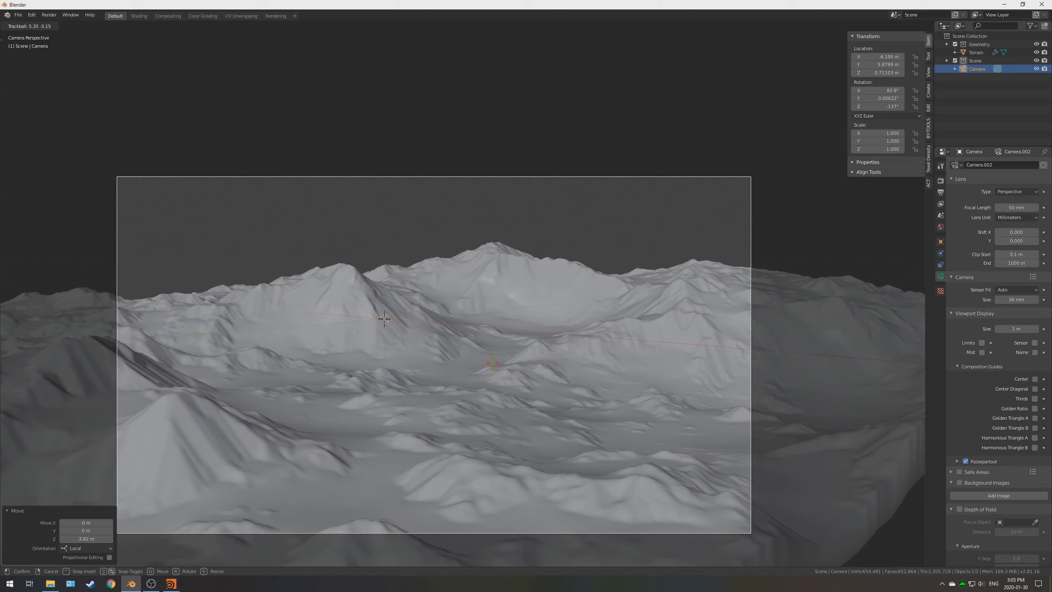
{"action": "left_click", "coordinate": [506, 354]}
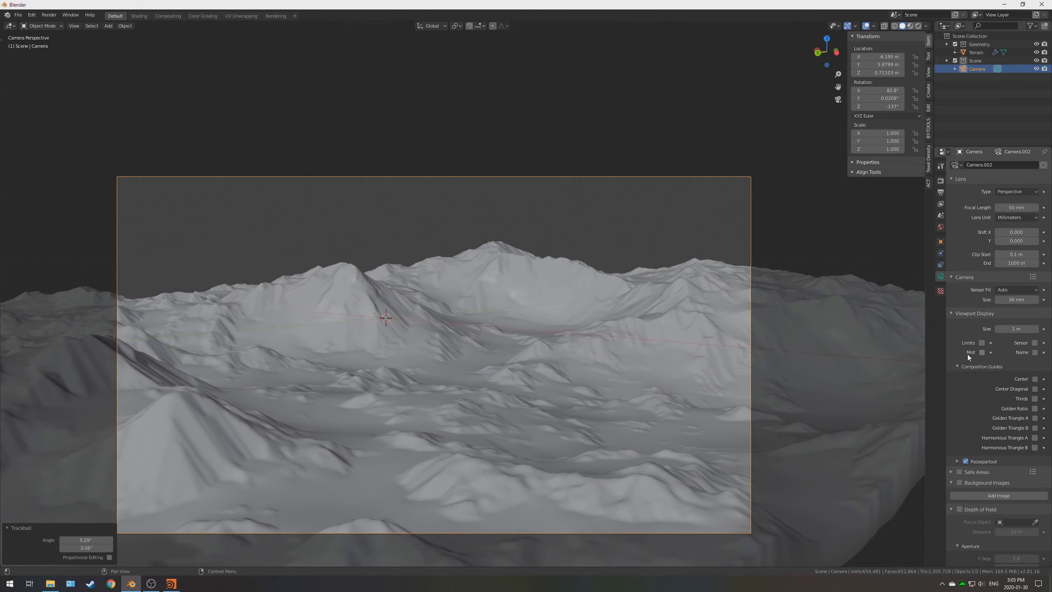
- Show the camera's Thirds composition guide and trackball-rotate the camera to about 84.7° on X and -136° on Z
{"action": "left_click", "coordinate": [1036, 399]}
{"action": "key", "text": "r"}
{"action": "key", "text": "r"}
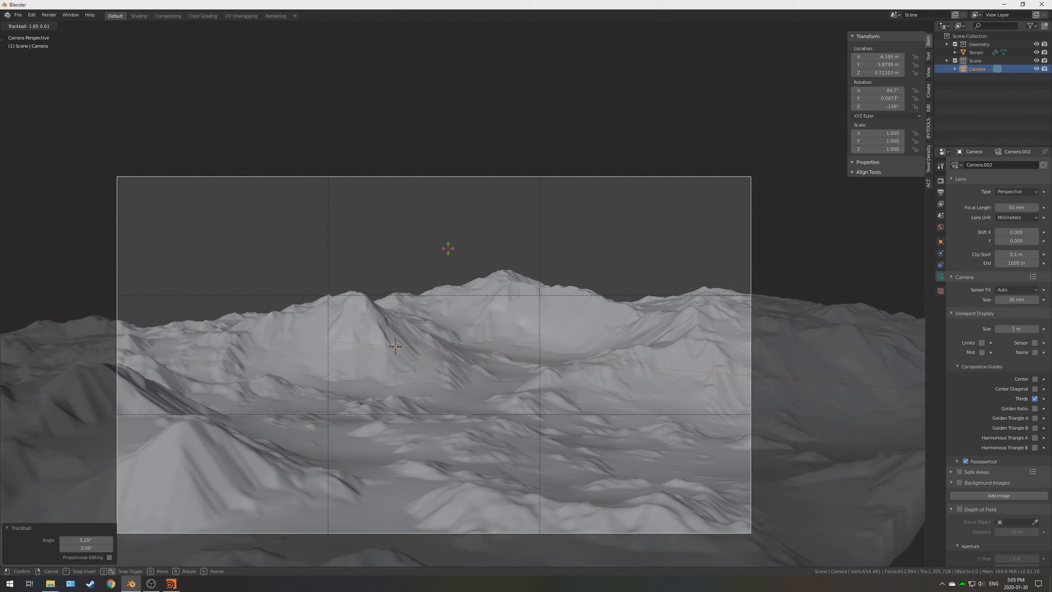
{"action": "left_click", "coordinate": [448, 247]}
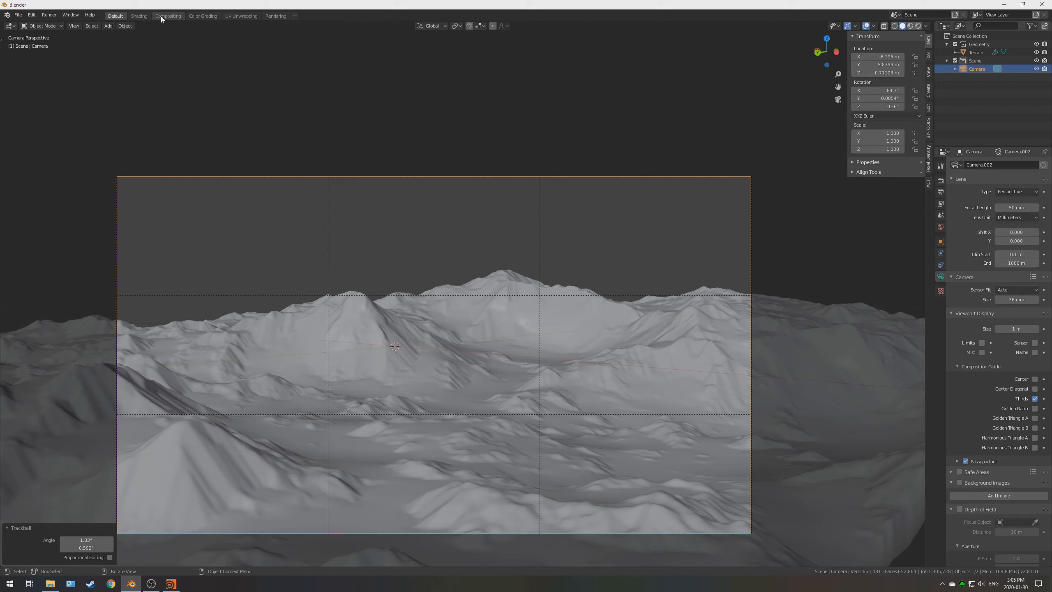
- Open the World shader nodes and move the Texture Coordinate, Mapping and Environment Texture nodes aside, away from the Background node
{"action": "left_click", "coordinate": [139, 15]}
{"action": "left_click", "coordinate": [37, 26]}
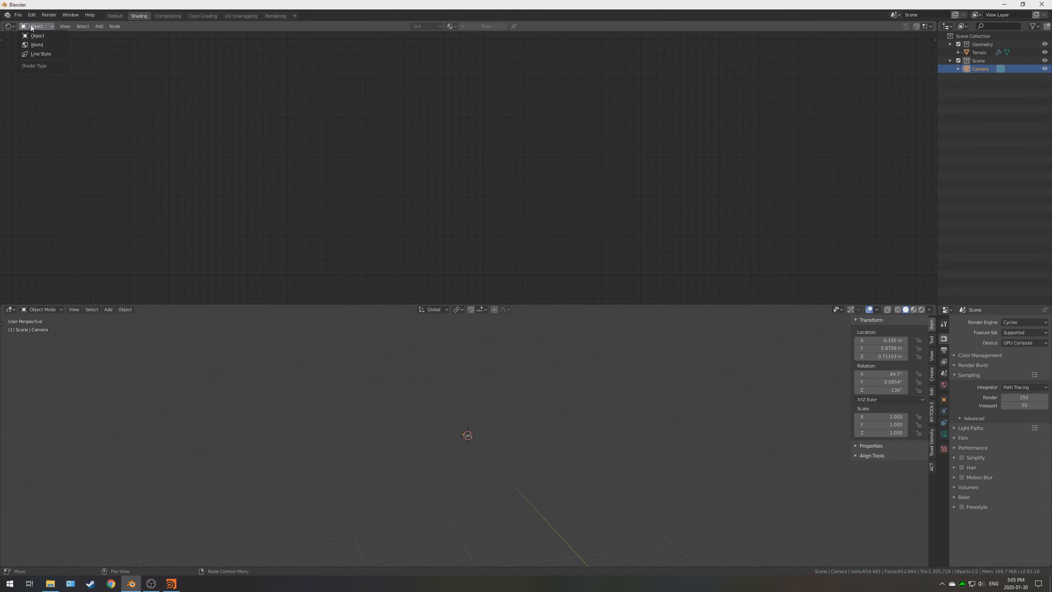
{"action": "left_click", "coordinate": [38, 42]}
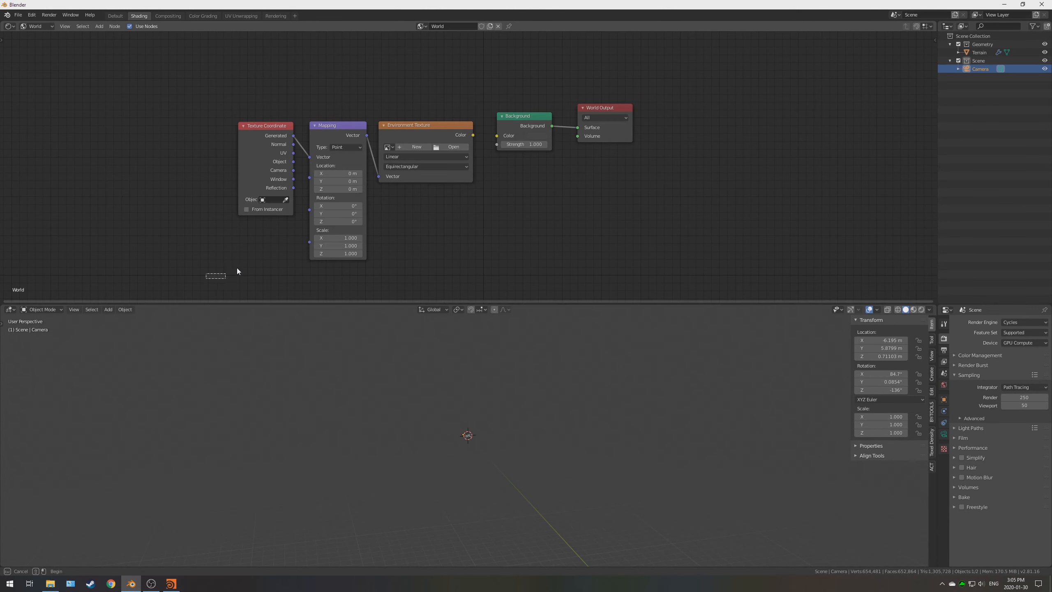
{"action": "left_click_drag", "start_coordinate": [237, 268], "coordinate": [319, 158]}
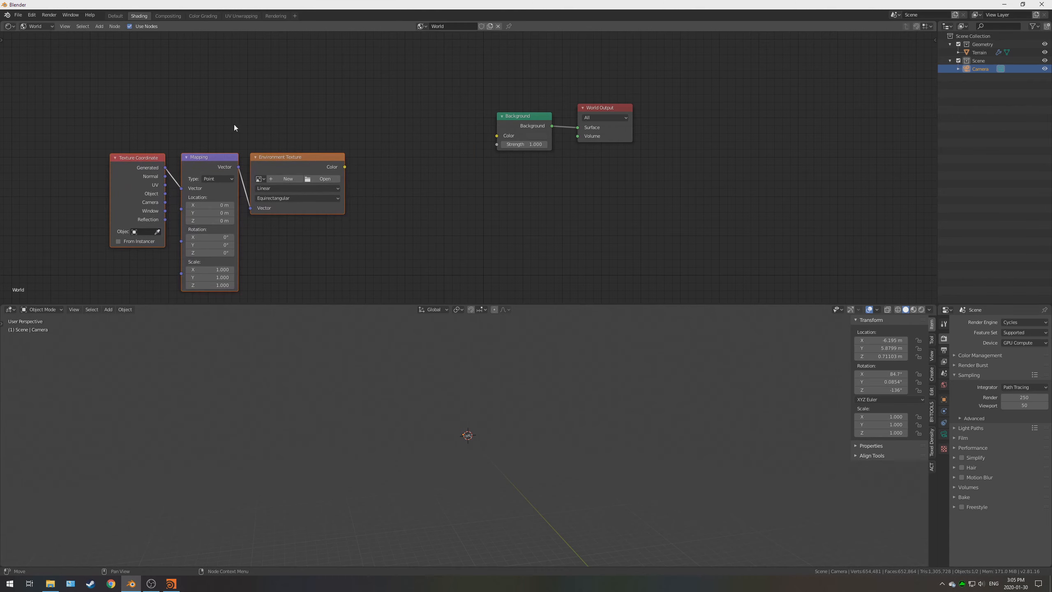
{"action": "left_click", "coordinate": [258, 159]}
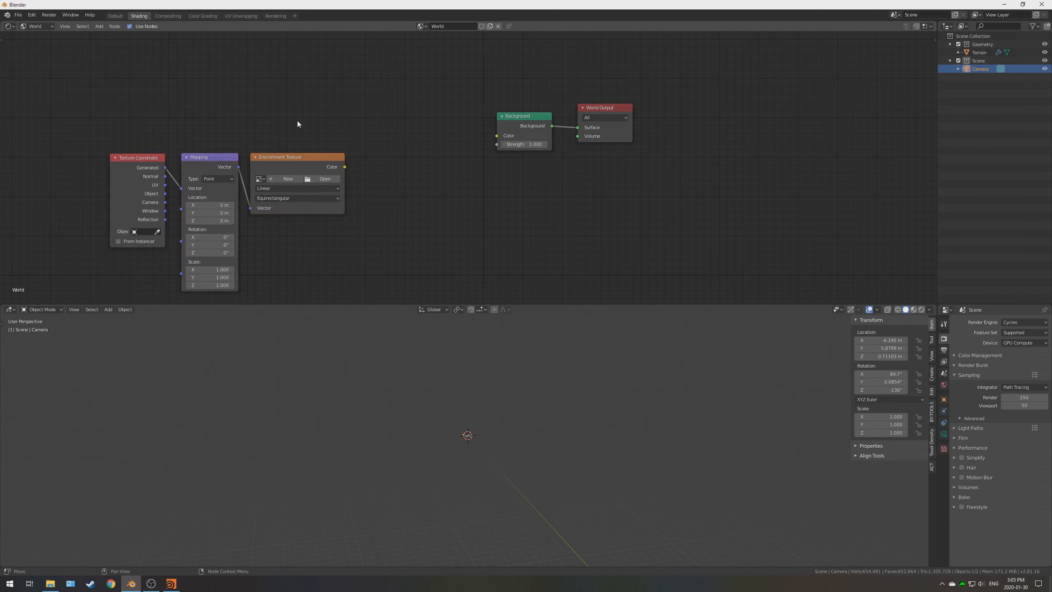
- Add a Sky Texture node and connect its Color output to the Background node's Color input
{"action": "middle_click_drag", "start_coordinate": [298, 121], "coordinate": [423, 145]}
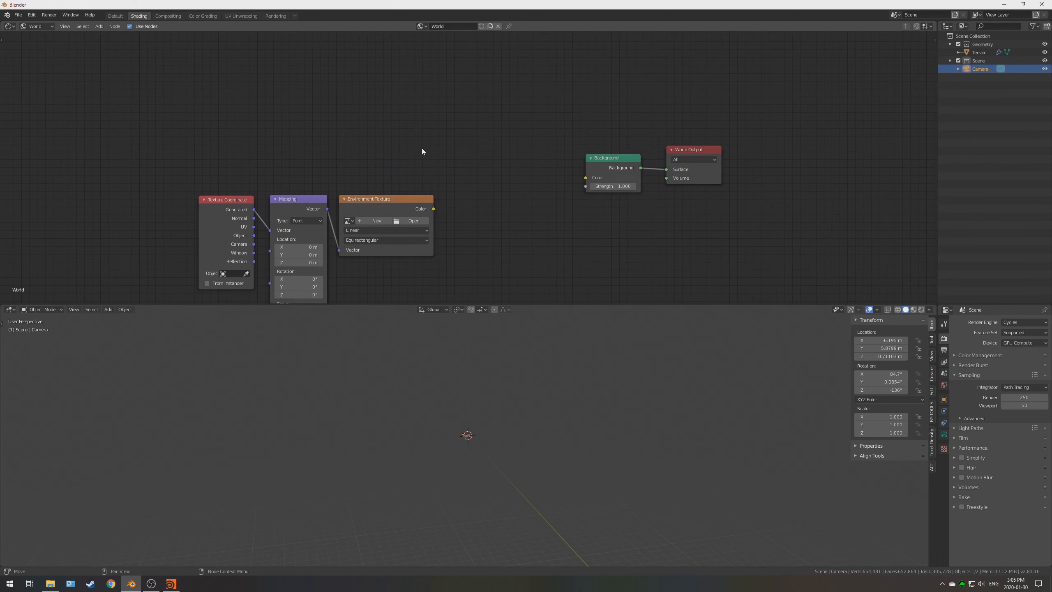
{"action": "key", "text": "shift+a"}
{"action": "left_click", "coordinate": [426, 133]}
{"action": "type", "text": "sky"}
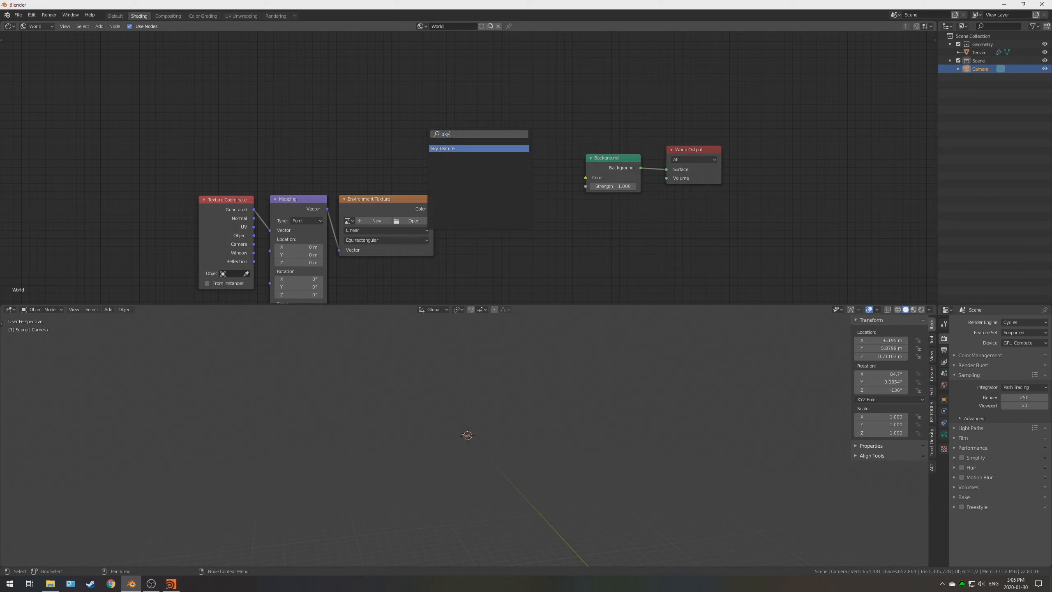
{"action": "key", "text": "Return"}
{"action": "left_click", "coordinate": [508, 127]}
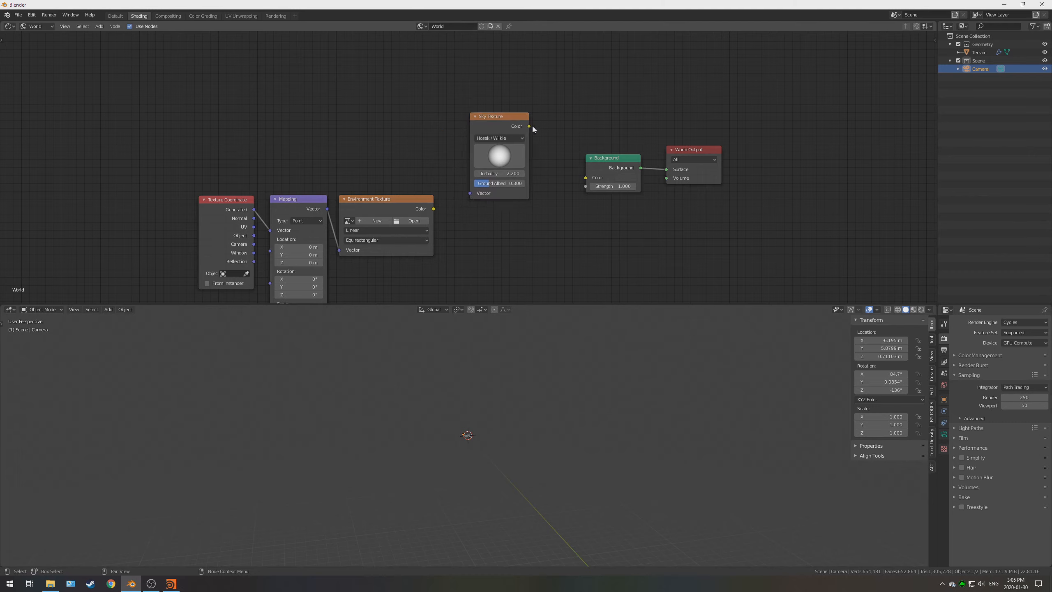
{"action": "left_click_drag", "start_coordinate": [530, 126], "coordinate": [585, 178]}
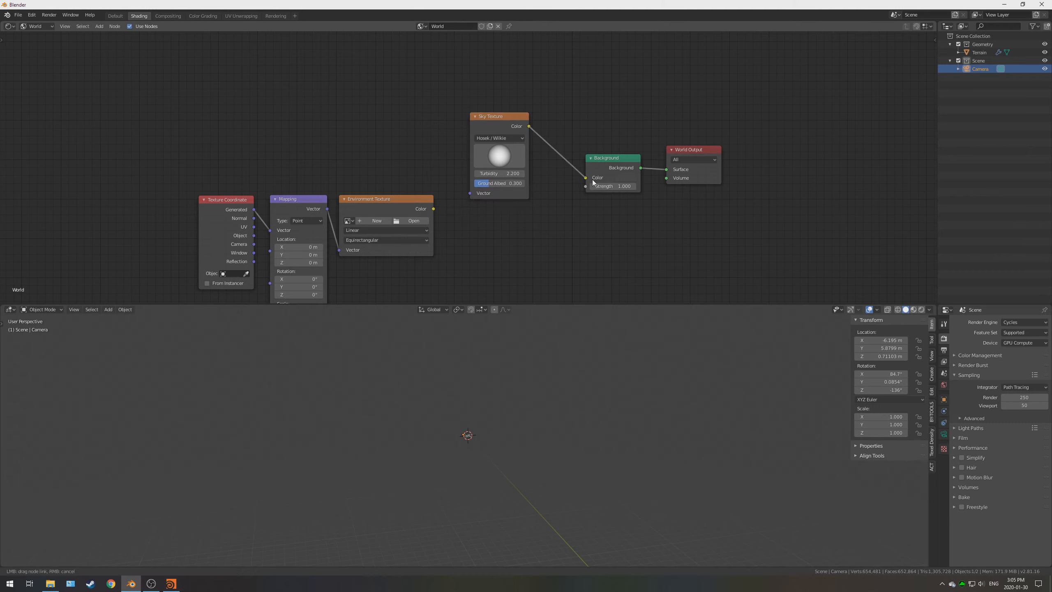
- Preview the sky lighting on the terrain in rendered shading through the camera, and return to solid shading
{"action": "left_click", "coordinate": [115, 15]}
{"action": "key", "text": "z"}
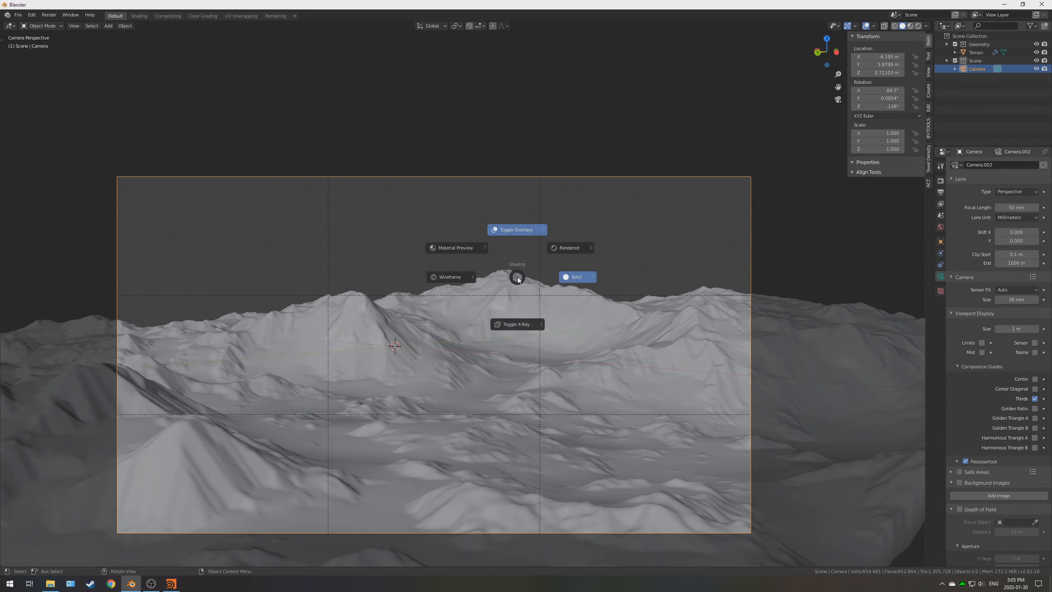
{"action": "left_click", "coordinate": [570, 248]}
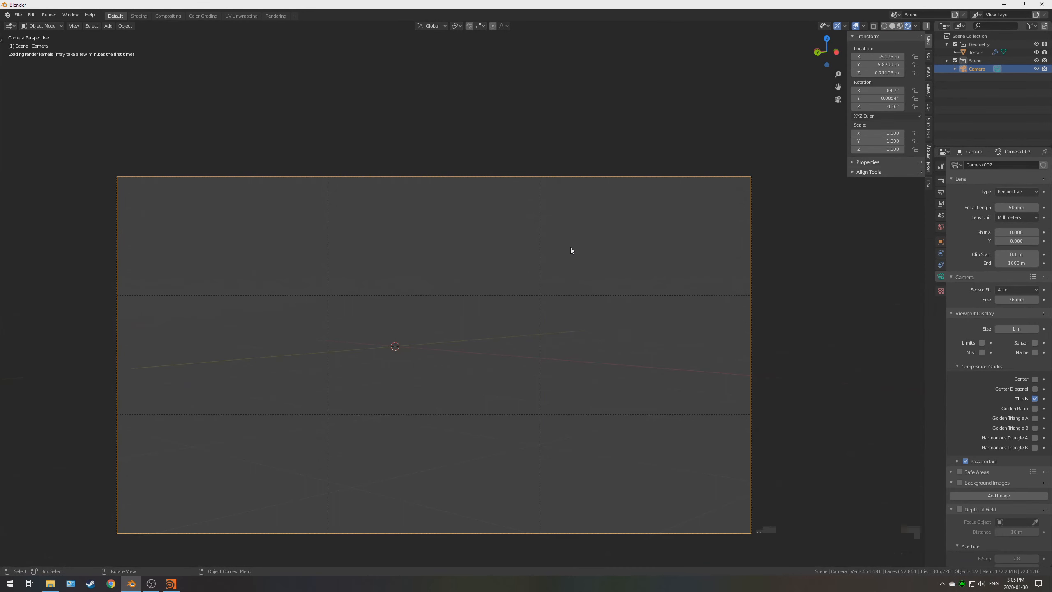
{"action": "left_click", "coordinate": [941, 181]}
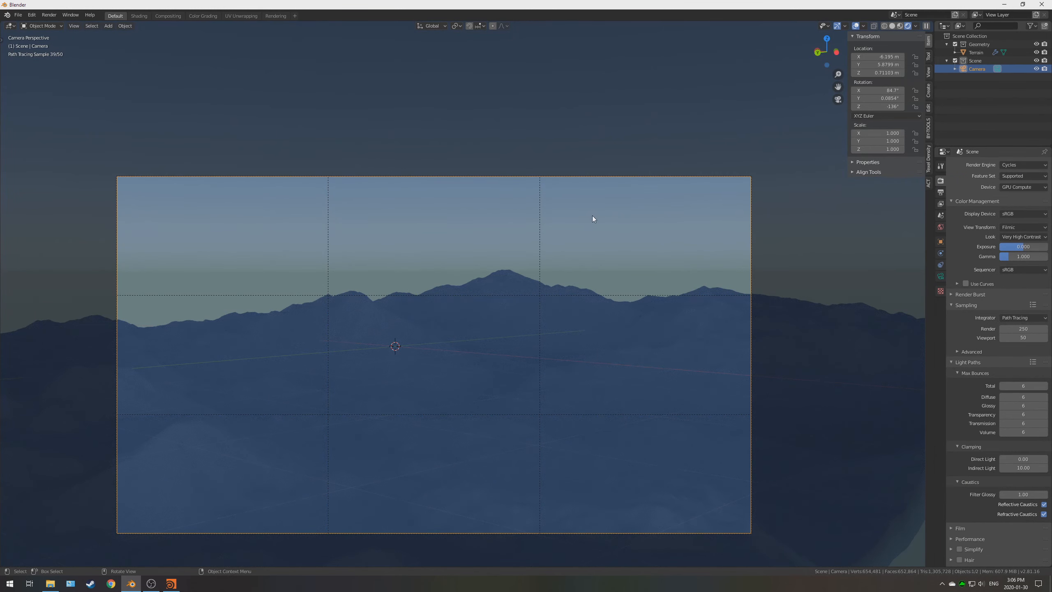
{"action": "key", "text": "z"}
{"action": "left_click", "coordinate": [511, 325]}
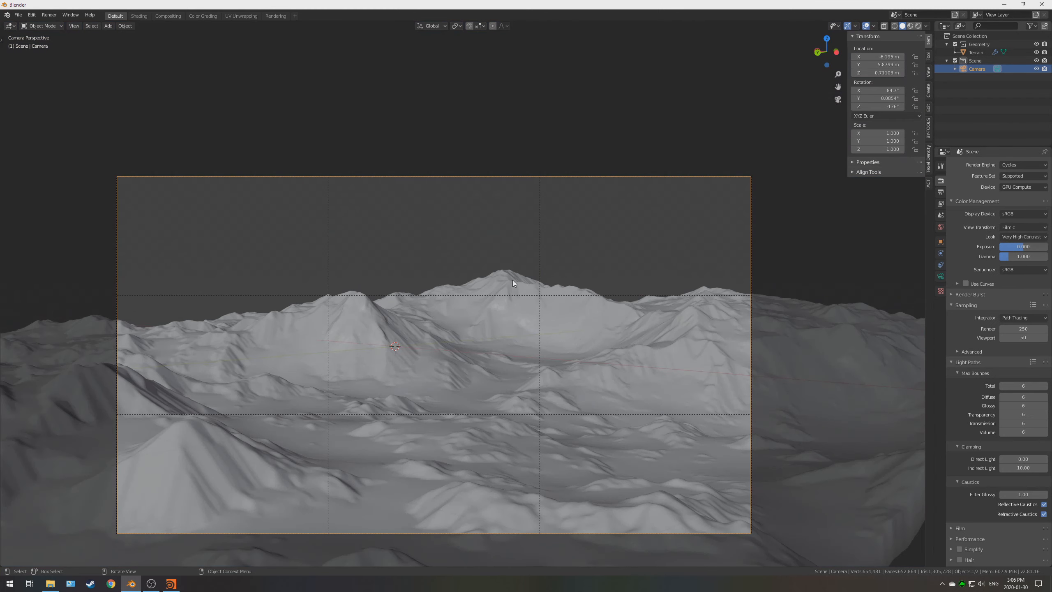
- Add a sun light to the Scene collection
{"action": "key", "text": "shift+a"}
{"action": "mouse_move", "coordinate": [456, 367]}
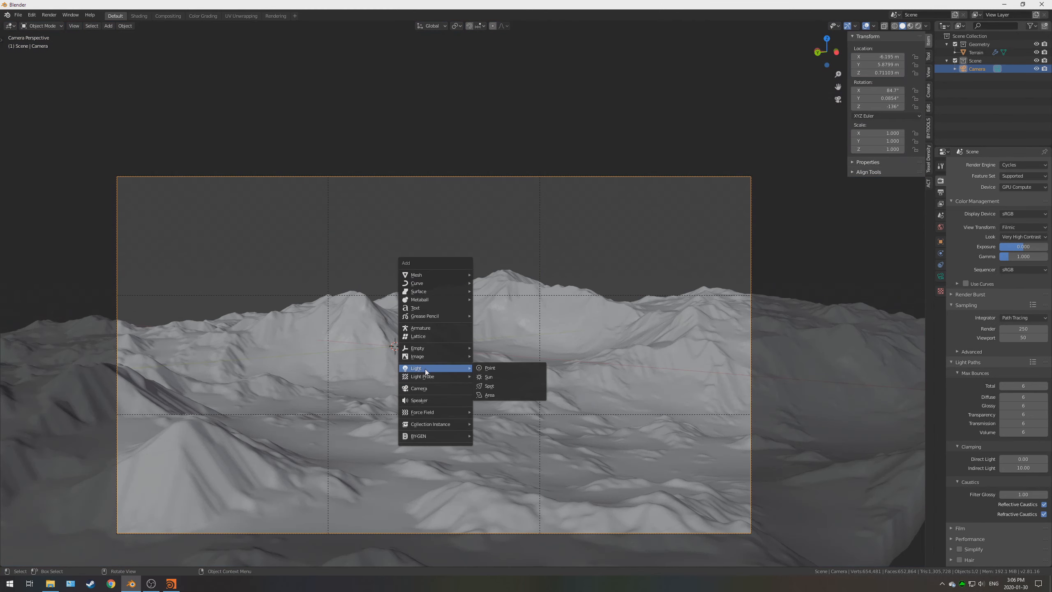
{"action": "left_click", "coordinate": [495, 377]}
- Tilt the sun about 36.4° in the front view and turn it to about 156° on Z in the top view
{"action": "key", "text": "KP_1"}
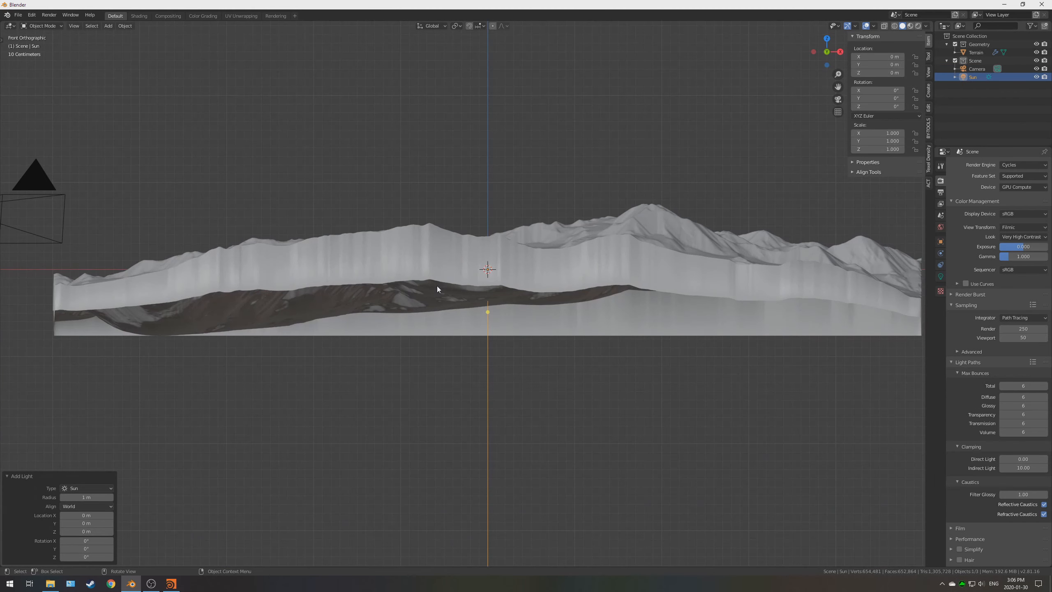
{"action": "scroll", "coordinate": [488, 305], "scroll_direction": "down", "scroll_amount": 4}
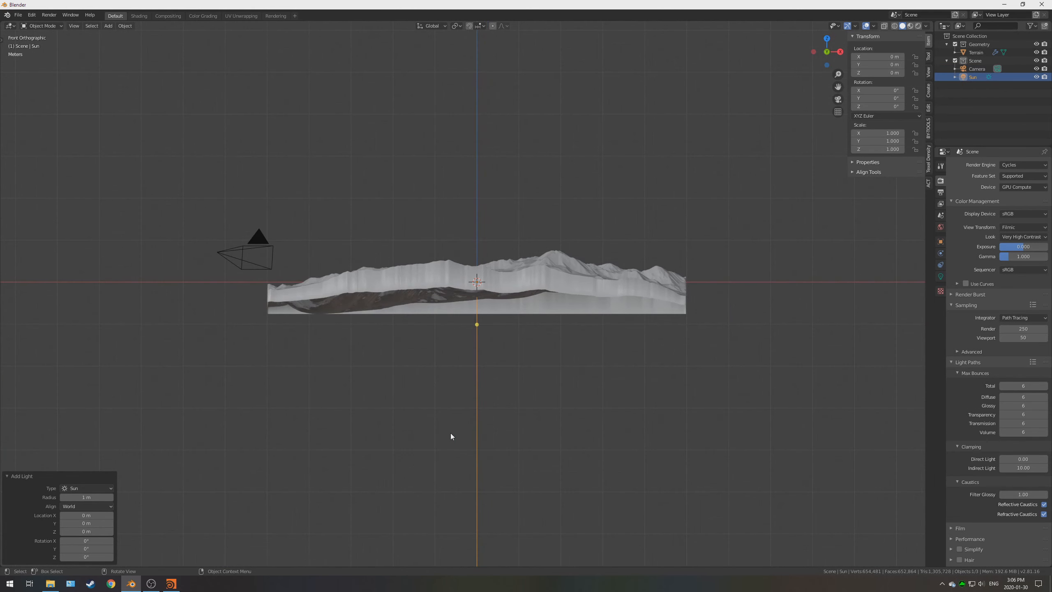
{"action": "key", "text": "r"}
{"action": "left_click", "coordinate": [544, 414]}
{"action": "key", "text": "KP_7"}
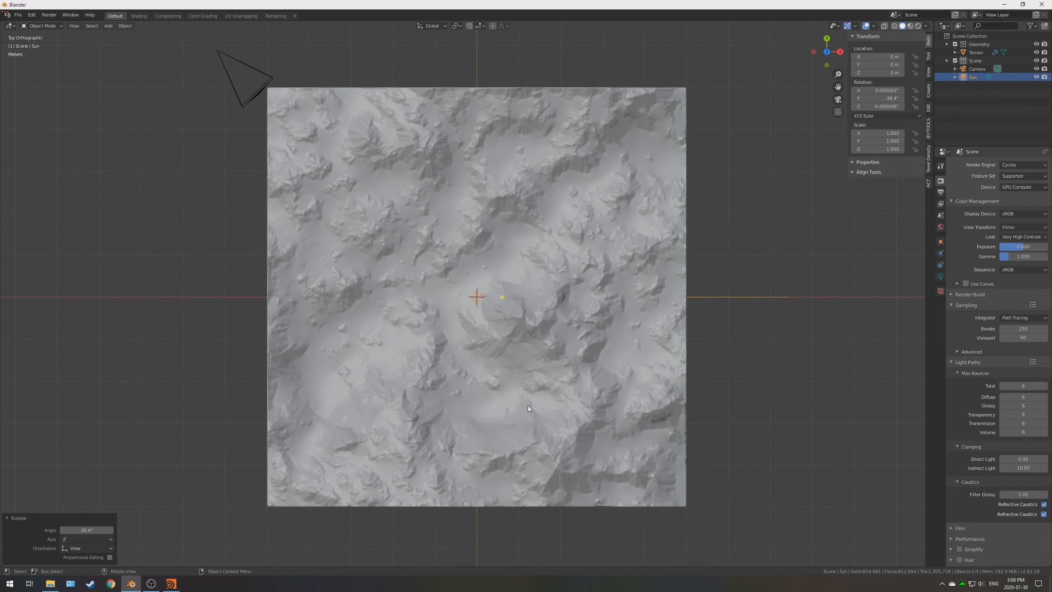
{"action": "key", "text": "r"}
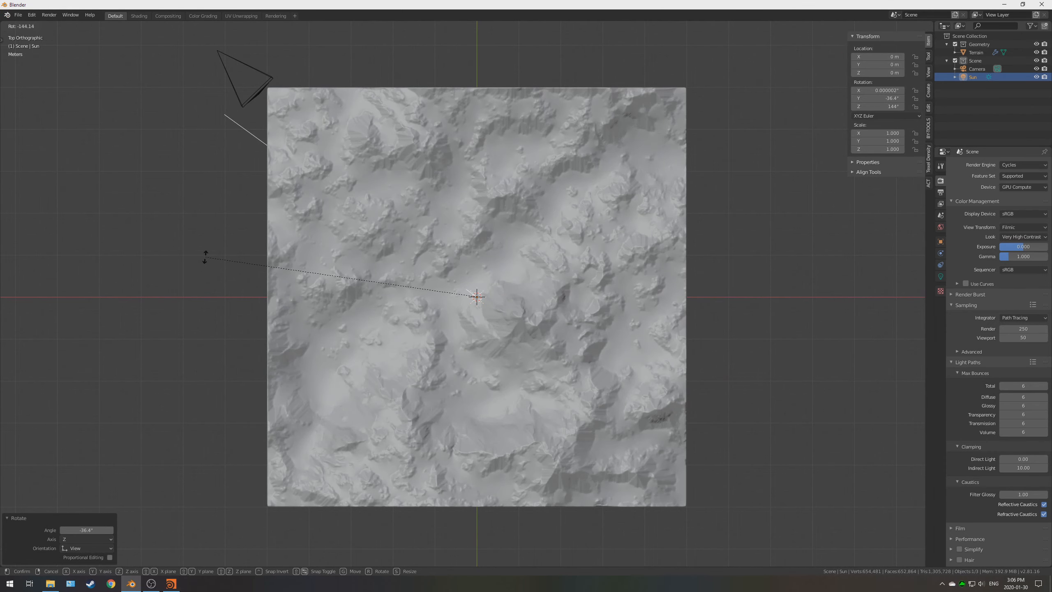
{"action": "left_click", "coordinate": [206, 305]}
- Rotate the sun about 10.2° around global Z while previewing the rendered camera view, and return to solid shading
{"action": "key", "text": "KP_0"}
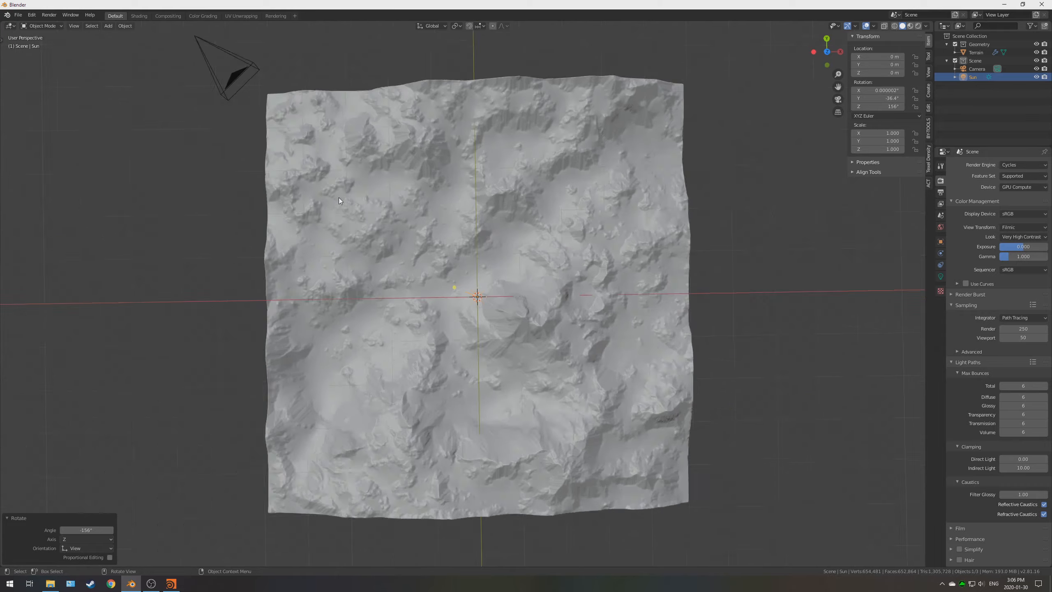
{"action": "key", "text": "z"}
{"action": "left_click", "coordinate": [460, 235]}
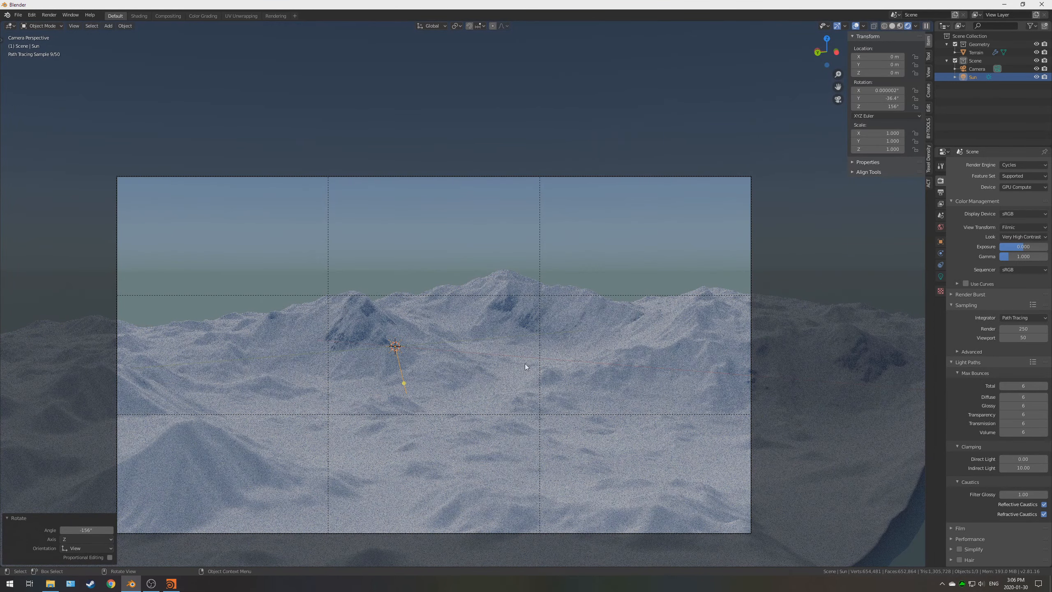
{"action": "key", "text": "r"}
{"action": "key", "text": "z"}
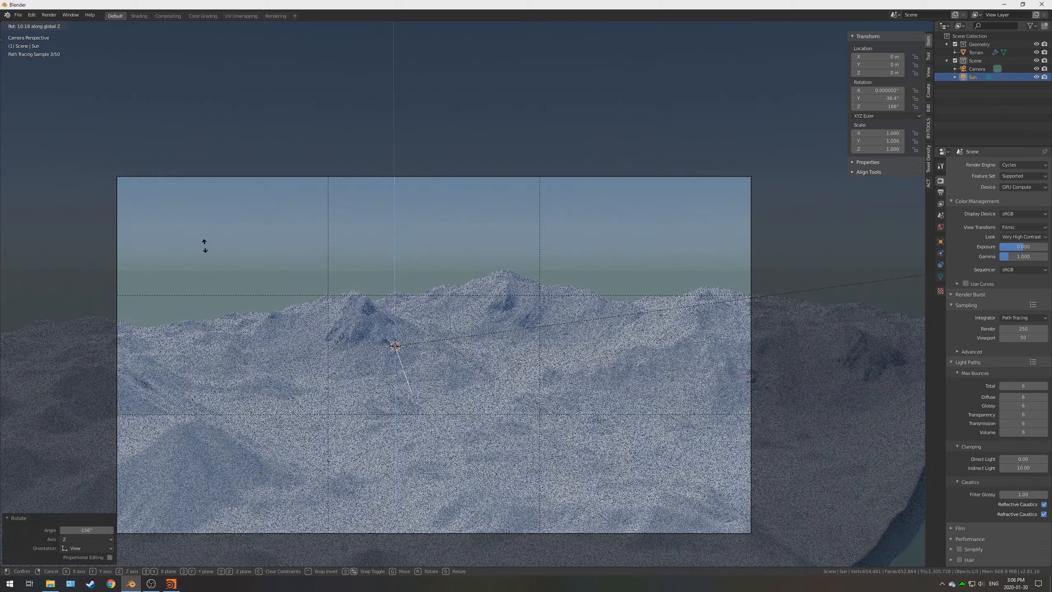
{"action": "left_click", "coordinate": [205, 246]}
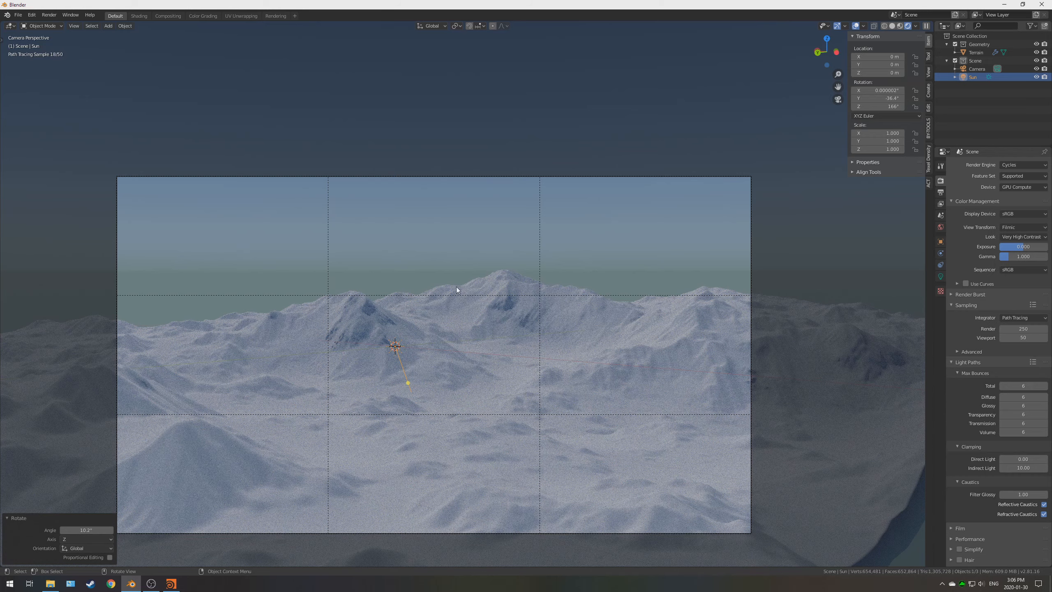
{"action": "key", "text": "z"}
{"action": "left_click", "coordinate": [475, 297]}
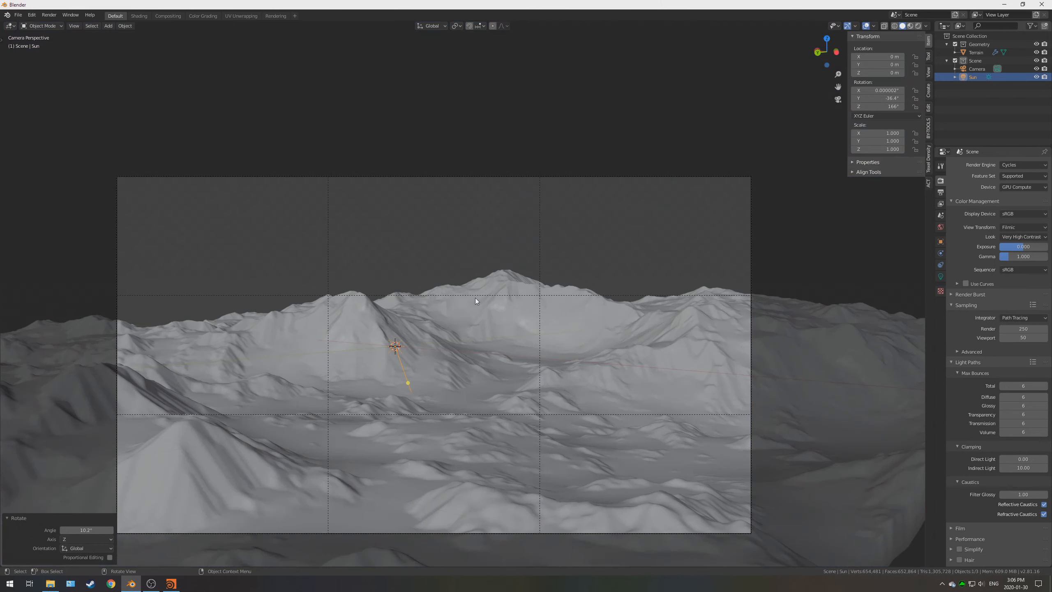
- Check the output resolution percentage and set the Cycles render samples to 125
{"action": "left_click", "coordinate": [940, 192]}
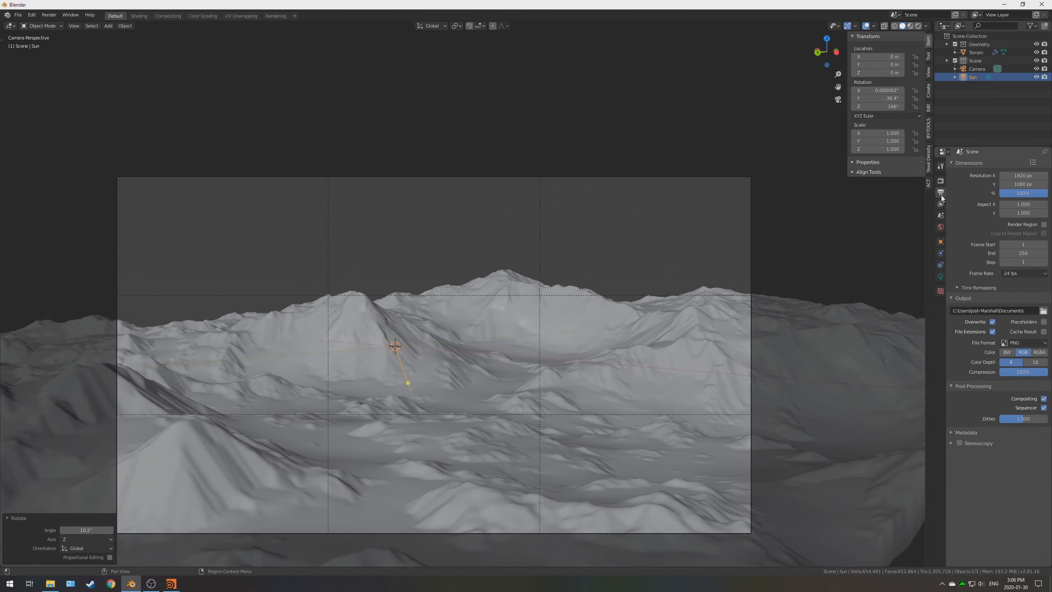
{"action": "left_click", "coordinate": [1016, 192]}
{"action": "key", "text": "Return"}
{"action": "left_click", "coordinate": [940, 180]}
{"action": "left_click", "coordinate": [1012, 330]}
{"action": "type", "text": "12"}
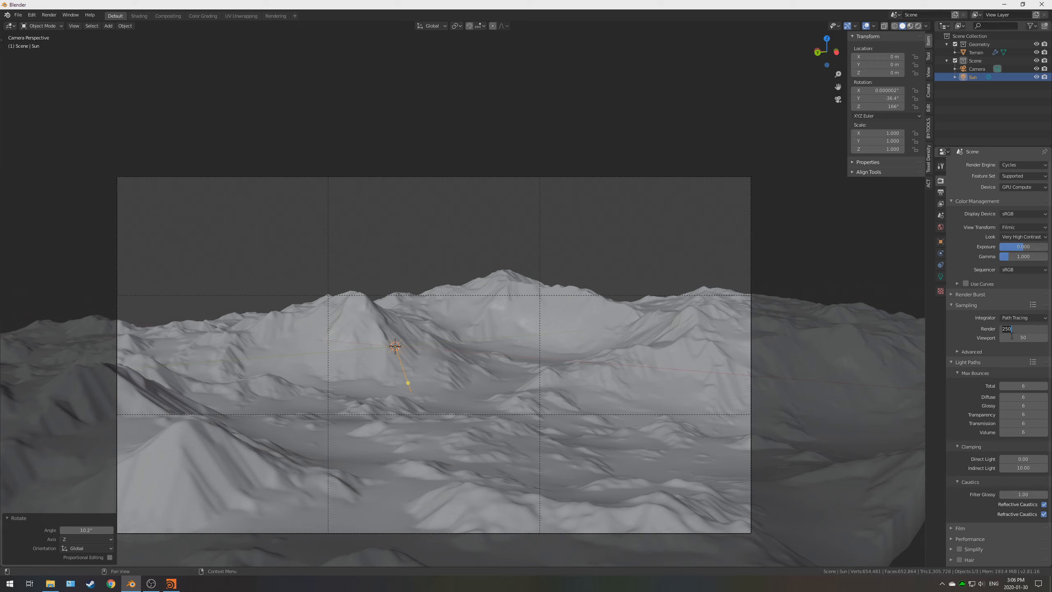
{"action": "type", "text": "5"}
{"action": "key", "text": "Return"}
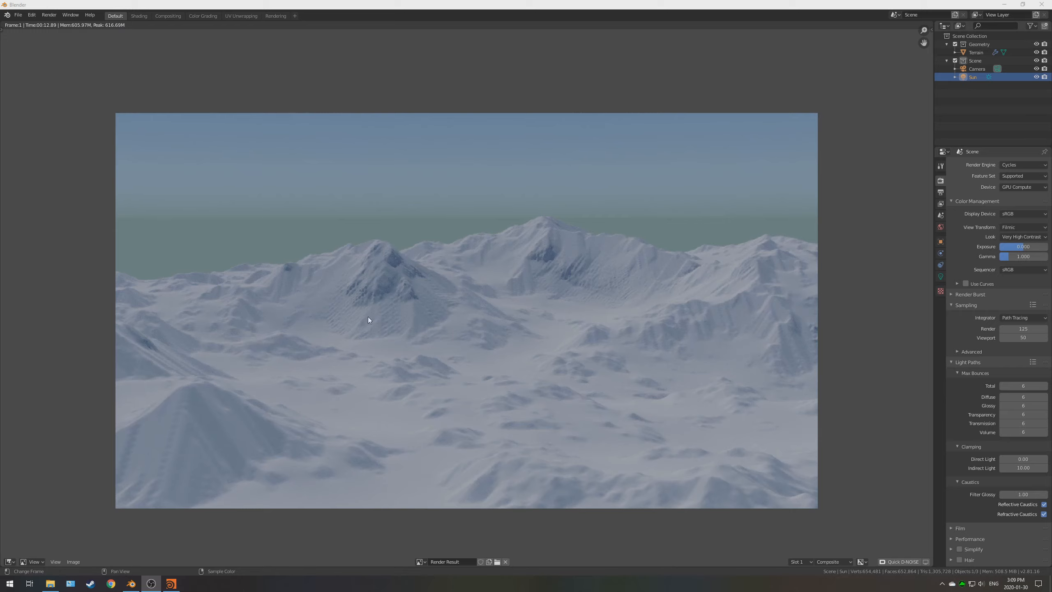
- Examine the rendered terrain image up close, checking the mountain slopes and foreground hill for surface artifacts
{"action": "scroll", "coordinate": [427, 299], "scroll_direction": "up", "scroll_amount": 6}
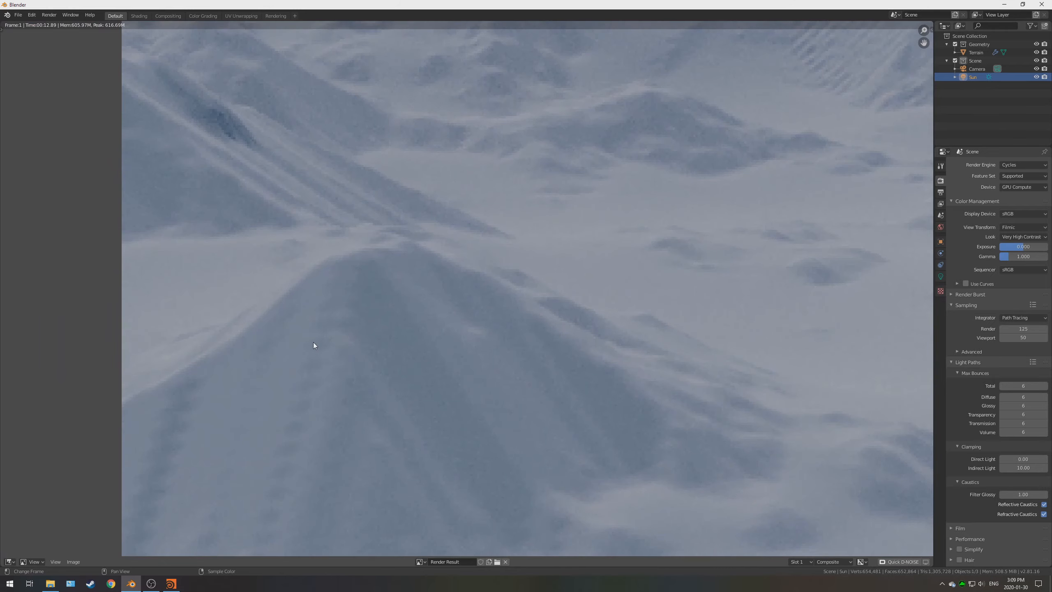
{"action": "scroll", "coordinate": [311, 379], "scroll_direction": "down", "scroll_amount": 2}
{"action": "middle_click_drag", "start_coordinate": [512, 190], "coordinate": [194, 435]}
{"action": "scroll", "coordinate": [503, 340], "scroll_direction": "up", "scroll_amount": 3}
{"action": "middle_click_drag", "start_coordinate": [358, 474], "coordinate": [446, 251]}
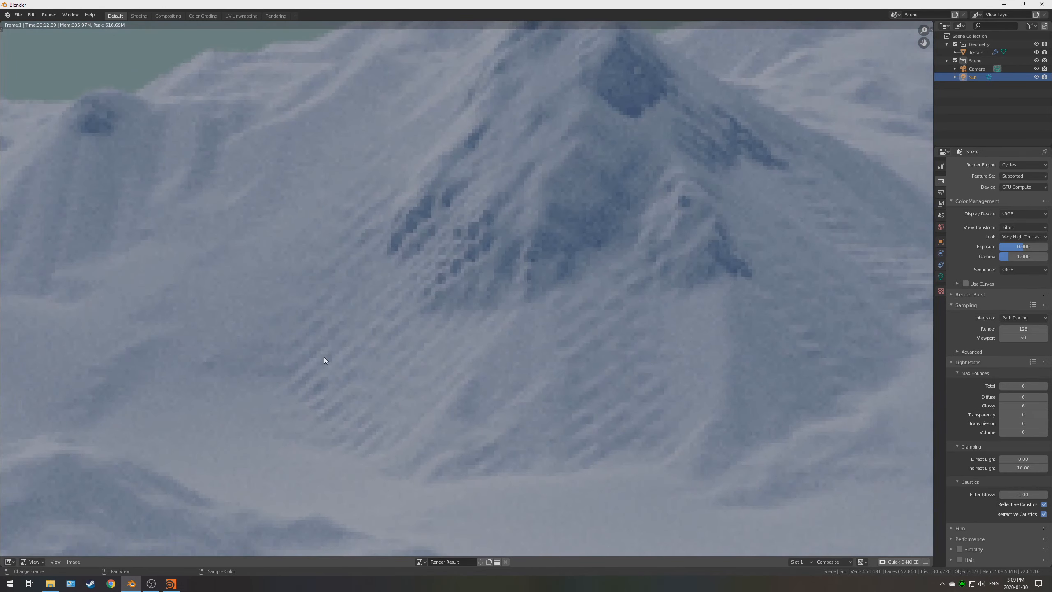
{"action": "scroll", "coordinate": [532, 189], "scroll_direction": "down", "scroll_amount": 6}
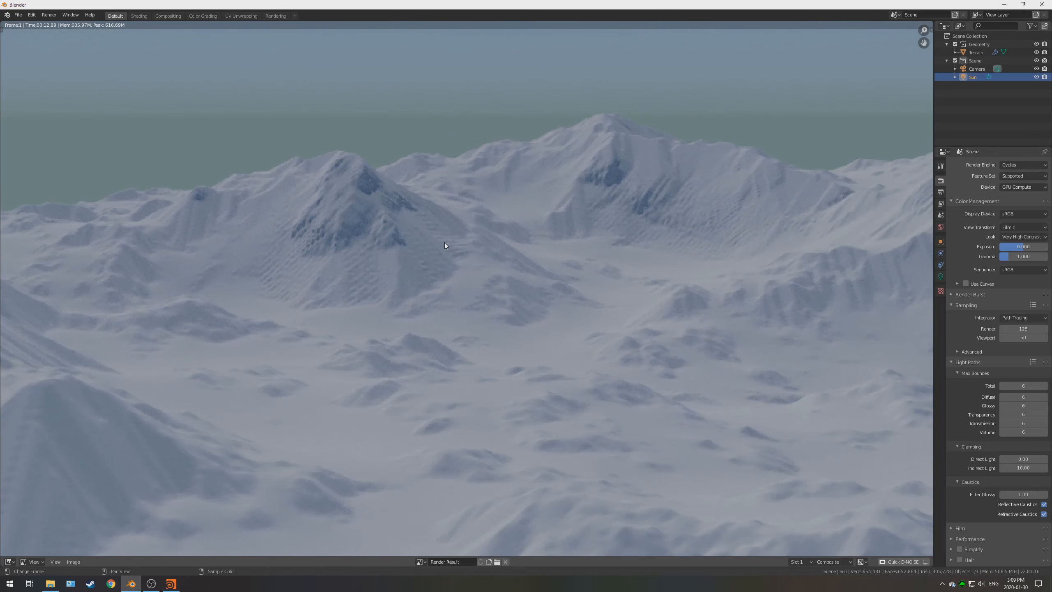
{"action": "scroll", "coordinate": [444, 245], "scroll_direction": "down", "scroll_amount": 1}
{"action": "middle_click_drag", "start_coordinate": [444, 242], "coordinate": [456, 294]}
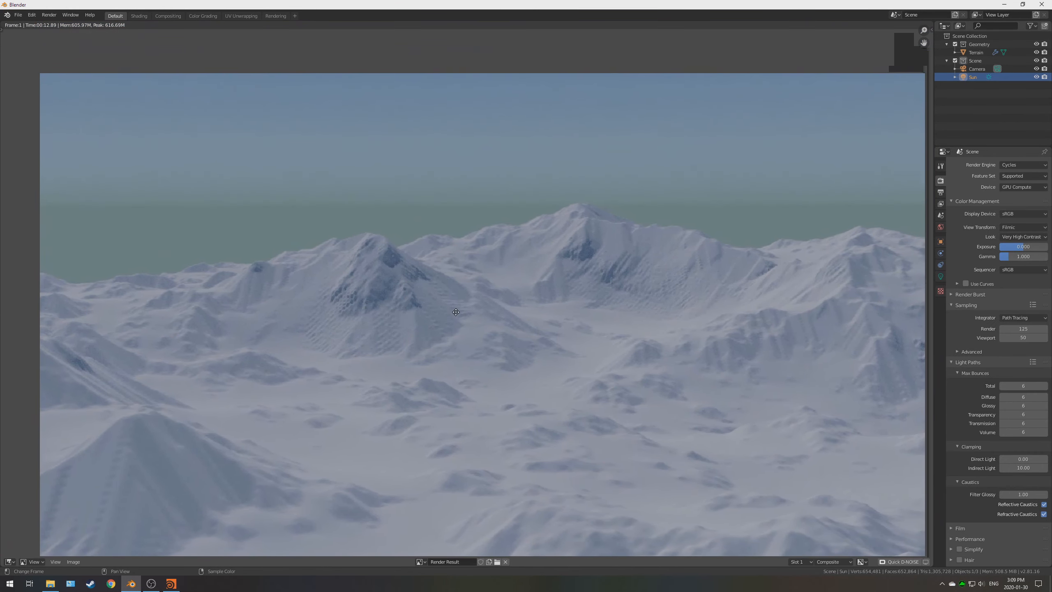
- Switch to Houdini and check the image type, format and output type settings of the heightfield_output1 node
{"action": "left_click", "coordinate": [171, 584]}
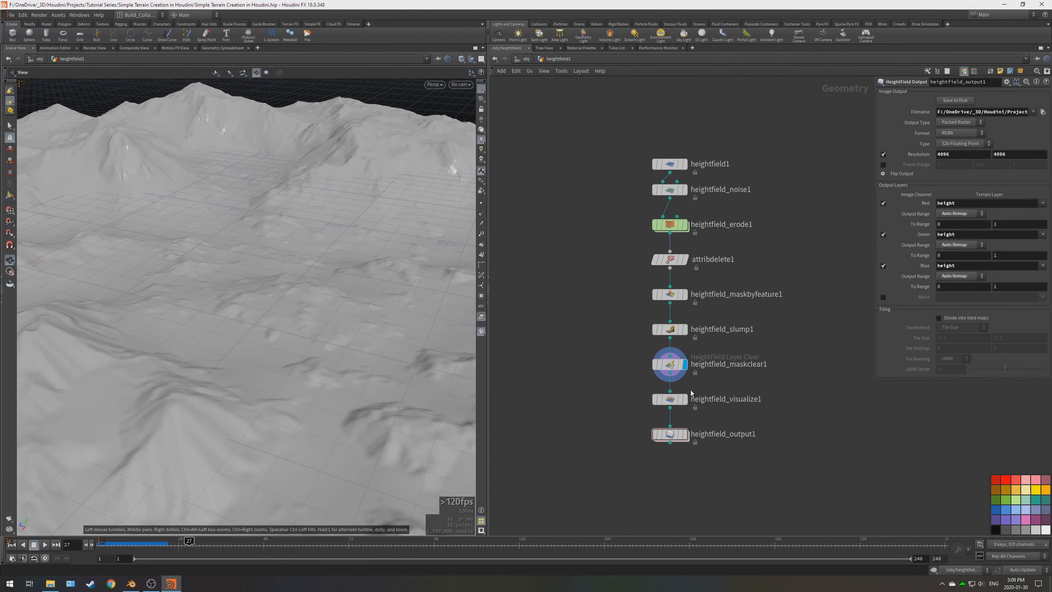
{"action": "left_click", "coordinate": [670, 439]}
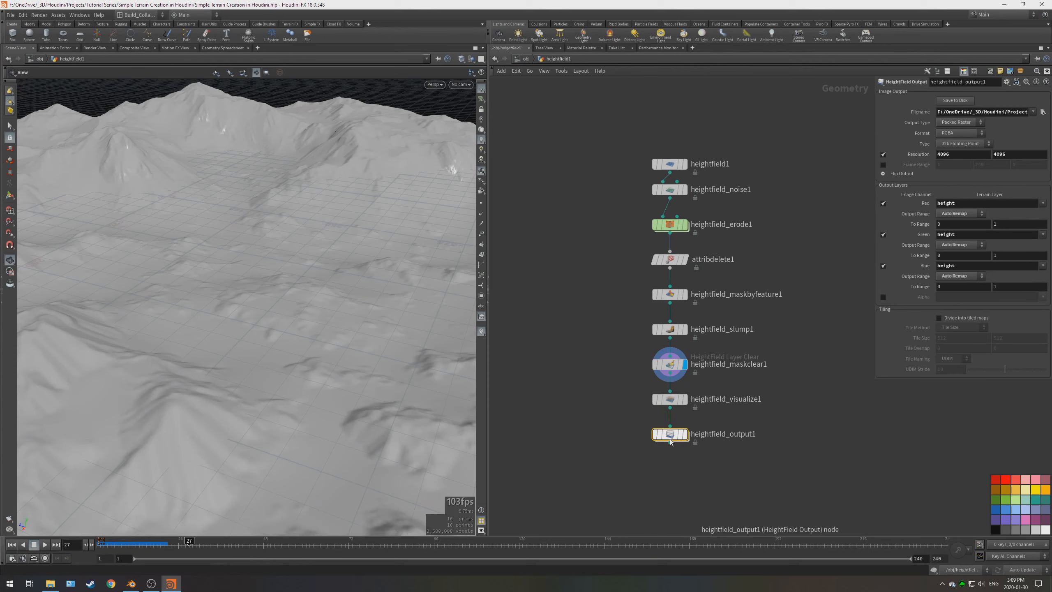
{"action": "left_click", "coordinate": [958, 144]}
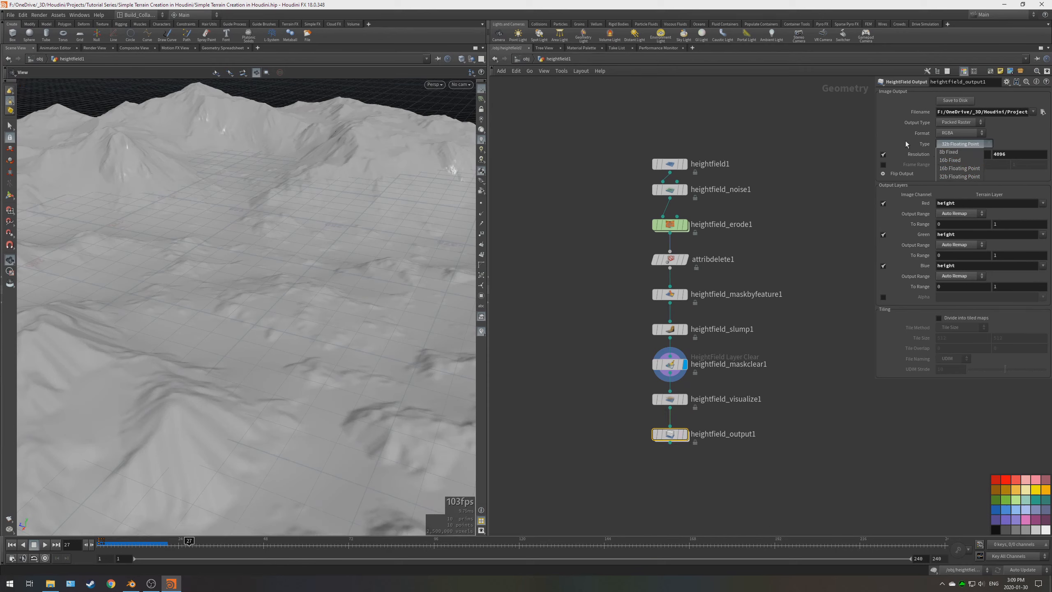
{"action": "left_click", "coordinate": [946, 133]}
{"action": "left_click", "coordinate": [949, 142]}
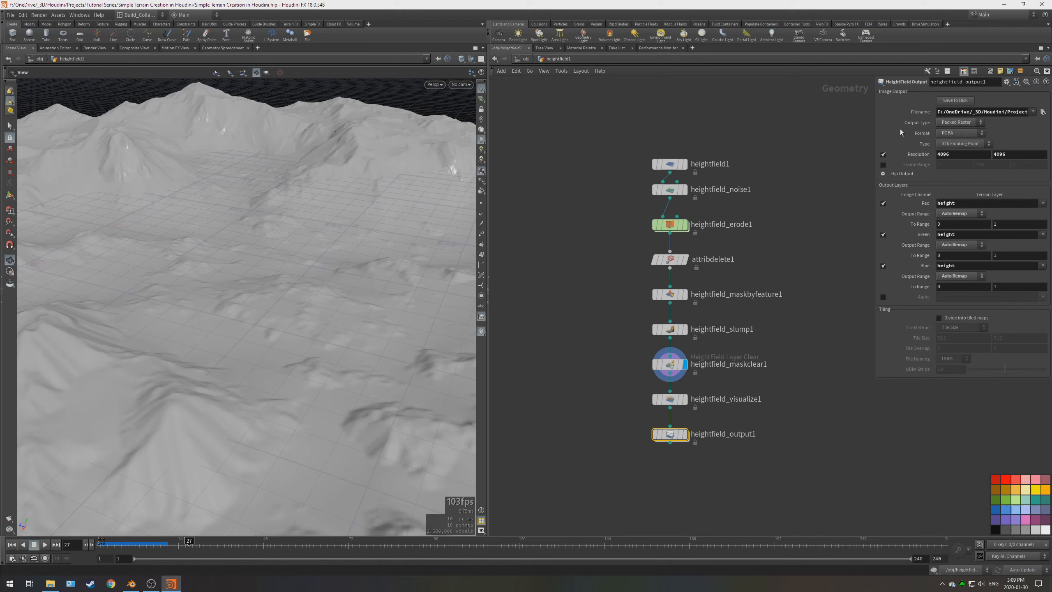
{"action": "left_click", "coordinate": [951, 121]}
{"action": "left_click", "coordinate": [905, 128]}
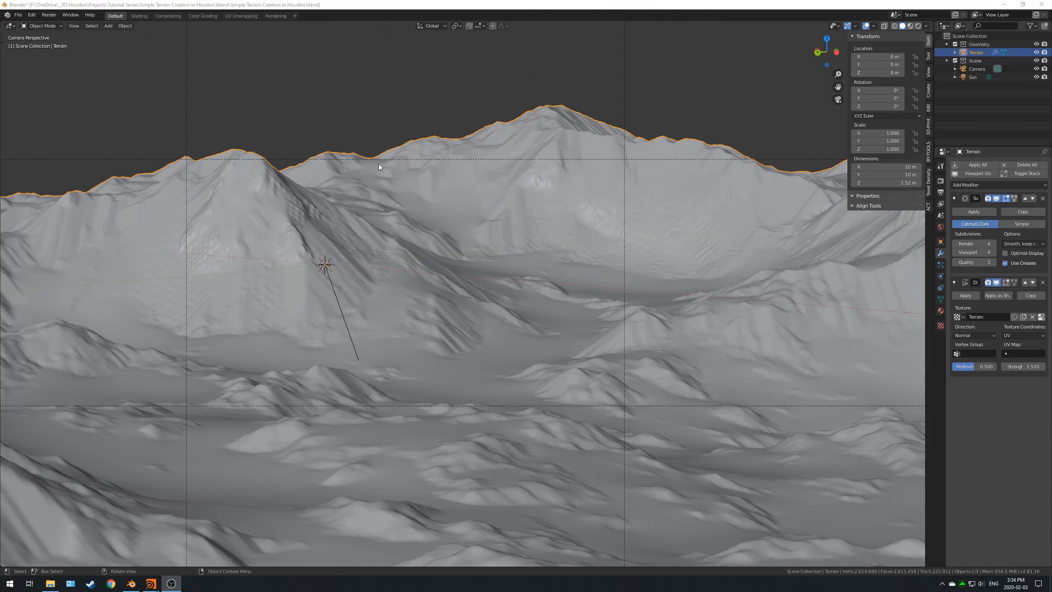
- Switch back to Blender and examine the displaced Terrain mesh up close for stepping artifacts on the central mountain's slopes
{"action": "left_click", "coordinate": [264, 4]}
{"action": "middle_click_drag", "start_coordinate": [291, 228], "coordinate": [480, 284]}
{"action": "scroll", "coordinate": [428, 214], "scroll_direction": "up", "scroll_amount": 8}
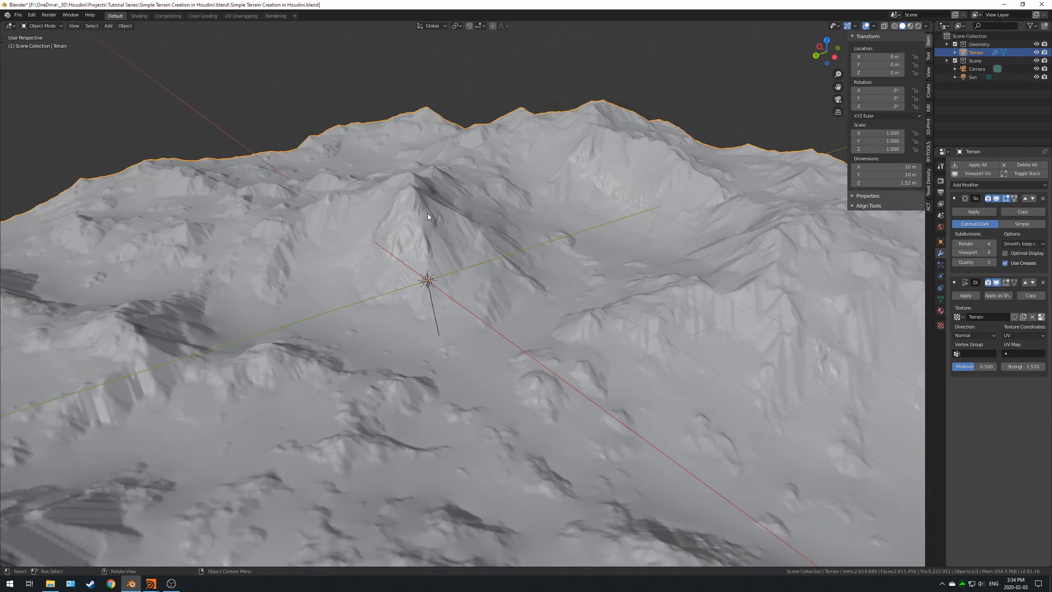
{"action": "middle_click_drag", "start_coordinate": [391, 165], "coordinate": [549, 344], "text": "shift"}
{"action": "scroll", "coordinate": [456, 332], "scroll_direction": "up", "scroll_amount": 3}
{"action": "middle_click_drag", "start_coordinate": [387, 321], "coordinate": [417, 337]}
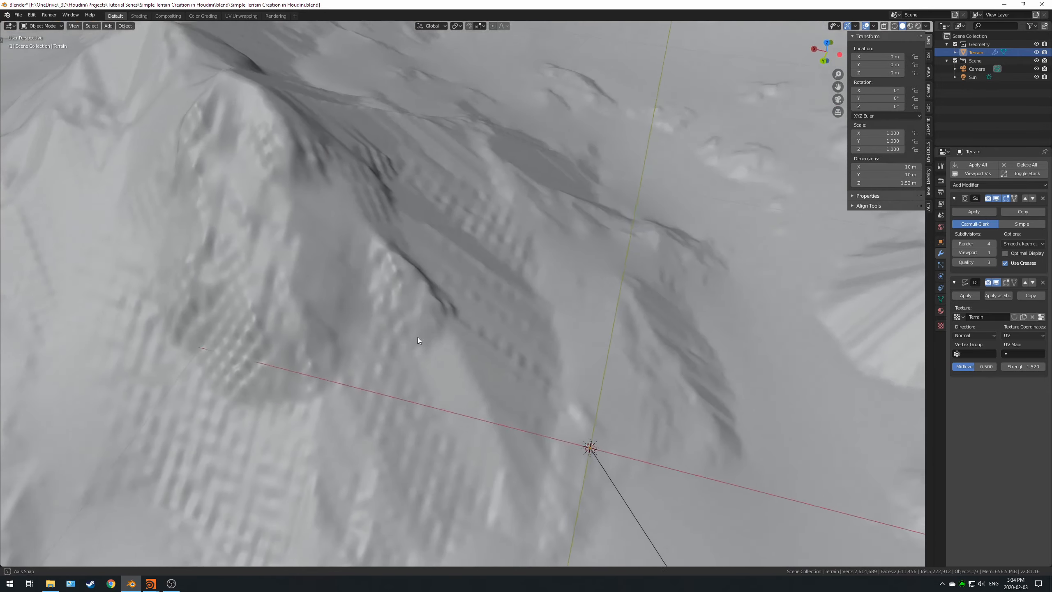
{"action": "scroll", "coordinate": [406, 322], "scroll_direction": "down", "scroll_amount": 5}
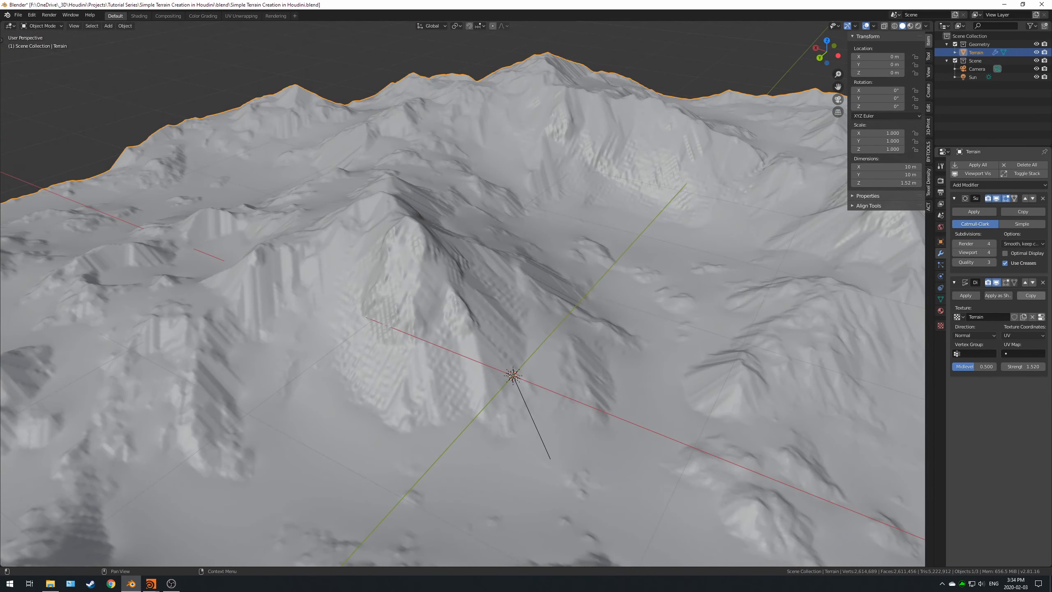
{"action": "middle_click_drag", "start_coordinate": [394, 381], "coordinate": [440, 312], "text": "shift"}
{"action": "scroll", "coordinate": [418, 341], "scroll_direction": "up", "scroll_amount": 3}
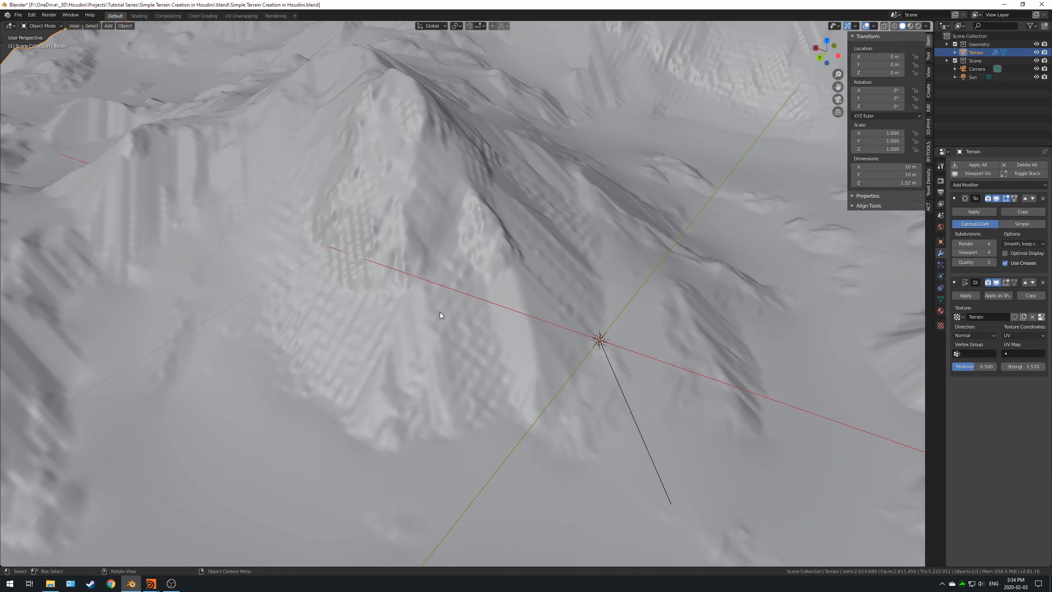
{"action": "scroll", "coordinate": [437, 311], "scroll_direction": "down", "scroll_amount": 1}
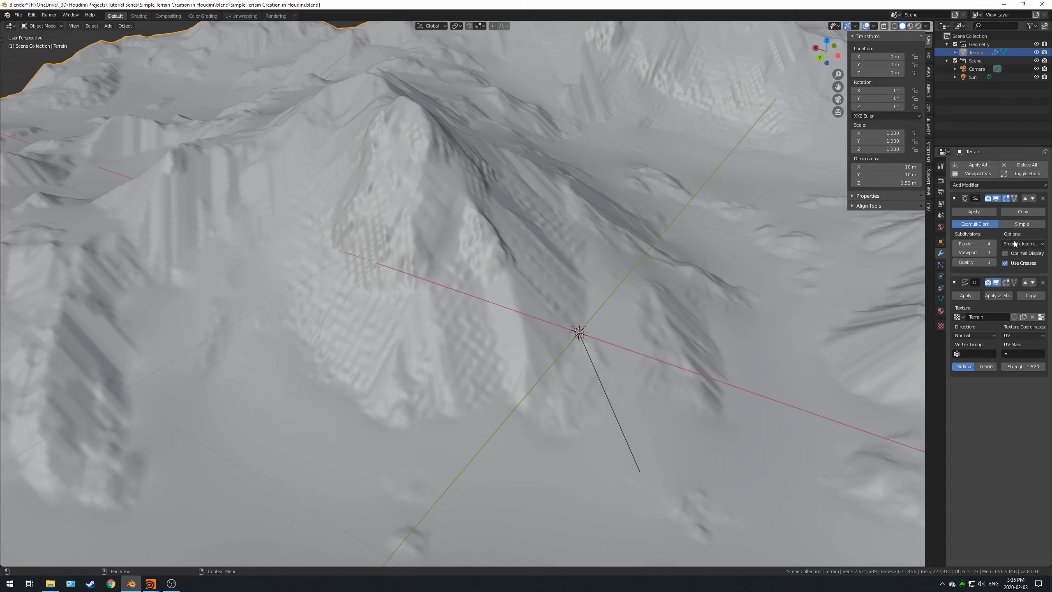
- Open the sampling settings of the Terrain displacement texture and try a filter size of 15
{"action": "left_click", "coordinate": [1043, 318]}
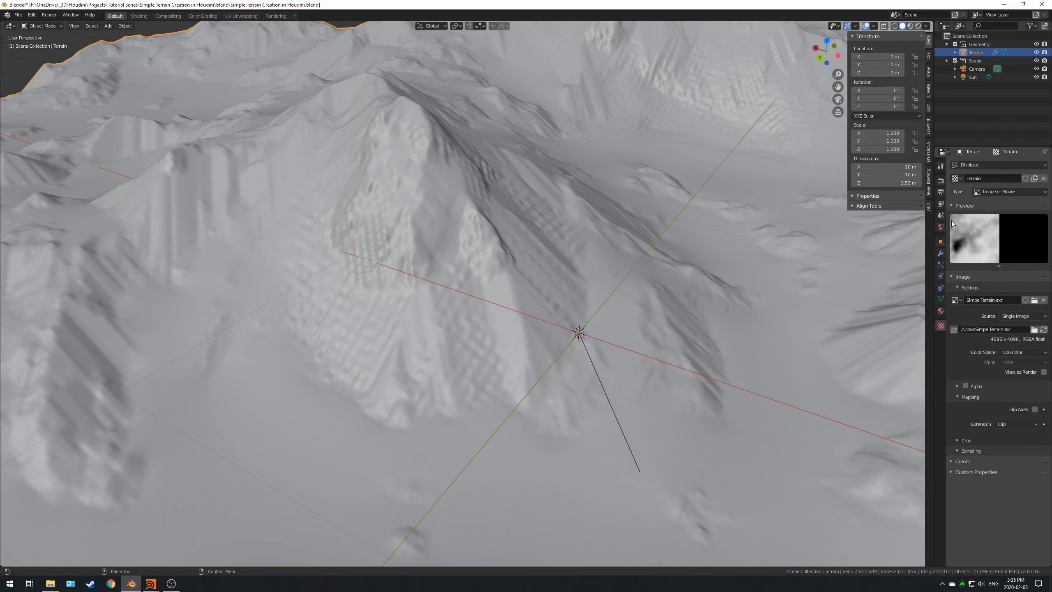
{"action": "left_click", "coordinate": [961, 451]}
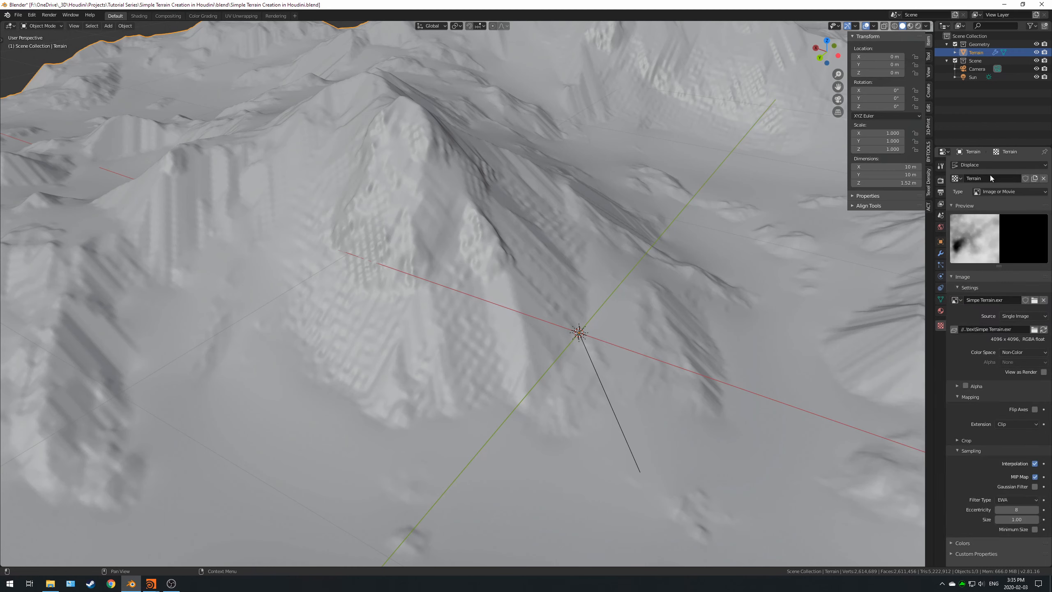
{"action": "left_click", "coordinate": [941, 253]}
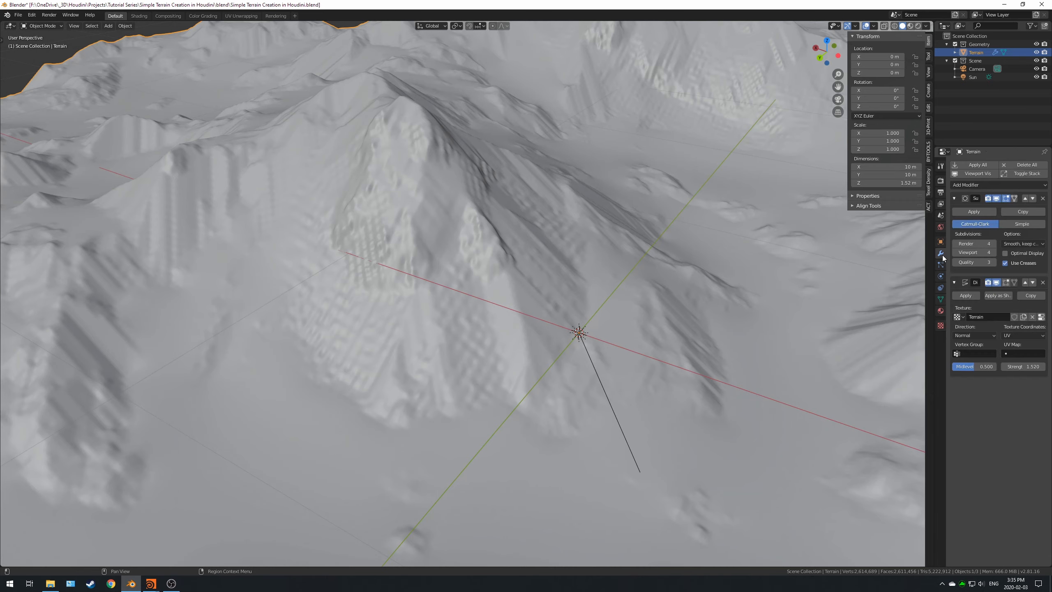
{"action": "left_click", "coordinate": [1042, 317]}
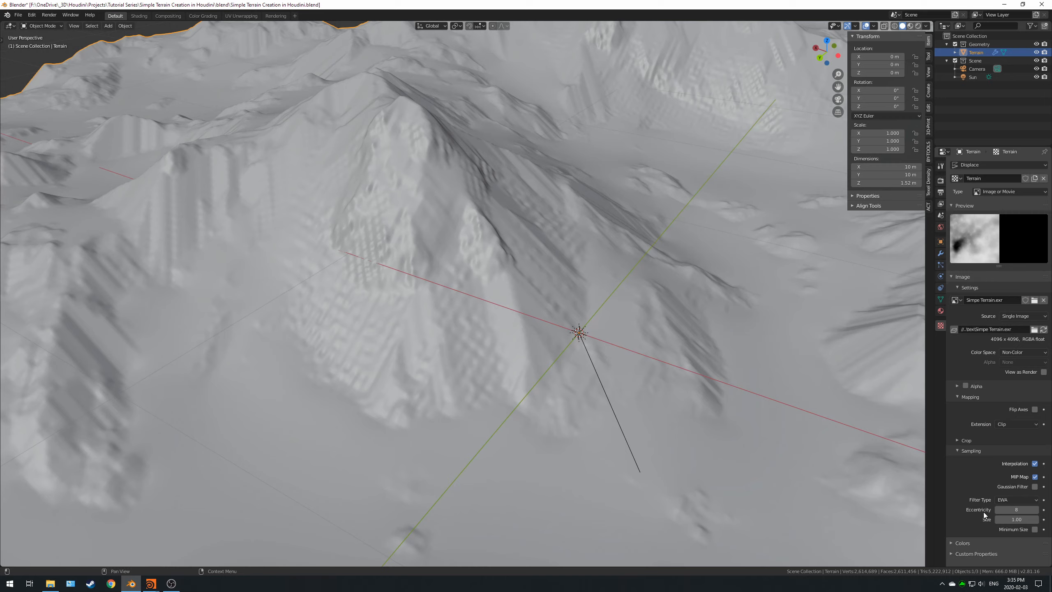
{"action": "scroll", "coordinate": [367, 243], "scroll_direction": "down", "scroll_amount": 1}
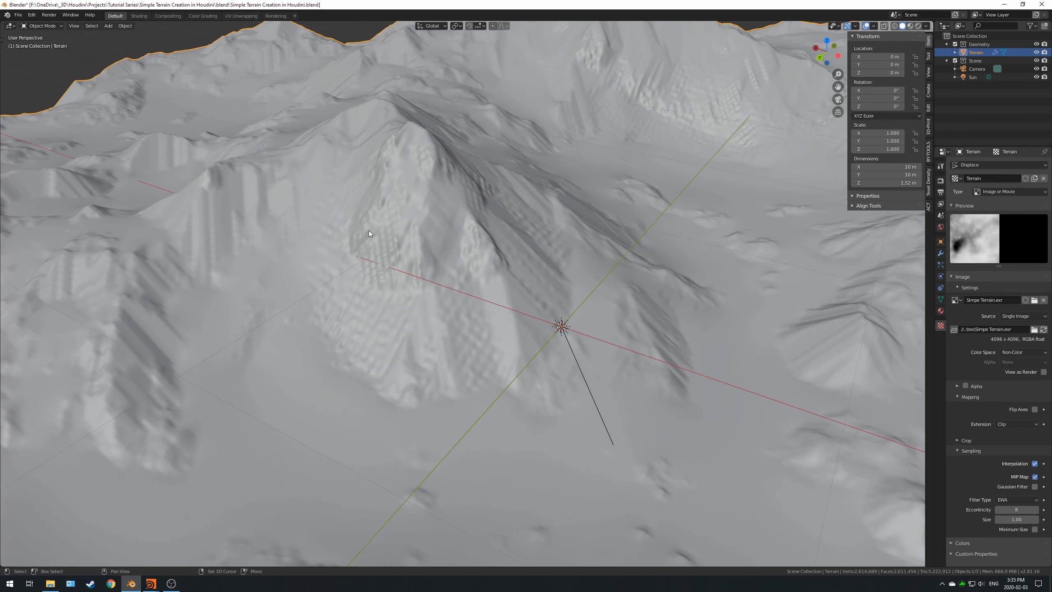
{"action": "scroll", "coordinate": [366, 238], "scroll_direction": "up", "scroll_amount": 2}
{"action": "left_click", "coordinate": [1010, 520]}
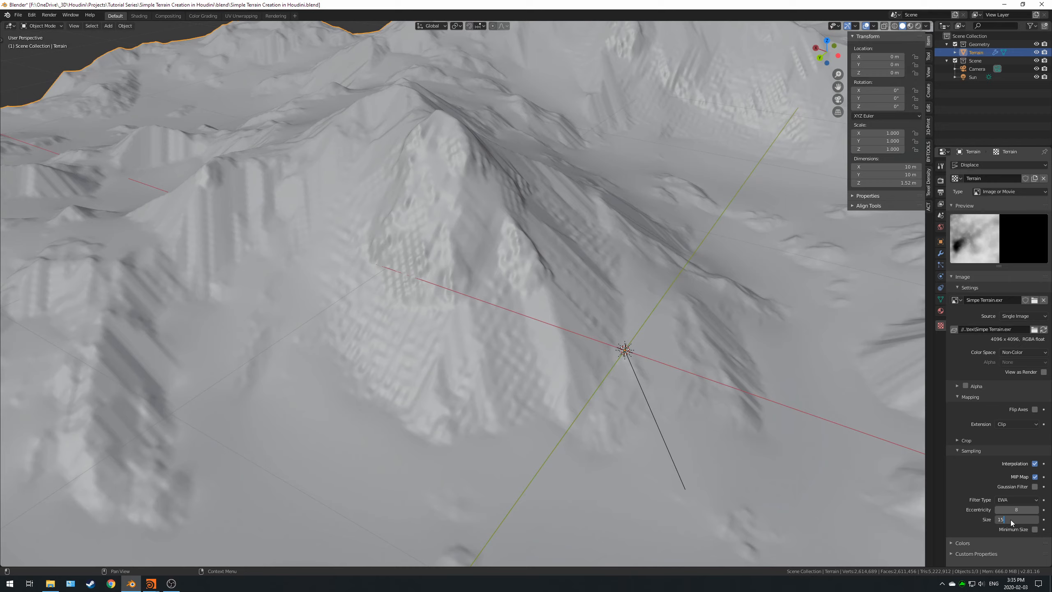
{"action": "key", "text": "Return"}
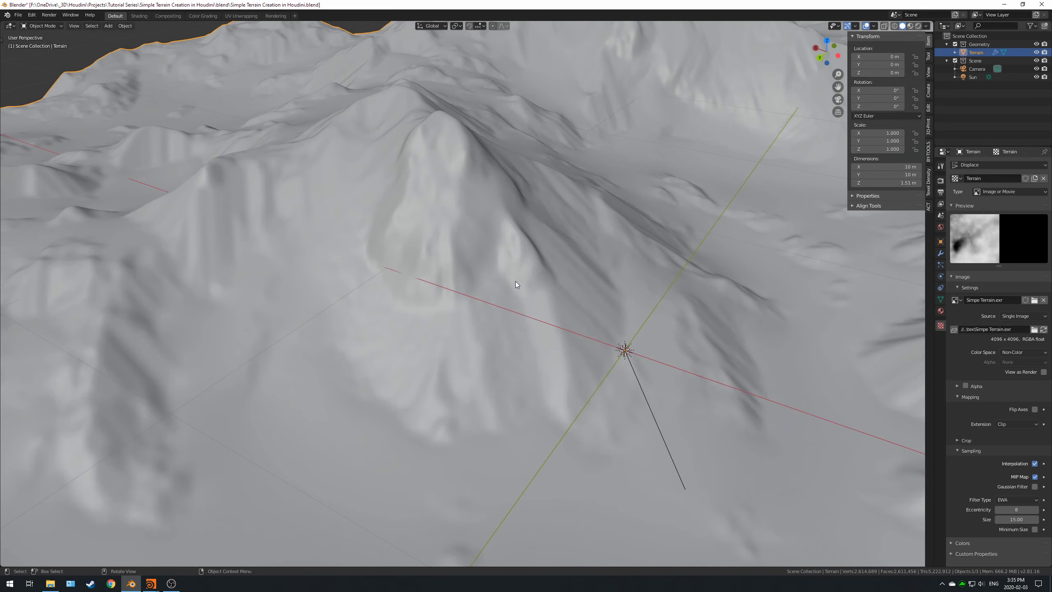
{"action": "mouse_move", "coordinate": [516, 281]}
{"action": "middle_mouse_down"}
{"action": "mouse_move", "coordinate": [487, 289]}
{"action": "mouse_move", "coordinate": [487, 268]}
{"action": "middle_mouse_up"}
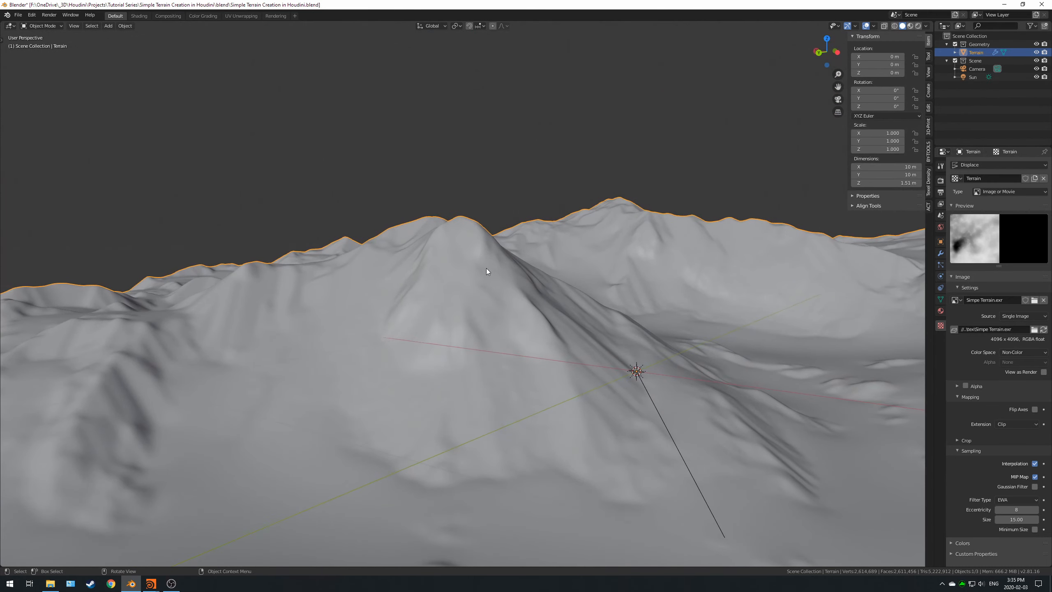
- Try a filter size of 8 on the Terrain texture and inspect the mountain slope up close
{"action": "left_click", "coordinate": [1013, 520]}
{"action": "type", "text": "8"}
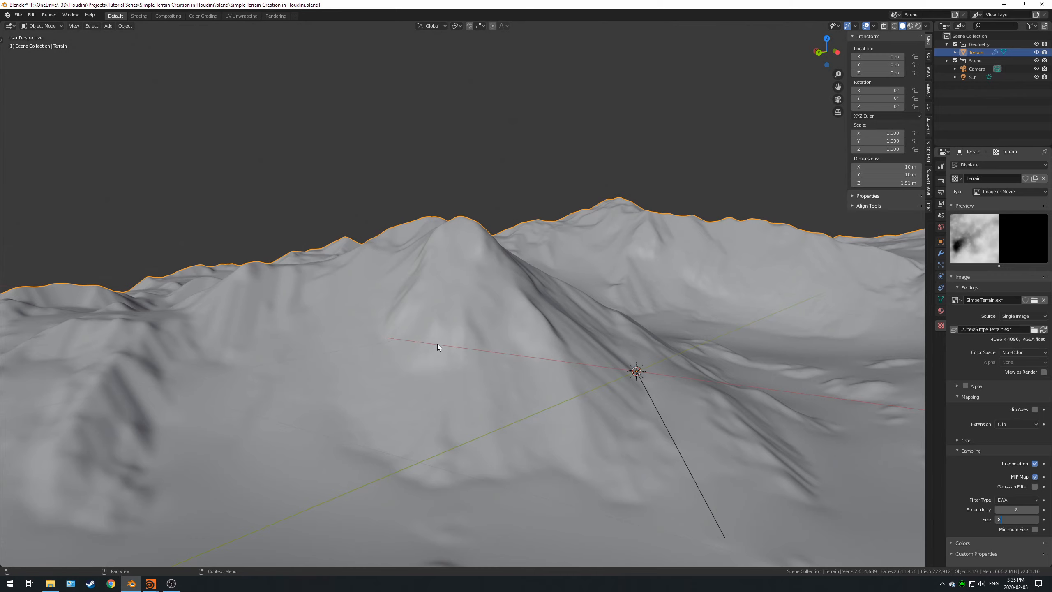
{"action": "key", "text": "Return"}
{"action": "scroll", "coordinate": [438, 344], "scroll_direction": "up", "scroll_amount": 3}
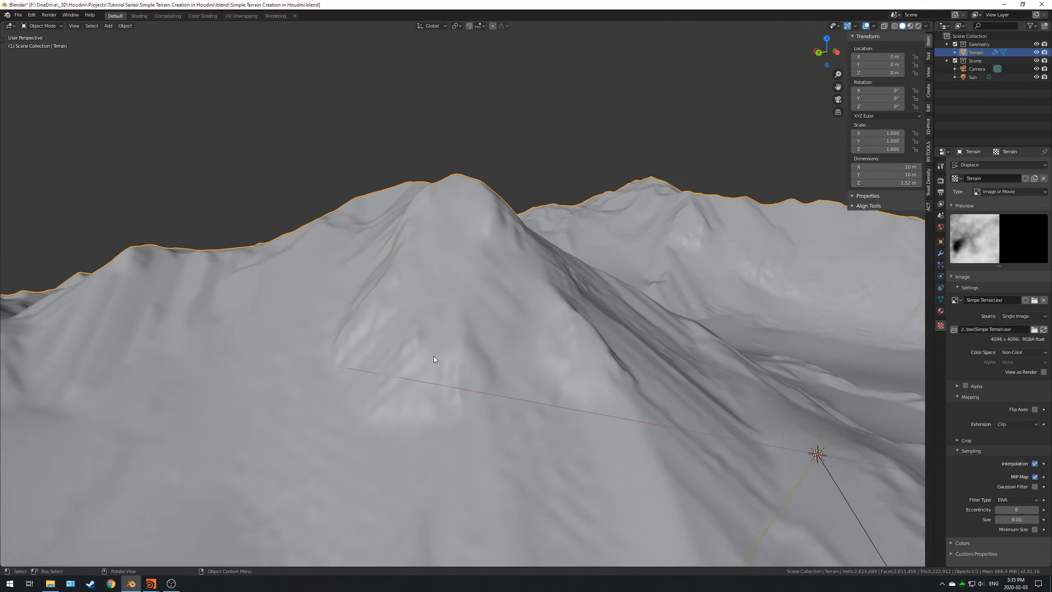
{"action": "middle_click_drag", "start_coordinate": [451, 309], "coordinate": [448, 333]}
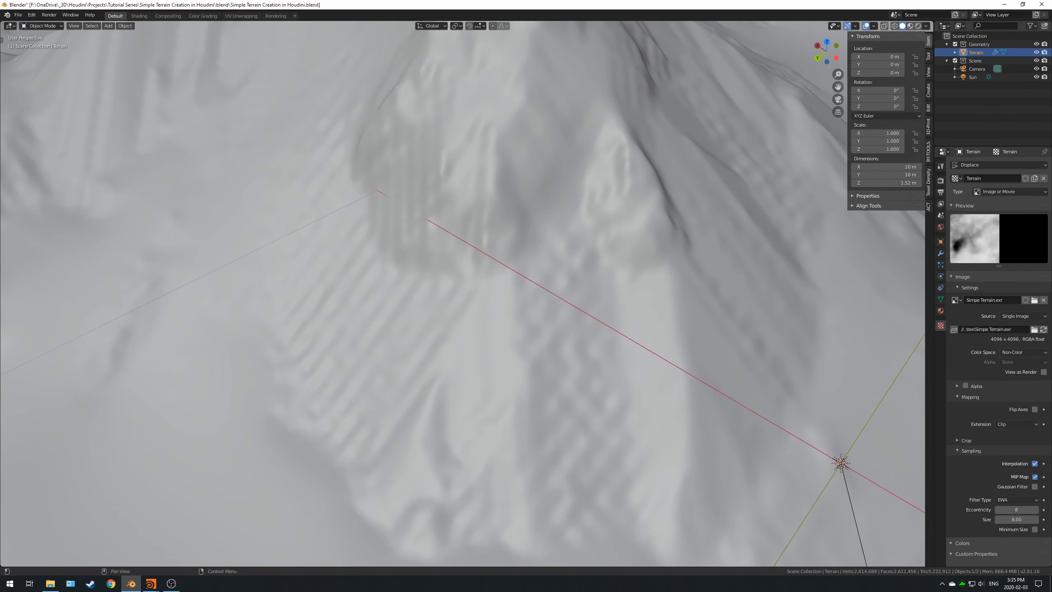
- Set the Terrain texture's filter size back to 1 and return to the camera view
{"action": "left_click", "coordinate": [1013, 519]}
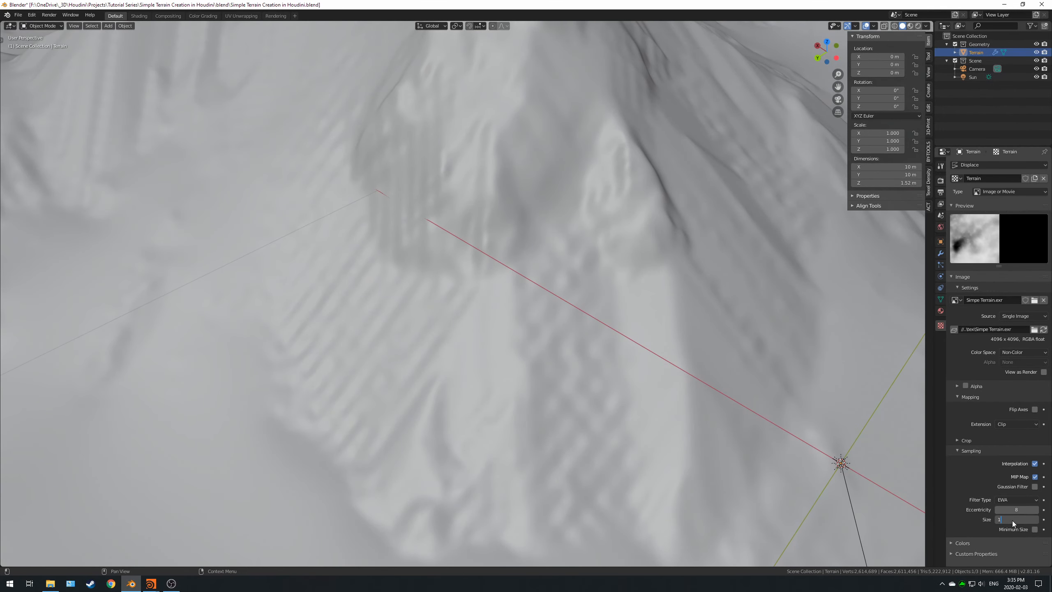
{"action": "type", "text": "1"}
{"action": "key", "text": "Return"}
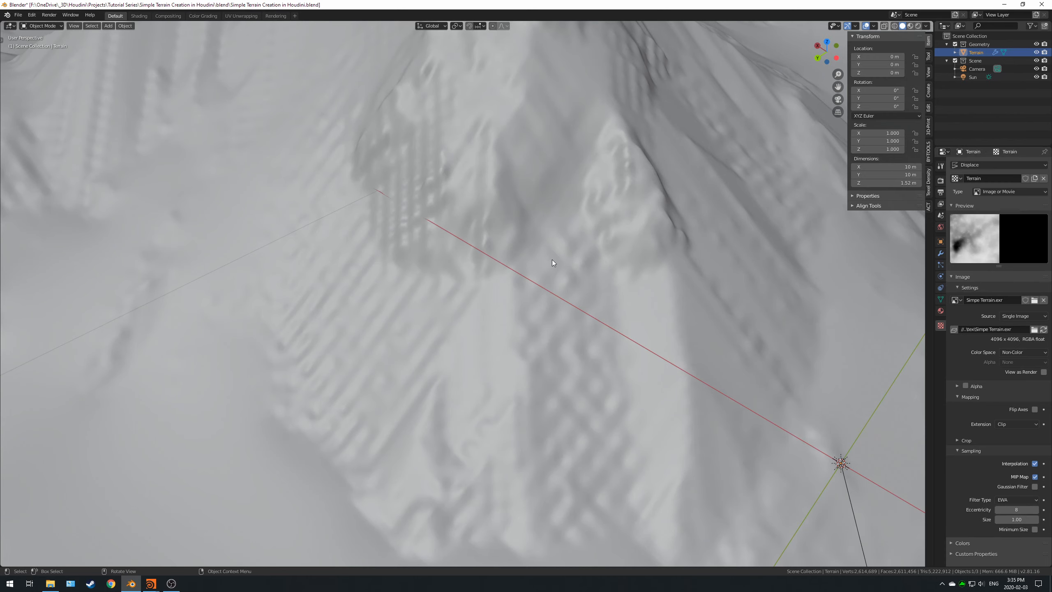
{"action": "key", "text": "KP_0"}
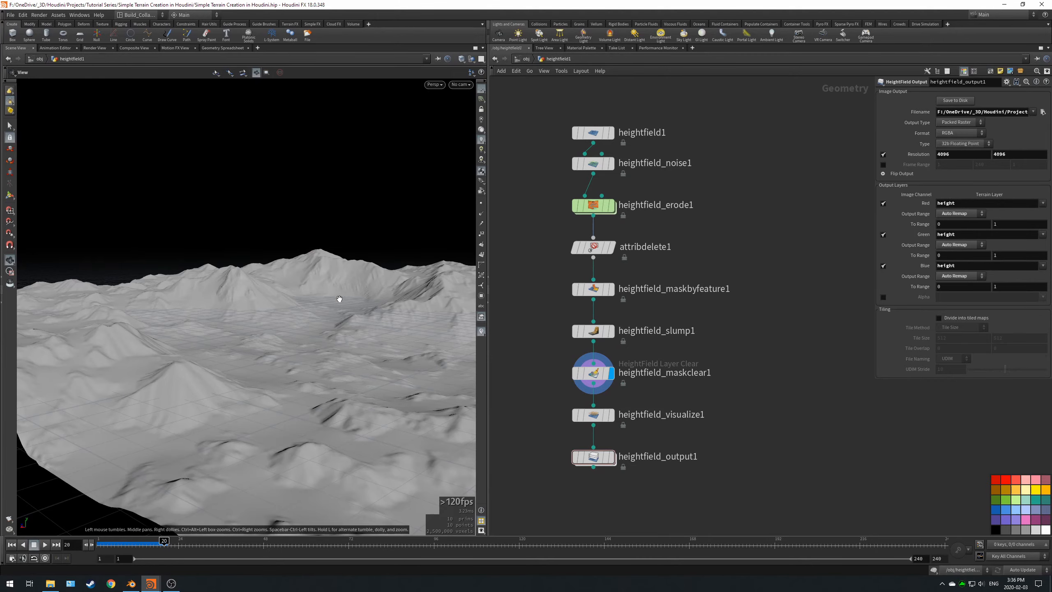
- In Houdini, hide the reference grid in the viewport and inspect the steep mountain slope up close
{"action": "left_click_drag", "start_coordinate": [257, 290], "coordinate": [268, 314]}
{"action": "middle_click_drag", "start_coordinate": [254, 196], "coordinate": [385, 462]}
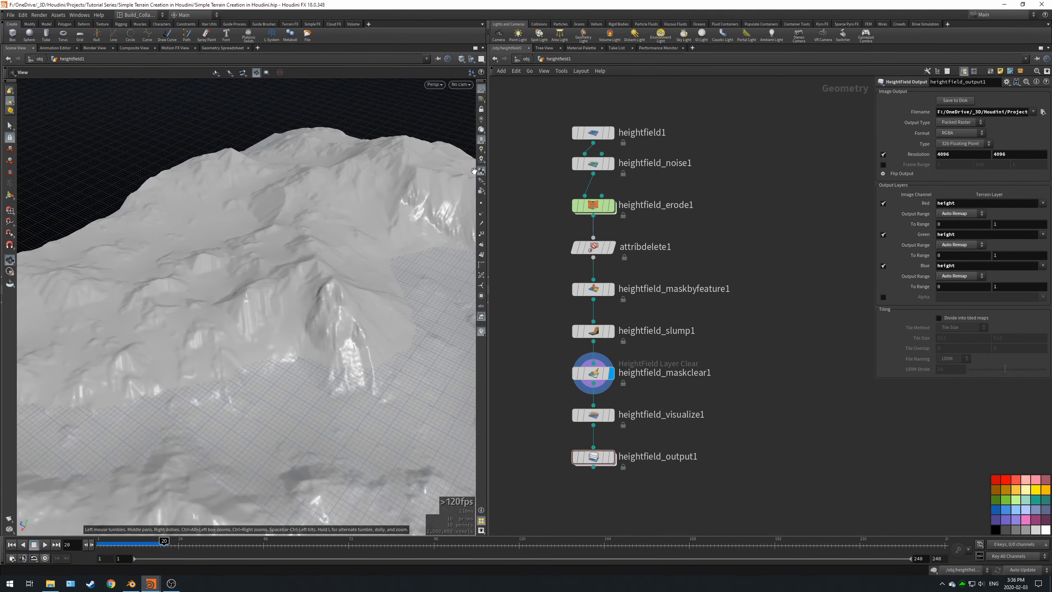
{"action": "left_click", "coordinate": [481, 89]}
{"action": "right_click_drag", "start_coordinate": [245, 404], "coordinate": [335, 284]}
{"action": "scroll", "coordinate": [335, 284], "scroll_direction": "up", "scroll_amount": 5}
{"action": "left_click_drag", "start_coordinate": [340, 294], "coordinate": [385, 292]}
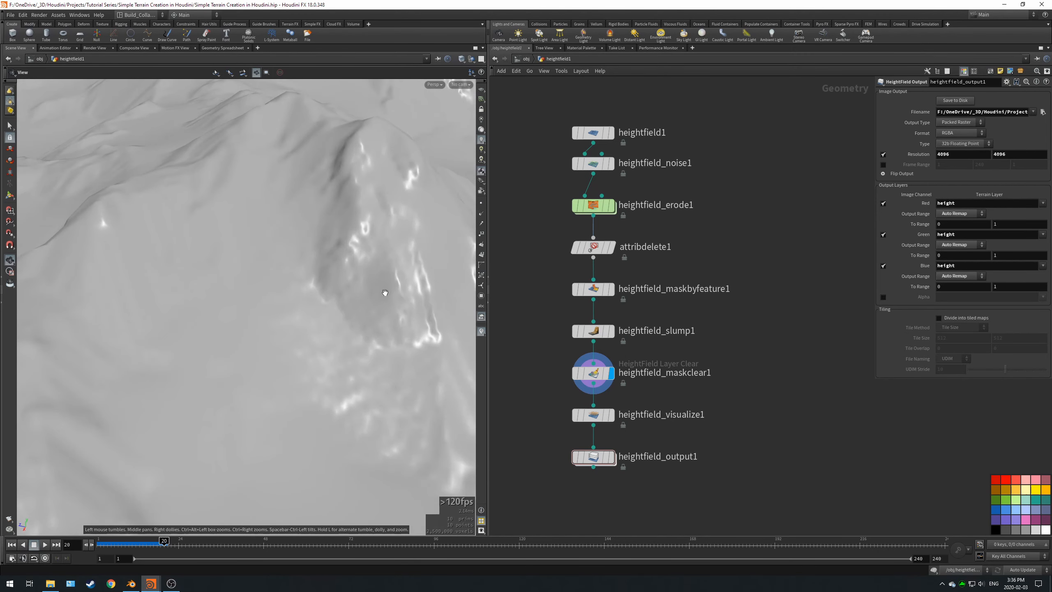
{"action": "middle_click_drag", "start_coordinate": [385, 292], "coordinate": [287, 253]}
{"action": "mouse_move", "coordinate": [287, 252]}
{"action": "left_mouse_down"}
{"action": "mouse_move", "coordinate": [275, 352]}
{"action": "mouse_move", "coordinate": [265, 249]}
{"action": "mouse_move", "coordinate": [281, 286]}
{"action": "mouse_move", "coordinate": [286, 244]}
{"action": "left_mouse_up"}
- Set the grid spacing of the heightfield1 node to 0.5
{"action": "left_click", "coordinate": [586, 135]}
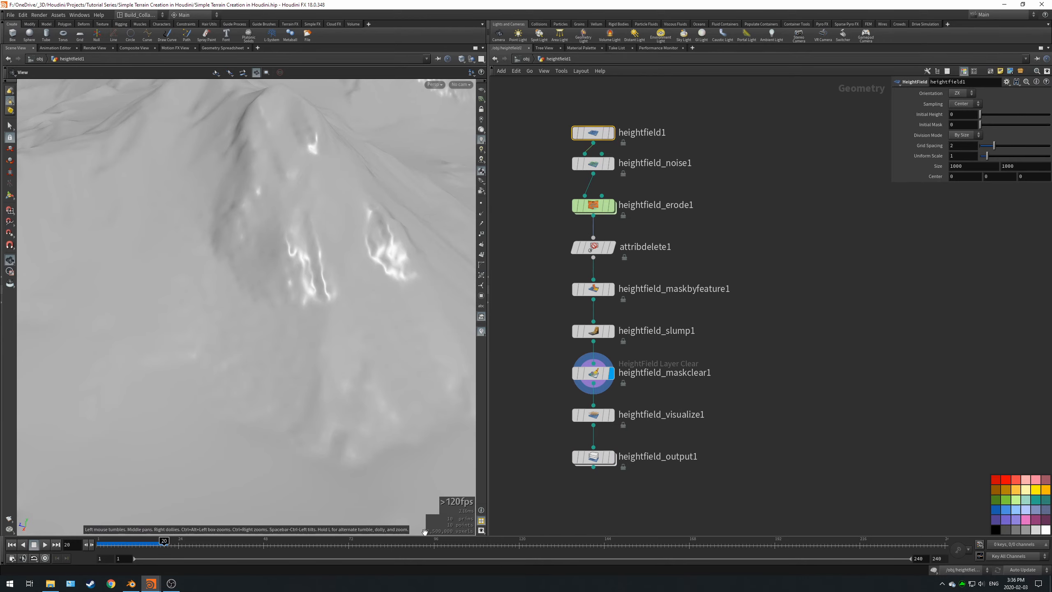
{"action": "scroll", "coordinate": [251, 191], "scroll_direction": "down", "scroll_amount": 4}
{"action": "left_click_drag", "start_coordinate": [251, 191], "coordinate": [352, 417]}
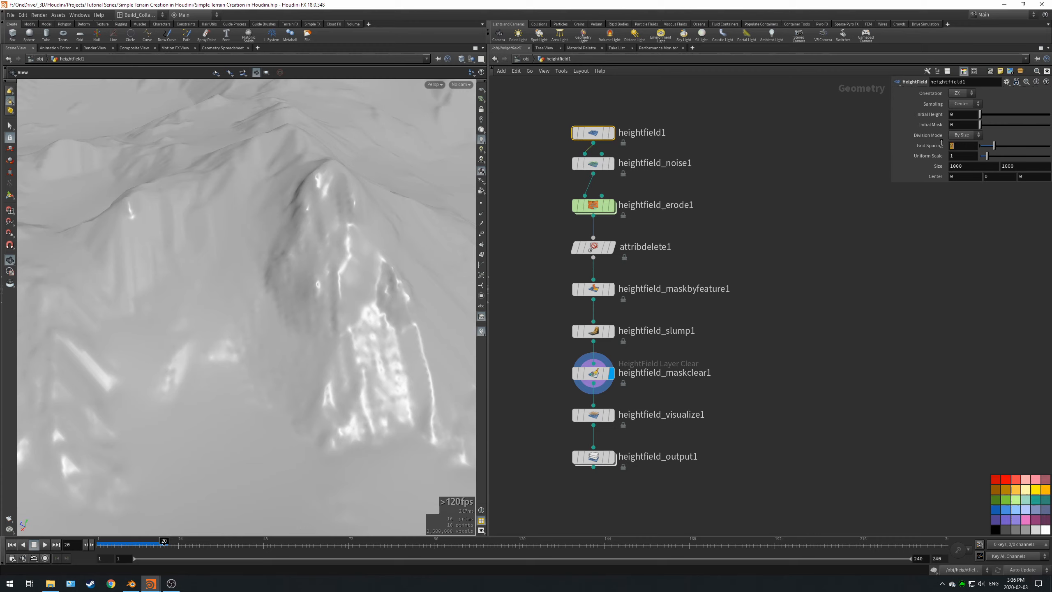
{"action": "type", "text": ".5"}
{"action": "key", "text": "Return"}
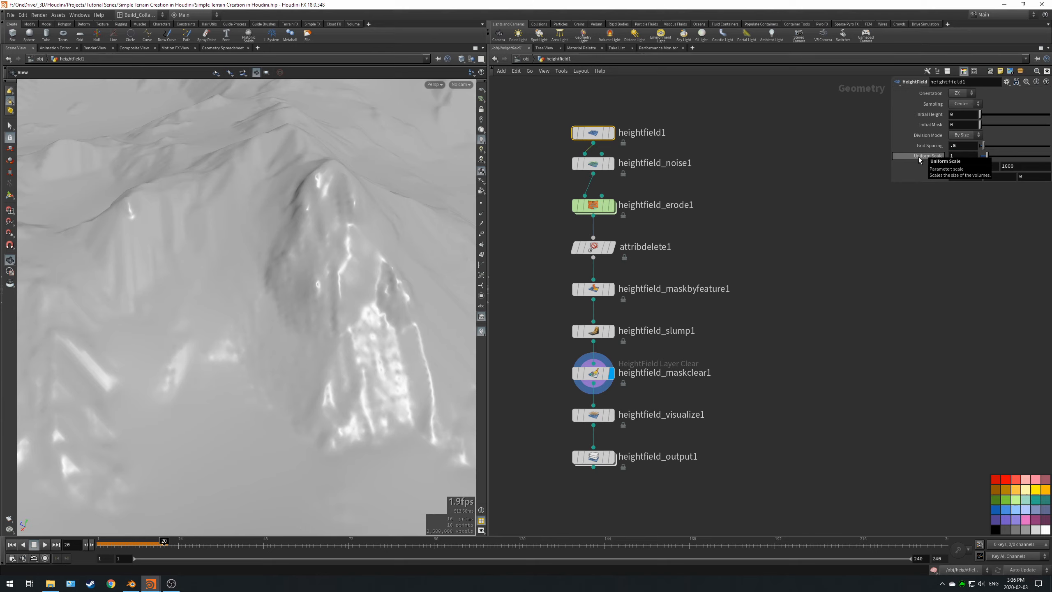
- Display the output of heightfield1 and heightfield_noise1 in turn and inspect the noise terrain before erosion
{"action": "left_click", "coordinate": [612, 133]}
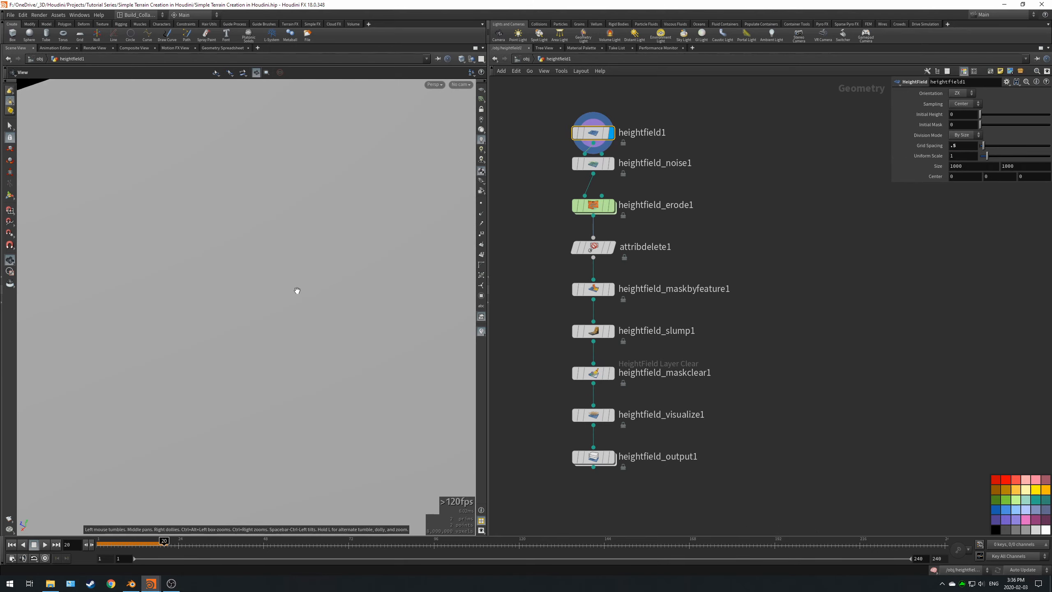
{"action": "mouse_move", "coordinate": [611, 166]}
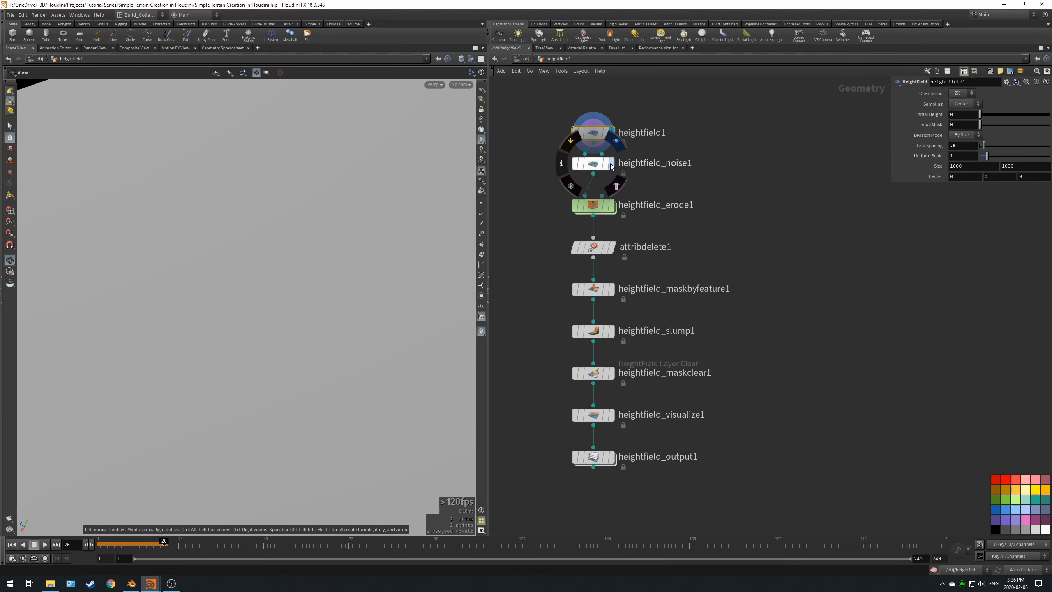
{"action": "right_click_drag", "start_coordinate": [321, 288], "coordinate": [298, 359]}
{"action": "mouse_move", "coordinate": [278, 347]}
{"action": "left_mouse_down"}
{"action": "mouse_move", "coordinate": [286, 401]}
{"action": "mouse_move", "coordinate": [331, 385]}
{"action": "mouse_move", "coordinate": [296, 313]}
{"action": "mouse_move", "coordinate": [277, 334]}
{"action": "left_mouse_up"}
{"action": "mouse_move", "coordinate": [273, 365]}
{"action": "left_mouse_down"}
{"action": "mouse_move", "coordinate": [269, 464]}
{"action": "mouse_move", "coordinate": [274, 371]}
{"action": "left_mouse_up"}
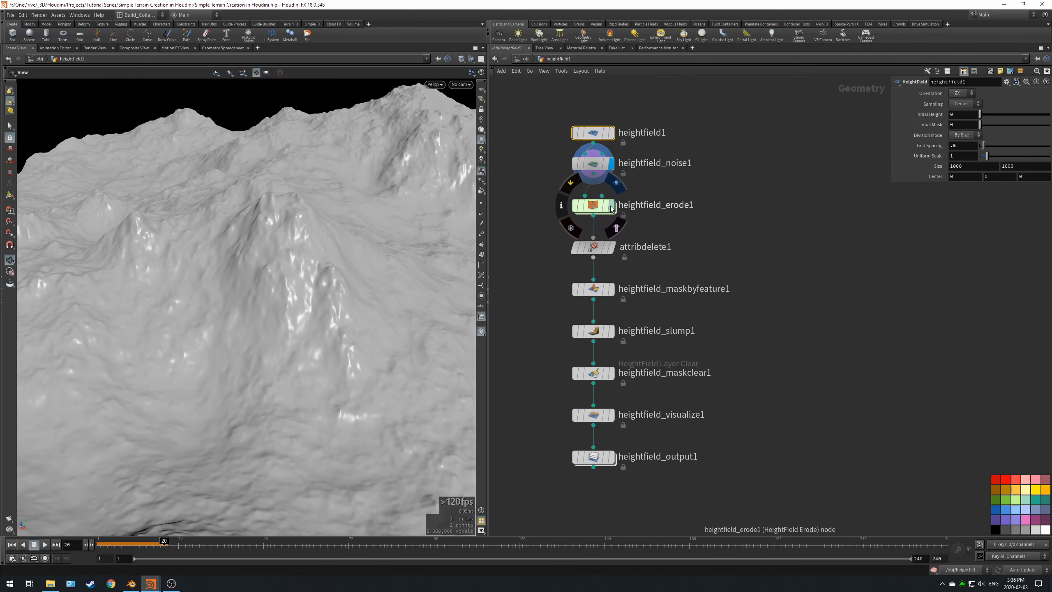
- Display the heightfield_erode1 result and enable Post Smooth in its Debris Flow settings
{"action": "left_click", "coordinate": [612, 206]}
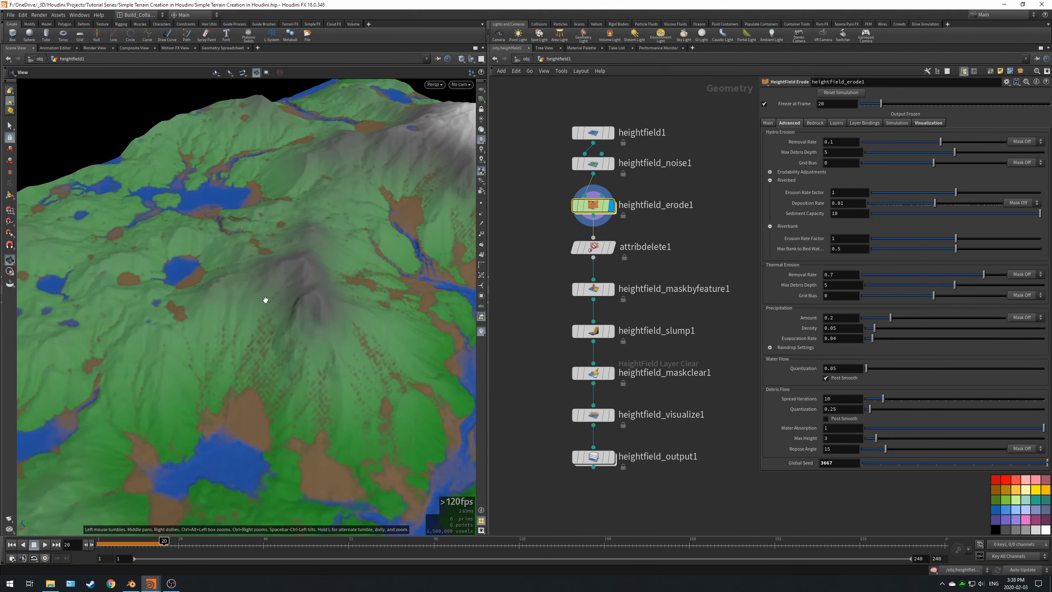
{"action": "left_click_drag", "start_coordinate": [265, 298], "coordinate": [317, 289]}
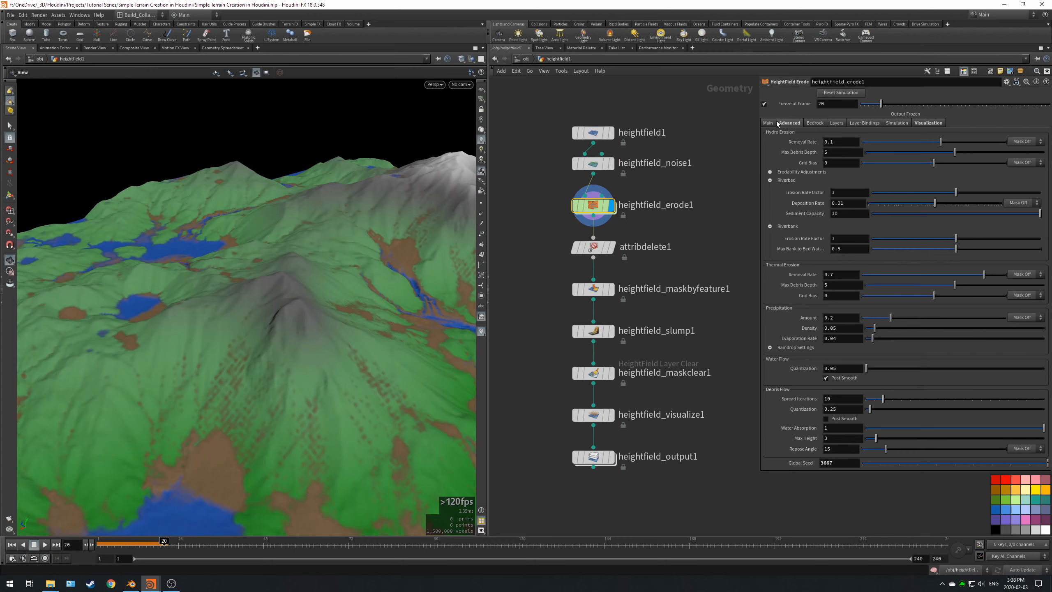
{"action": "left_click", "coordinate": [826, 418]}
- Inspect the eroded mountain slopes and debris deposits up close and from a distance for stepping artifacts
{"action": "left_click_drag", "start_coordinate": [265, 315], "coordinate": [235, 354]}
{"action": "right_click_drag", "start_coordinate": [235, 354], "coordinate": [252, 301]}
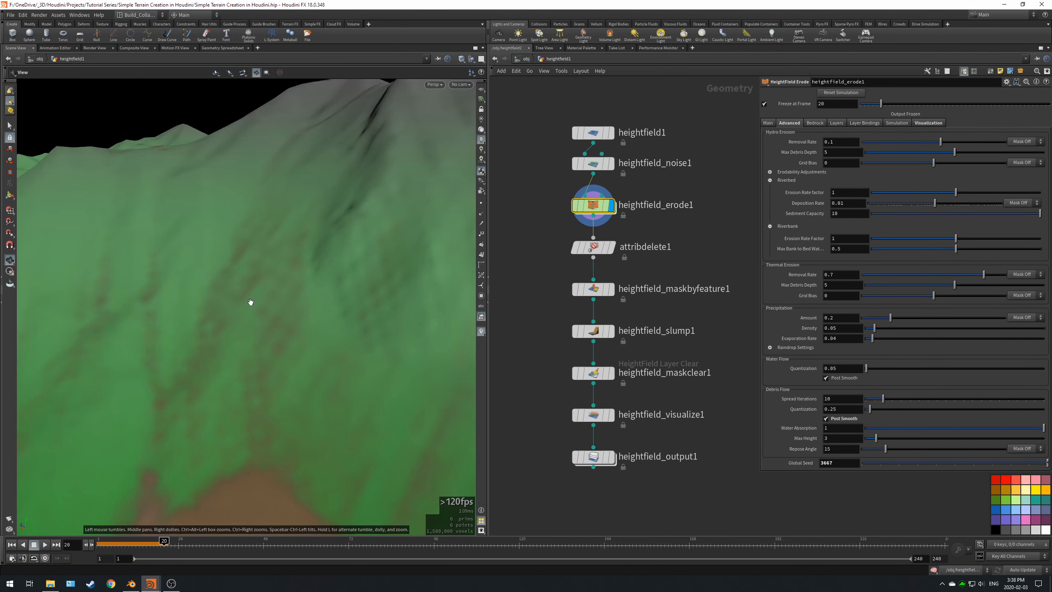
{"action": "left_click_drag", "start_coordinate": [252, 301], "coordinate": [258, 313]}
{"action": "right_click_drag", "start_coordinate": [257, 228], "coordinate": [290, 373]}
{"action": "left_click_drag", "start_coordinate": [290, 373], "coordinate": [198, 273]}
{"action": "middle_click_drag", "start_coordinate": [198, 272], "coordinate": [331, 278]}
{"action": "left_click_drag", "start_coordinate": [331, 278], "coordinate": [258, 290]}
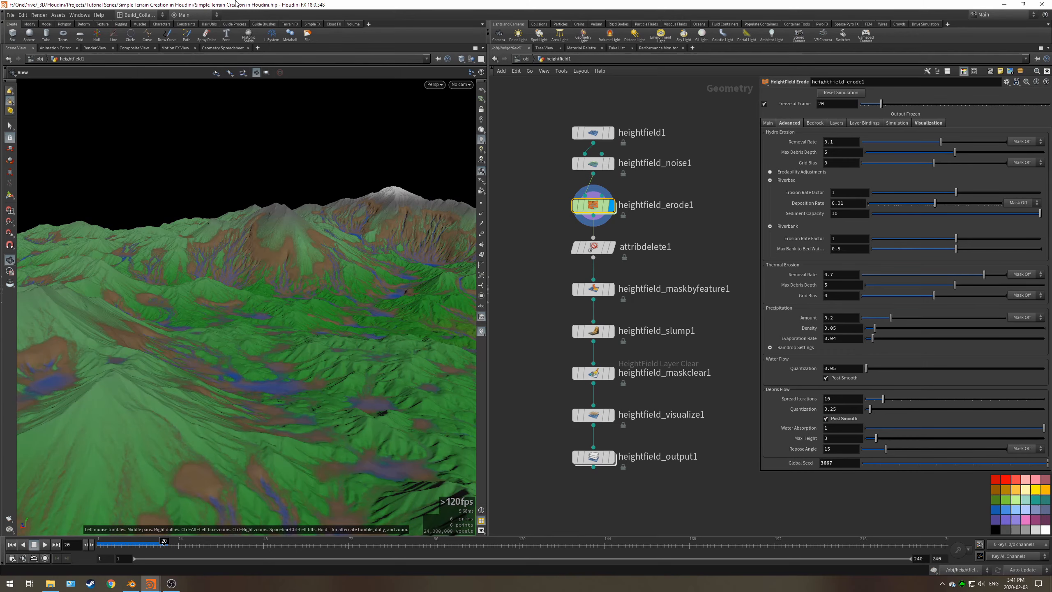
{"action": "left_click_drag", "start_coordinate": [294, 176], "coordinate": [226, 129]}
{"action": "left_click_drag", "start_coordinate": [298, 253], "coordinate": [263, 225]}
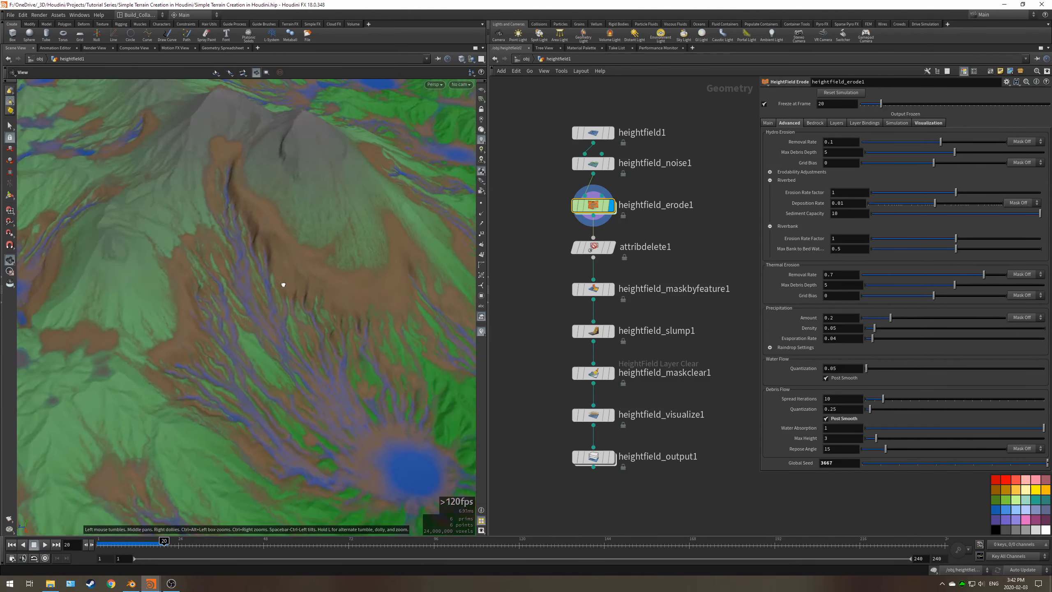
- Compare the eroded terrain with heightfield_erode1's debris flow Post Smooth off, and turn Post Smooth back on
{"action": "left_click_drag", "start_coordinate": [357, 291], "coordinate": [259, 244]}
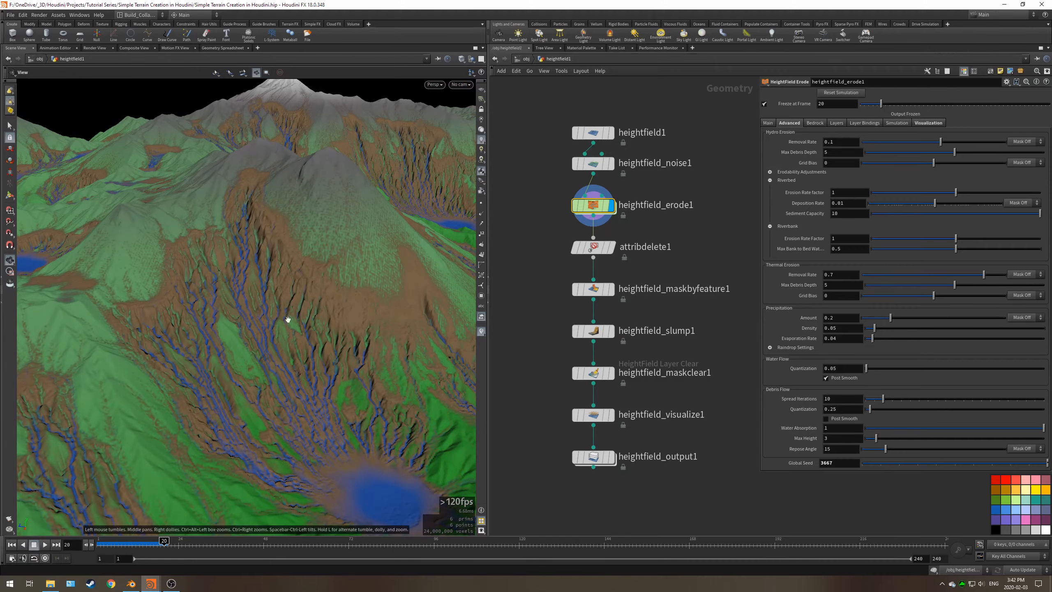
{"action": "left_click_drag", "start_coordinate": [286, 319], "coordinate": [254, 275]}
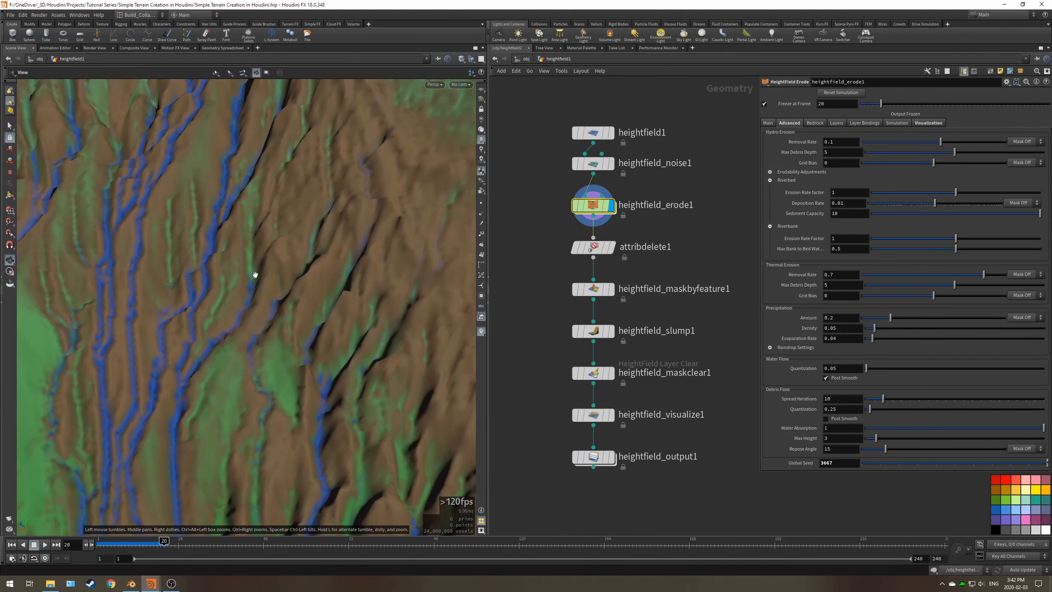
{"action": "scroll", "coordinate": [252, 277], "scroll_direction": "down", "scroll_amount": 10}
{"action": "middle_click_drag", "start_coordinate": [256, 276], "coordinate": [258, 259]}
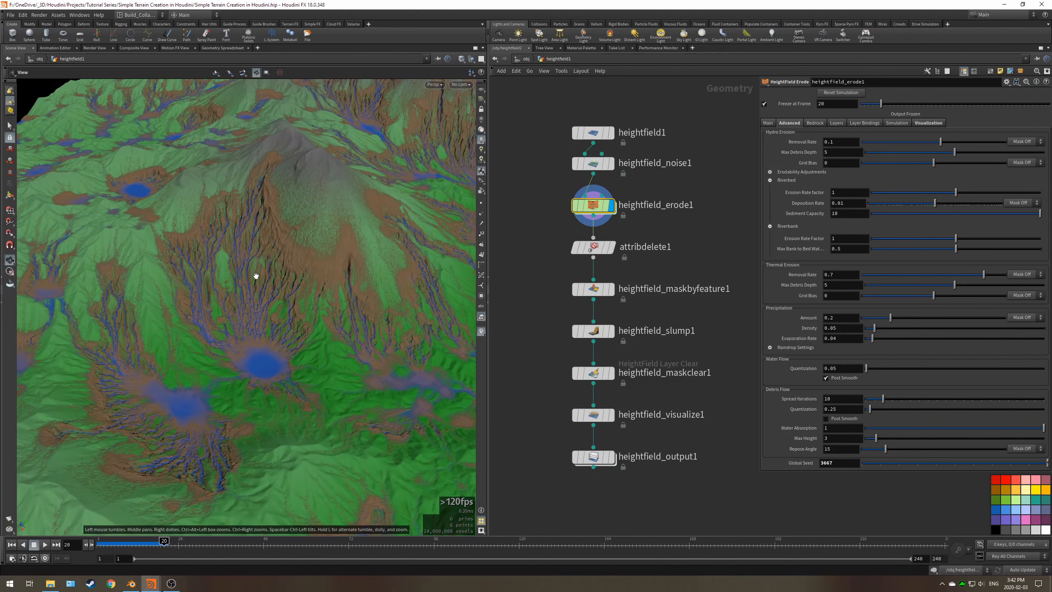
{"action": "left_click", "coordinate": [826, 419]}
{"action": "scroll", "coordinate": [216, 241], "scroll_direction": "up", "scroll_amount": 3}
{"action": "left_click_drag", "start_coordinate": [215, 241], "coordinate": [327, 282]}
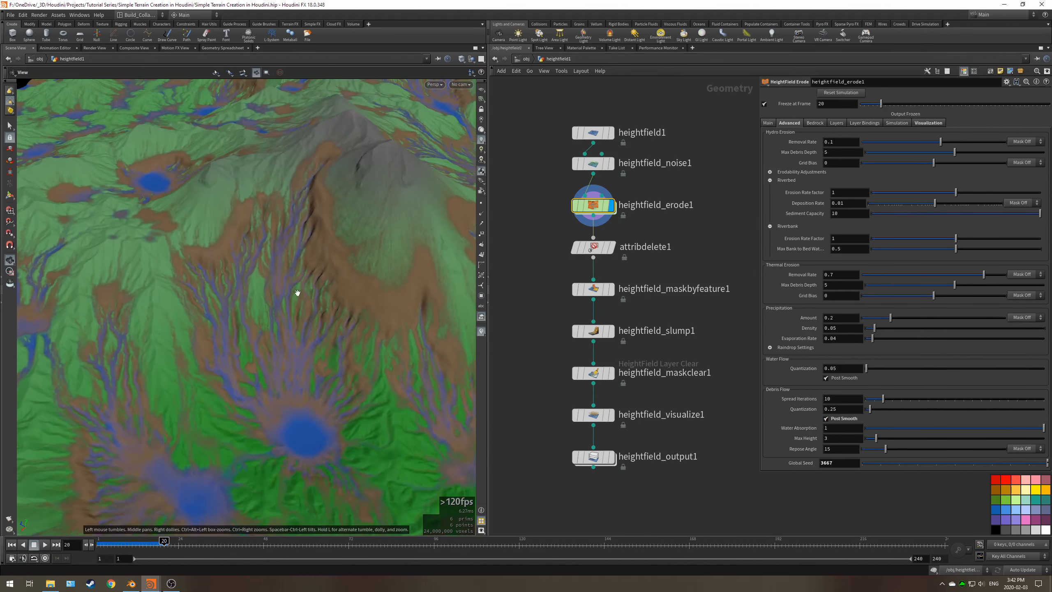
- Display the attribdelete1 result and check how debris flow Post Smooth affects the uncoloured terrain
{"action": "left_click", "coordinate": [610, 248]}
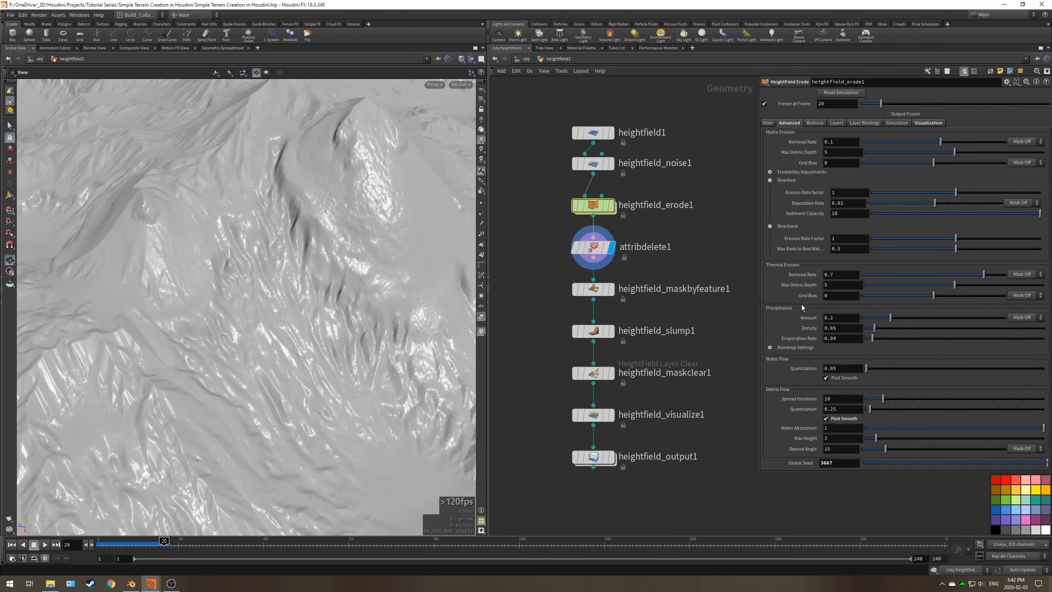
{"action": "left_click", "coordinate": [826, 419]}
{"action": "left_click_drag", "start_coordinate": [265, 232], "coordinate": [259, 318]}
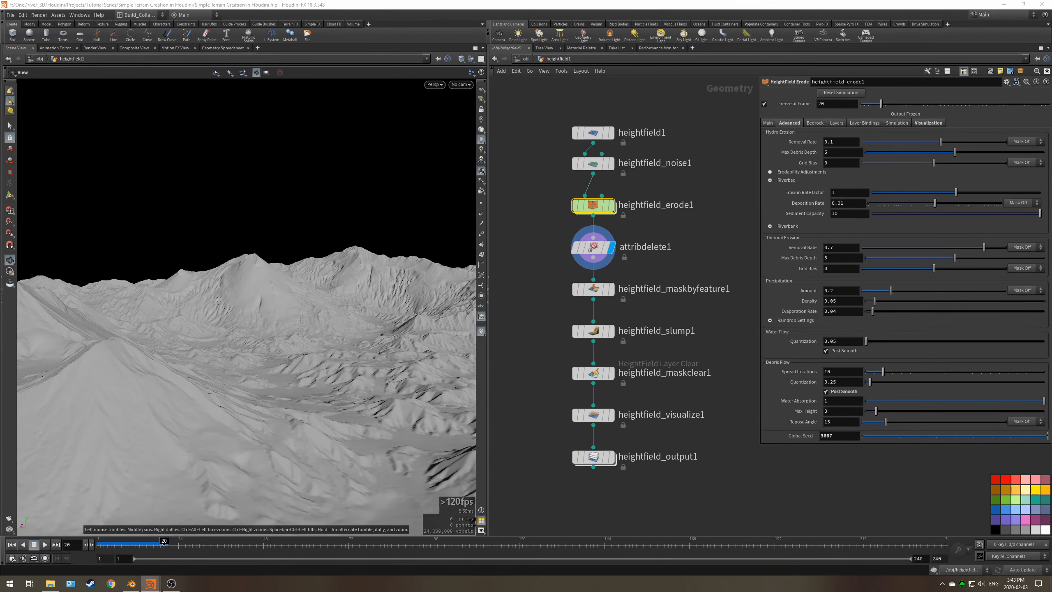
- Display heightfield_maskbyfeature1, set its Max Slope Angle to 60.5 and Min Slope Angle to 27.8, and shift the slope ramp's upper point slightly
{"action": "left_click", "coordinate": [593, 289]}
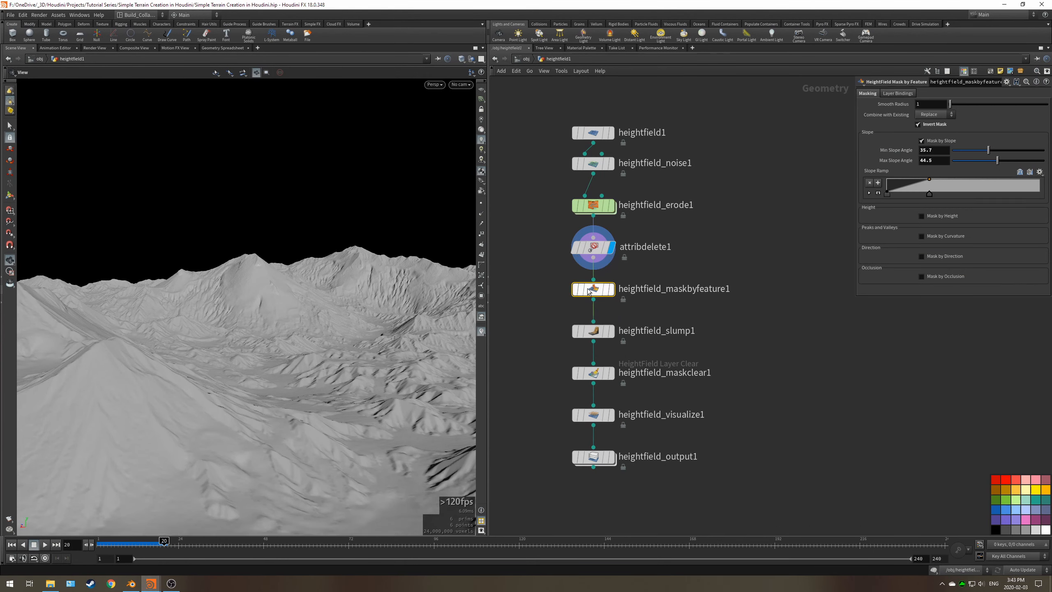
{"action": "left_click_drag", "start_coordinate": [312, 382], "coordinate": [248, 342]}
{"action": "left_click", "coordinate": [611, 289]}
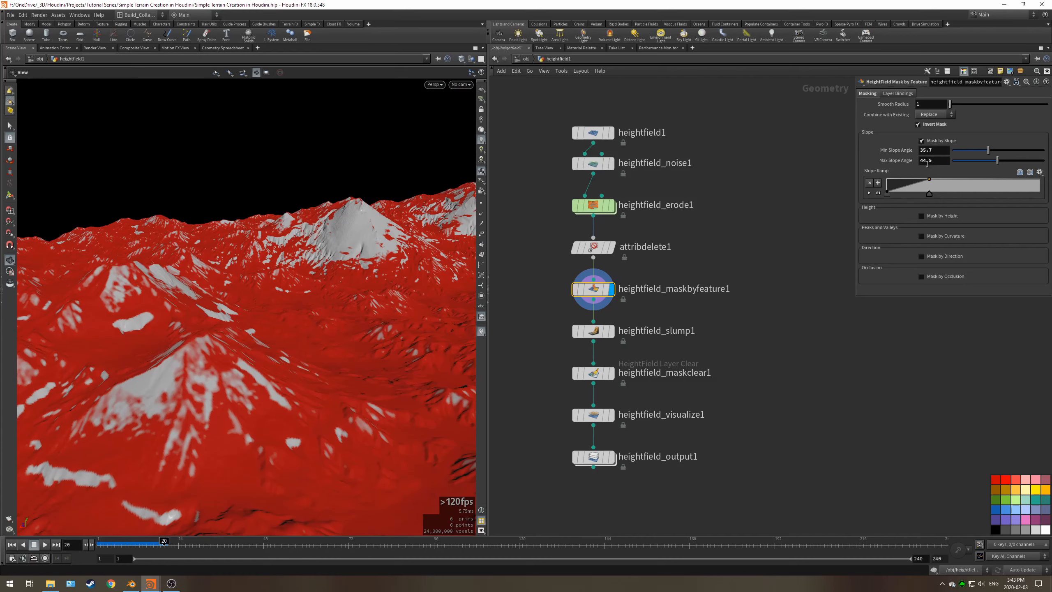
{"action": "left_click_drag", "start_coordinate": [998, 162], "coordinate": [1018, 166]}
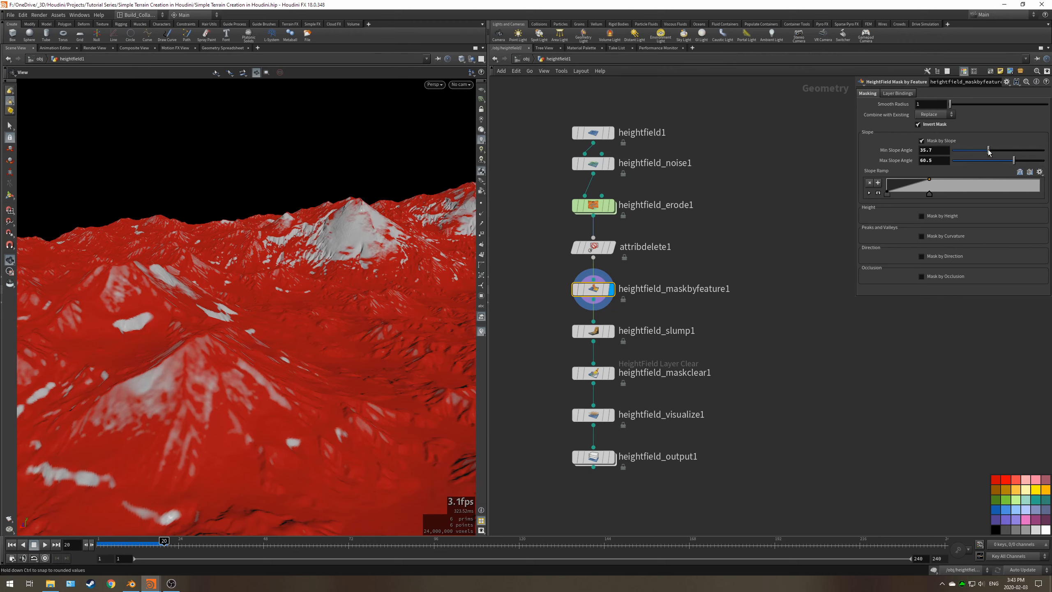
{"action": "left_click_drag", "start_coordinate": [989, 151], "coordinate": [980, 152]}
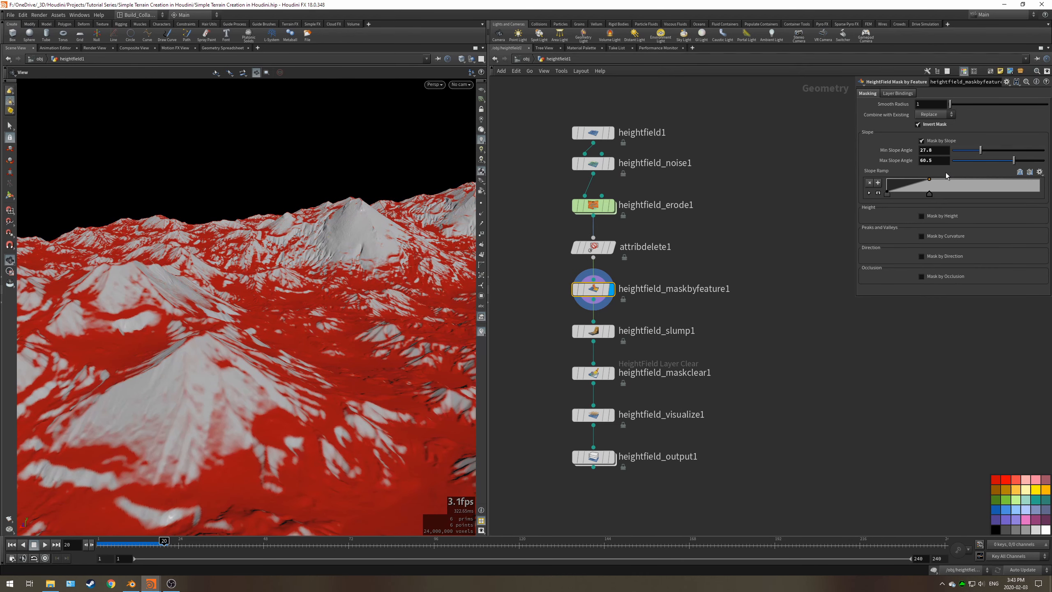
{"action": "left_click_drag", "start_coordinate": [930, 194], "coordinate": [934, 194]}
{"action": "left_click_drag", "start_coordinate": [277, 298], "coordinate": [360, 175]}
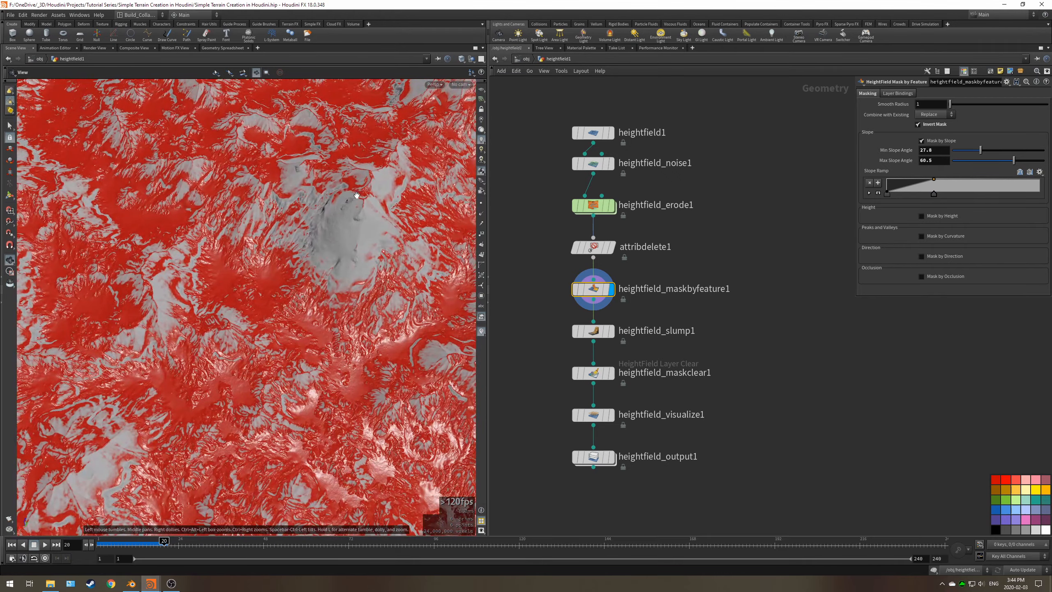
{"action": "left_click_drag", "start_coordinate": [235, 339], "coordinate": [283, 330]}
{"action": "middle_click_drag", "start_coordinate": [282, 330], "coordinate": [323, 199]}
{"action": "left_click_drag", "start_coordinate": [290, 356], "coordinate": [309, 311]}
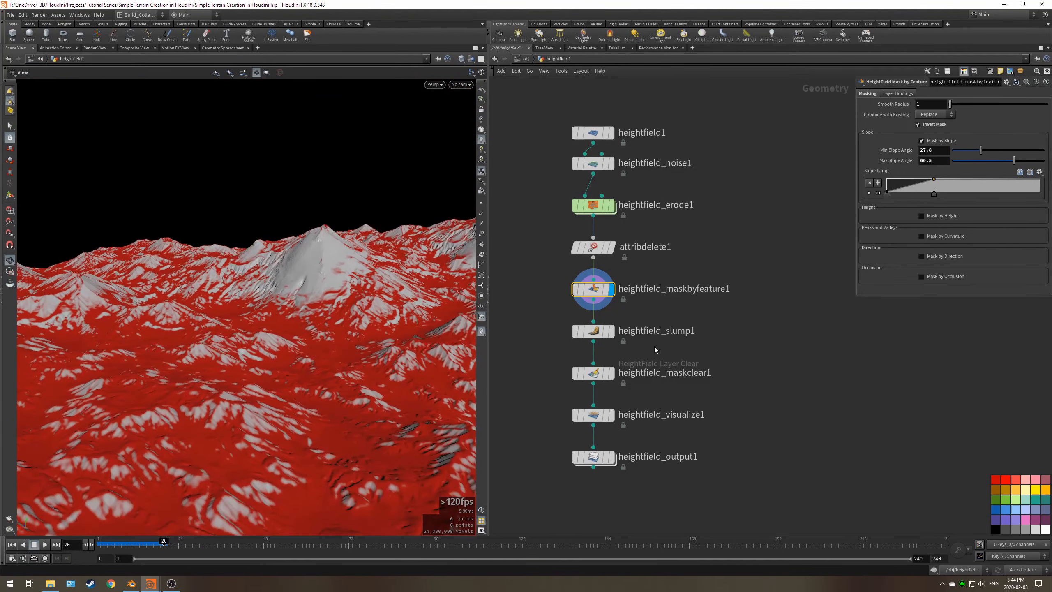
- Preview the heightfield_slump1 result, display heightfield_maskclear1 and save the scene
{"action": "left_click", "coordinate": [613, 333]}
{"action": "left_click", "coordinate": [599, 331]}
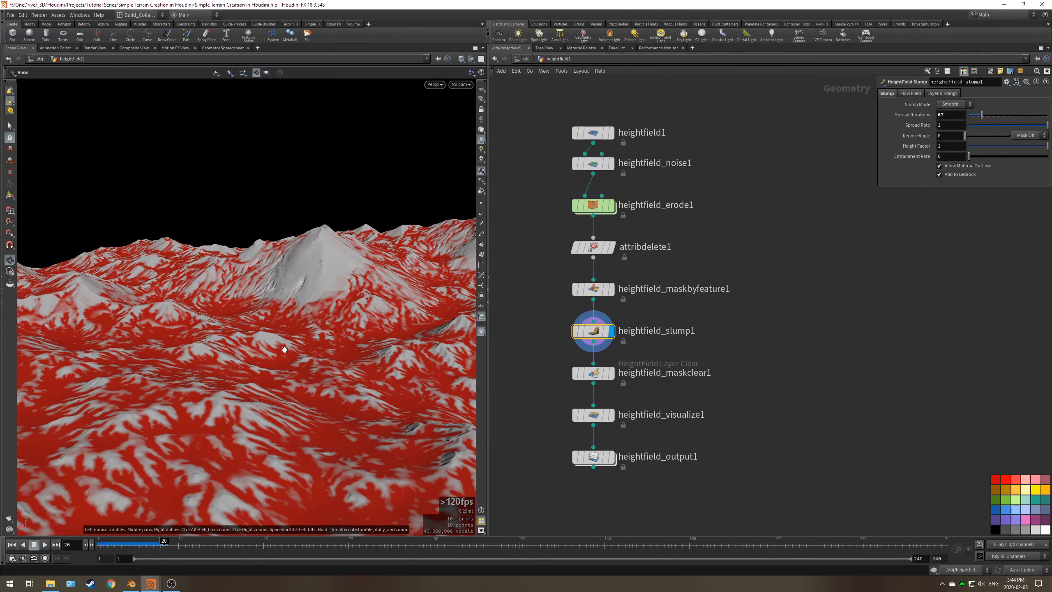
{"action": "middle_click_drag", "start_coordinate": [284, 347], "coordinate": [340, 273]}
{"action": "left_click", "coordinate": [611, 373]}
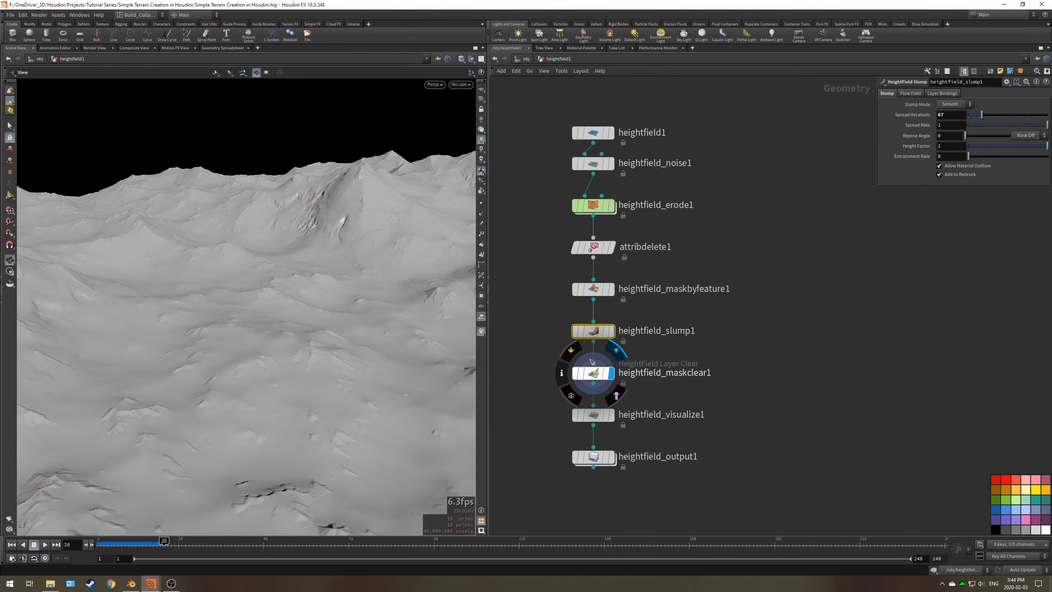
{"action": "key", "text": "ctrl+s"}
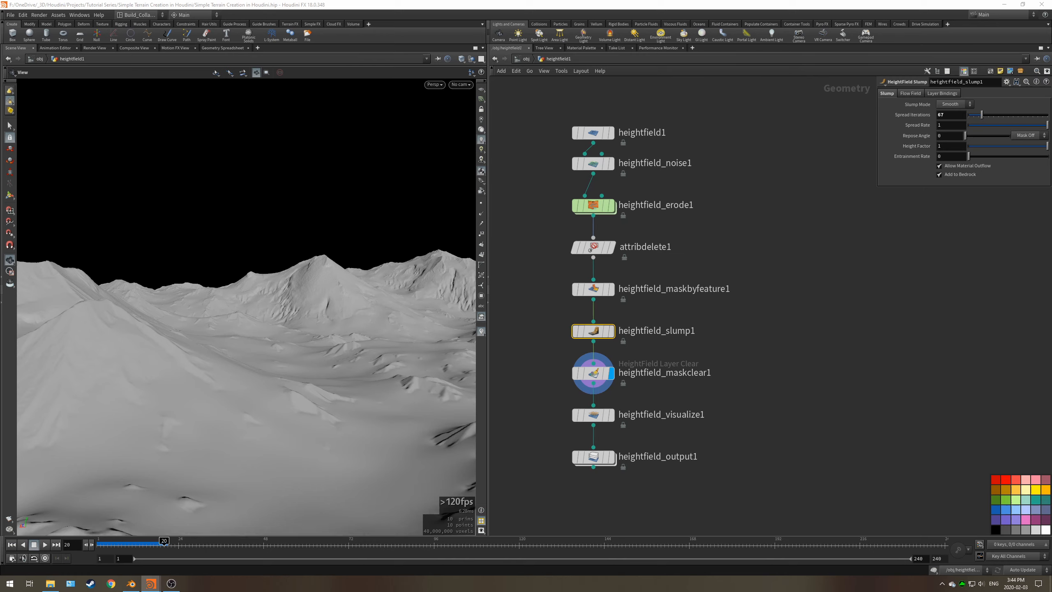
- Set heightfield_slump1 to Granular mode with a Spread Rate of 0.1 and 75 Spread Iterations, and check the terrain
{"action": "left_click", "coordinate": [954, 103]}
{"action": "left_click", "coordinate": [952, 125]}
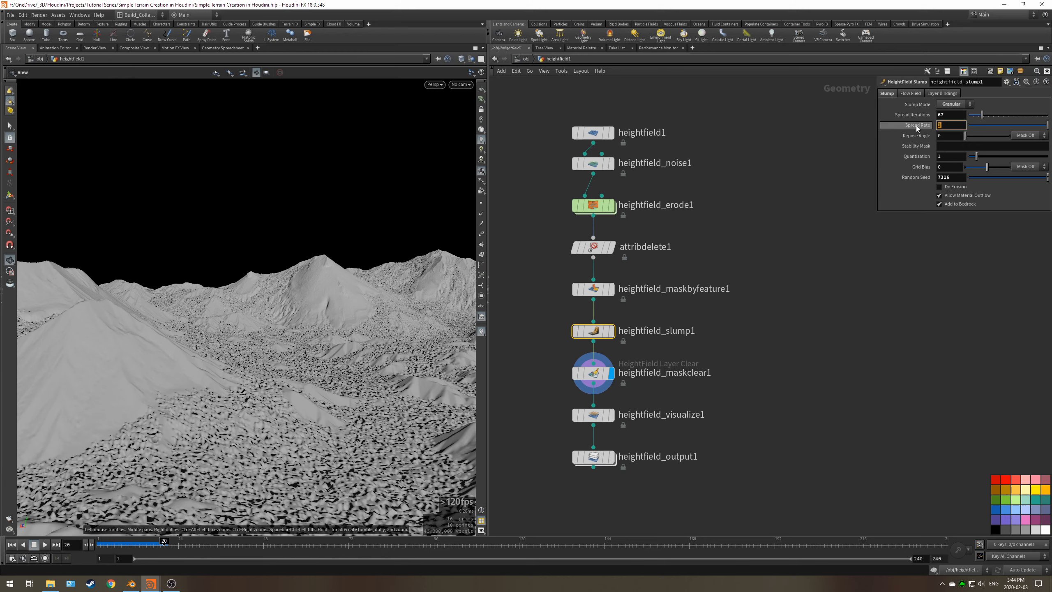
{"action": "key", "text": "Return"}
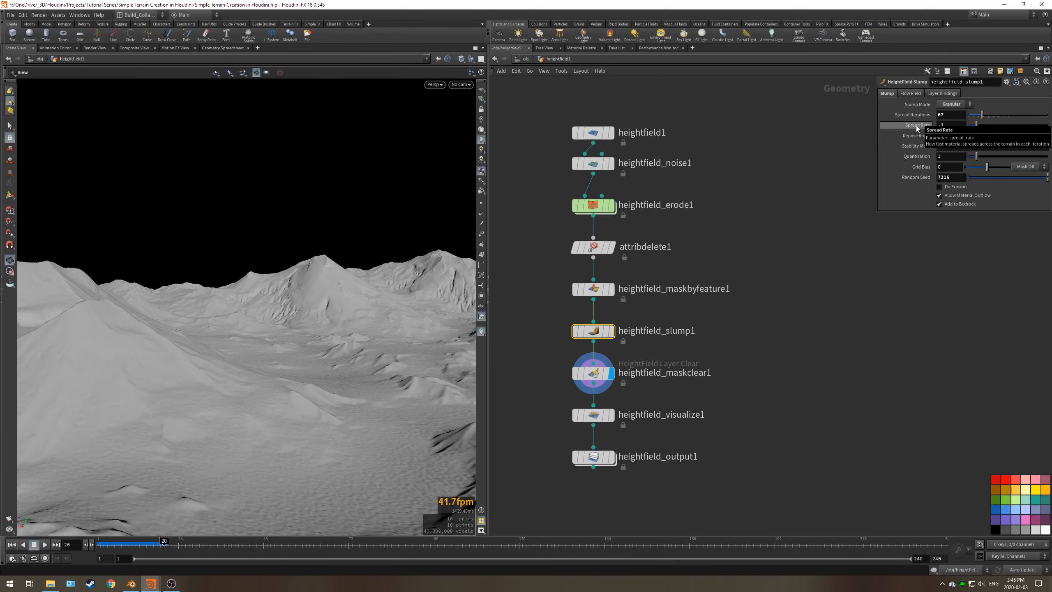
{"action": "left_click_drag", "start_coordinate": [954, 115], "coordinate": [920, 107]}
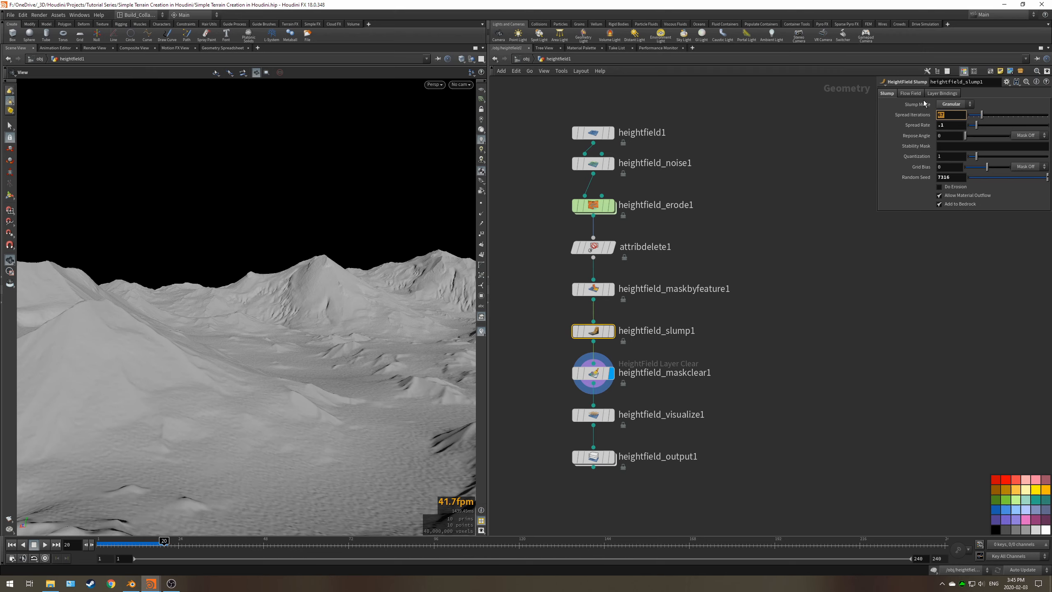
{"action": "type", "text": "75"}
{"action": "key", "text": "Return"}
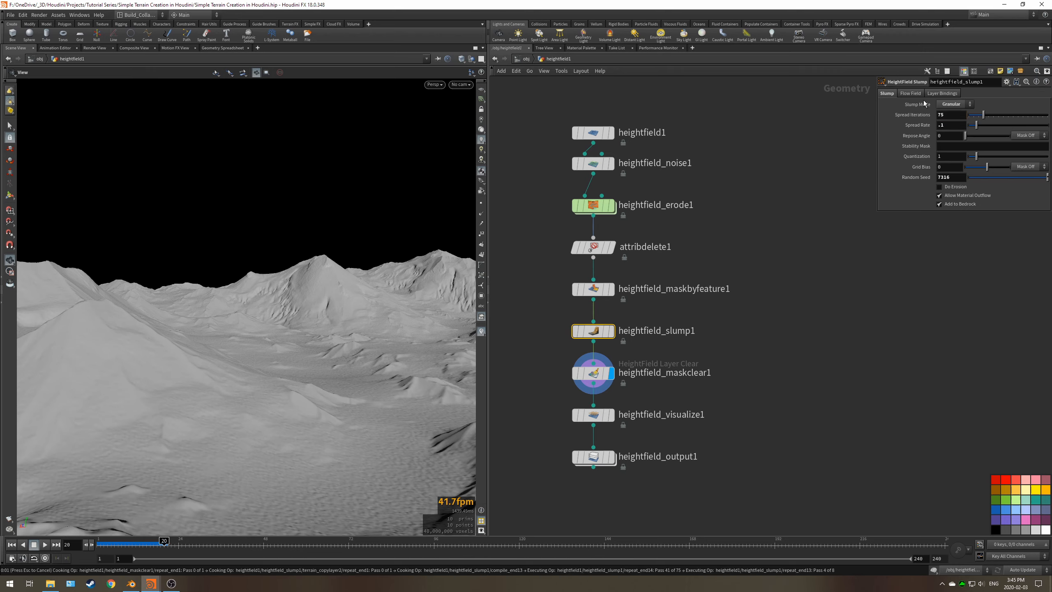
{"action": "left_click_drag", "start_coordinate": [320, 282], "coordinate": [273, 337]}
{"action": "left_click_drag", "start_coordinate": [353, 394], "coordinate": [299, 349]}
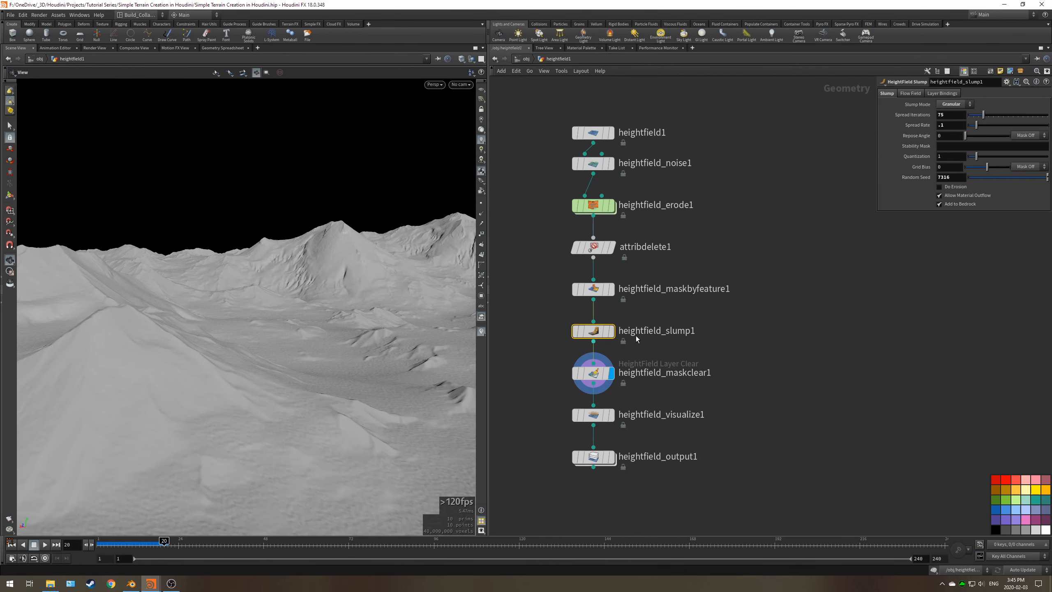
- Select heightfield_output1, save the scene and display the output node's result
{"action": "left_click", "coordinate": [593, 457]}
{"action": "key", "text": "ctrl+s"}
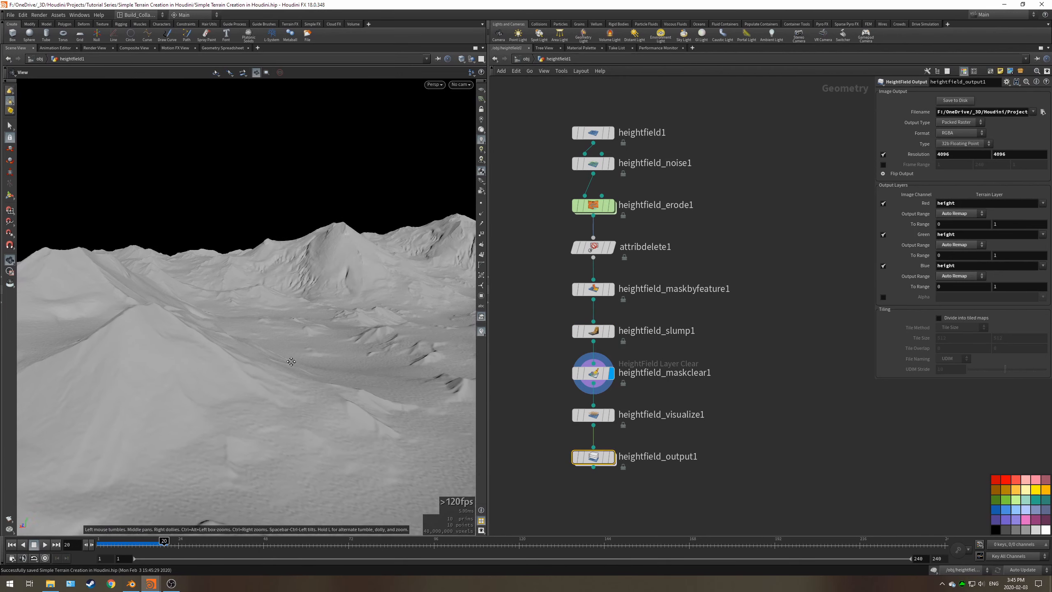
{"action": "left_click", "coordinate": [611, 457]}
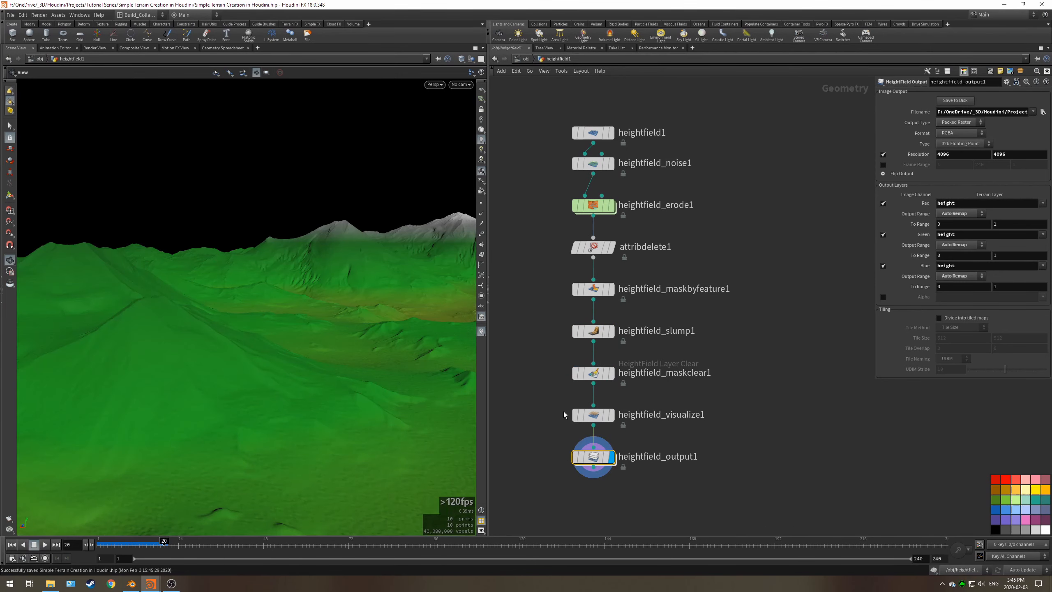
- Set Simpe Terrain.exr as the output image file and save the heightmap to disk
{"action": "left_click", "coordinate": [1042, 112]}
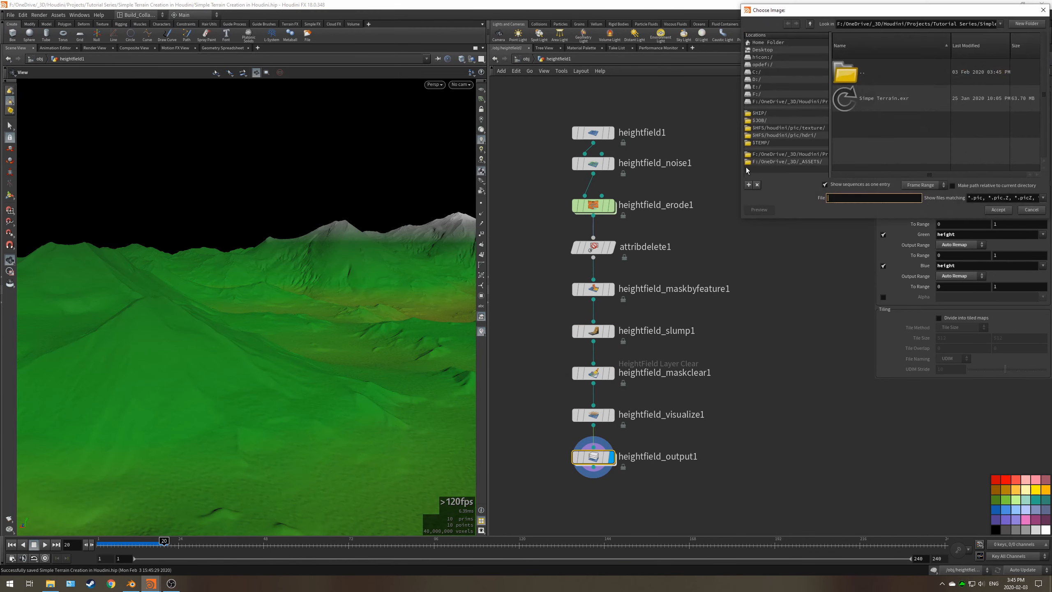
{"action": "left_click", "coordinate": [884, 97]}
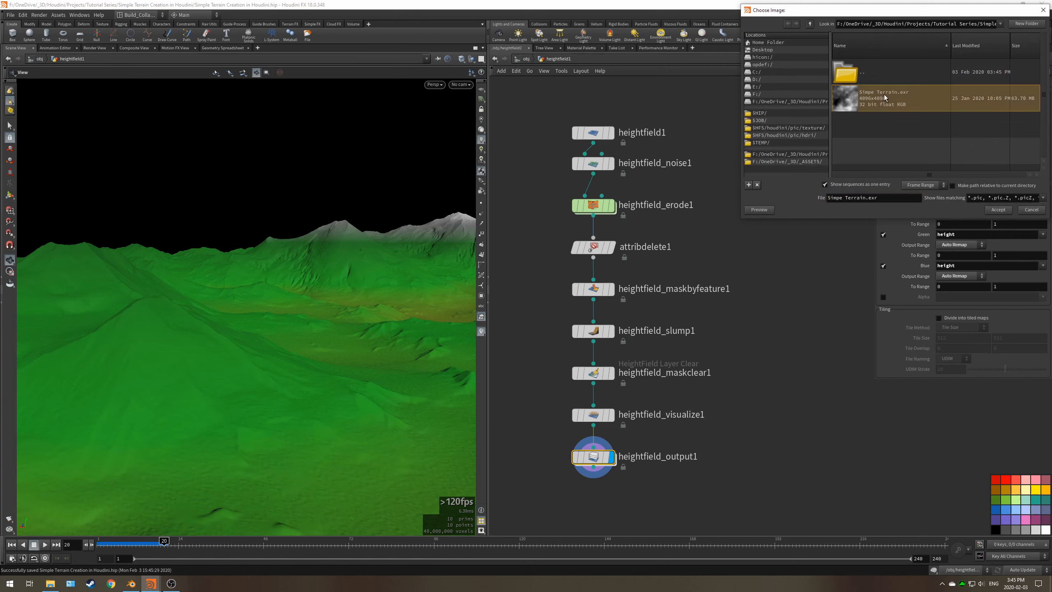
{"action": "left_click", "coordinate": [998, 210]}
{"action": "left_click", "coordinate": [959, 100]}
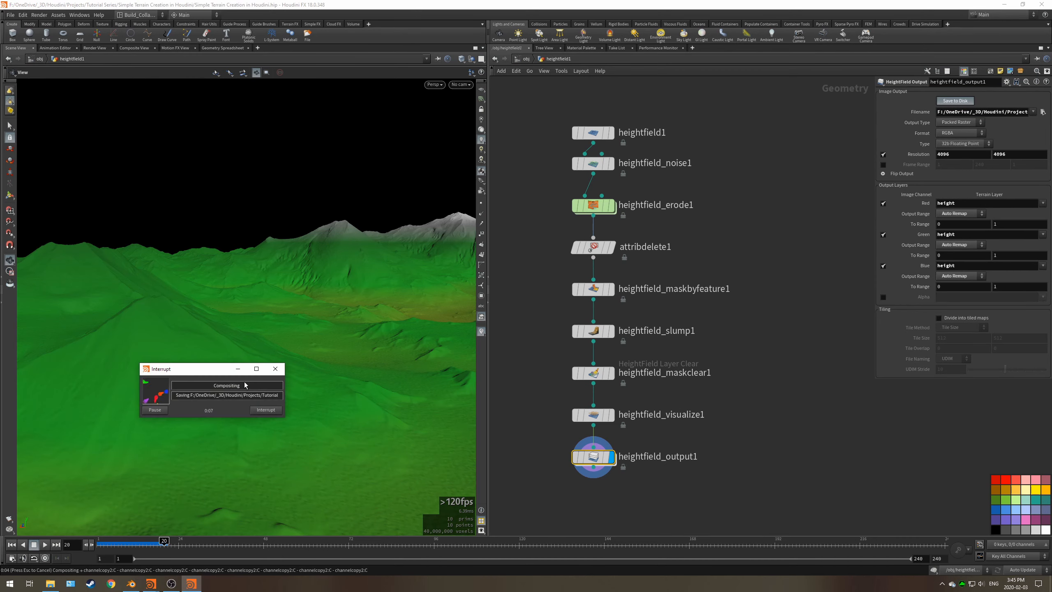
- Switch to Blender and reload the Simpe Terrain.exr image in the Terrain displacement texture
{"action": "left_click", "coordinate": [131, 584]}
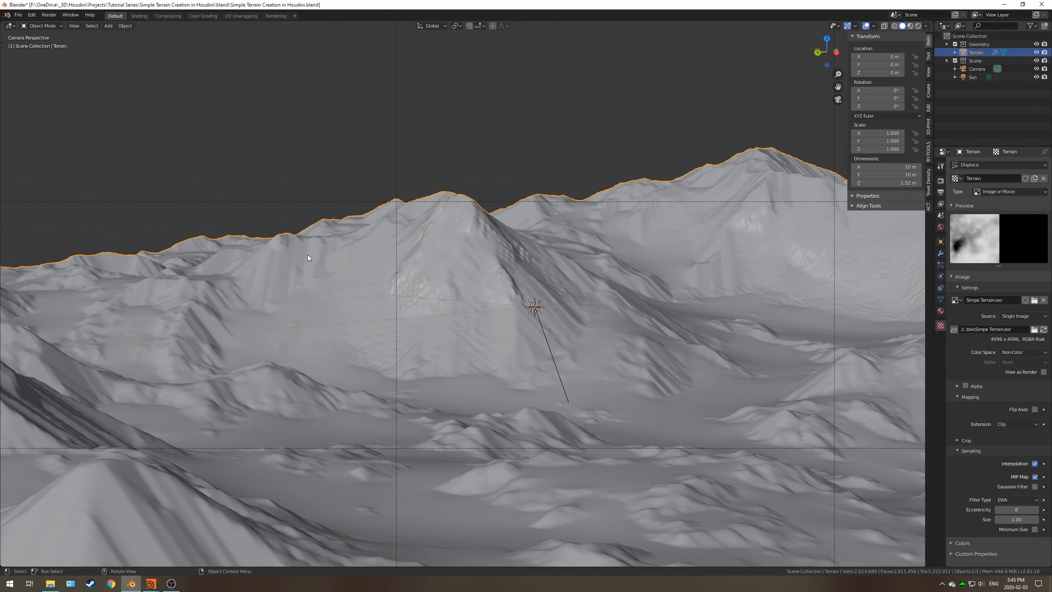
{"action": "scroll", "coordinate": [495, 250], "scroll_direction": "down", "scroll_amount": 4}
{"action": "scroll", "coordinate": [499, 329], "scroll_direction": "up", "scroll_amount": 3}
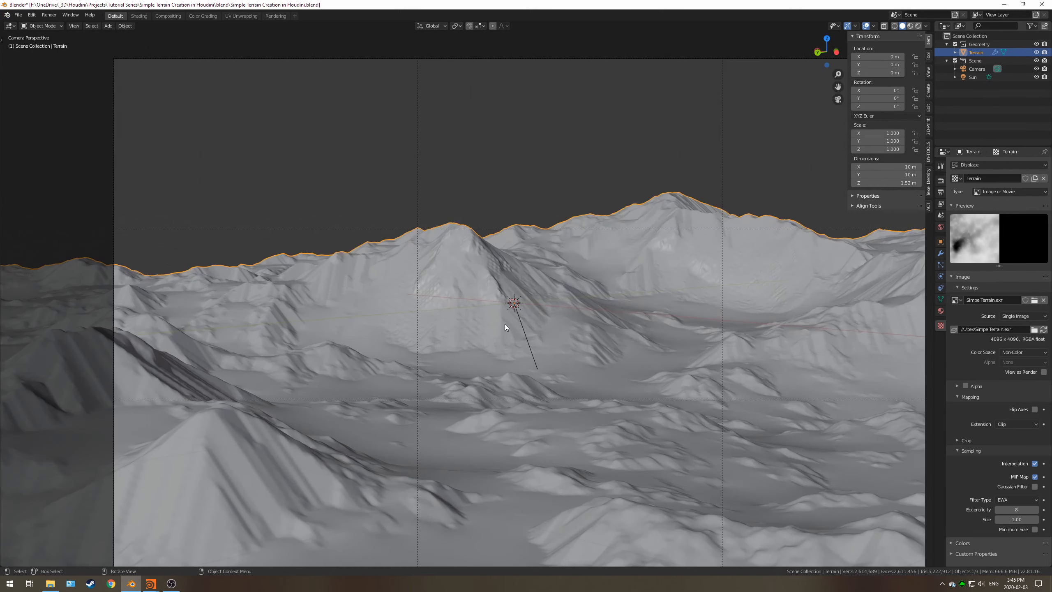
{"action": "middle_click_drag", "start_coordinate": [524, 298], "coordinate": [468, 302], "text": "shift"}
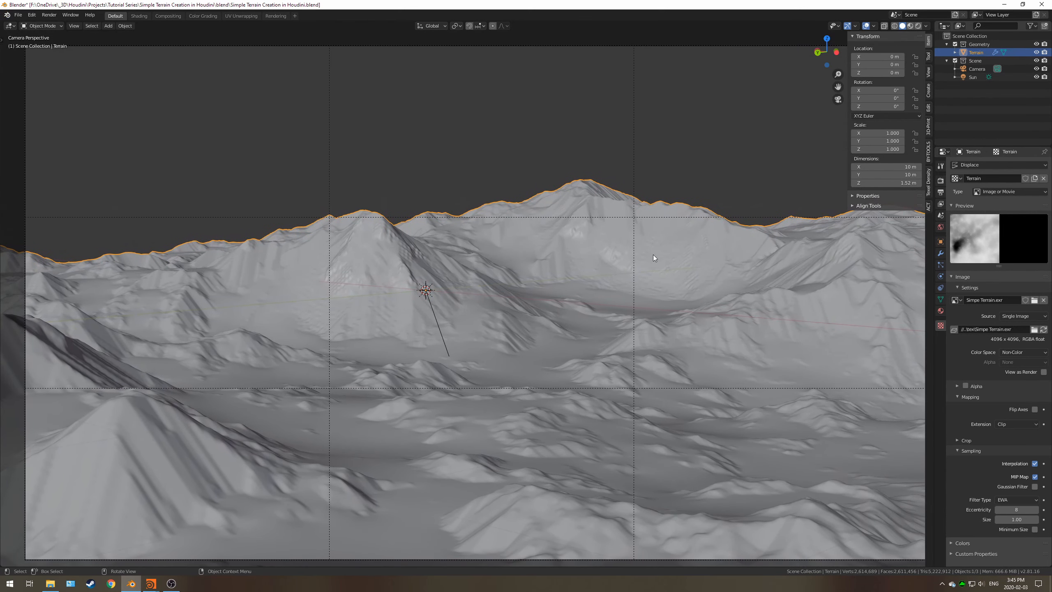
{"action": "left_click", "coordinate": [1044, 330]}
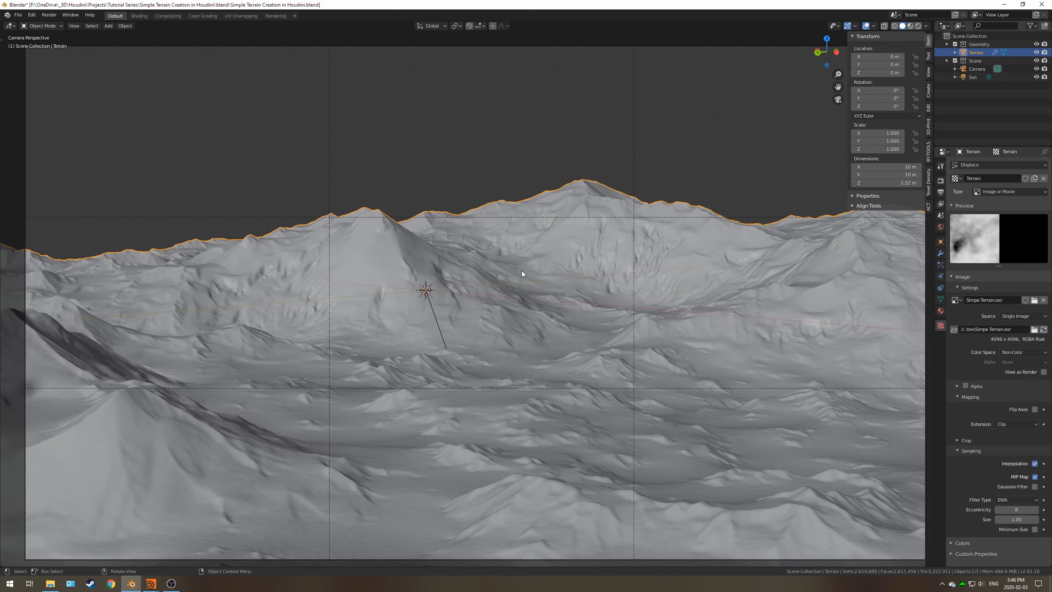
- Examine the displaced terrain's overall shape, ridges and slopes up close from several angles
{"action": "scroll", "coordinate": [521, 270], "scroll_direction": "down", "scroll_amount": 1}
{"action": "middle_click_drag", "start_coordinate": [431, 263], "coordinate": [418, 302]}
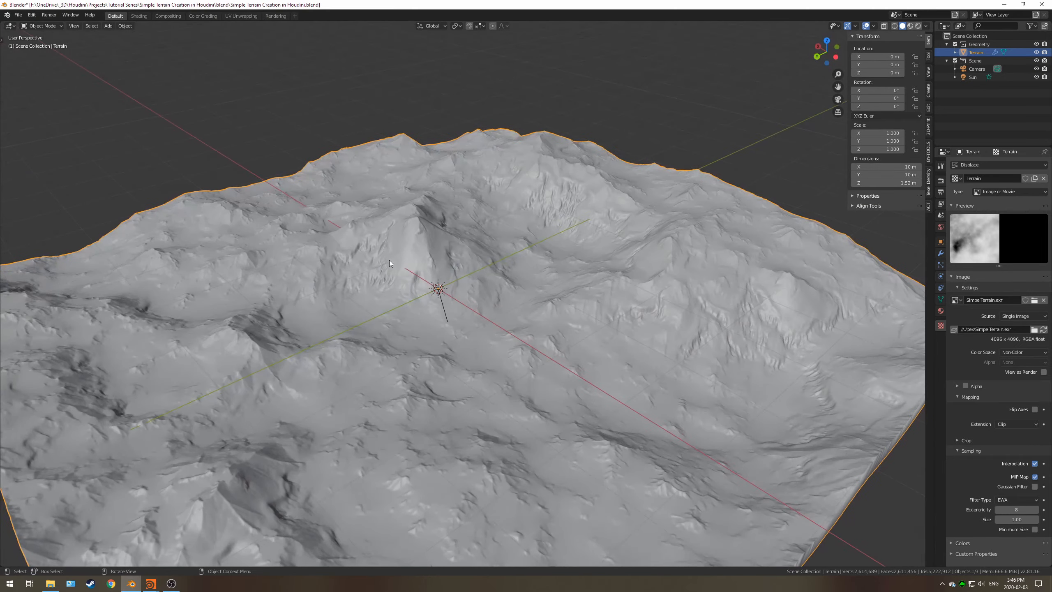
{"action": "scroll", "coordinate": [390, 260], "scroll_direction": "up", "scroll_amount": 6}
{"action": "middle_click_drag", "start_coordinate": [474, 219], "coordinate": [571, 265], "text": "shift"}
{"action": "scroll", "coordinate": [459, 338], "scroll_direction": "up", "scroll_amount": 2}
{"action": "middle_click_drag", "start_coordinate": [458, 313], "coordinate": [497, 302]}
{"action": "middle_click_drag", "start_coordinate": [533, 357], "coordinate": [470, 271]}
{"action": "scroll", "coordinate": [406, 286], "scroll_direction": "down", "scroll_amount": 3}
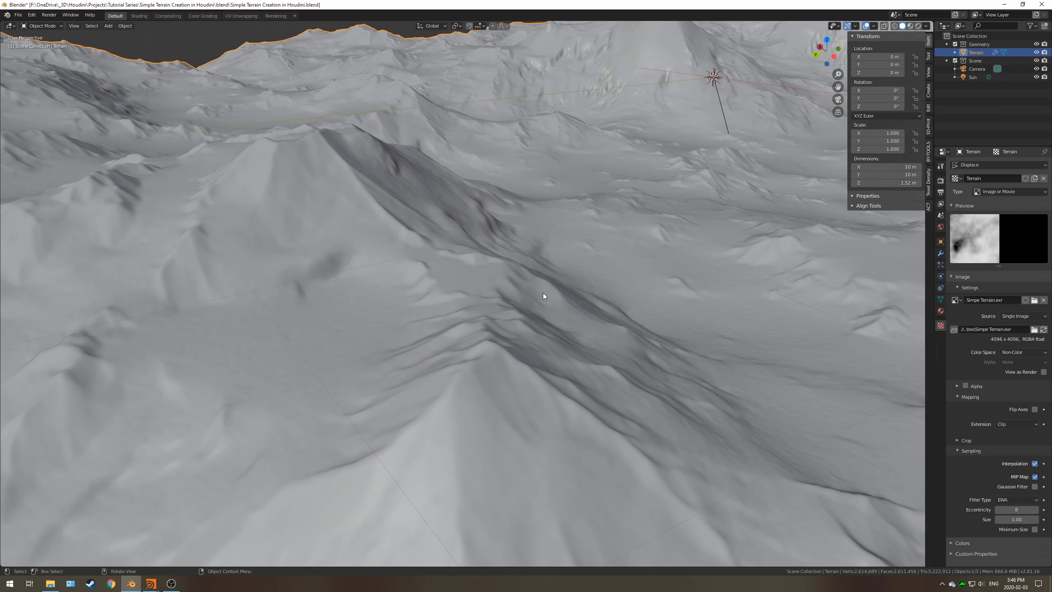
- Lower the viewport subdivision level in the Terrain's subdivision modifier
{"action": "left_click", "coordinate": [940, 253]}
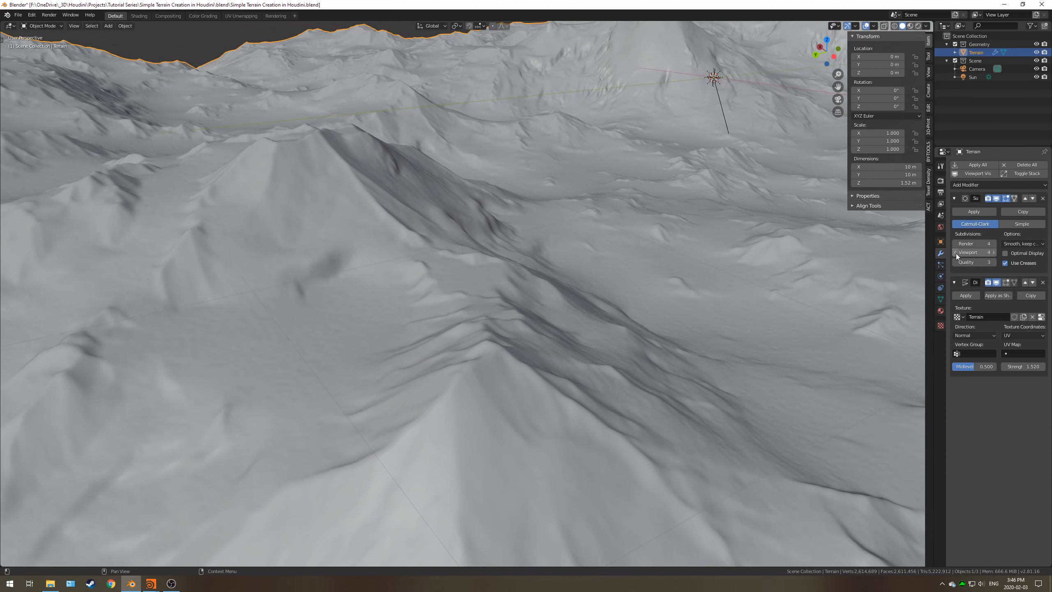
{"action": "left_click", "coordinate": [956, 253]}
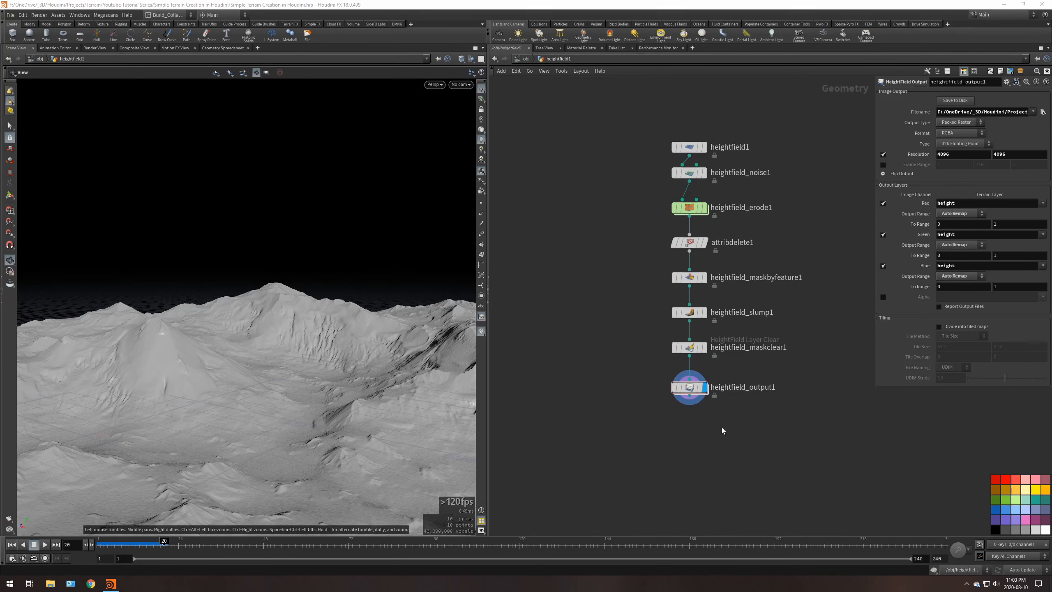
- Back in Houdini, delete the heightfield_maskclear1 node above heightfield_output1
{"action": "left_click", "coordinate": [703, 350]}
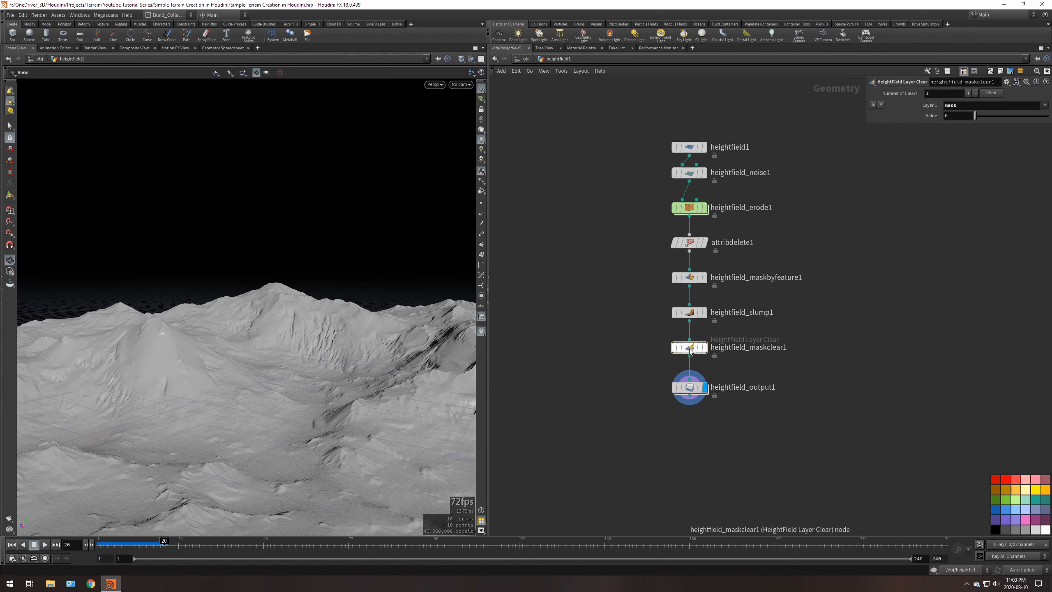
{"action": "key", "text": "Delete"}
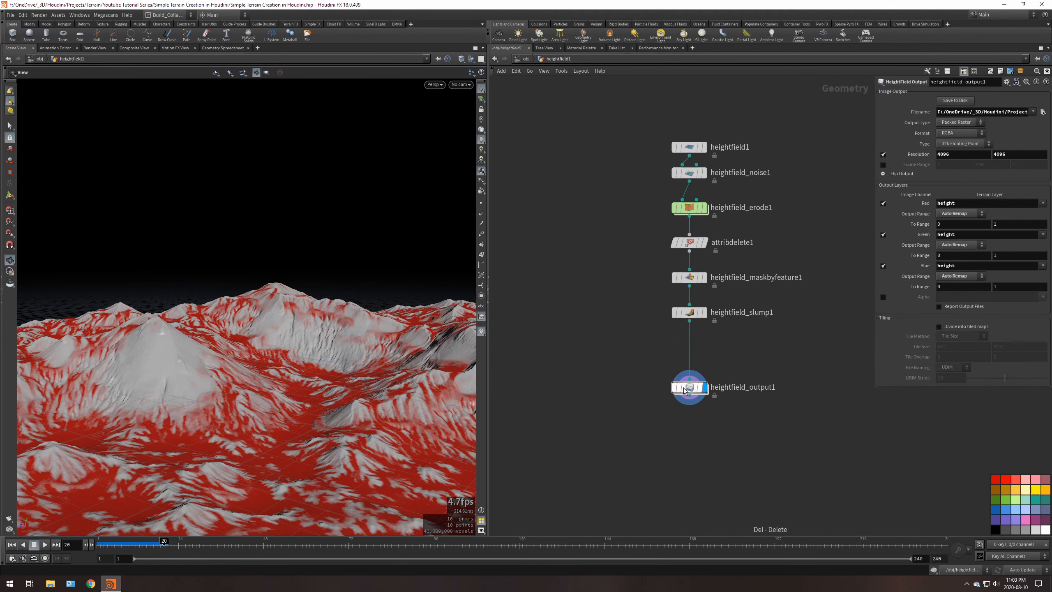
- Move heightfield_output1 up closer to heightfield_slump1 and add a File Cache node connected below it
{"action": "left_click_drag", "start_coordinate": [689, 387], "coordinate": [690, 360]}
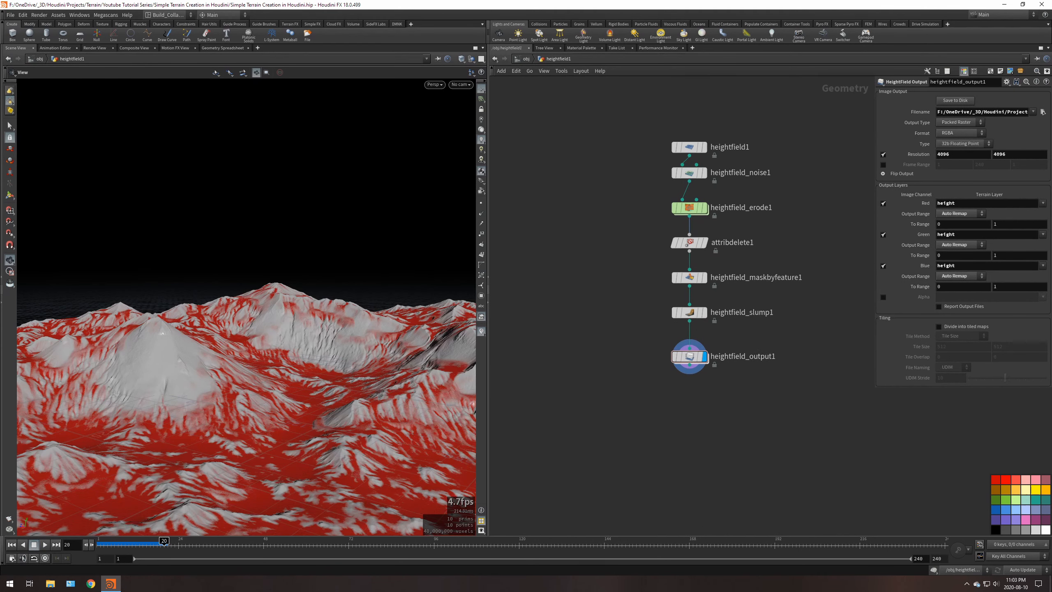
{"action": "middle_click_drag", "start_coordinate": [694, 417], "coordinate": [690, 374]}
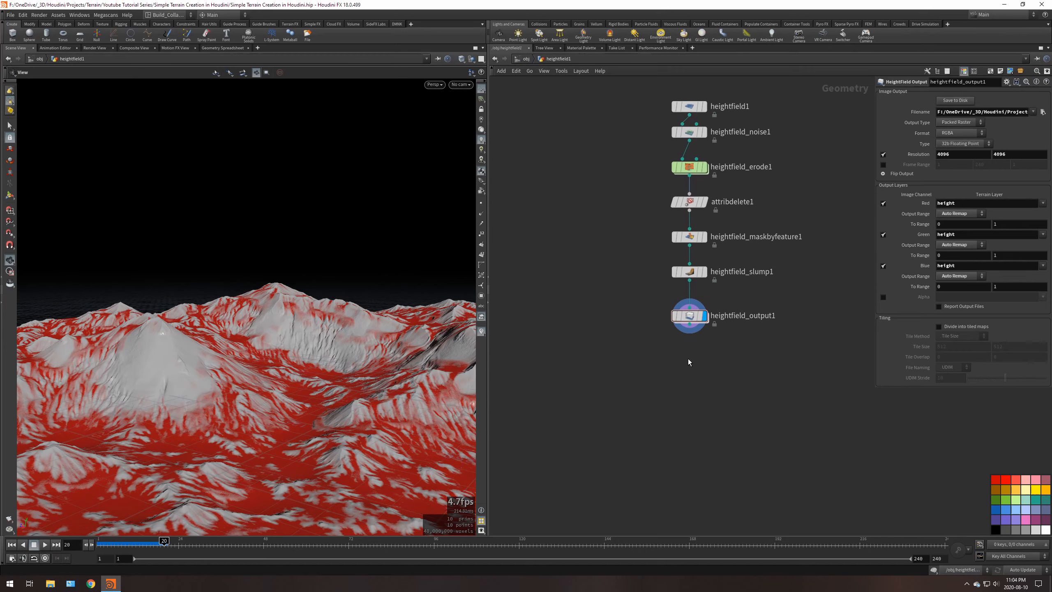
{"action": "key", "text": "Tab"}
{"action": "type", "text": "fc"}
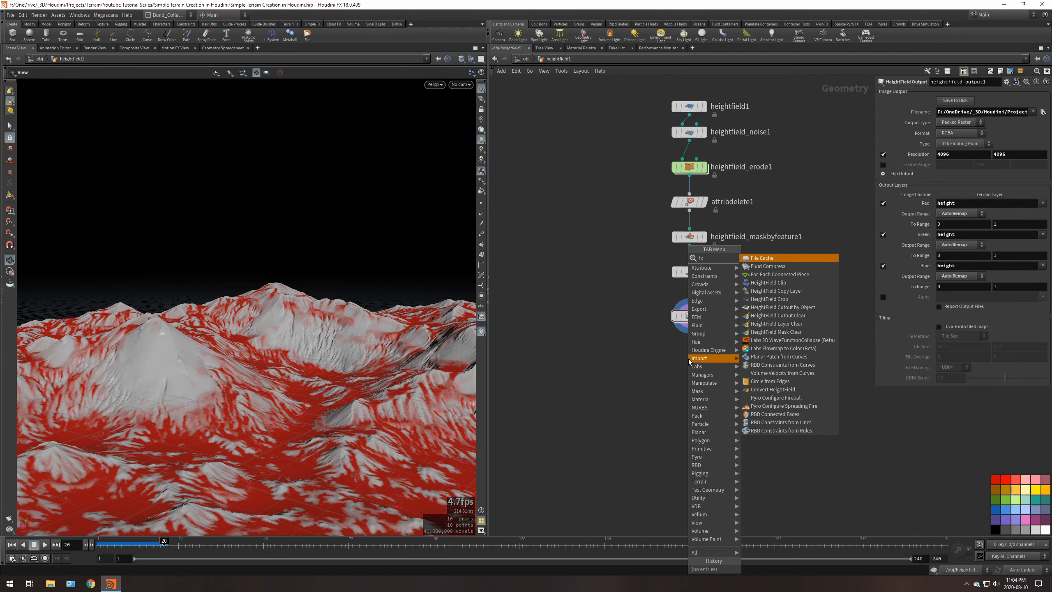
{"action": "key", "text": "Return"}
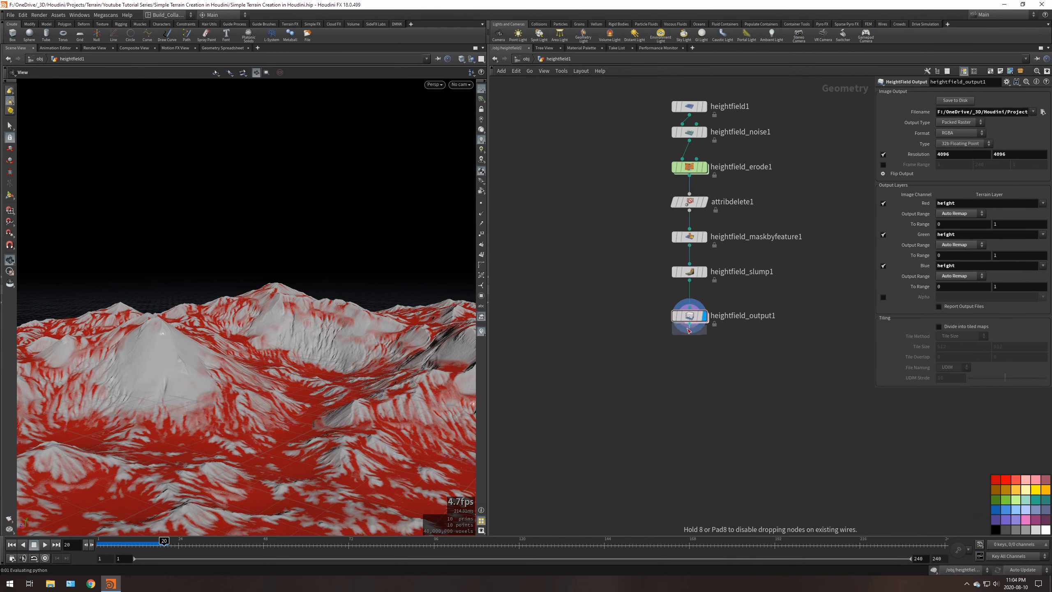
{"action": "left_click", "coordinate": [689, 365]}
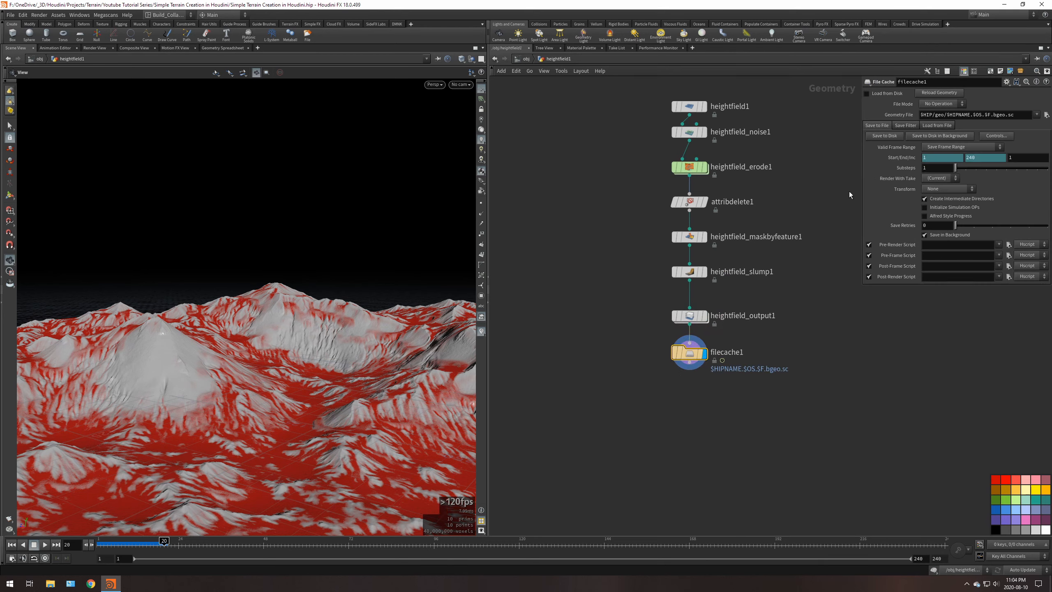
- Remove the HIP name and frame number variables from the file cache's Geometry File, leaving $HIP/geo/$OS.bgeo.sc
{"action": "left_click_drag", "start_coordinate": [974, 115], "coordinate": [948, 116]}
{"action": "key", "text": "BackSpace"}
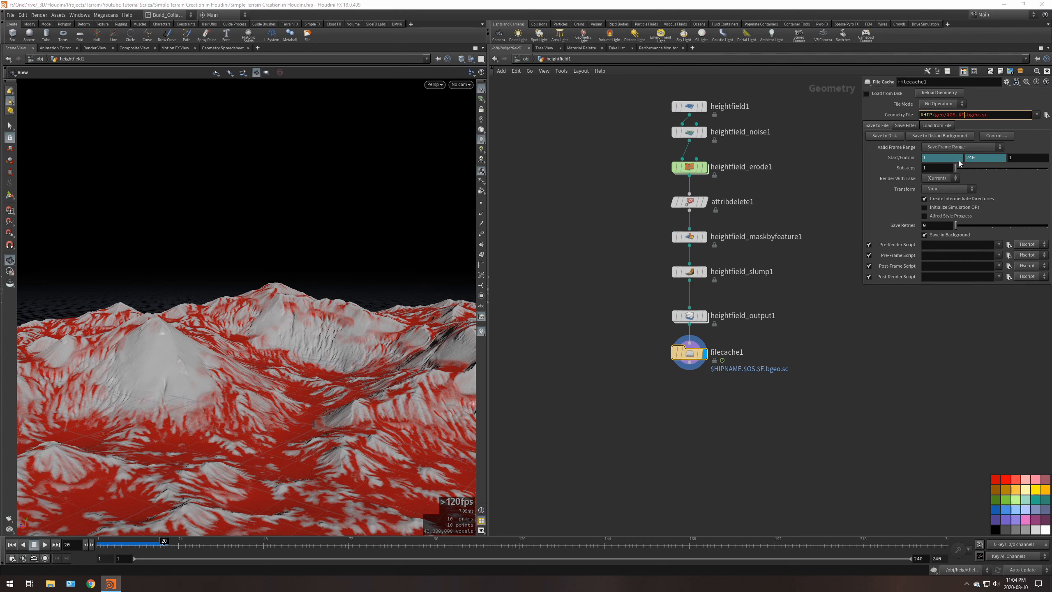
{"action": "key", "text": "BackSpace"}
{"action": "key", "text": "BackSpace"}
{"action": "key", "text": "Return"}
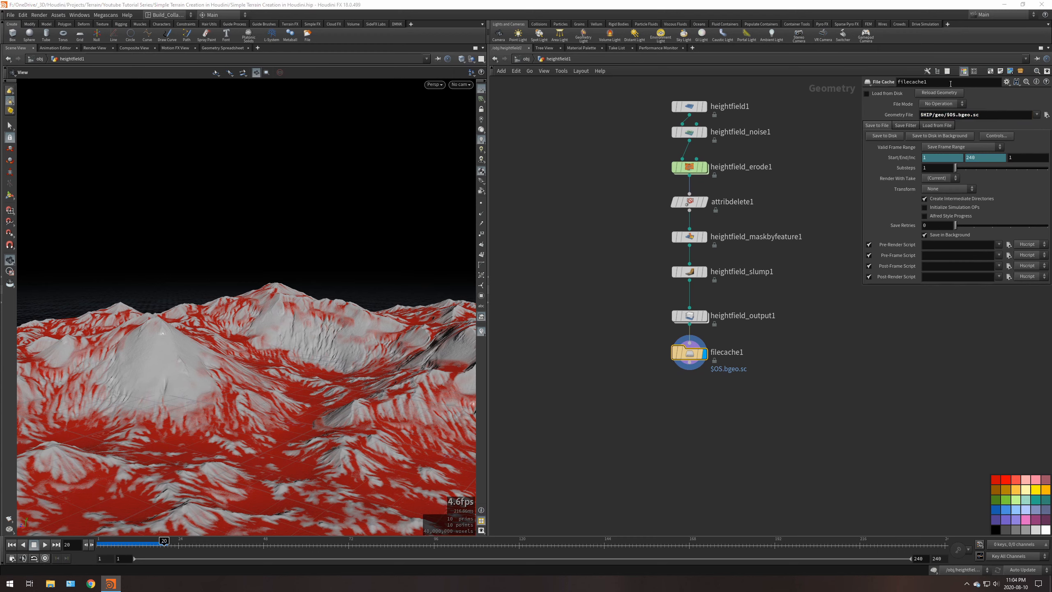
- Rename the file cache node as Terrain_Output
{"action": "double_click", "coordinate": [730, 352]}
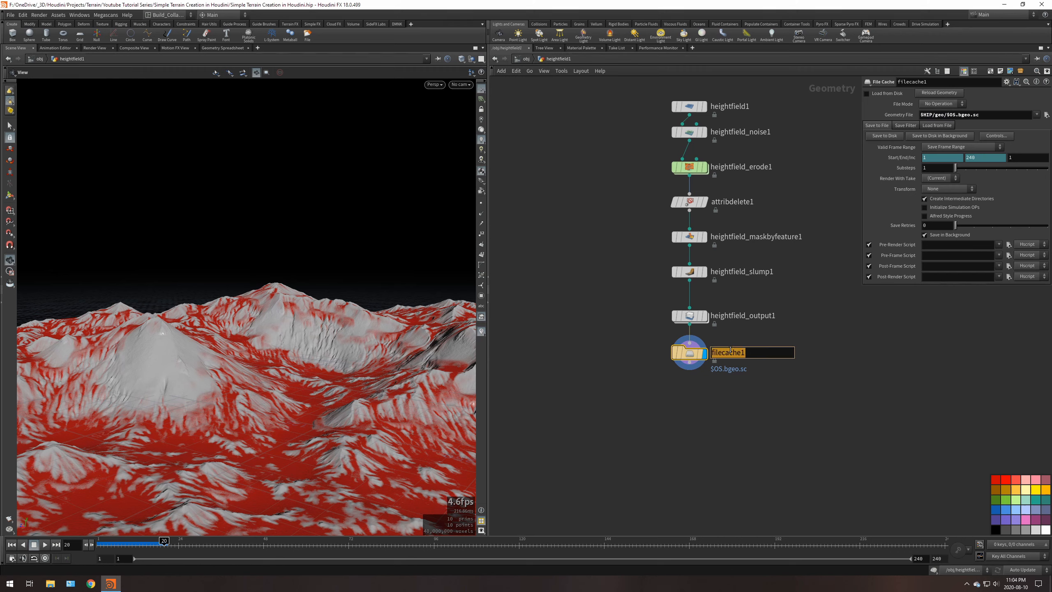
{"action": "type", "text": "Terrain_Output"}
{"action": "key", "text": "Return"}
- Save only the current frame of Terrain_Output to disk and enable Load from Disk
{"action": "left_click", "coordinate": [939, 148]}
{"action": "left_click", "coordinate": [938, 156]}
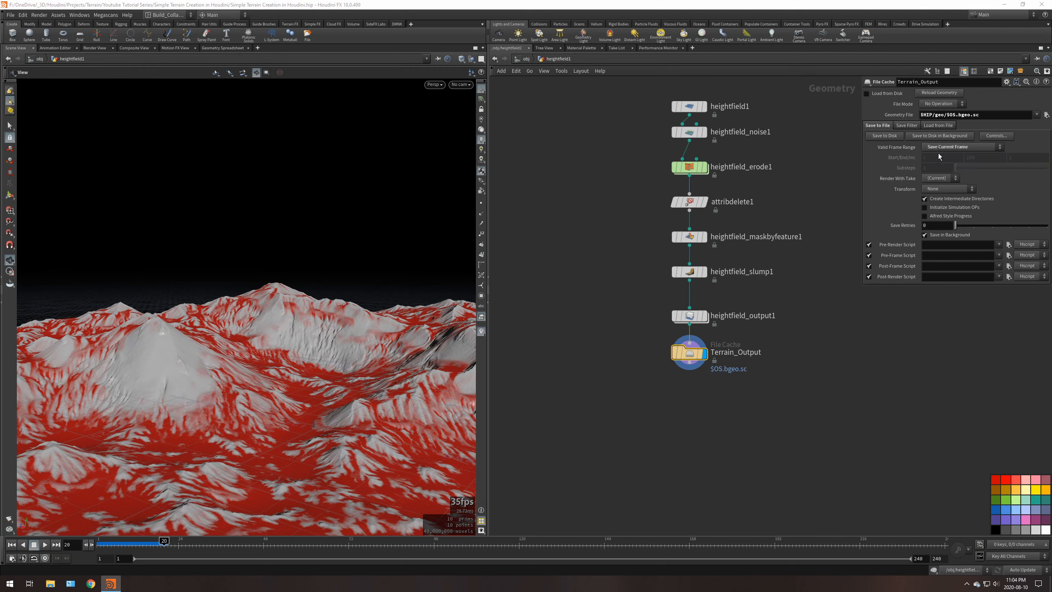
{"action": "left_click", "coordinate": [887, 136]}
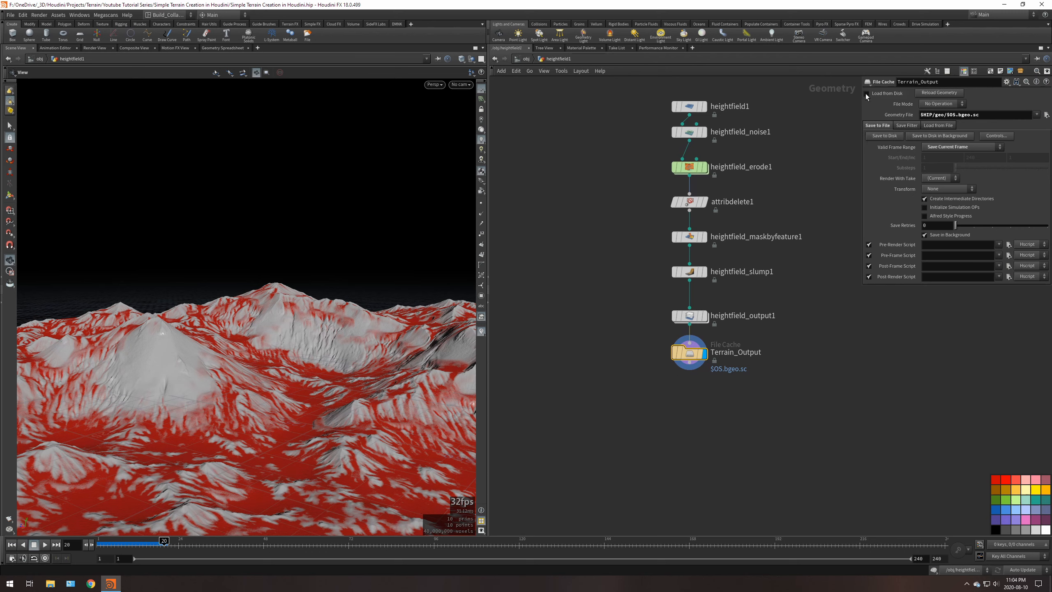
{"action": "left_click", "coordinate": [936, 93]}
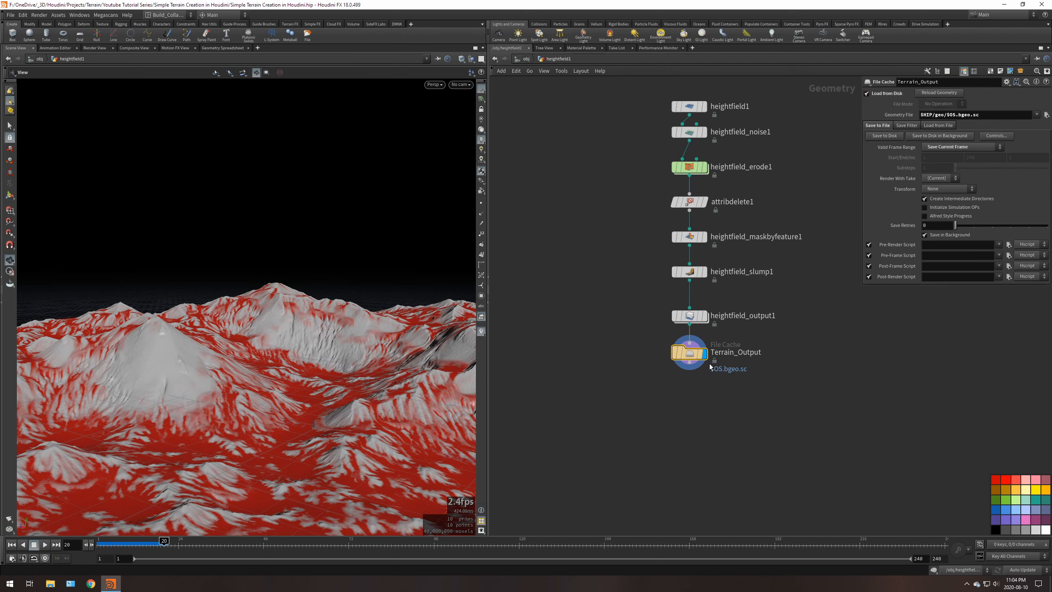
- Add a HeightField Mask by Feature node below Terrain_Output and display its result
{"action": "mouse_move", "coordinate": [692, 357]}
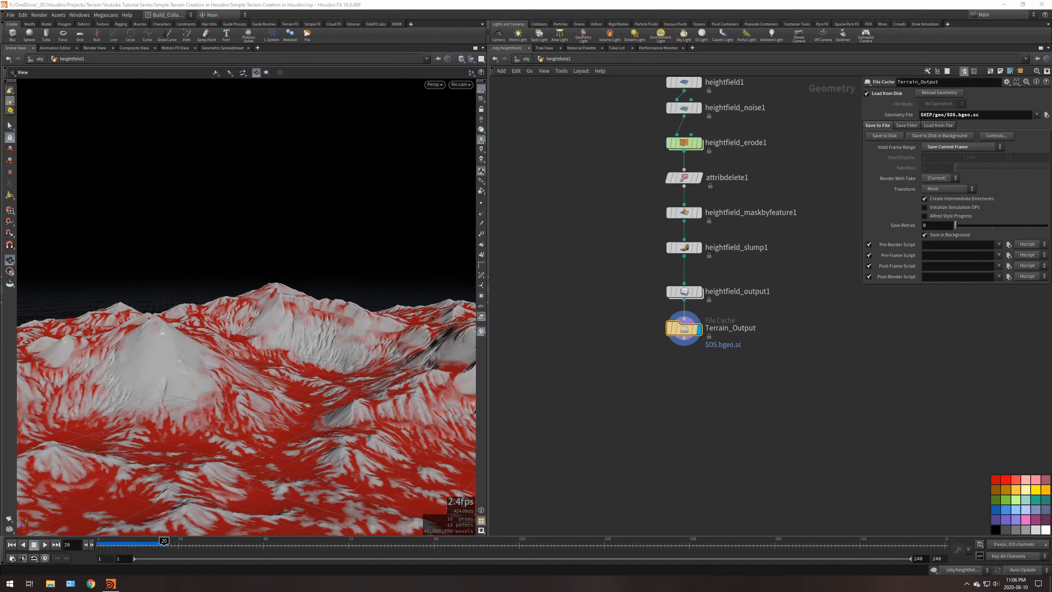
{"action": "middle_click_drag", "start_coordinate": [630, 432], "coordinate": [634, 442]}
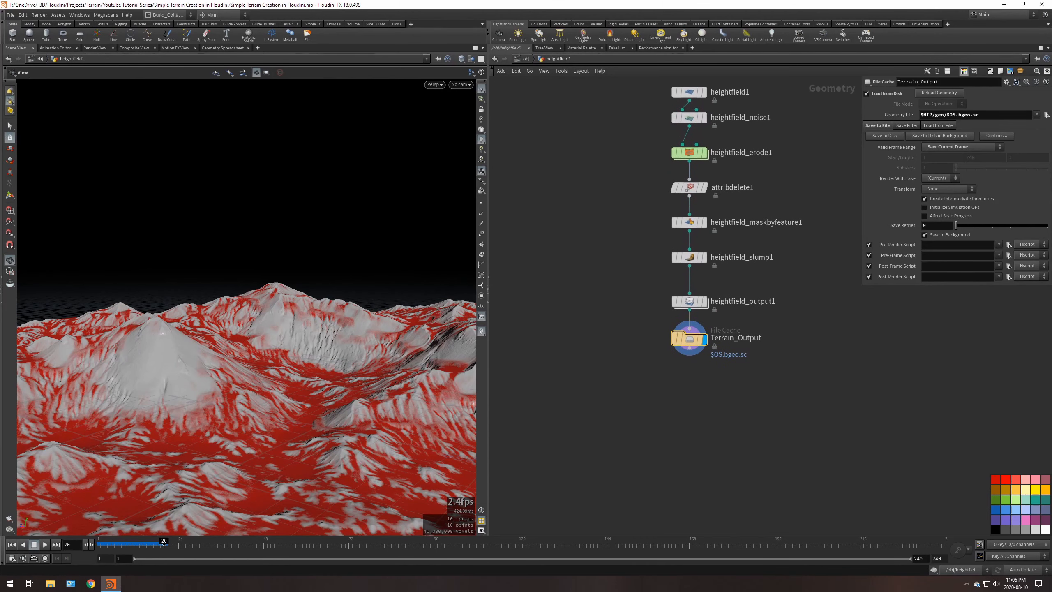
{"action": "scroll", "coordinate": [775, 428], "scroll_direction": "down", "scroll_amount": 2}
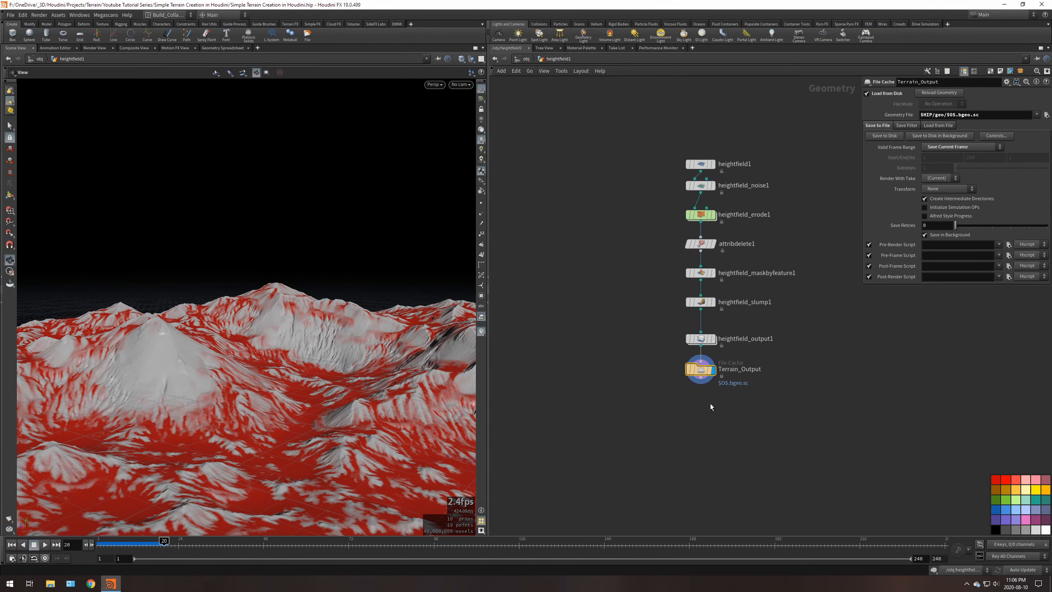
{"action": "key", "text": "Tab"}
{"action": "type", "text": "hf m"}
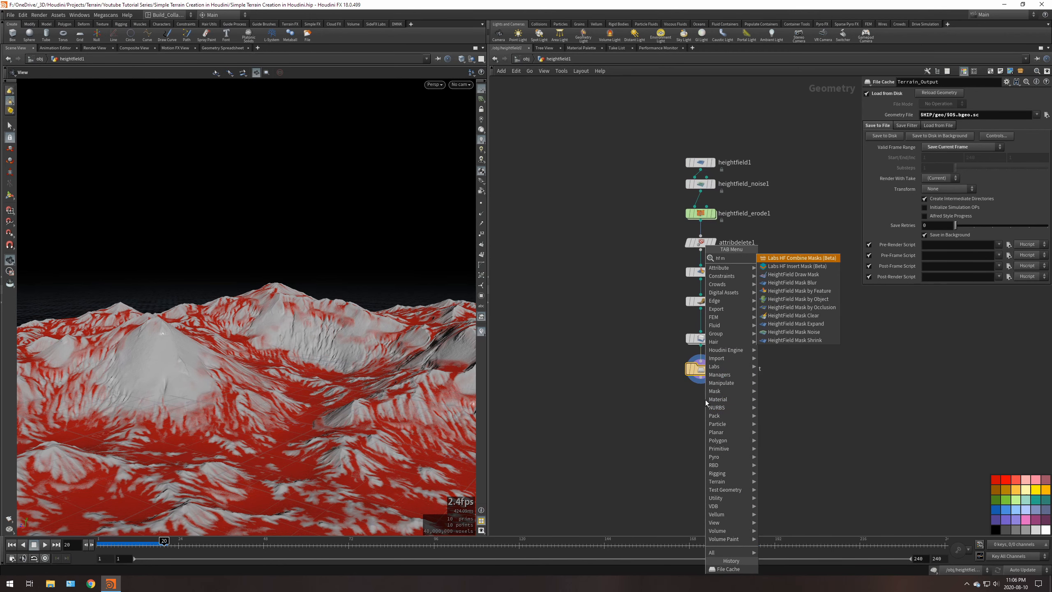
{"action": "type", "text": "b"}
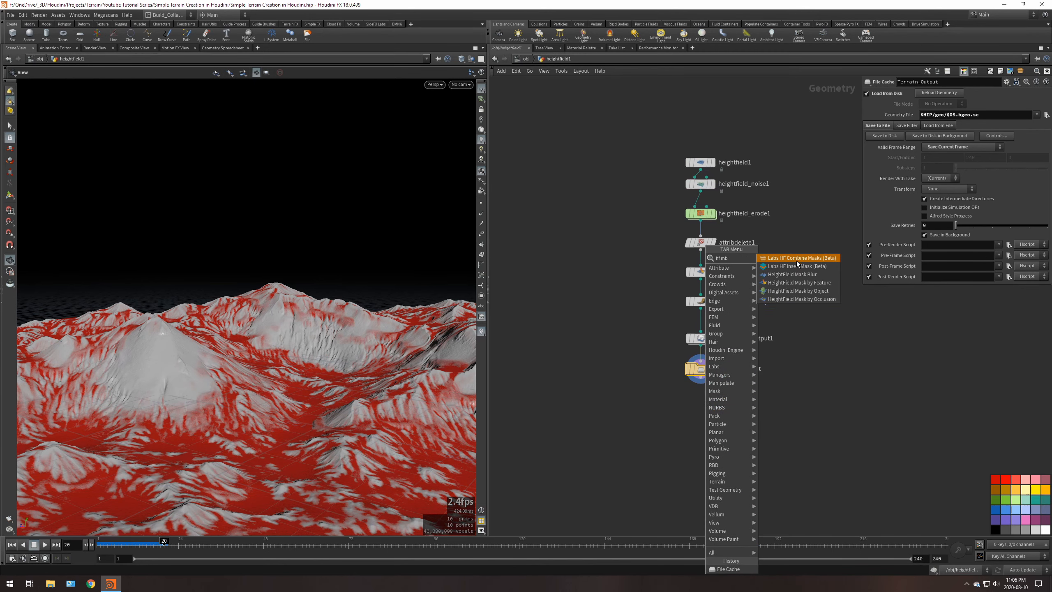
{"action": "left_click", "coordinate": [798, 281]}
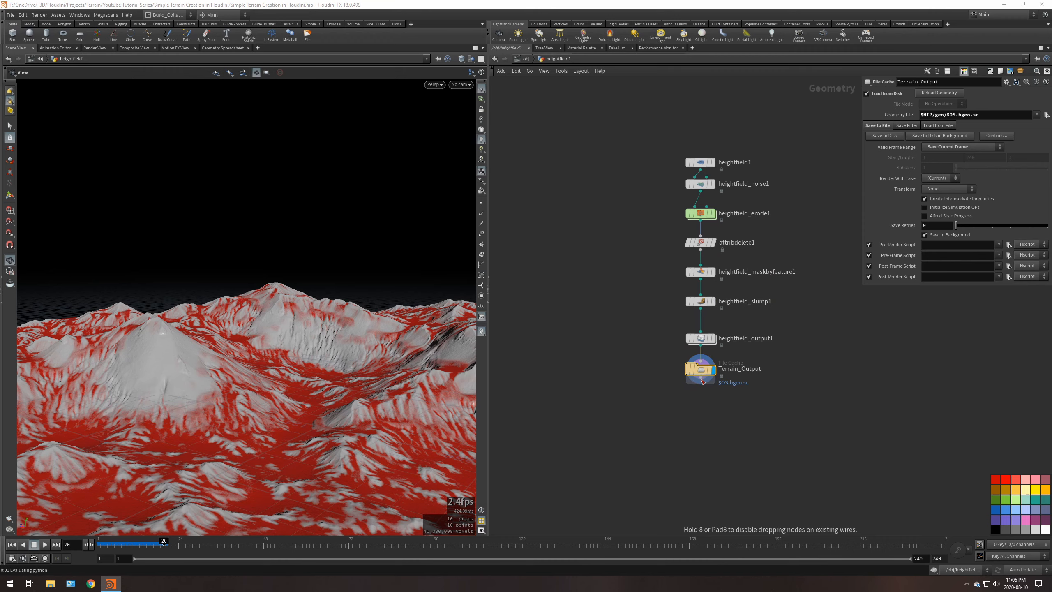
{"action": "left_click", "coordinate": [711, 394]}
{"action": "left_click", "coordinate": [713, 398]}
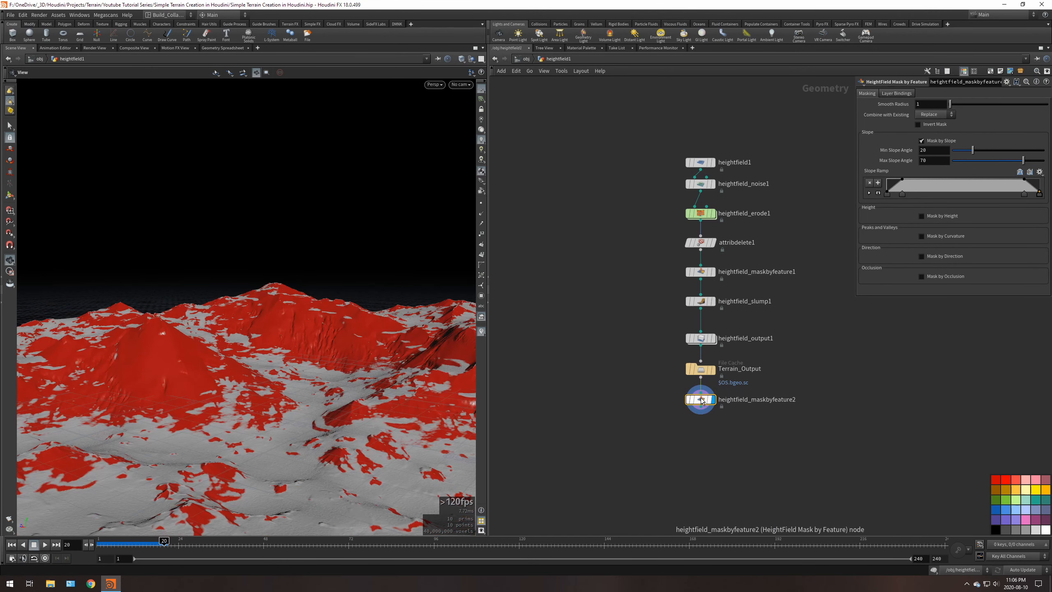
- Set heightfield_maskbyfeature2 to Add to the existing mask and compare its result with heightfield_slump1's mask
{"action": "left_click", "coordinate": [932, 114]}
{"action": "left_click", "coordinate": [930, 125]}
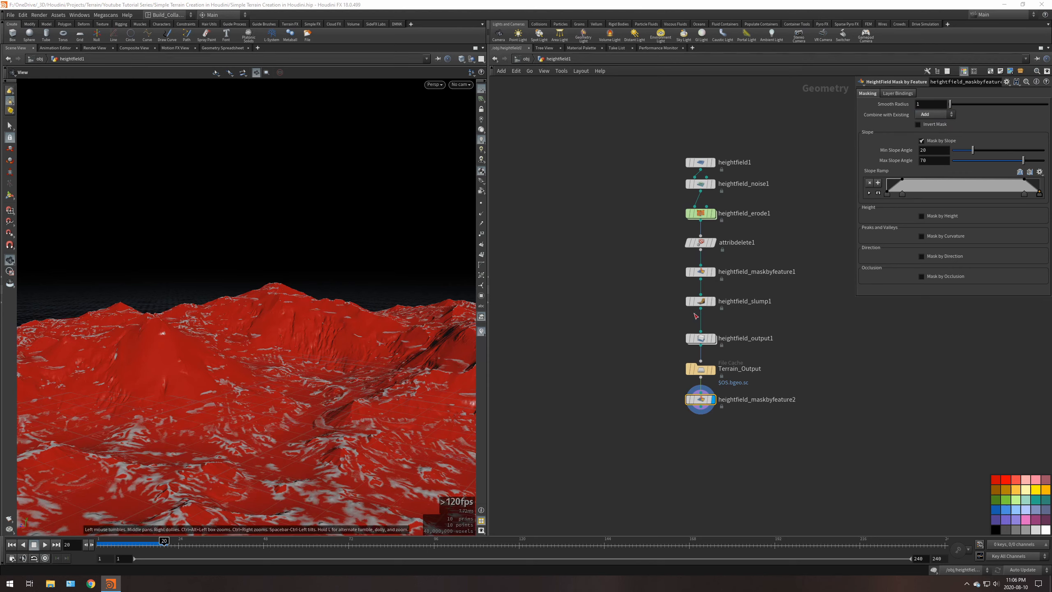
{"action": "left_click", "coordinate": [713, 301]}
{"action": "left_click", "coordinate": [701, 301]}
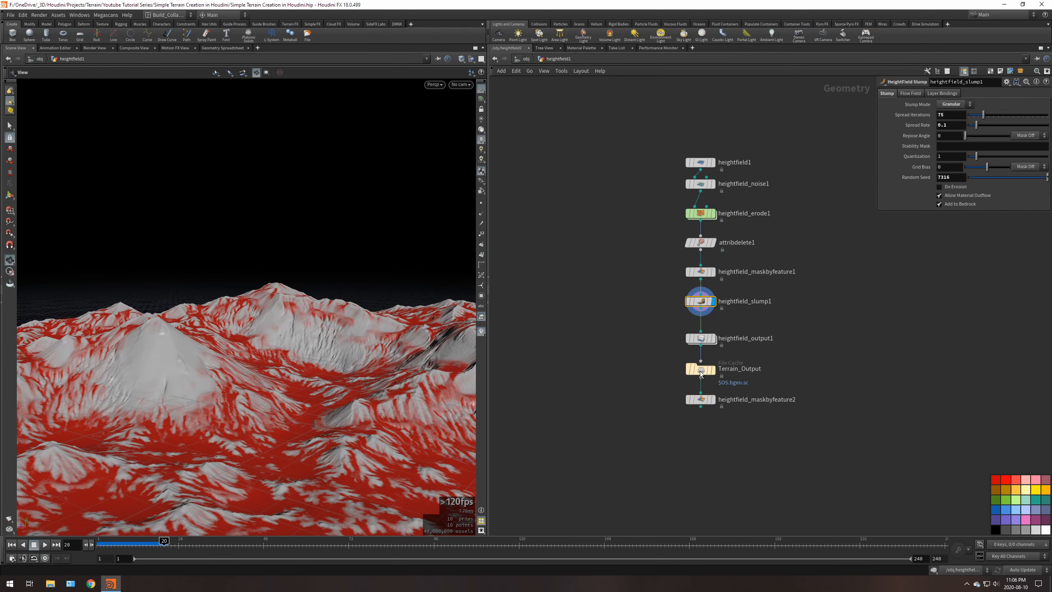
{"action": "left_click", "coordinate": [712, 399]}
{"action": "left_click", "coordinate": [700, 399]}
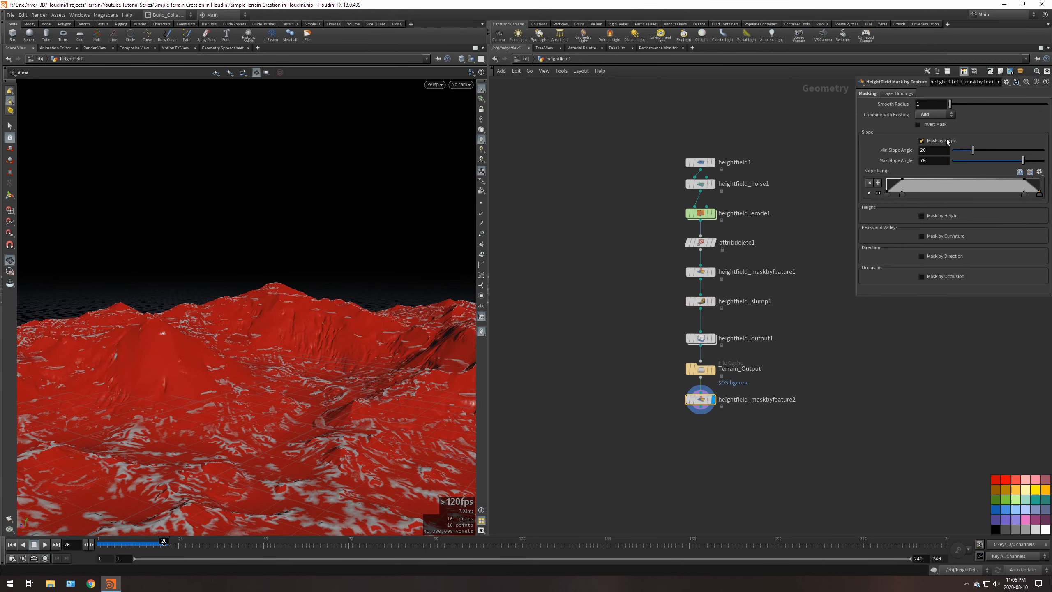
- Invert the mask of heightfield_maskbyfeature2 and switch it from masking by slope to masking by occlusion
{"action": "left_click", "coordinate": [917, 125]}
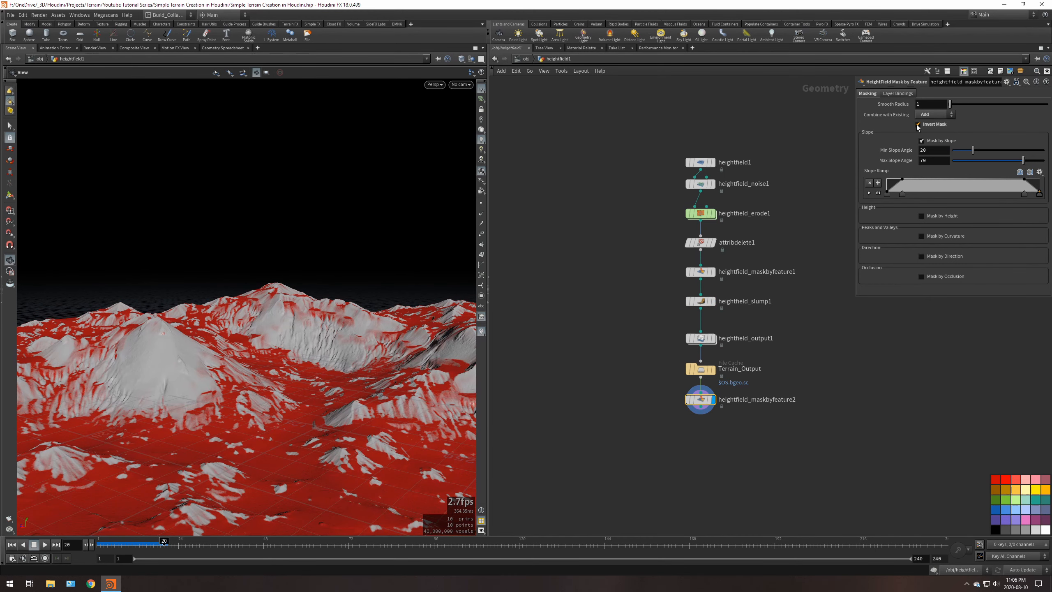
{"action": "left_click", "coordinate": [921, 141]}
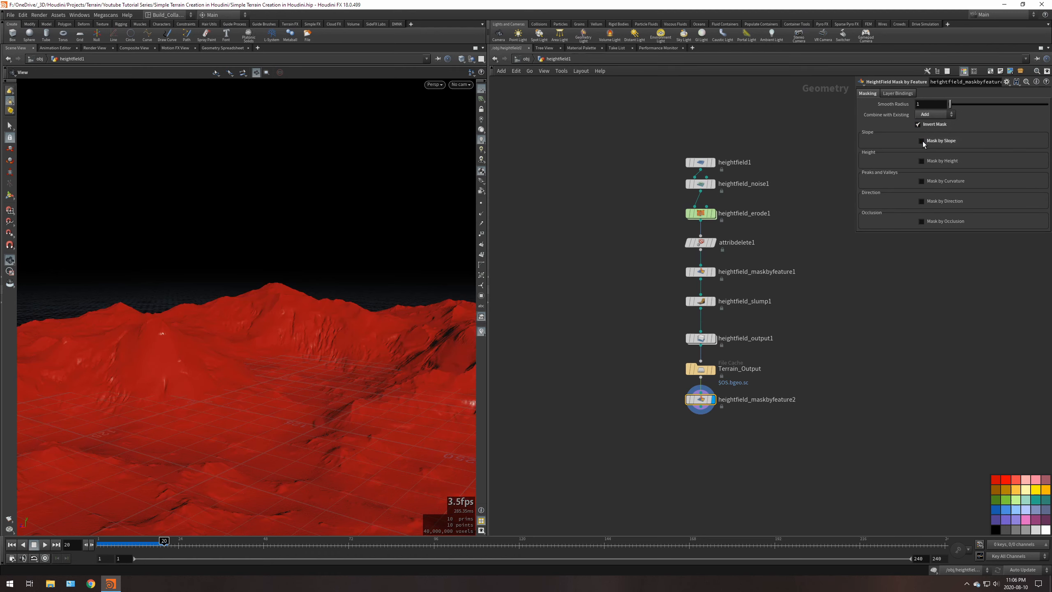
{"action": "left_click", "coordinate": [922, 222]}
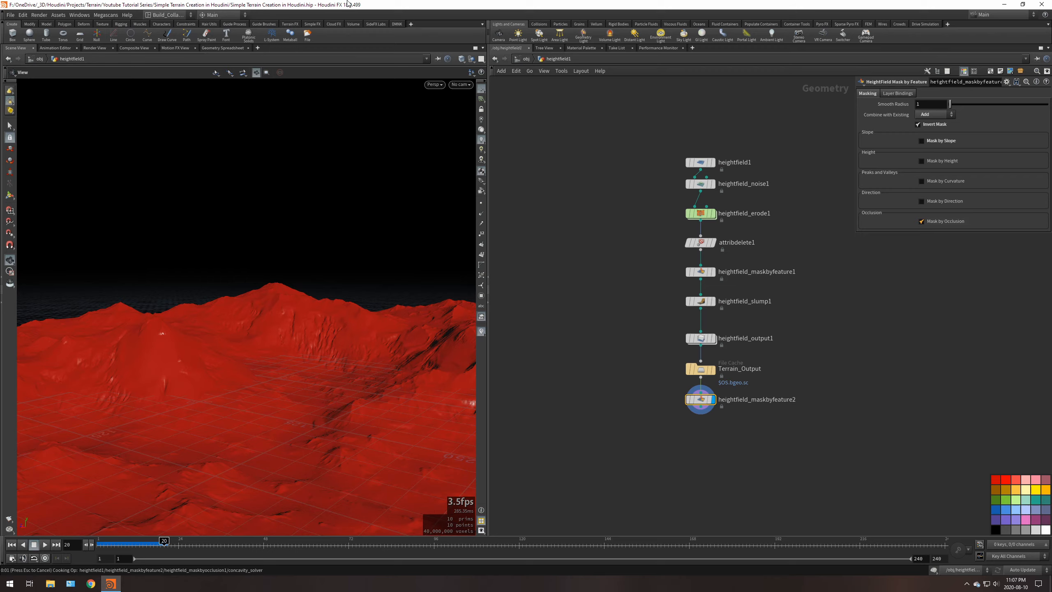
- Compare the occlusion mask with Terrain_Output's mask and examine its coverage around the main peak from several angles
{"action": "left_click_drag", "start_coordinate": [269, 348], "coordinate": [327, 327]}
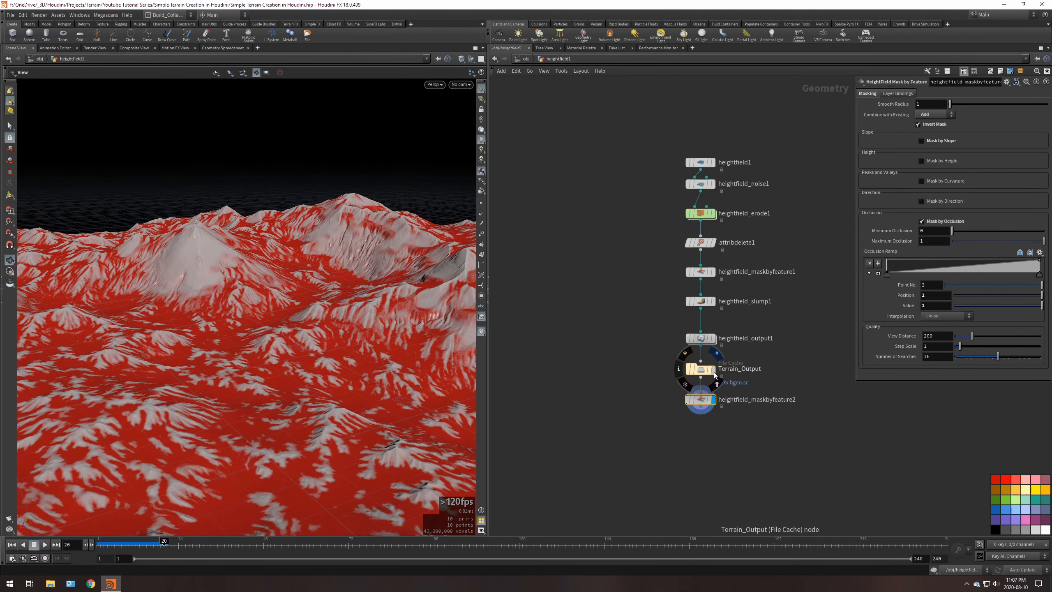
{"action": "left_click", "coordinate": [713, 372]}
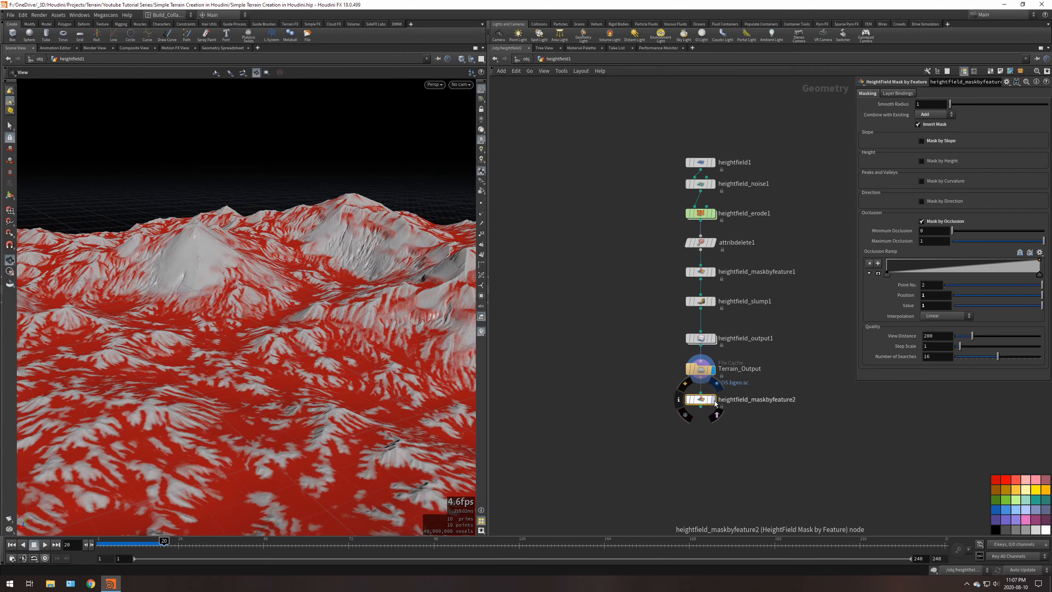
{"action": "left_click", "coordinate": [714, 400]}
{"action": "middle_click_drag", "start_coordinate": [159, 292], "coordinate": [187, 352]}
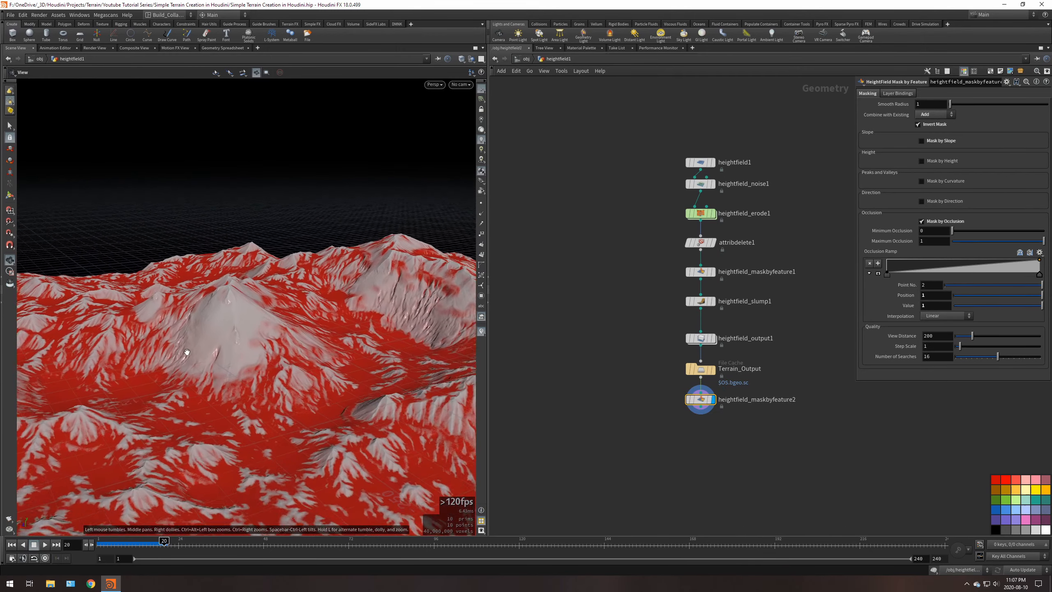
{"action": "right_click_drag", "start_coordinate": [187, 352], "coordinate": [216, 361]}
{"action": "left_click_drag", "start_coordinate": [216, 361], "coordinate": [232, 336]}
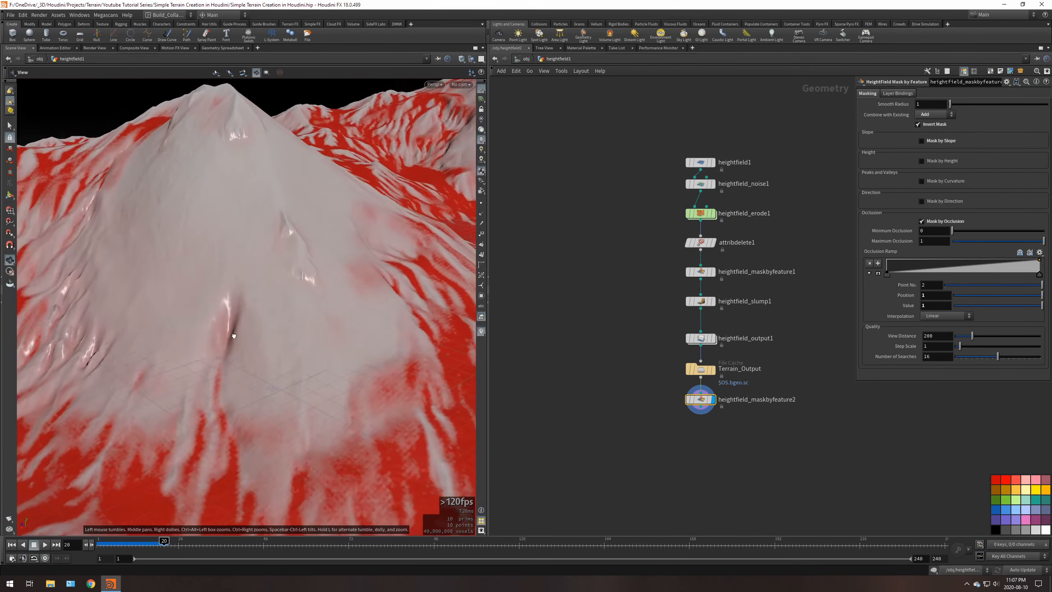
{"action": "right_click_drag", "start_coordinate": [233, 336], "coordinate": [322, 260]}
{"action": "middle_click_drag", "start_coordinate": [323, 261], "coordinate": [240, 350]}
{"action": "left_click_drag", "start_coordinate": [239, 350], "coordinate": [182, 211]}
{"action": "right_click_drag", "start_coordinate": [183, 211], "coordinate": [265, 380]}
{"action": "middle_click_drag", "start_coordinate": [265, 381], "coordinate": [325, 240]}
{"action": "left_click_drag", "start_coordinate": [325, 241], "coordinate": [293, 313]}
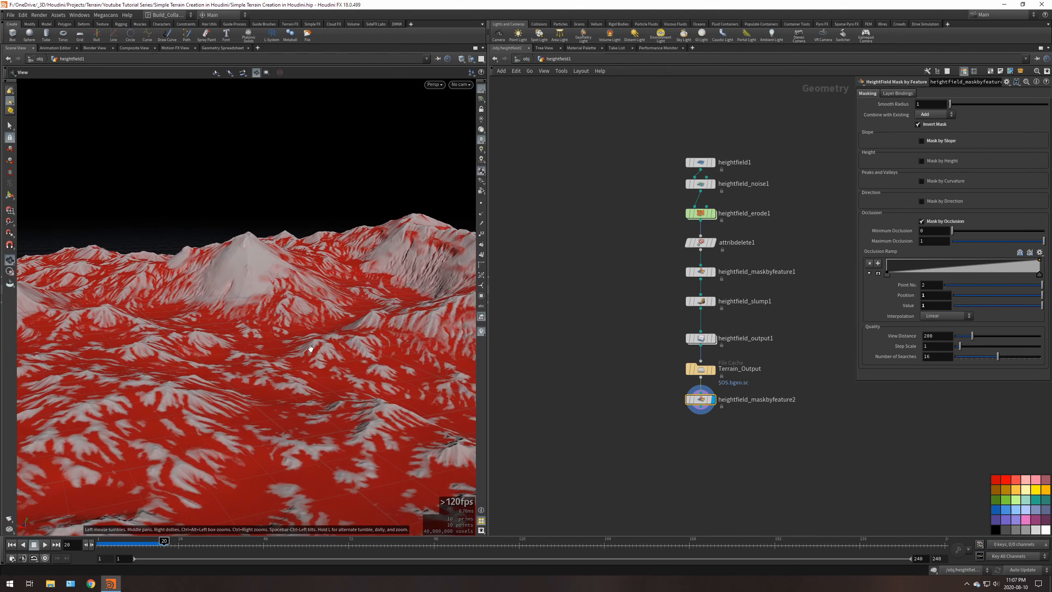
- Set the Minimum Occlusion to 0.695 and inspect the mask across the ridges and valleys
{"action": "left_click", "coordinate": [937, 231]}
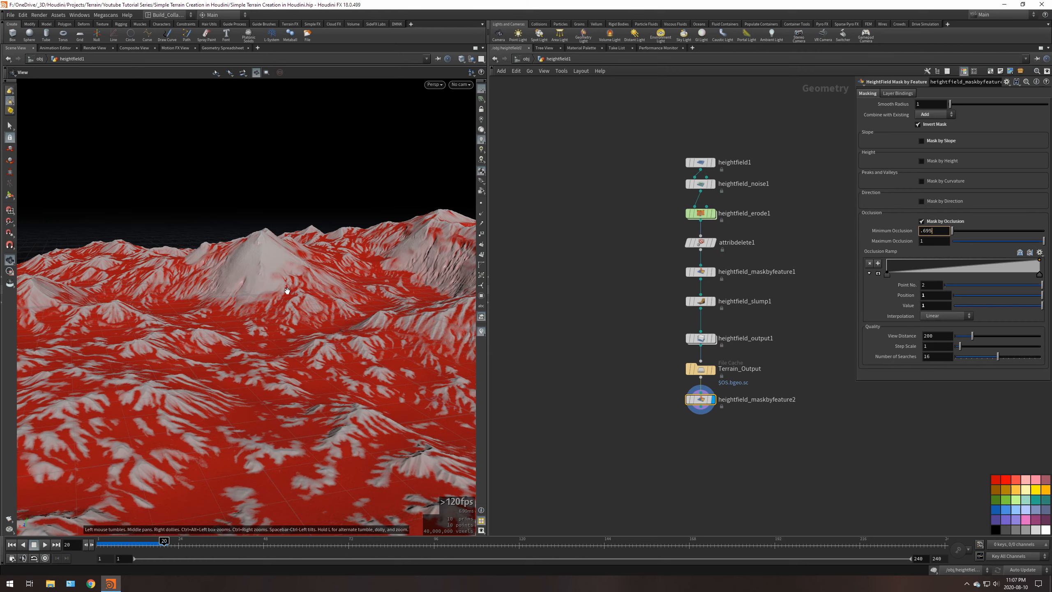
{"action": "key", "text": "Return"}
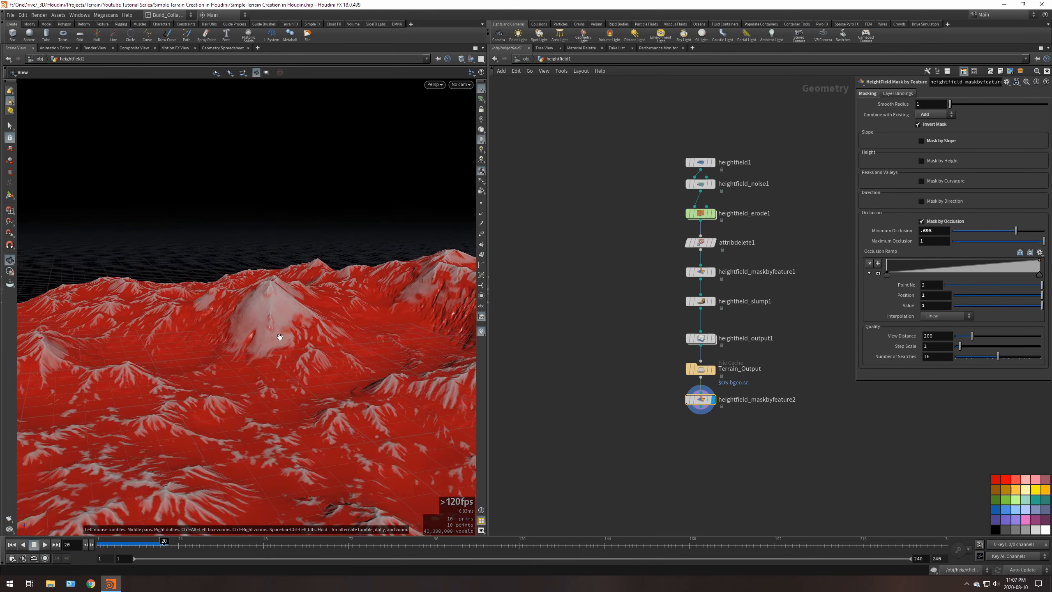
{"action": "right_click_drag", "start_coordinate": [279, 334], "coordinate": [289, 291]}
{"action": "left_click_drag", "start_coordinate": [289, 291], "coordinate": [278, 345]}
{"action": "right_click_drag", "start_coordinate": [278, 345], "coordinate": [221, 530]}
{"action": "middle_click_drag", "start_coordinate": [178, 476], "coordinate": [211, 383]}
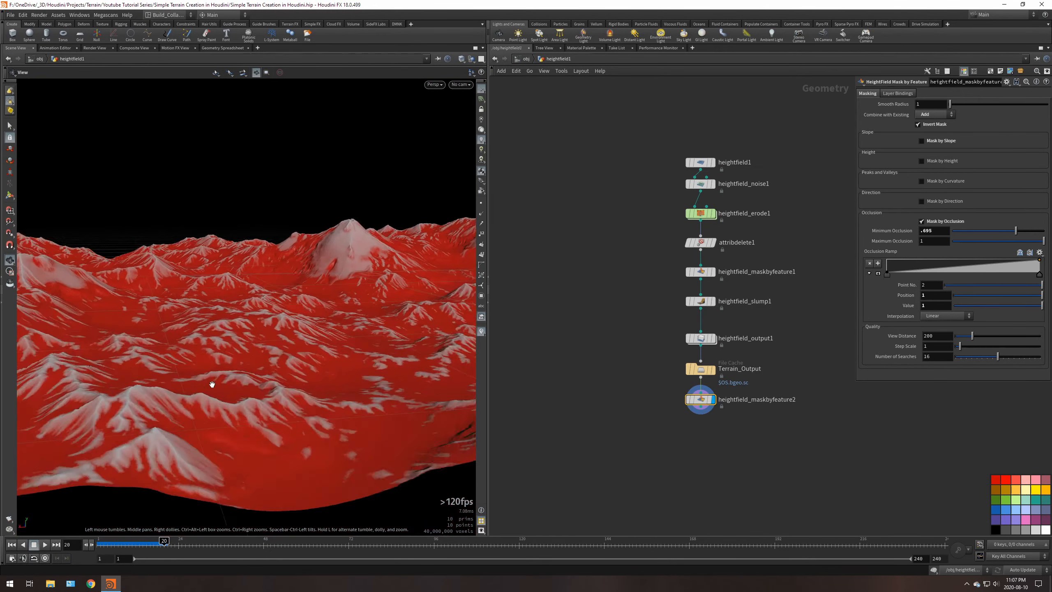
{"action": "right_click_drag", "start_coordinate": [211, 383], "coordinate": [216, 410]}
{"action": "left_click_drag", "start_coordinate": [216, 411], "coordinate": [319, 349]}
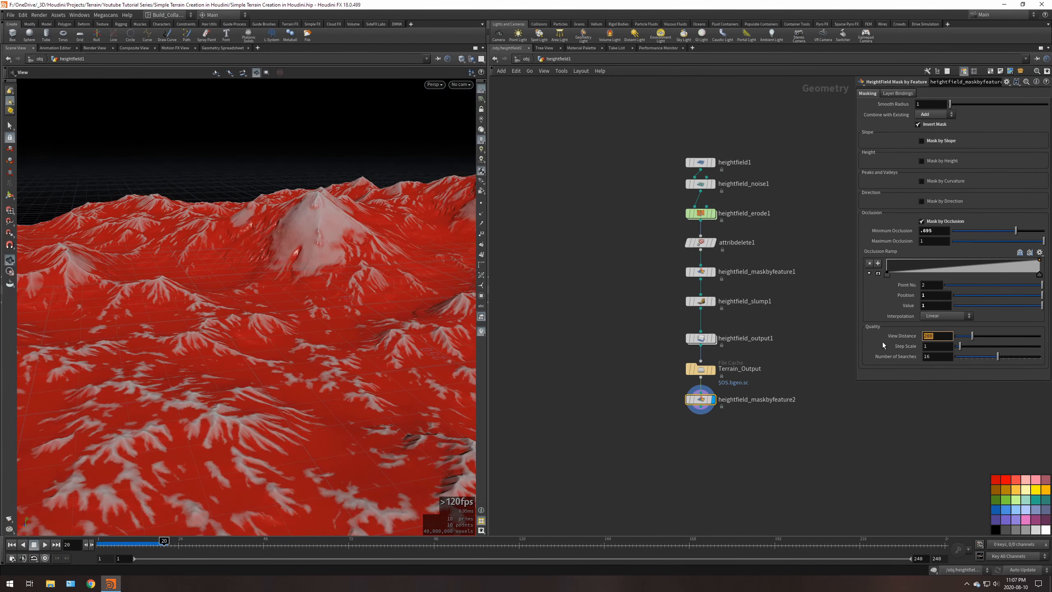
- Set the occlusion mask's View Distance to 100
{"action": "type", "text": "100"}
{"action": "key", "text": "Return"}
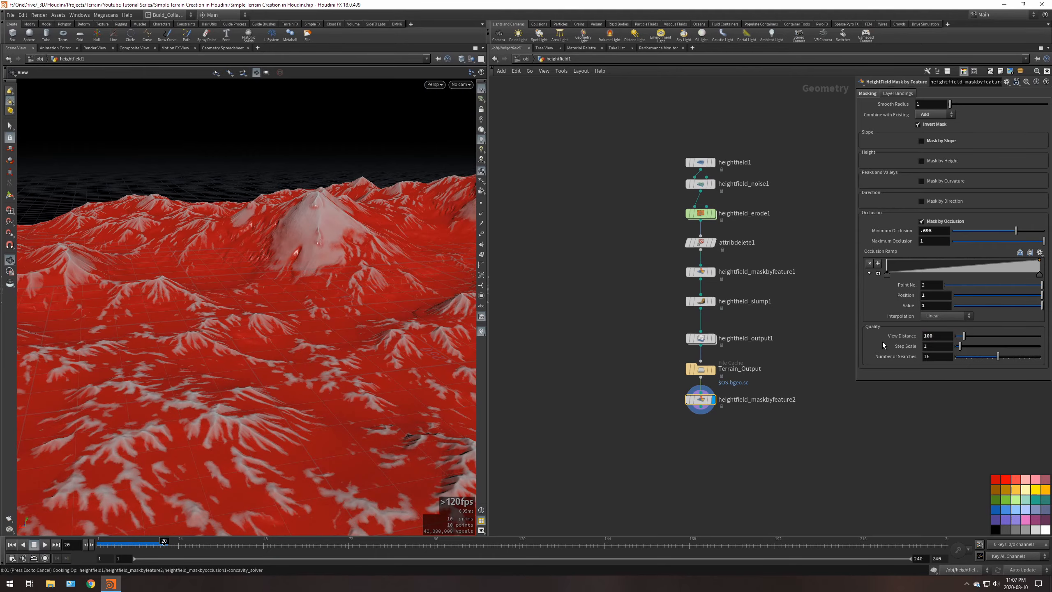
{"action": "left_click_drag", "start_coordinate": [327, 394], "coordinate": [287, 382]}
{"action": "middle_click_drag", "start_coordinate": [723, 430], "coordinate": [730, 378]}
{"action": "scroll", "coordinate": [730, 379], "scroll_direction": "down", "scroll_amount": 1}
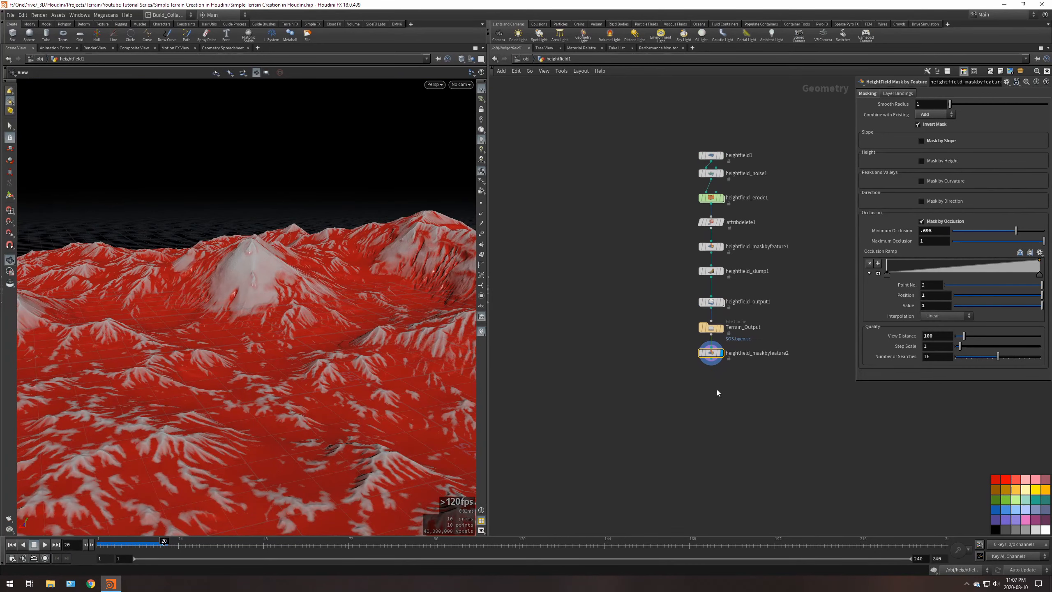
- Add a HeightField Mask by Feature node below heightfield_maskbyfeature2 and display its result
{"action": "key", "text": "Tab"}
{"action": "type", "text": "hf"}
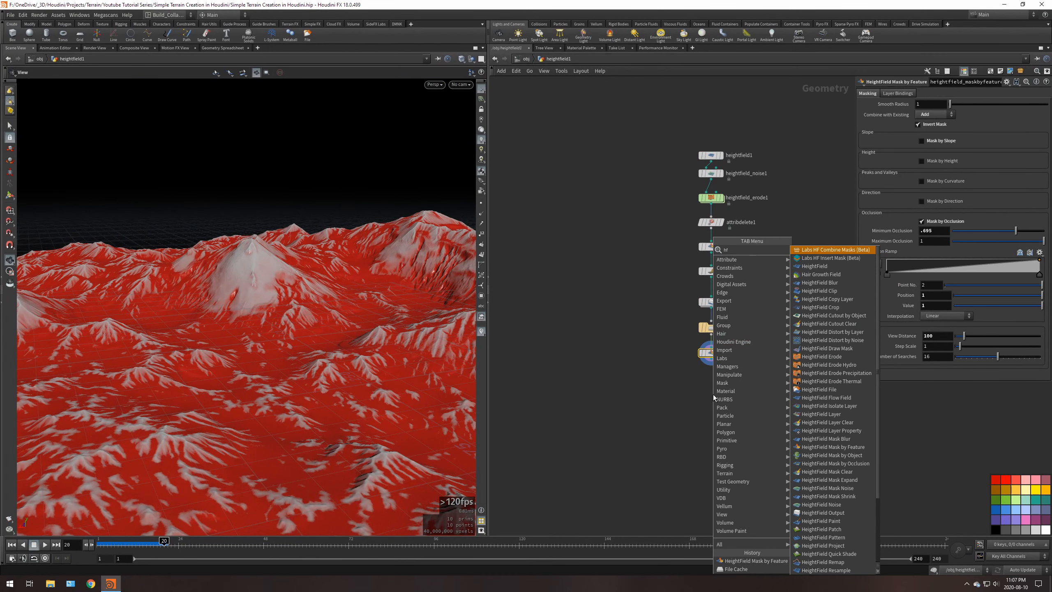
{"action": "type", "text": "m"}
{"action": "key", "text": "Down"}
{"action": "key", "text": "Down"}
{"action": "key", "text": "Down"}
{"action": "key", "text": "Down"}
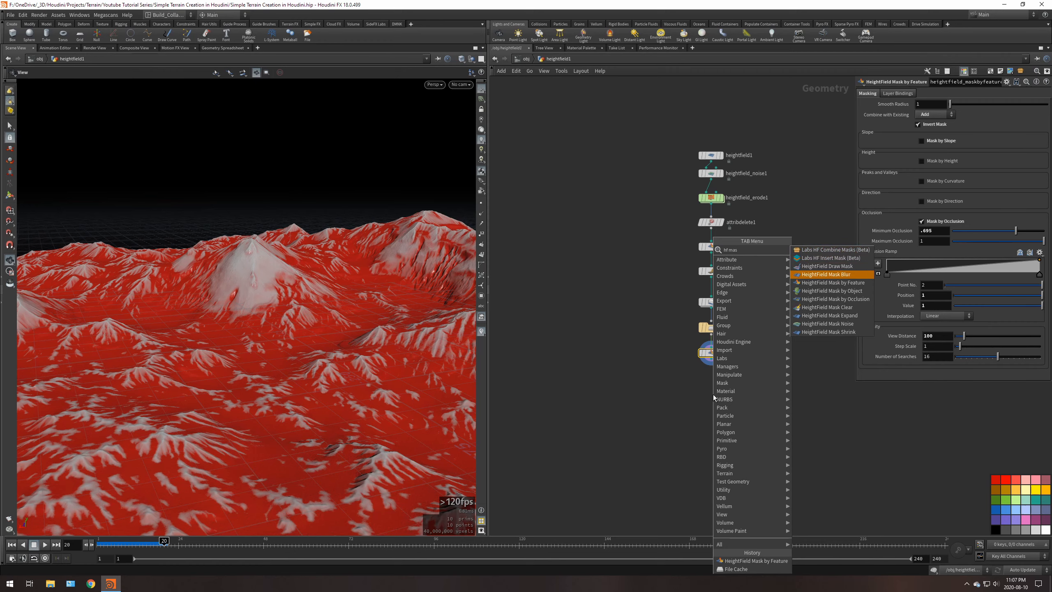
{"action": "key", "text": "Return"}
{"action": "left_click", "coordinate": [713, 378]}
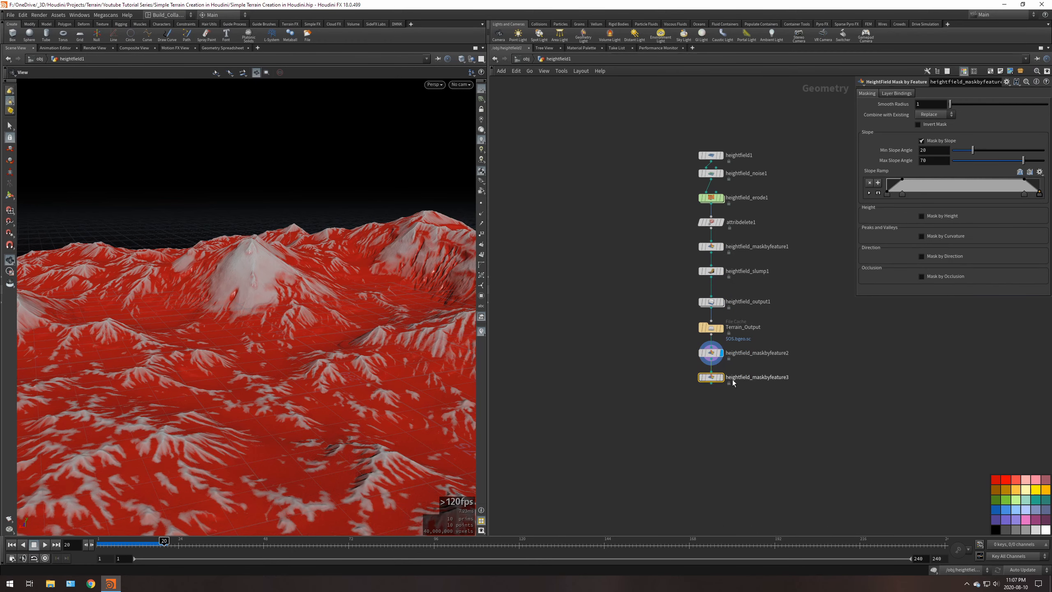
{"action": "left_click", "coordinate": [722, 378]}
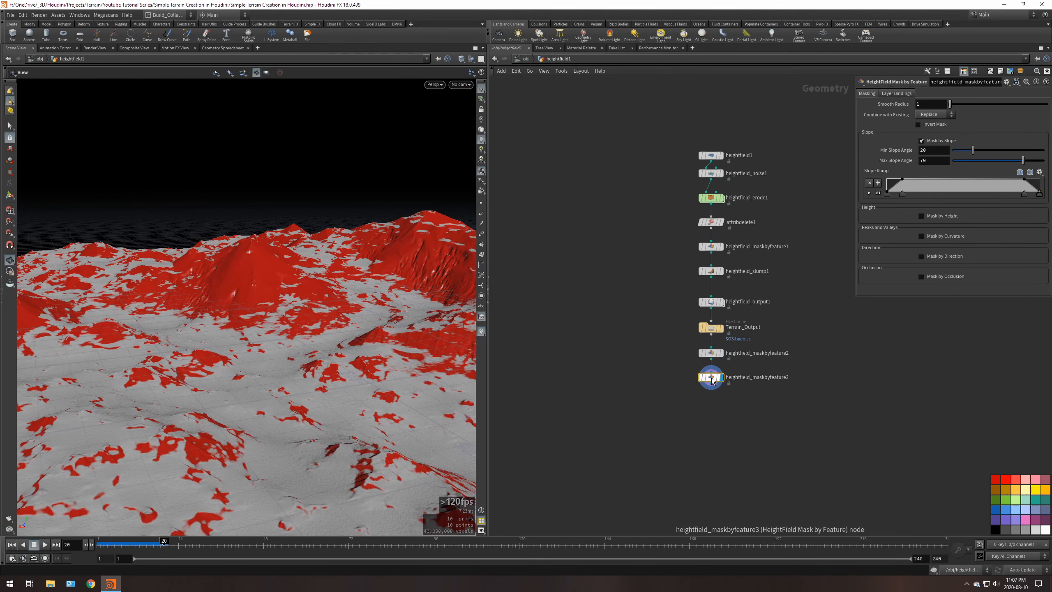
- Set the new mask to Add to the existing one, mask by curvature instead of slope, and compute the curvature range
{"action": "left_click", "coordinate": [934, 115]}
{"action": "left_click", "coordinate": [923, 131]}
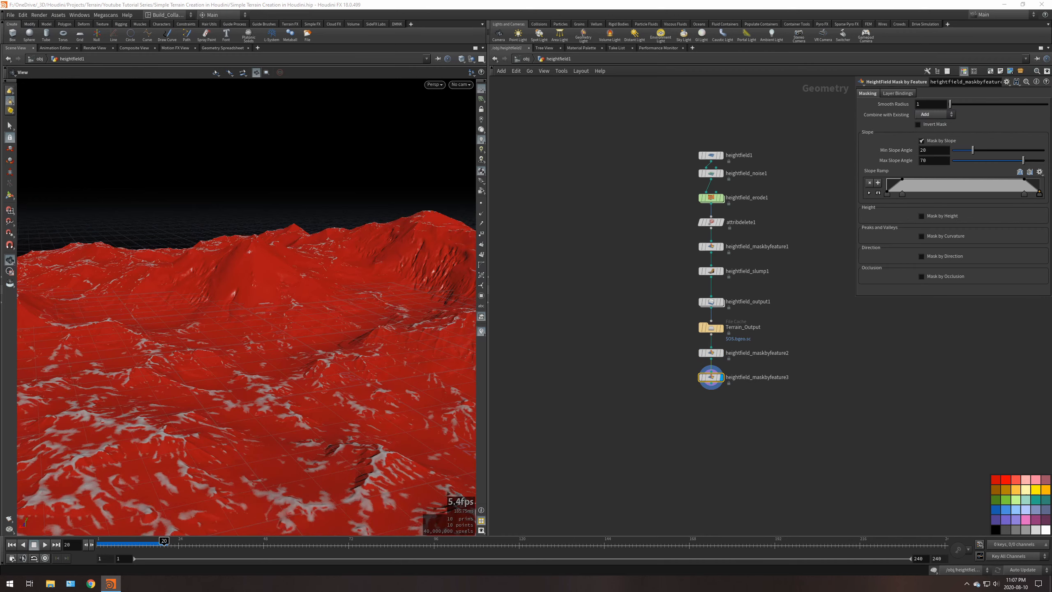
{"action": "scroll", "coordinate": [746, 389], "scroll_direction": "up", "scroll_amount": 4}
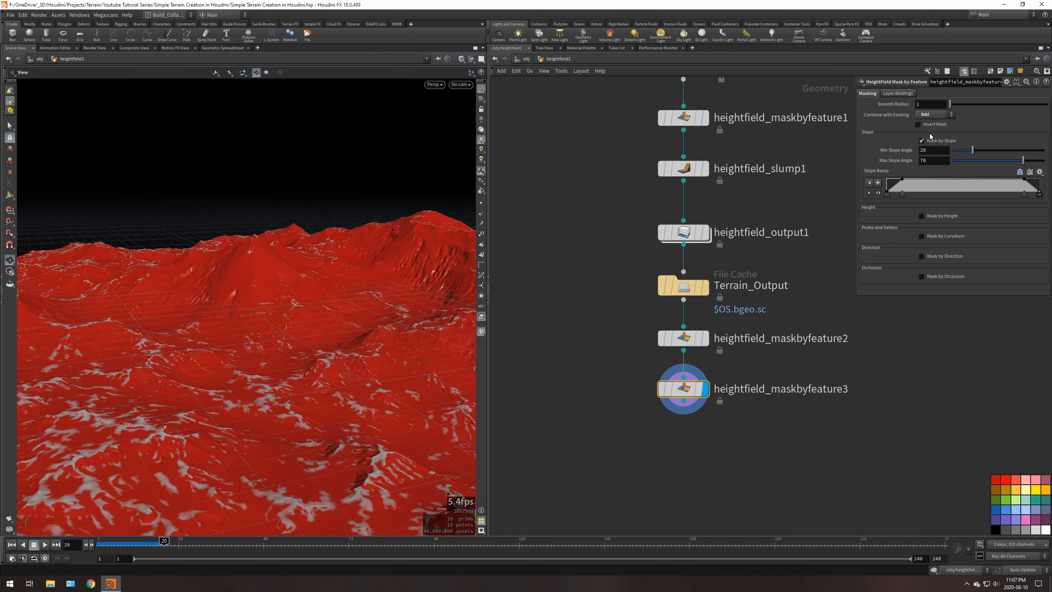
{"action": "left_click", "coordinate": [922, 141]}
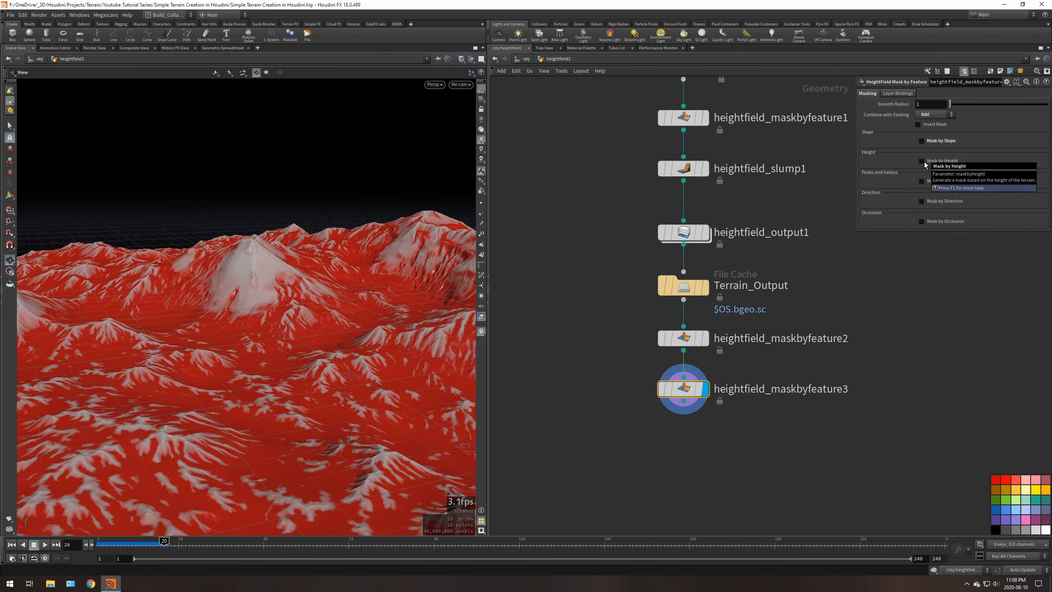
{"action": "left_click", "coordinate": [922, 181]}
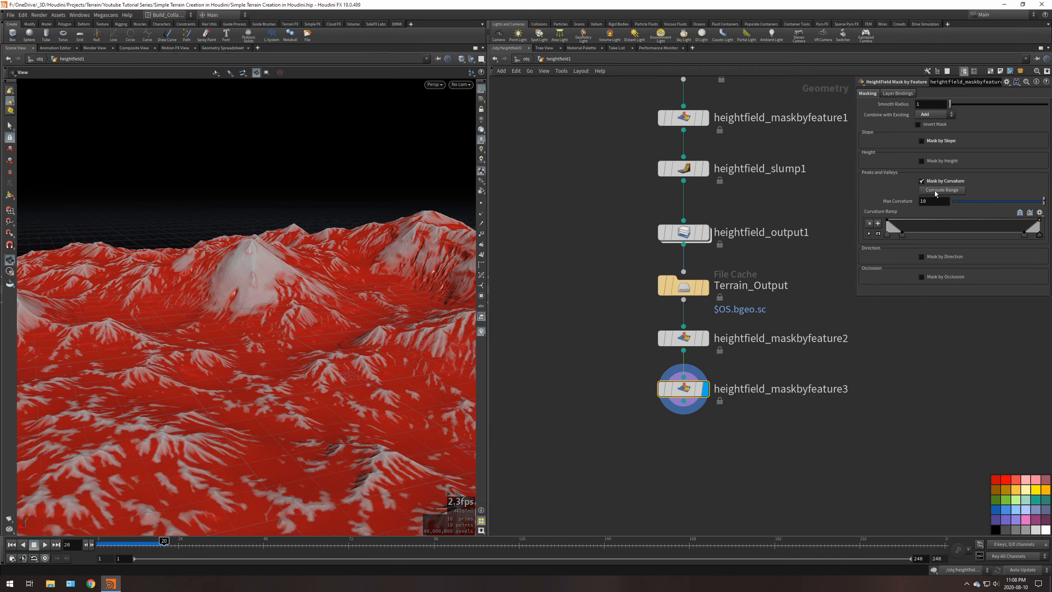
{"action": "left_click", "coordinate": [937, 190]}
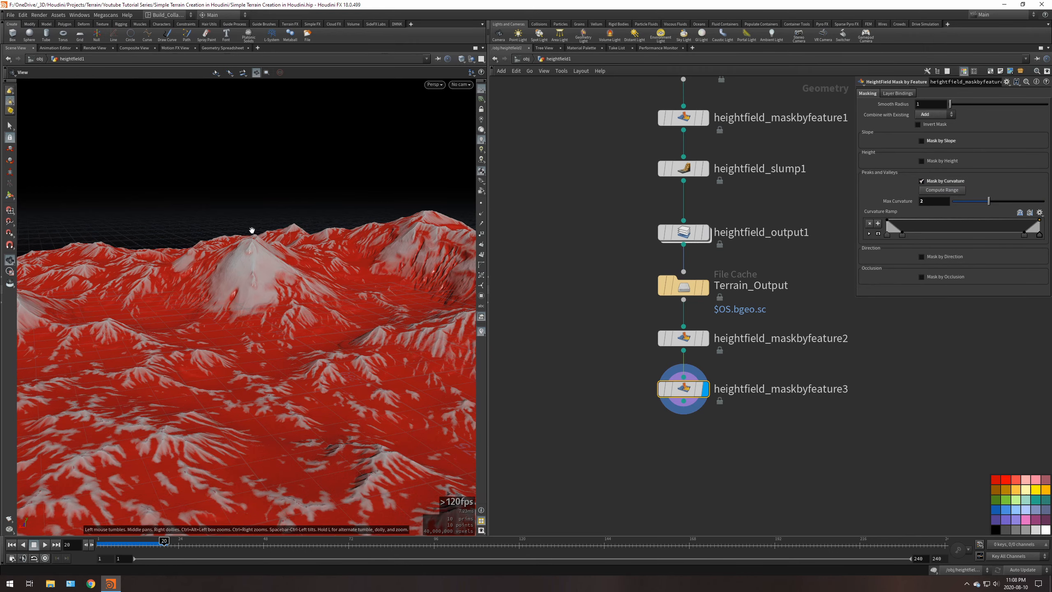
- Reshape the Curvature Ramp into a straight falloff by removing its extra points, leaving it full at the start and zero at the end
{"action": "middle_click_drag", "start_coordinate": [252, 231], "coordinate": [340, 331]}
{"action": "scroll", "coordinate": [283, 324], "scroll_direction": "up", "scroll_amount": 8}
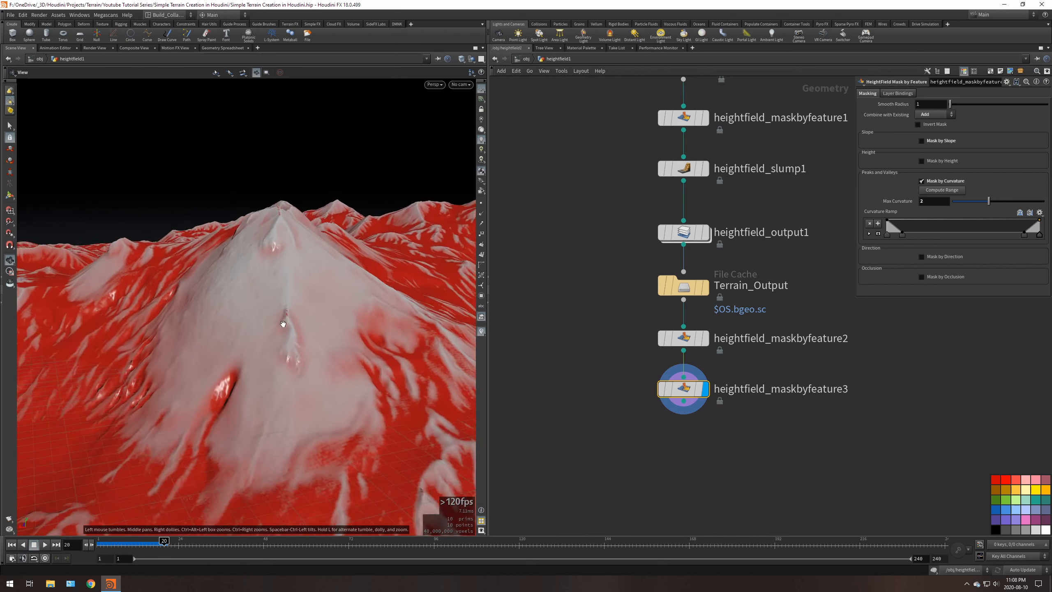
{"action": "scroll", "coordinate": [283, 324], "scroll_direction": "down", "scroll_amount": 5}
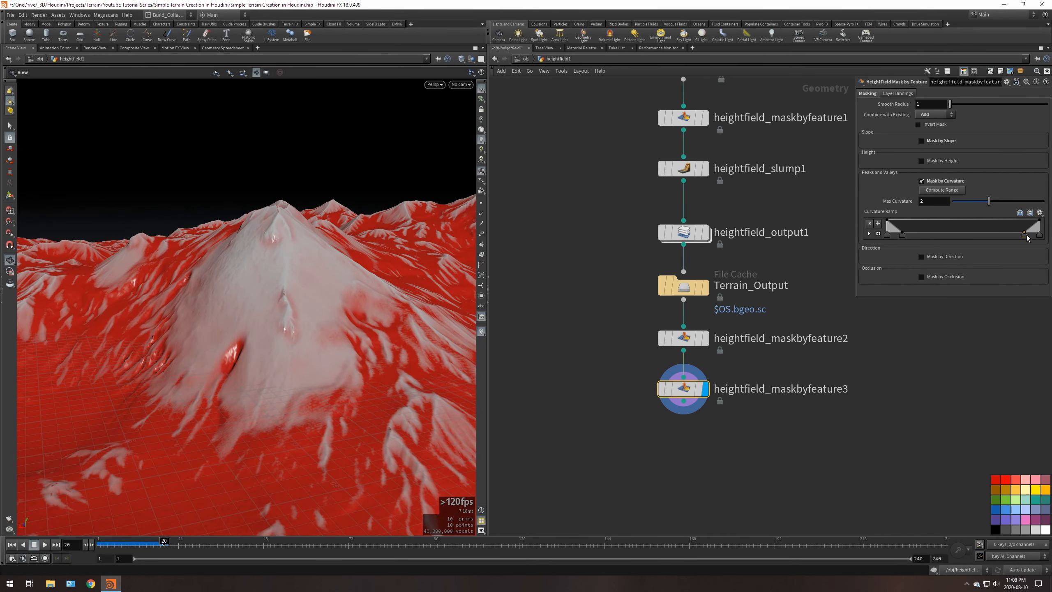
{"action": "left_click", "coordinate": [870, 223]}
{"action": "left_click", "coordinate": [870, 223]}
{"action": "left_click_drag", "start_coordinate": [903, 240], "coordinate": [1038, 239]}
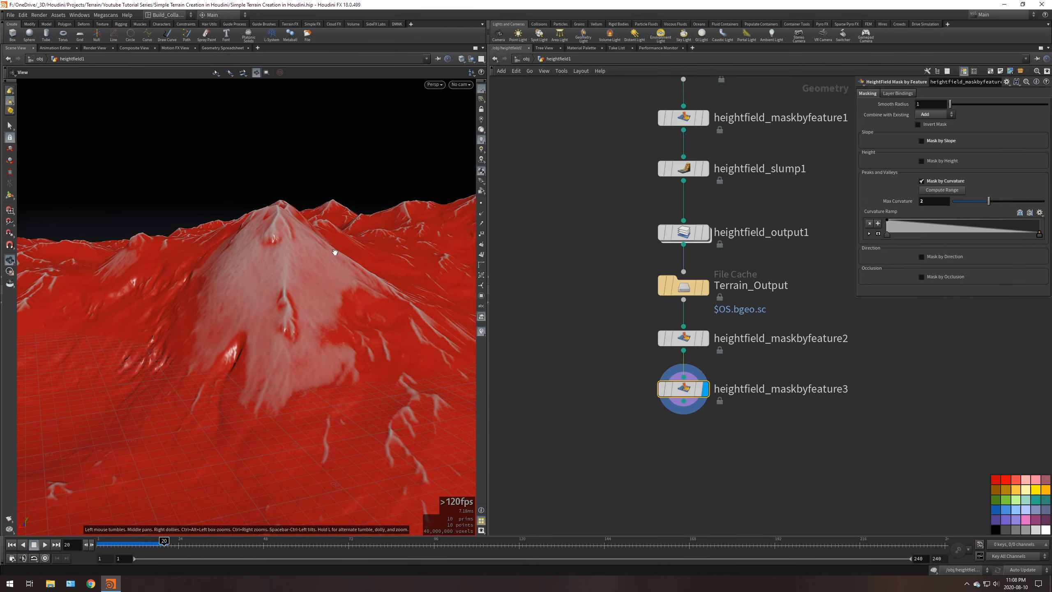
- Set the Max Curvature to 0.2 and examine the curvature mask along the main peak's ridges from several angles
{"action": "middle_click_drag", "start_coordinate": [306, 253], "coordinate": [284, 319]}
{"action": "scroll", "coordinate": [272, 310], "scroll_direction": "up", "scroll_amount": 5}
{"action": "left_click_drag", "start_coordinate": [269, 308], "coordinate": [321, 263]}
{"action": "scroll", "coordinate": [298, 277], "scroll_direction": "down", "scroll_amount": 5}
{"action": "scroll", "coordinate": [282, 286], "scroll_direction": "up", "scroll_amount": 4}
{"action": "left_click_drag", "start_coordinate": [350, 331], "coordinate": [322, 314]}
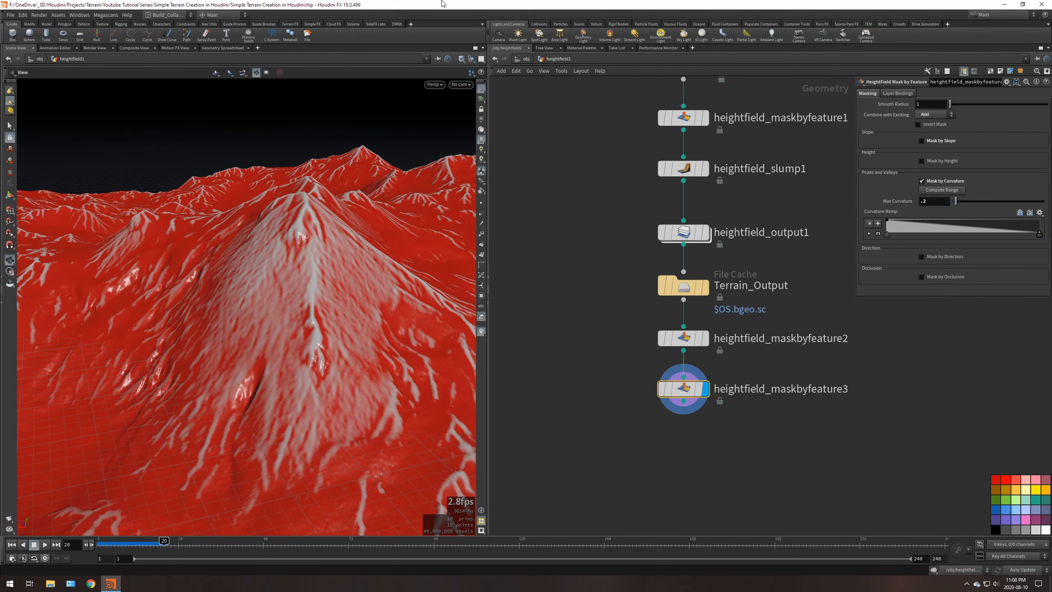
{"action": "left_click_drag", "start_coordinate": [305, 282], "coordinate": [278, 348]}
{"action": "right_click_drag", "start_coordinate": [279, 348], "coordinate": [304, 323]}
{"action": "left_click_drag", "start_coordinate": [303, 323], "coordinate": [258, 309]}
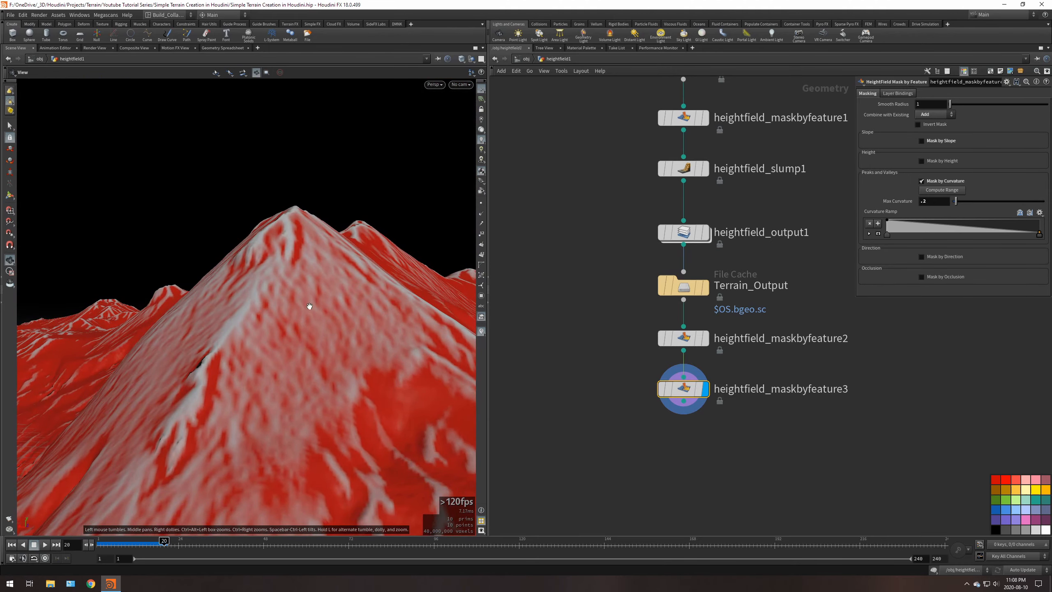
{"action": "left_click_drag", "start_coordinate": [472, 336], "coordinate": [219, 334]}
{"action": "right_click_drag", "start_coordinate": [225, 364], "coordinate": [233, 399]}
{"action": "middle_click_drag", "start_coordinate": [244, 408], "coordinate": [325, 268]}
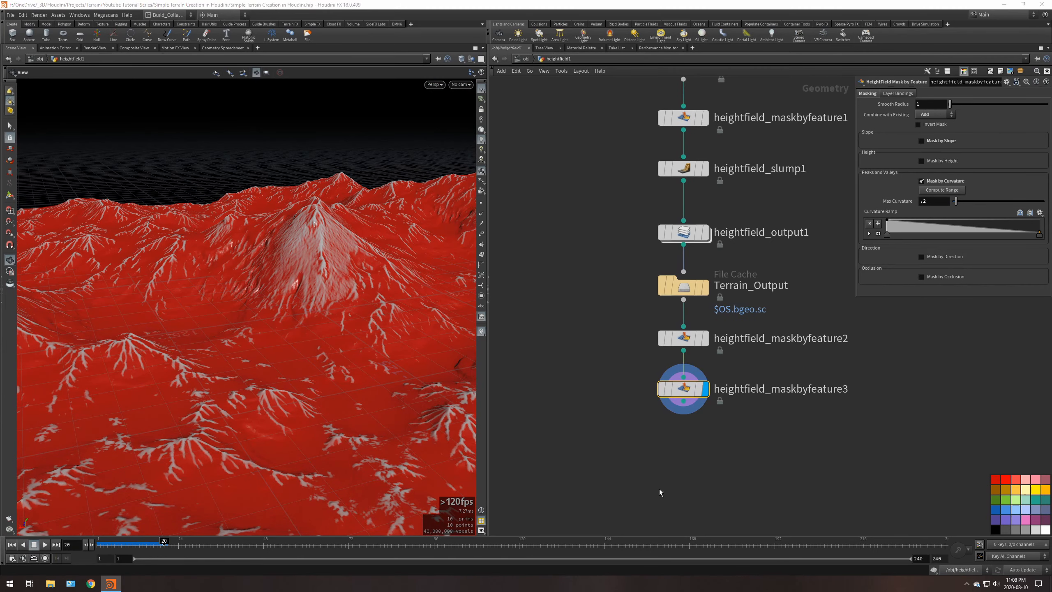
- Add a HeightField Output node below heightfield_maskbyfeature3
{"action": "scroll", "coordinate": [692, 367], "scroll_direction": "down", "scroll_amount": 1}
{"action": "key", "text": "Tab"}
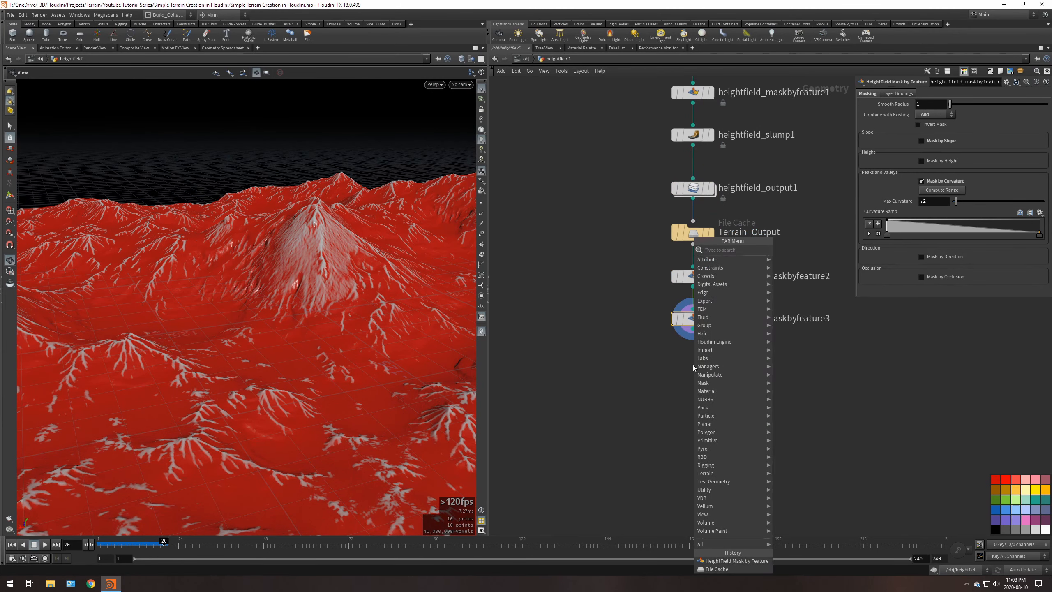
{"action": "type", "text": "hf ou"}
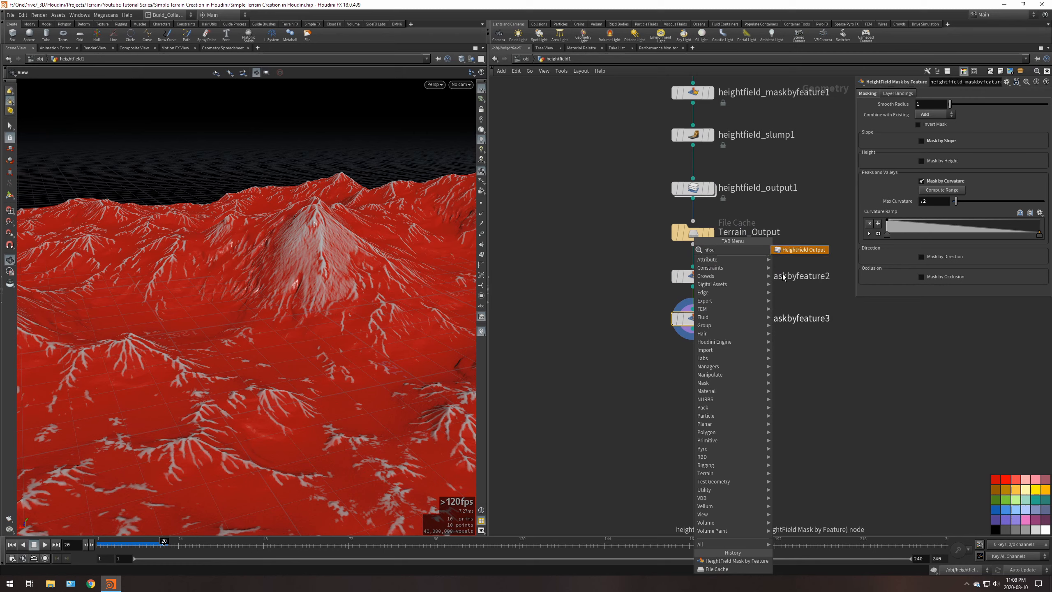
{"action": "left_click", "coordinate": [789, 250]}
{"action": "left_click", "coordinate": [694, 360]}
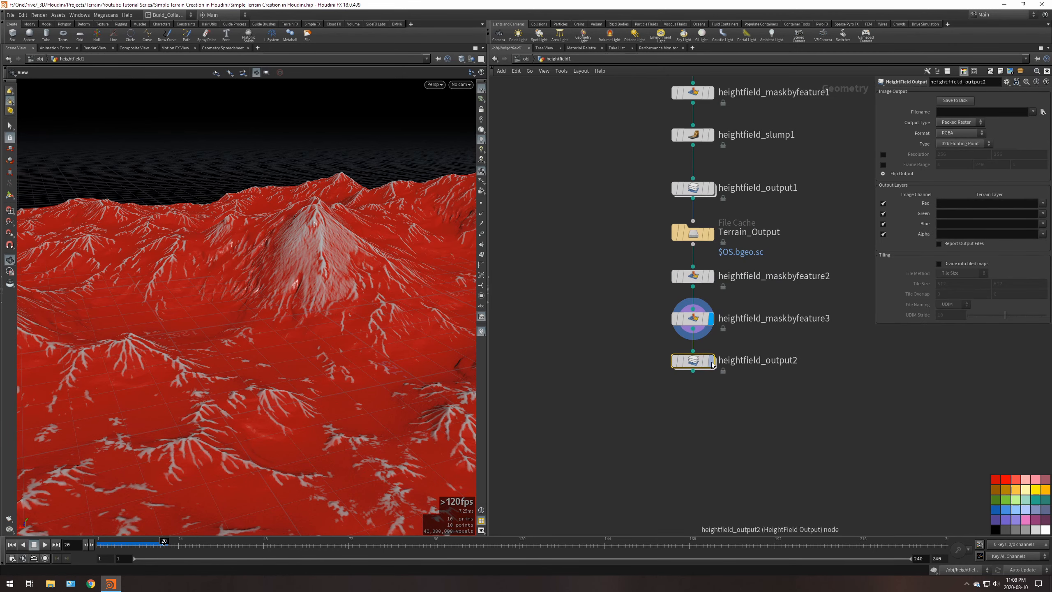
- Display the new output node and set its output file to the existing Terrain_Alpha.tga in the project's tex folder
{"action": "left_click", "coordinate": [1042, 111]}
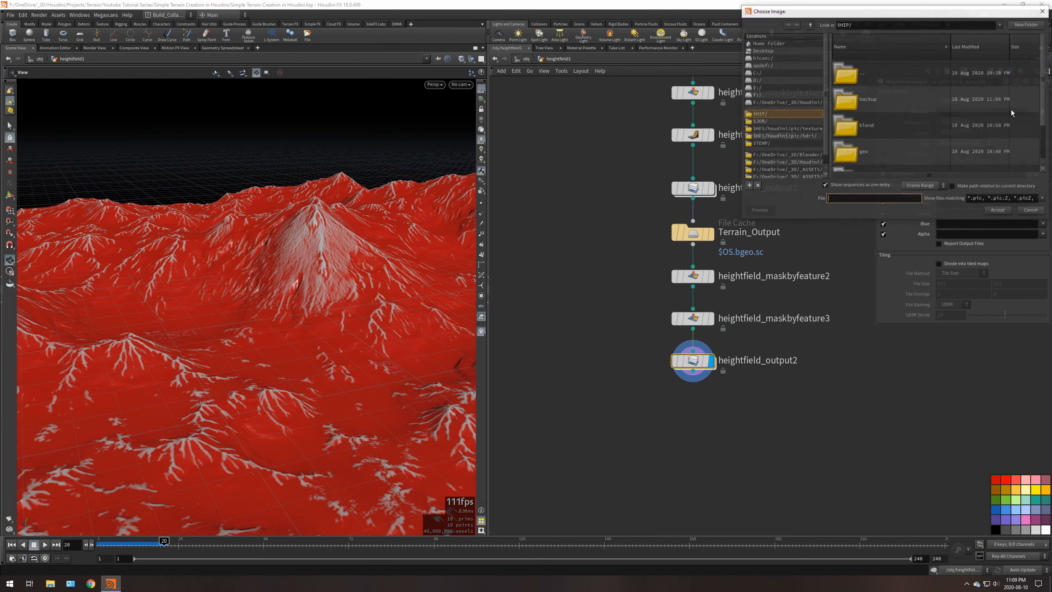
{"action": "double_click", "coordinate": [857, 139]}
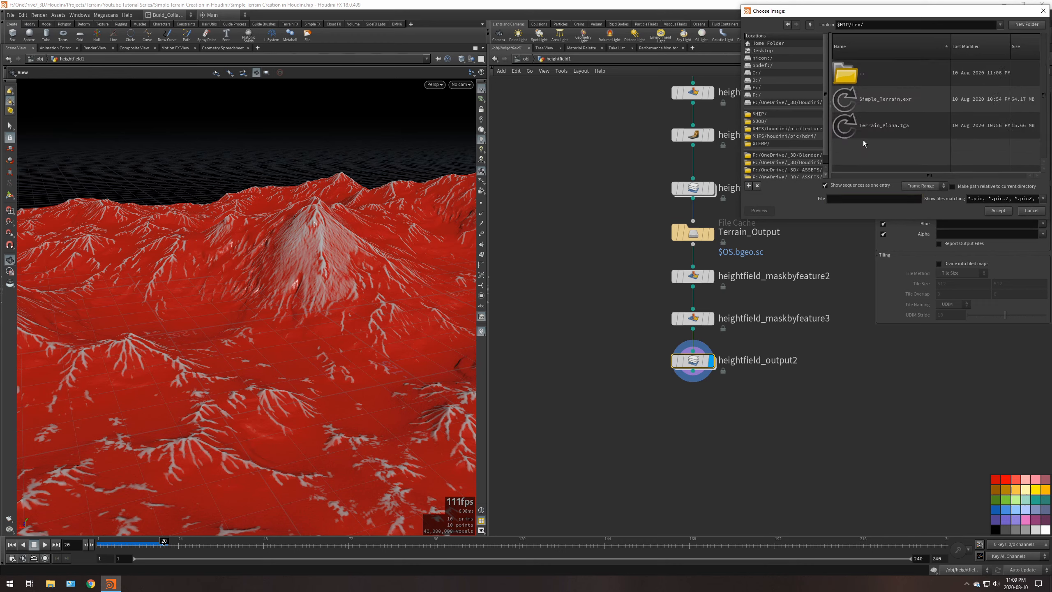
{"action": "double_click", "coordinate": [892, 120]}
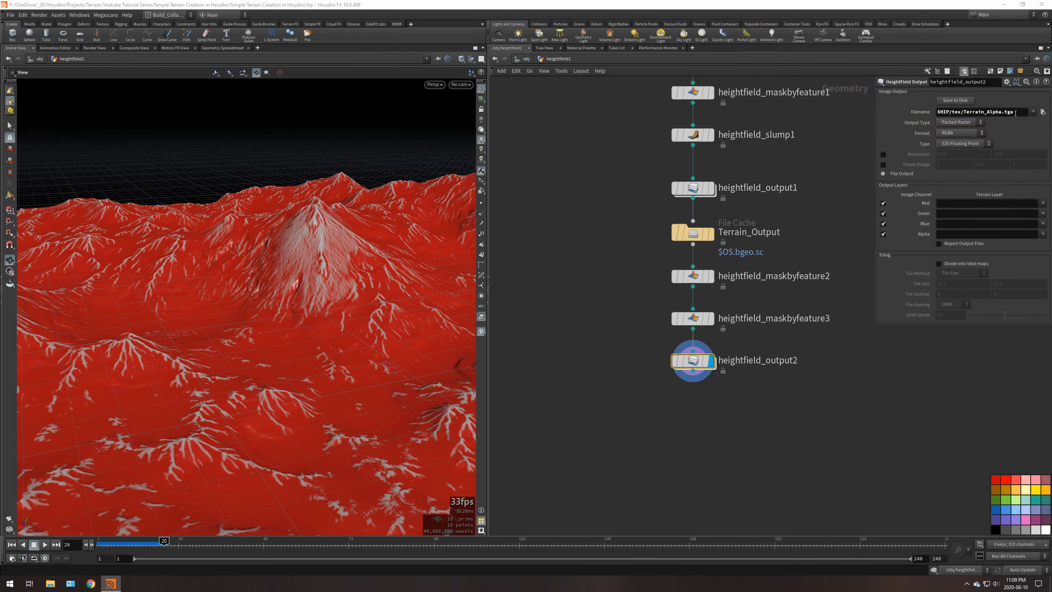
- Set the mask image's format to Single Channel and its type to 16b Floating Point
{"action": "left_click", "coordinate": [960, 133]}
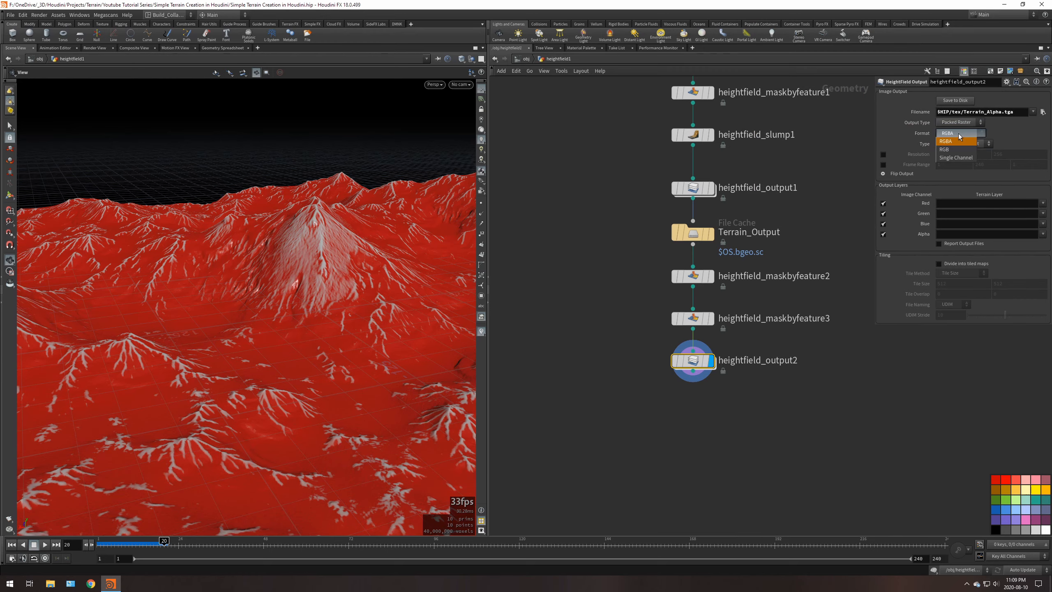
{"action": "left_click", "coordinate": [953, 158]}
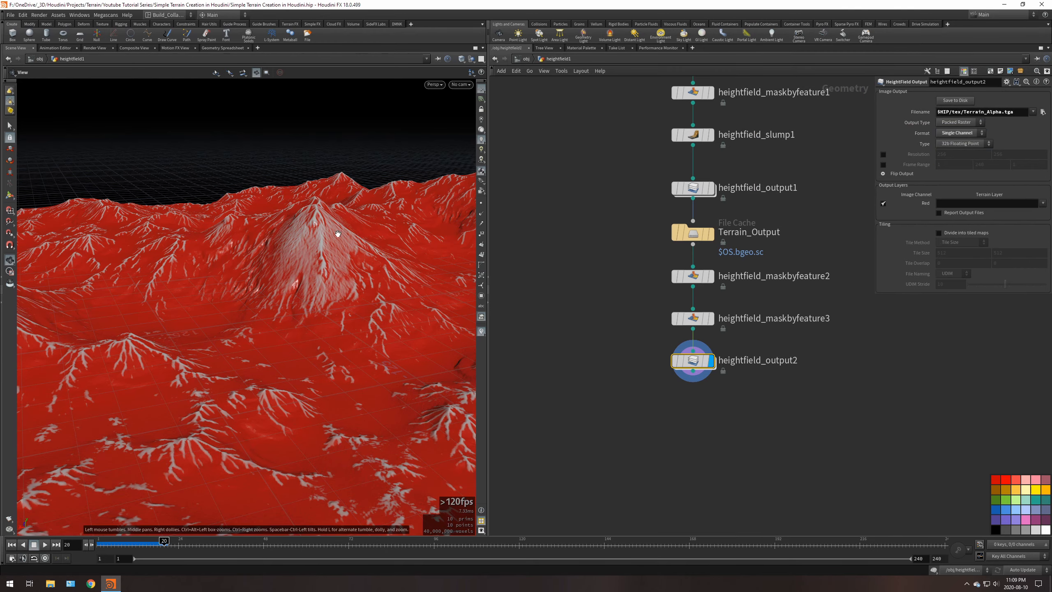
{"action": "left_click_drag", "start_coordinate": [338, 234], "coordinate": [304, 344]}
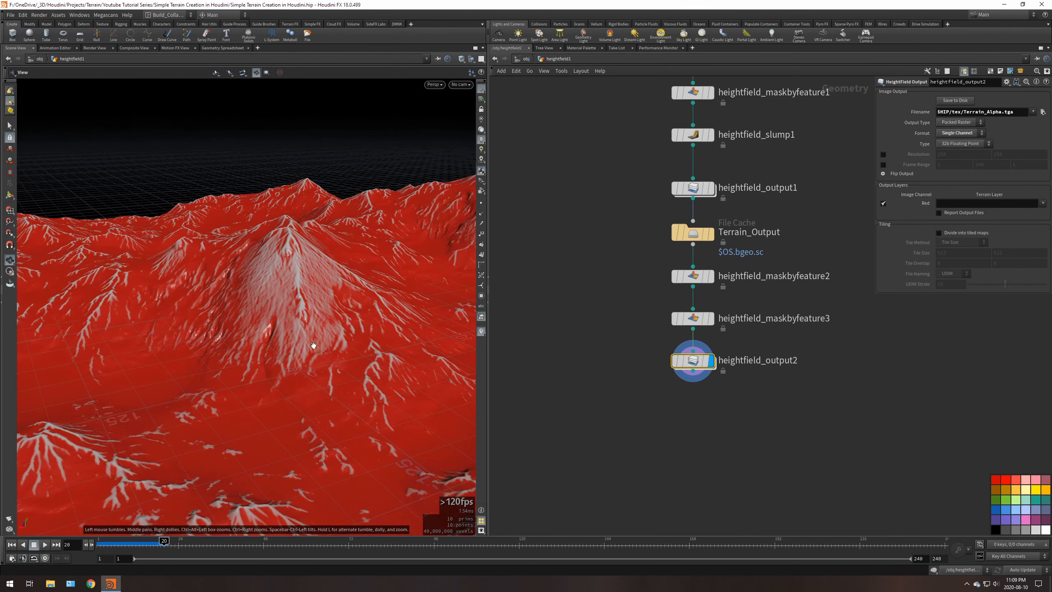
{"action": "left_click", "coordinate": [960, 143]}
{"action": "left_click", "coordinate": [955, 168]}
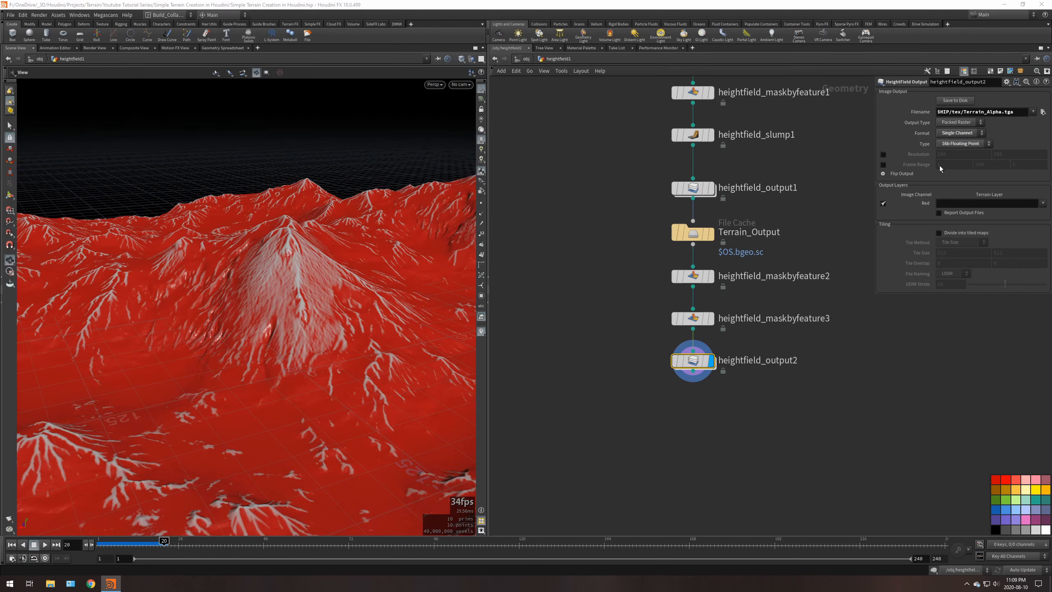
- Override the output image resolution with 4096 by 4096
{"action": "left_click", "coordinate": [883, 154]}
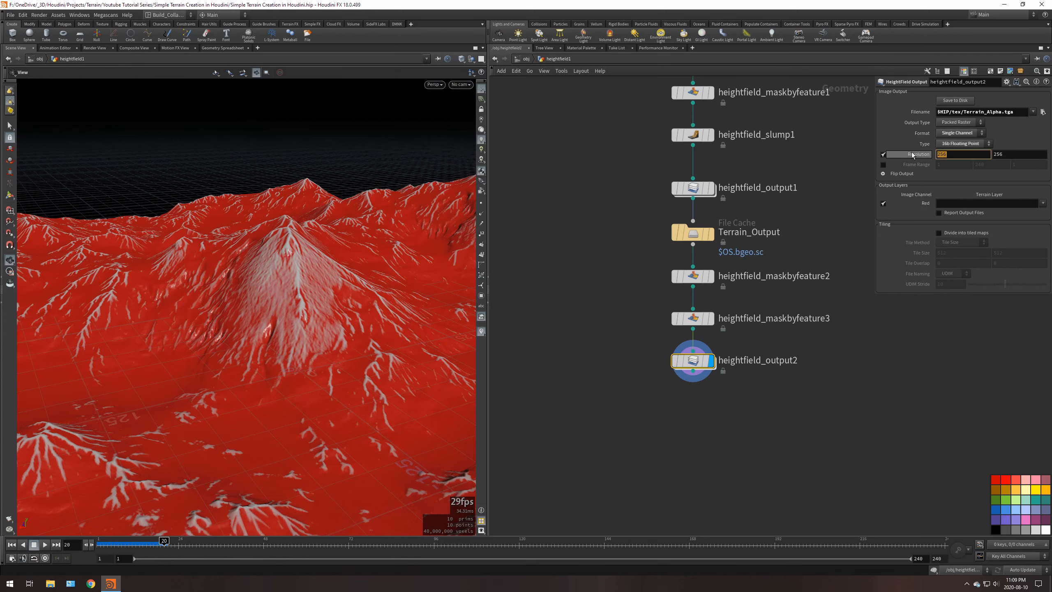
{"action": "key", "text": "Tab"}
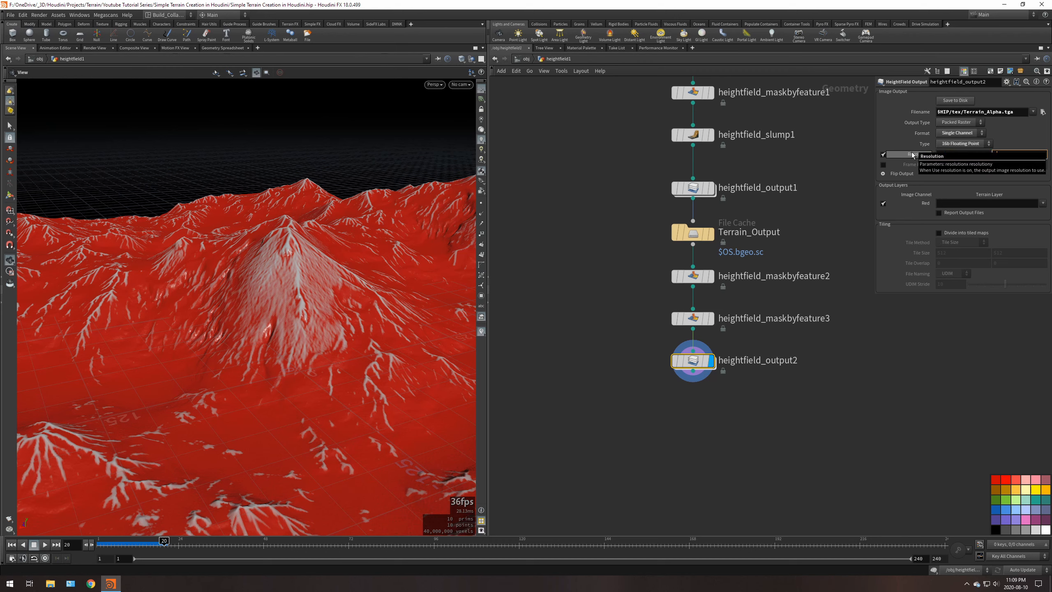
{"action": "type", "text": "4096"}
{"action": "key", "text": "Return"}
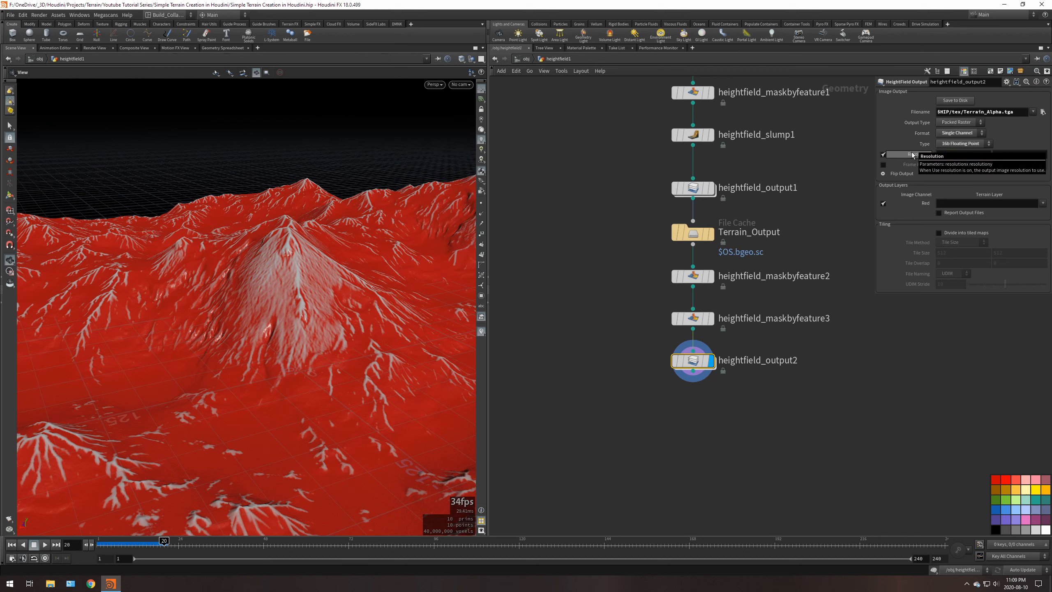
- Assign the mask layer to the red channel with Auto Remap as the output range, and save the image to disk
{"action": "left_click", "coordinate": [1043, 202]}
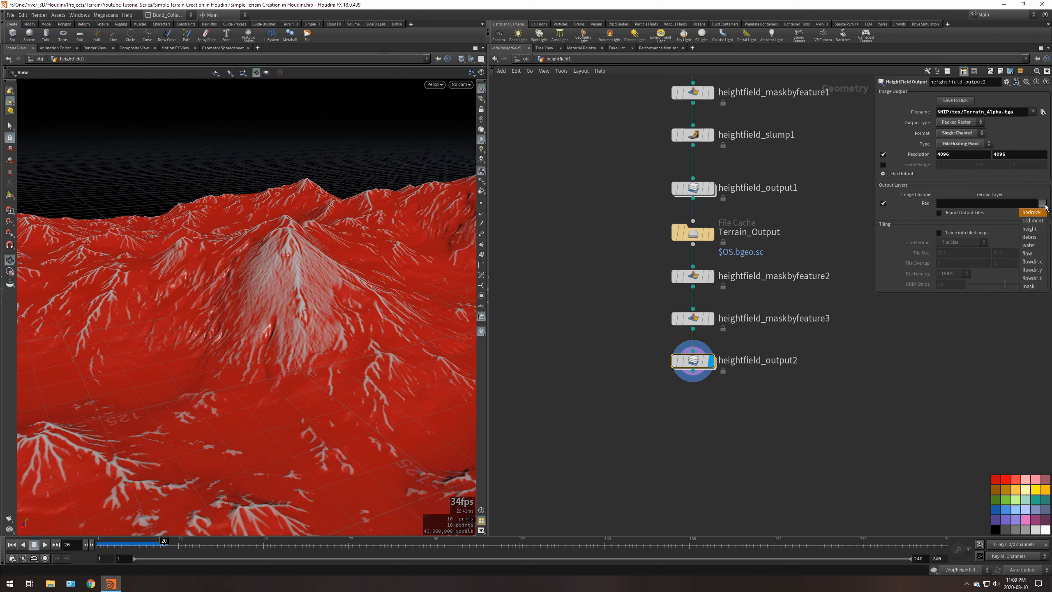
{"action": "left_click", "coordinate": [1028, 286]}
{"action": "left_click", "coordinate": [955, 217]}
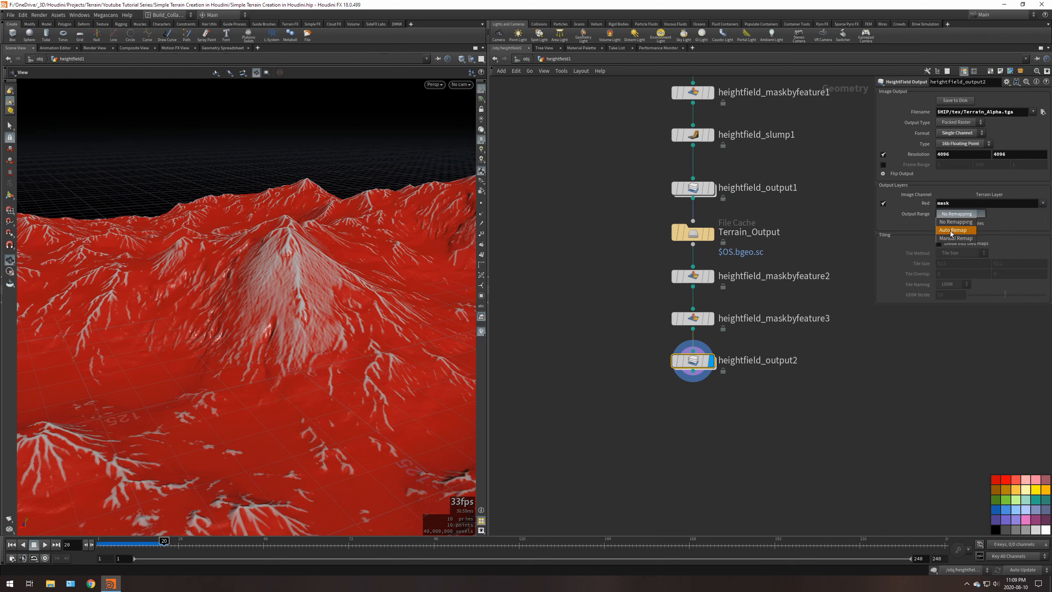
{"action": "left_click", "coordinate": [957, 226]}
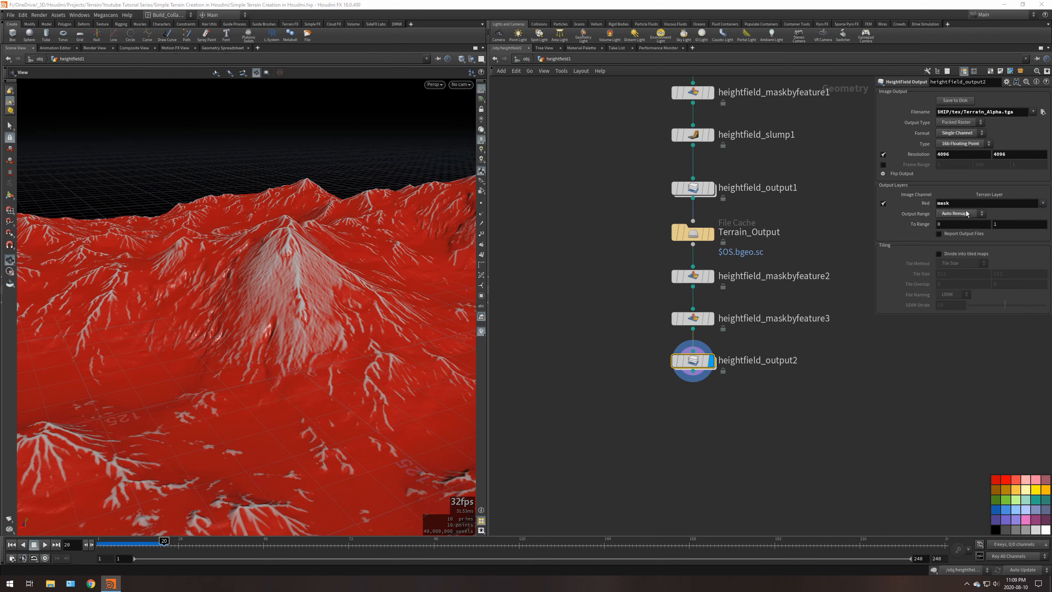
{"action": "left_click", "coordinate": [949, 101]}
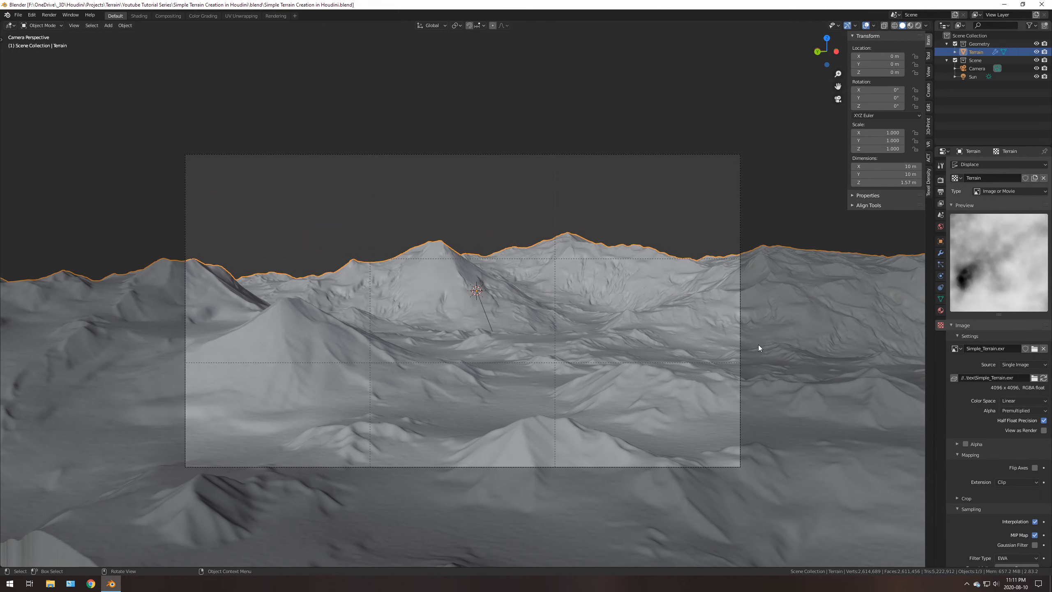
- Switch to Blender's Shading workspace and create a new material for the Terrain object
{"action": "left_click", "coordinate": [758, 344]}
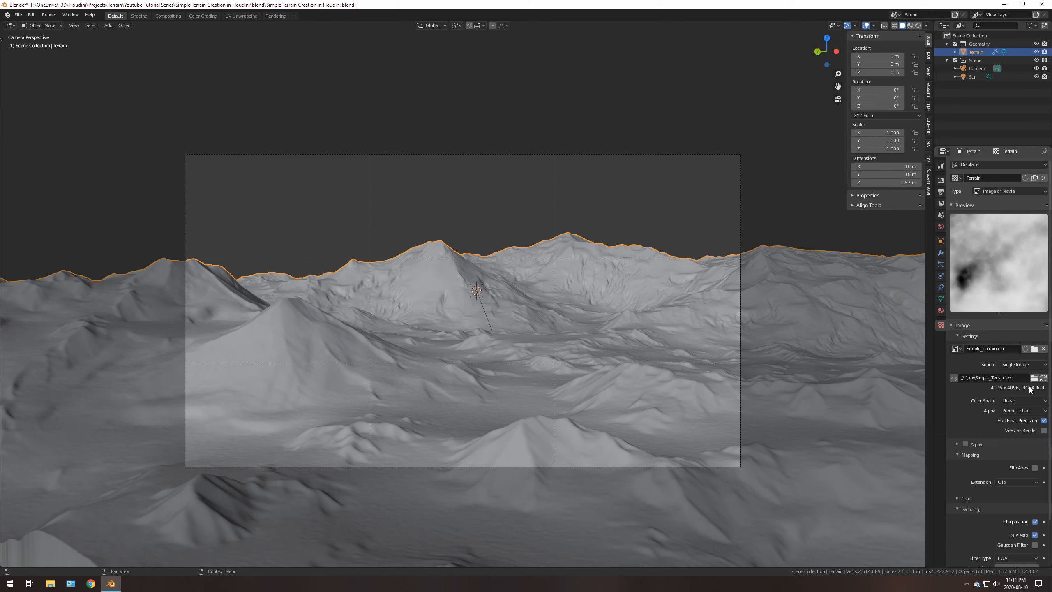
{"action": "left_click", "coordinate": [1020, 420]}
{"action": "left_click", "coordinate": [1021, 423]}
{"action": "left_click", "coordinate": [139, 16]}
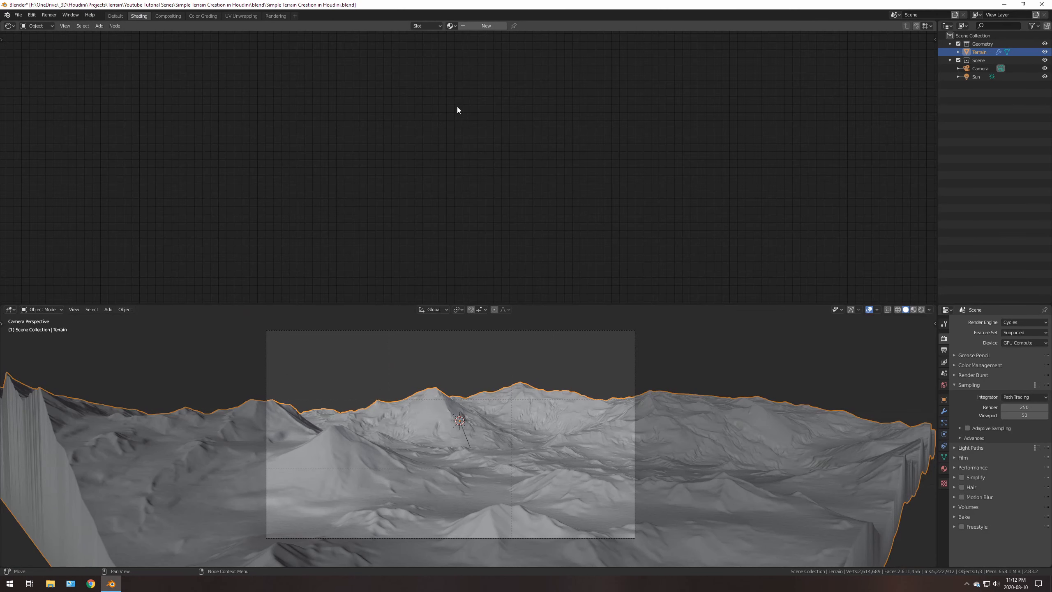
{"action": "left_click", "coordinate": [475, 26]}
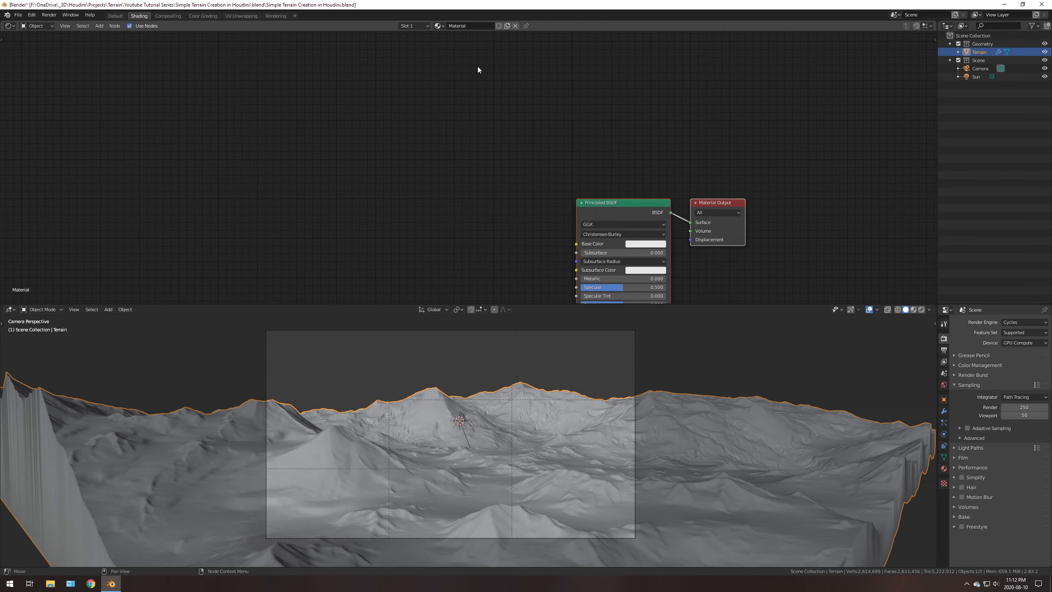
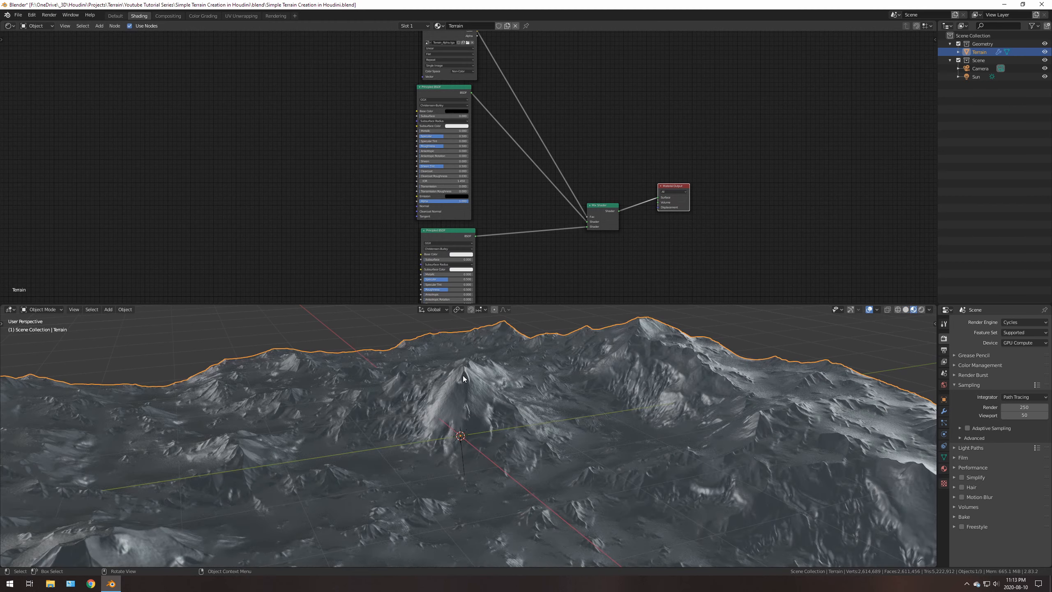
- Examine from several angles how the mask blends the two shaders on the terrain's peaks and valleys, ending in camera view
{"action": "middle_click_drag", "start_coordinate": [474, 393], "coordinate": [498, 400]}
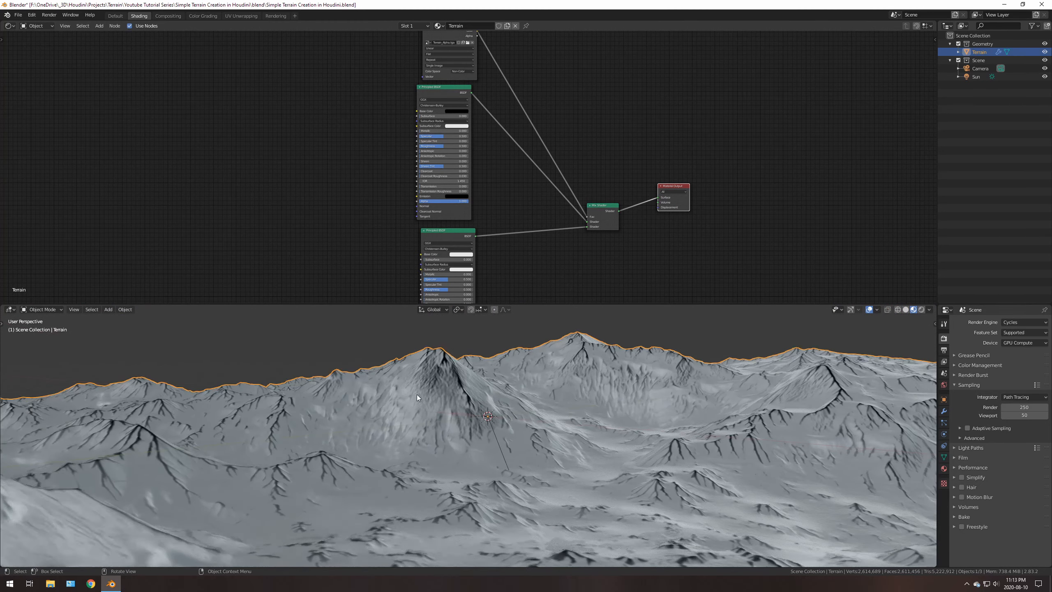
{"action": "scroll", "coordinate": [442, 382], "scroll_direction": "down", "scroll_amount": 10}
{"action": "scroll", "coordinate": [476, 418], "scroll_direction": "down", "scroll_amount": 6}
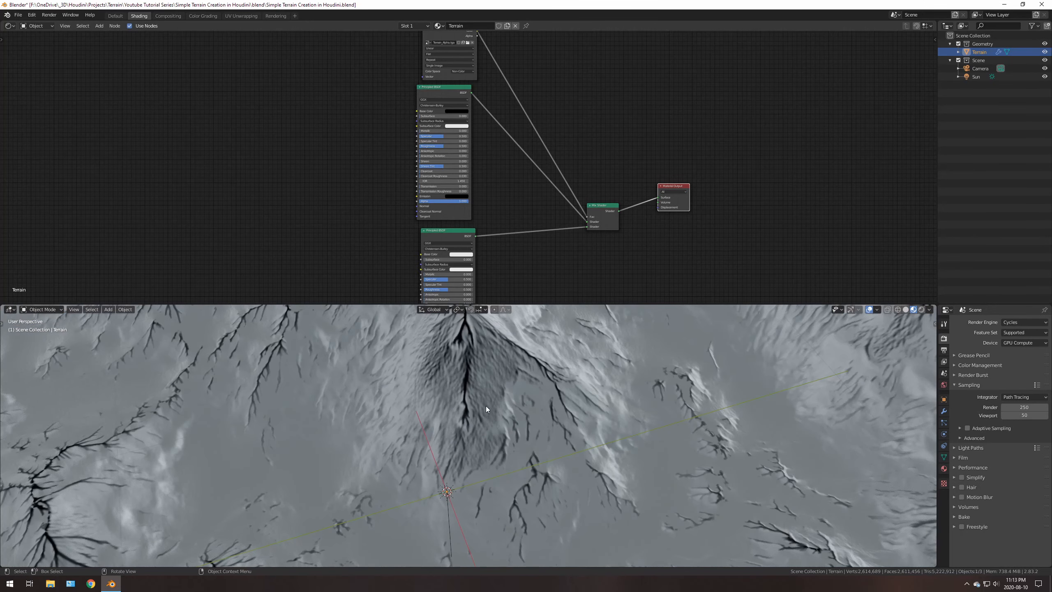
{"action": "mouse_move", "coordinate": [486, 406]}
{"action": "middle_mouse_down"}
{"action": "mouse_move", "coordinate": [468, 425]}
{"action": "mouse_move", "coordinate": [472, 454]}
{"action": "mouse_move", "coordinate": [482, 419]}
{"action": "middle_mouse_up"}
{"action": "scroll", "coordinate": [473, 455], "scroll_direction": "up", "scroll_amount": 5}
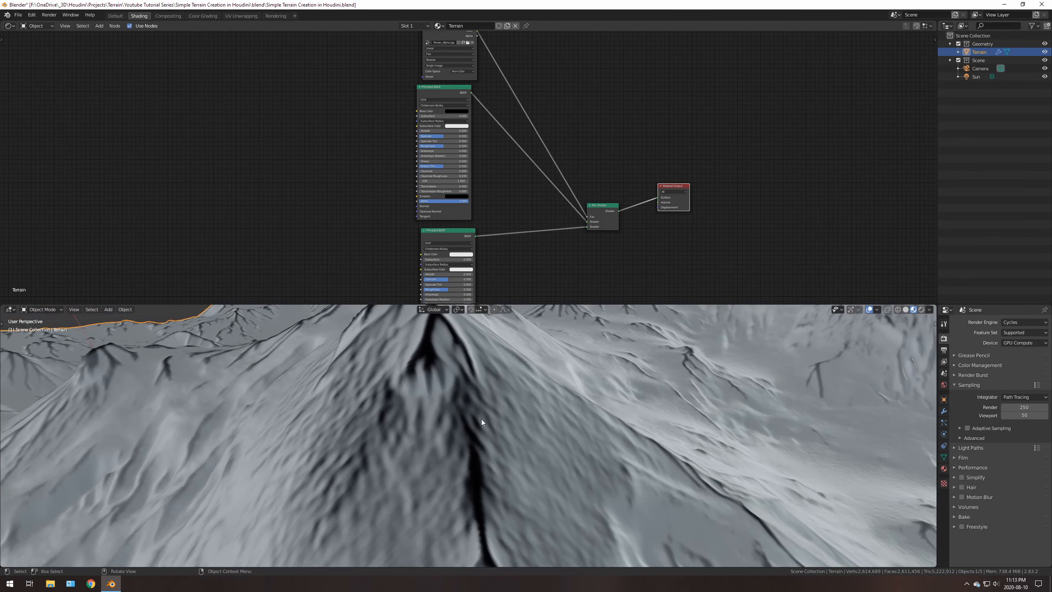
{"action": "scroll", "coordinate": [481, 420], "scroll_direction": "down", "scroll_amount": 3}
{"action": "key", "text": "KP_0"}
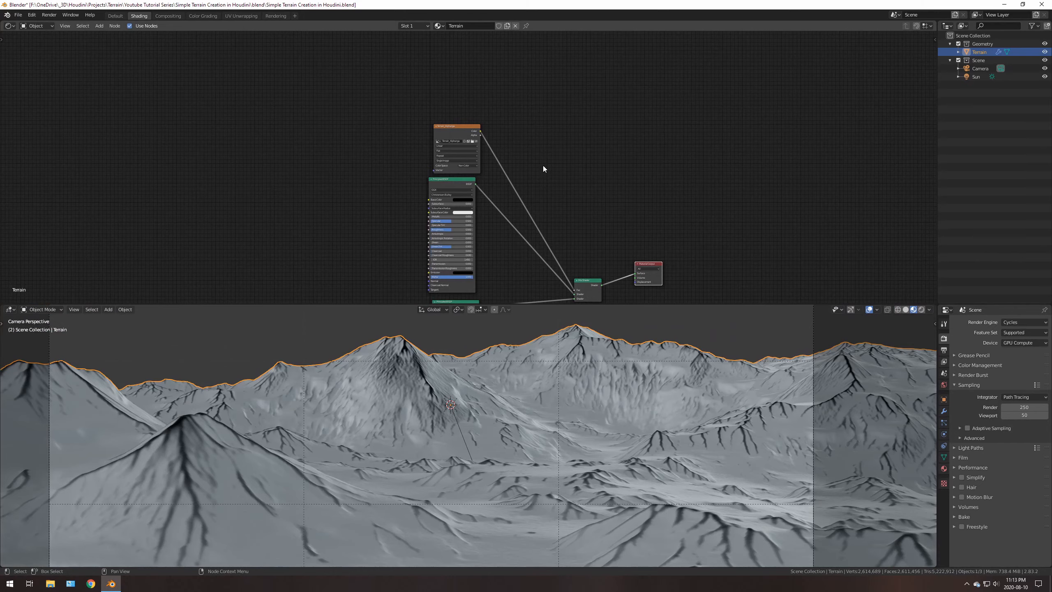
- Add a ColorRamp node on the link between the Terrain_Alpha image texture and the Mix Shader's factor
{"action": "scroll", "coordinate": [529, 163], "scroll_direction": "up", "scroll_amount": 2}
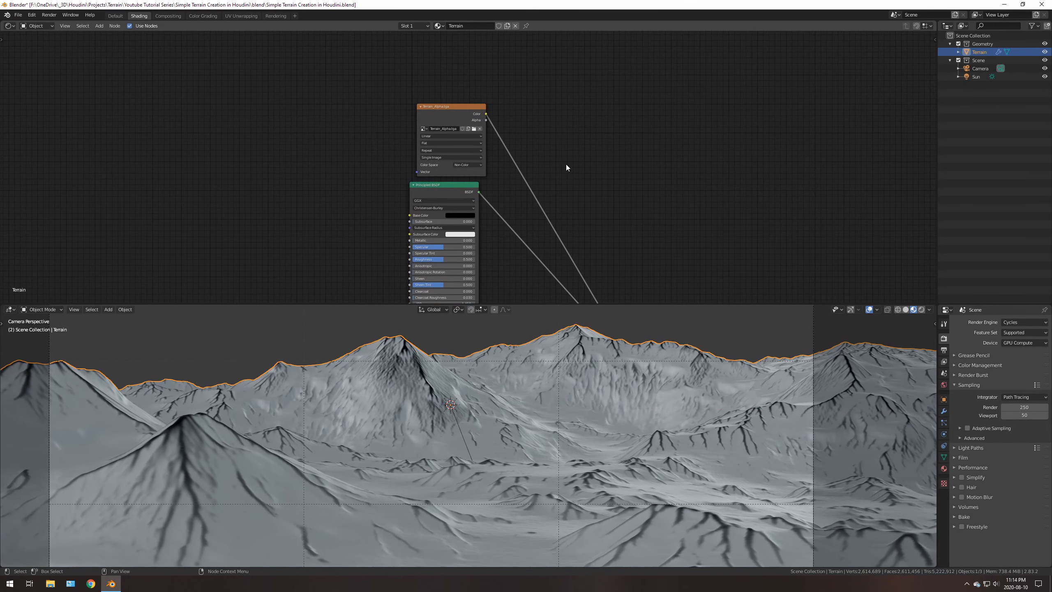
{"action": "middle_click_drag", "start_coordinate": [566, 167], "coordinate": [521, 132]}
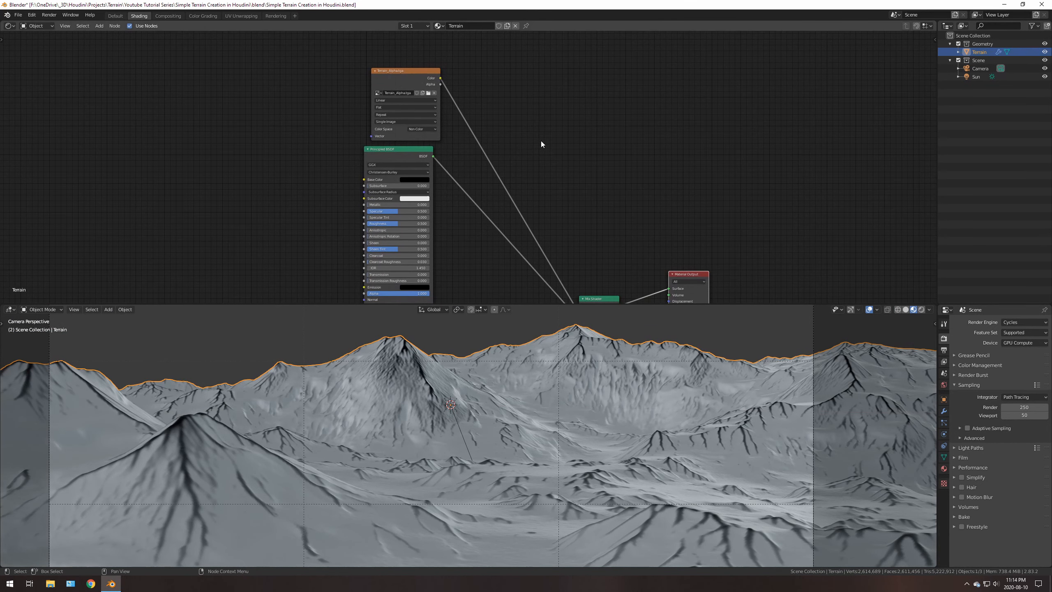
{"action": "scroll", "coordinate": [530, 165], "scroll_direction": "up", "scroll_amount": 3}
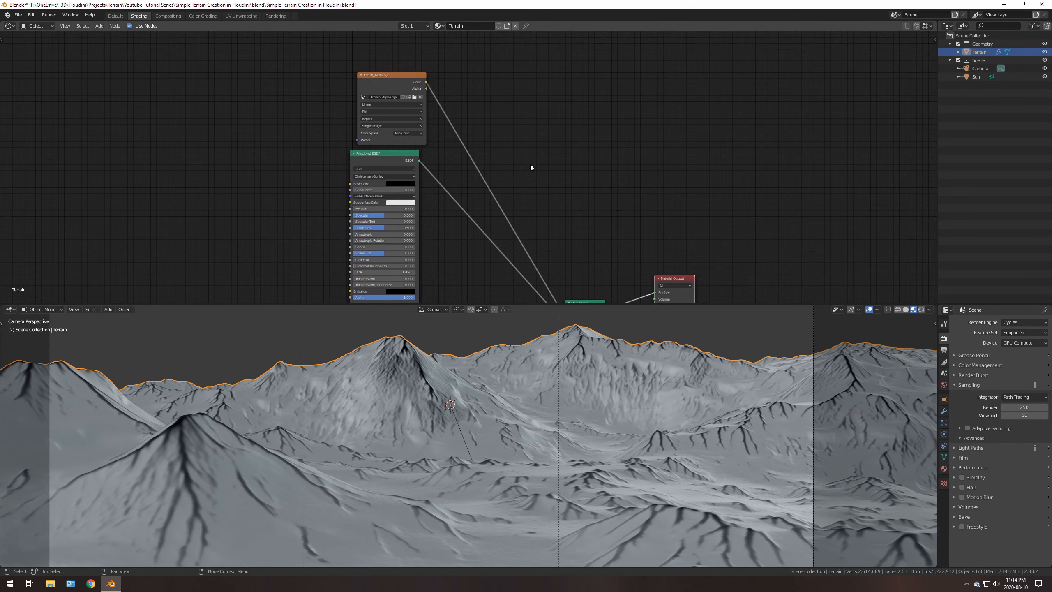
{"action": "key", "text": "shift+a"}
{"action": "left_click", "coordinate": [497, 139]}
{"action": "type", "text": "color"}
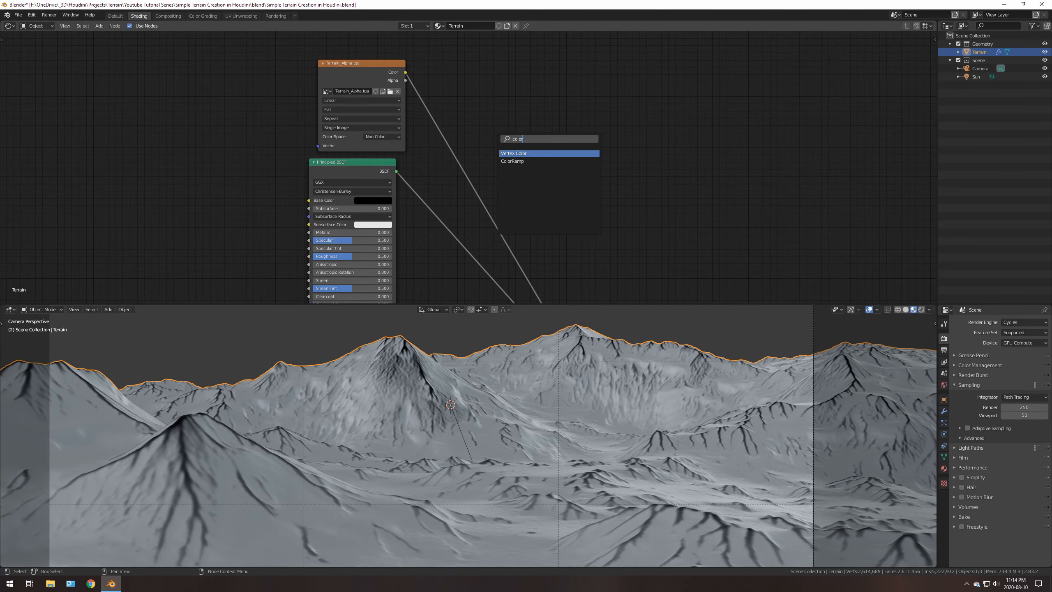
{"action": "left_click", "coordinate": [515, 161]}
{"action": "left_click", "coordinate": [476, 140]}
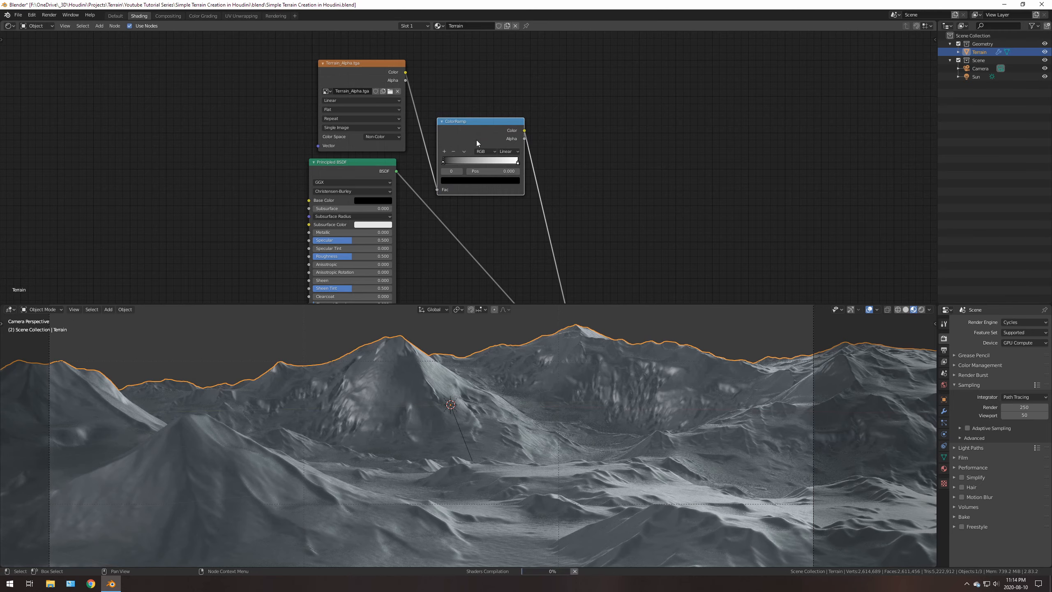
- Try tightening the ColorRamp's black and white stops and adjusting the black stop's brightness
{"action": "mouse_move", "coordinate": [442, 162]}
{"action": "left_mouse_down"}
{"action": "mouse_move", "coordinate": [509, 161]}
{"action": "mouse_move", "coordinate": [442, 159]}
{"action": "left_mouse_up"}
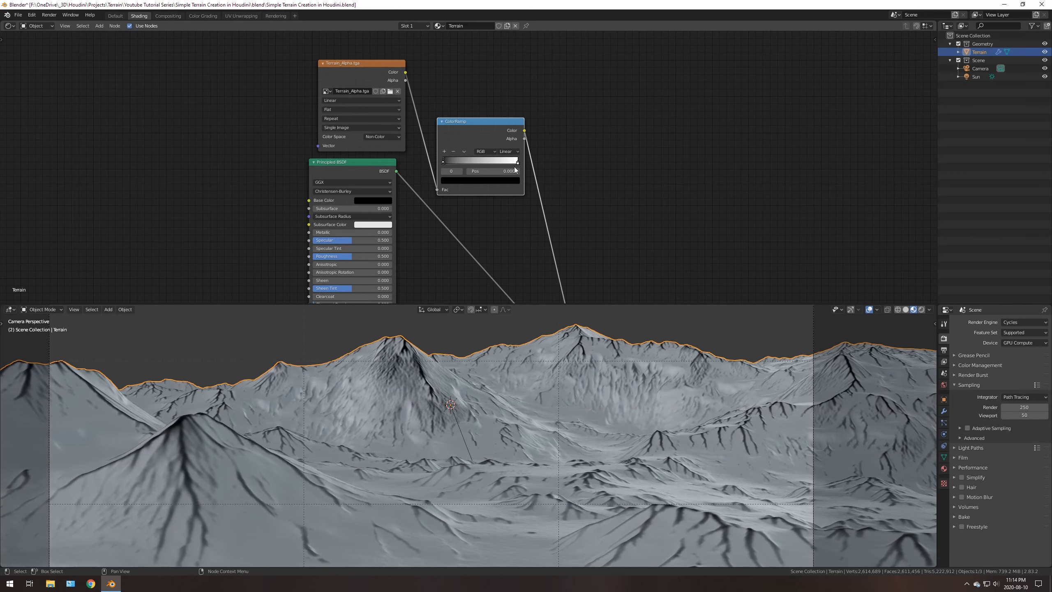
{"action": "mouse_move", "coordinate": [517, 162]}
{"action": "left_mouse_down"}
{"action": "mouse_move", "coordinate": [478, 162]}
{"action": "mouse_move", "coordinate": [528, 161]}
{"action": "left_mouse_up"}
{"action": "left_click_drag", "start_coordinate": [451, 160], "coordinate": [487, 162]}
{"action": "left_click", "coordinate": [483, 181]}
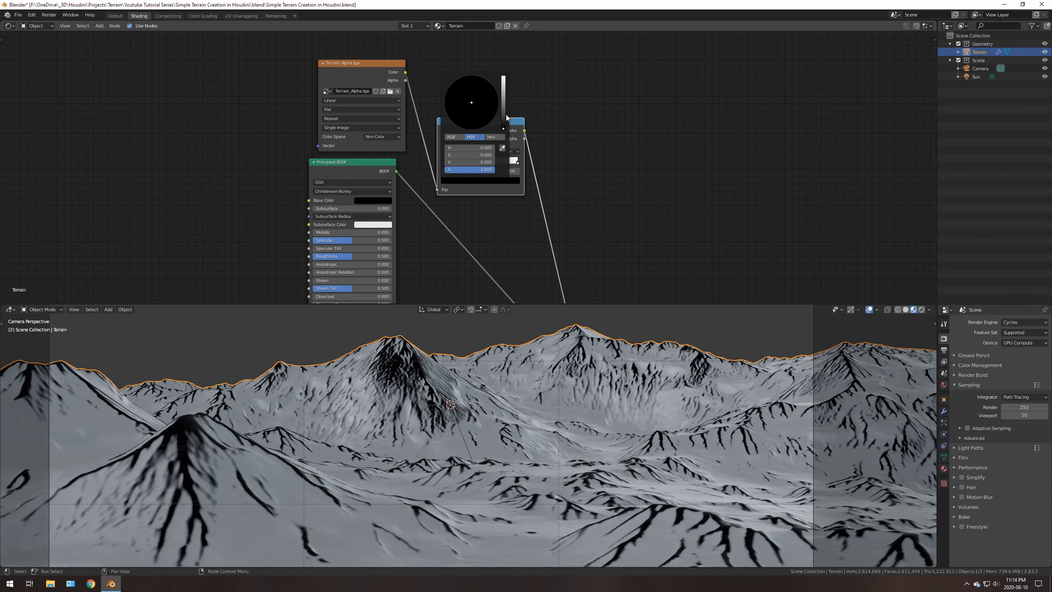
{"action": "mouse_move", "coordinate": [503, 125]}
{"action": "left_mouse_down"}
{"action": "mouse_move", "coordinate": [503, 77]}
{"action": "mouse_move", "coordinate": [503, 128]}
{"action": "left_mouse_up"}
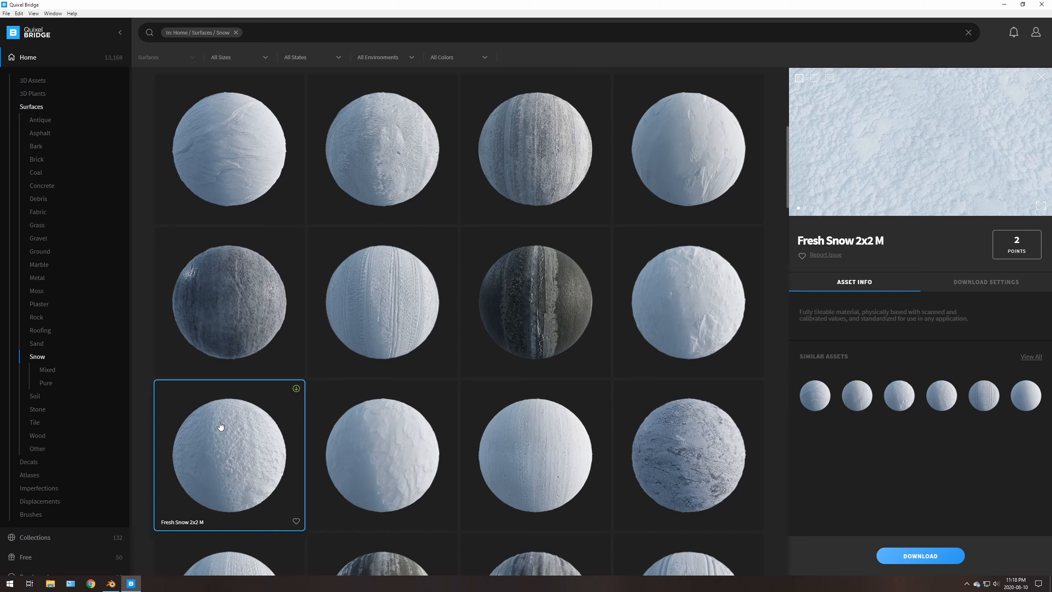
- In Quixel Bridge, preview the Fresh Snow 2x2 M surface and download it at 4K with the Offline Metalness preset
{"action": "left_click", "coordinate": [806, 208]}
{"action": "left_click", "coordinate": [811, 208]}
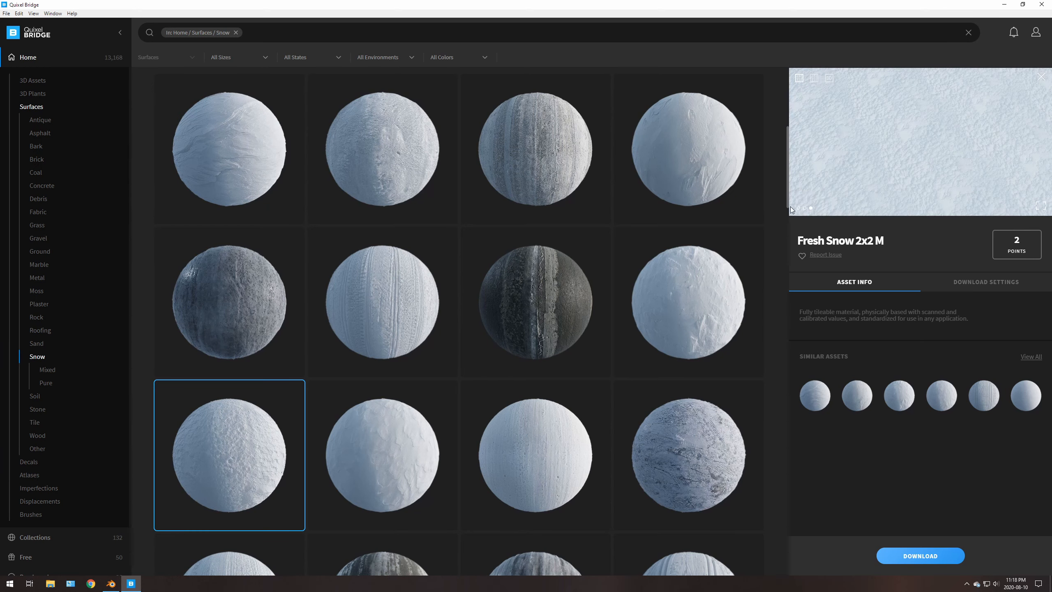
{"action": "left_click", "coordinate": [679, 308]}
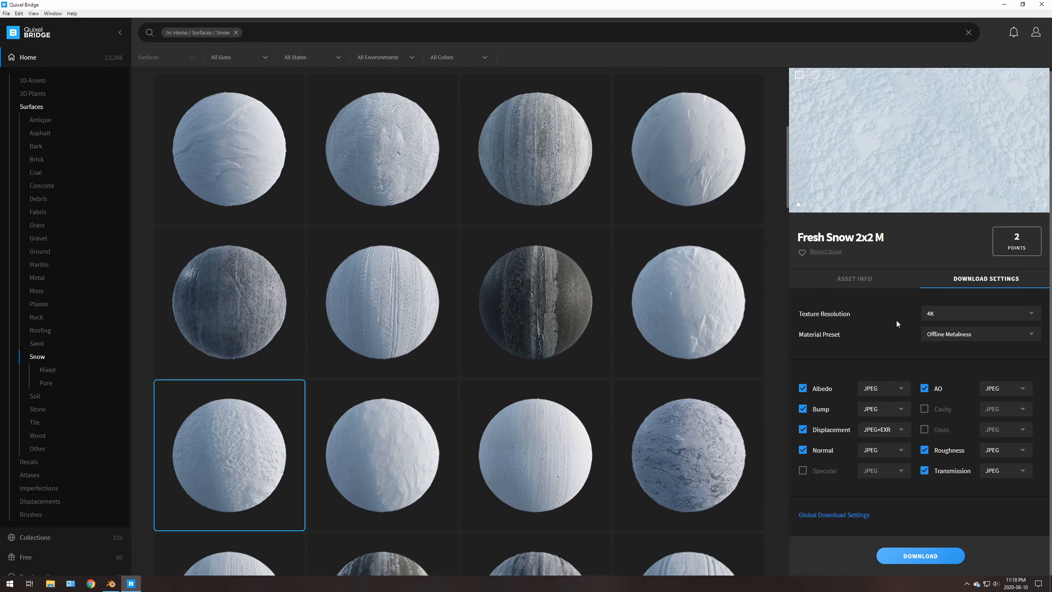
{"action": "left_click", "coordinate": [936, 313]}
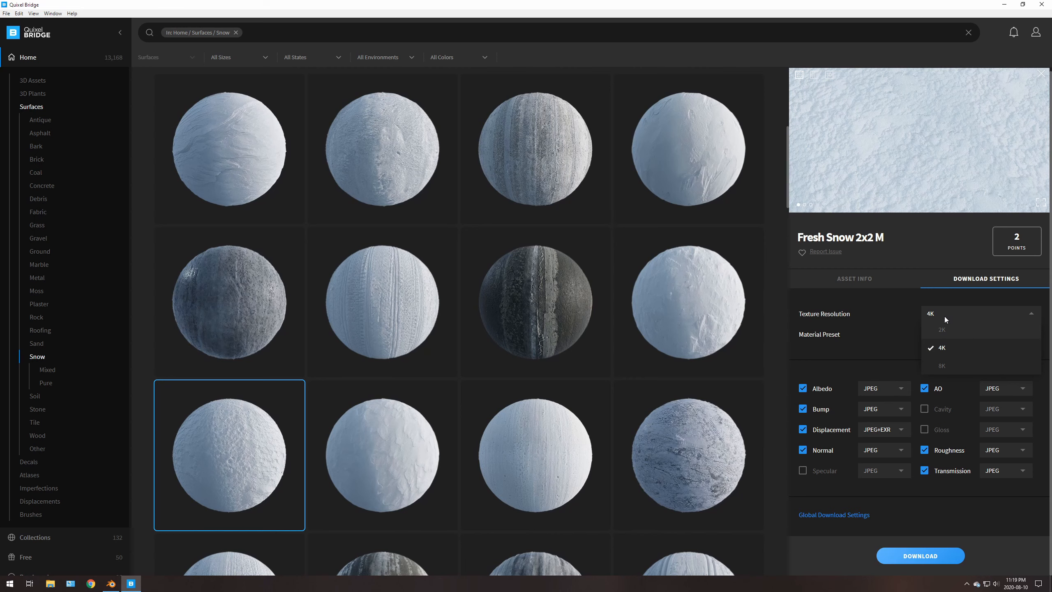
{"action": "left_click", "coordinate": [944, 316]}
{"action": "left_click", "coordinate": [935, 337]}
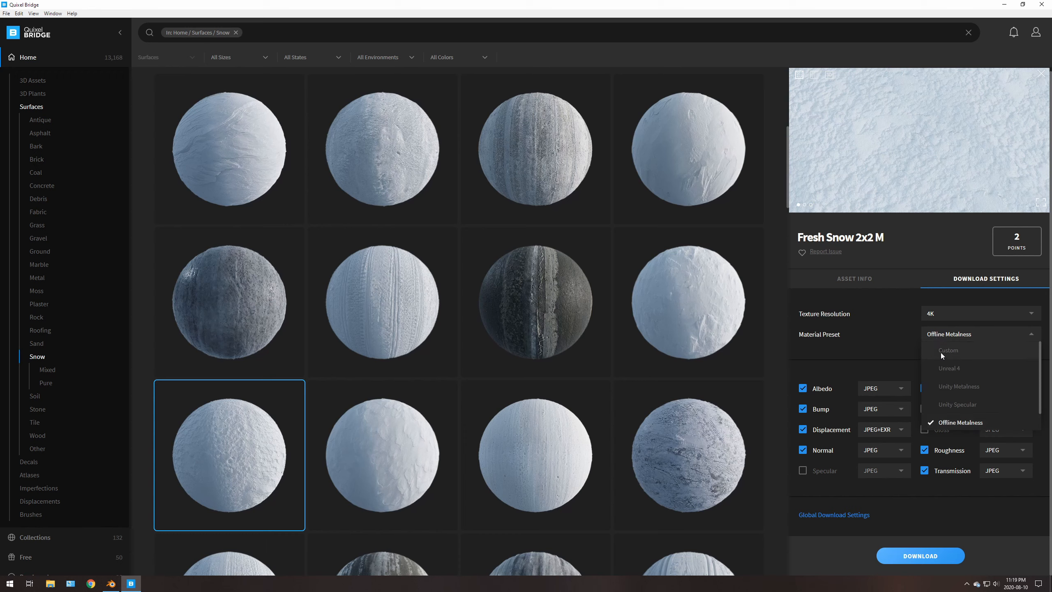
{"action": "left_click", "coordinate": [964, 420]}
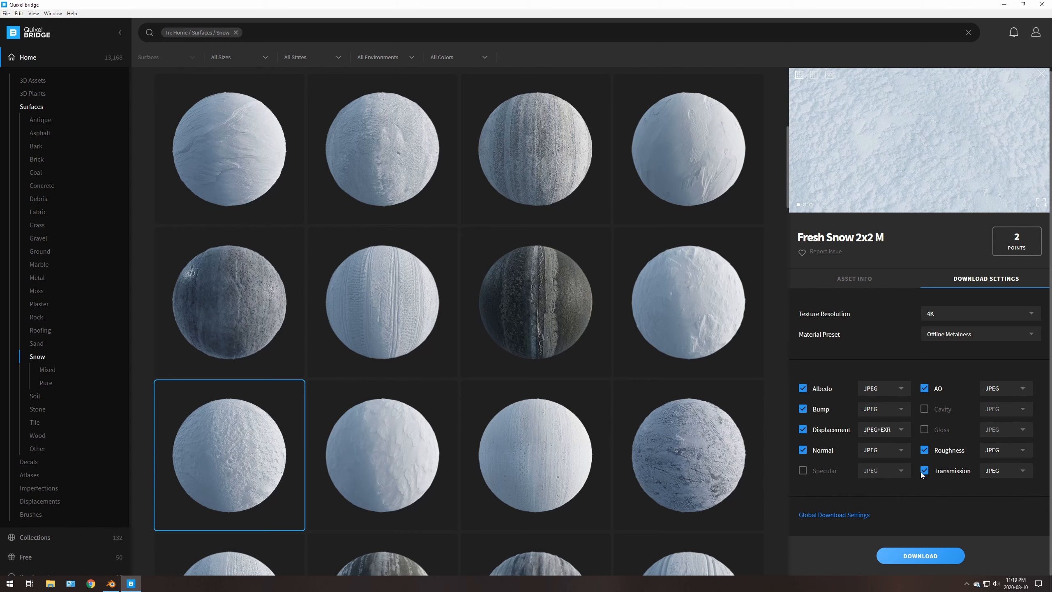
{"action": "left_click", "coordinate": [925, 558]}
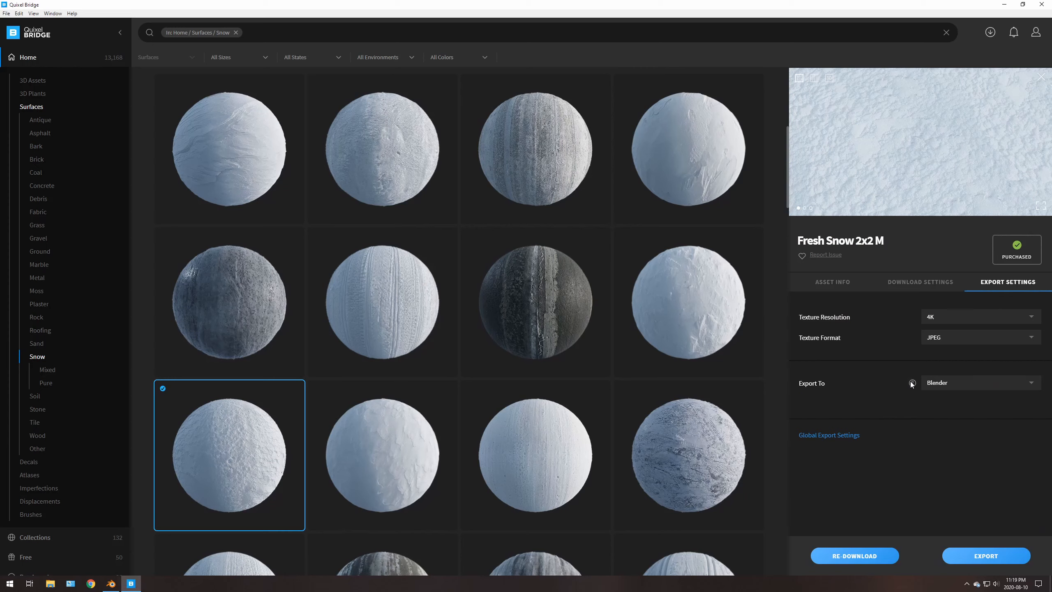
- Set the snow surface's export target to Blender, and switch to the Terrain material's nodes in Blender
{"action": "left_click", "coordinate": [954, 383]}
{"action": "left_click", "coordinate": [956, 386]}
{"action": "left_click", "coordinate": [111, 583]}
{"action": "mouse_move", "coordinate": [132, 585]}
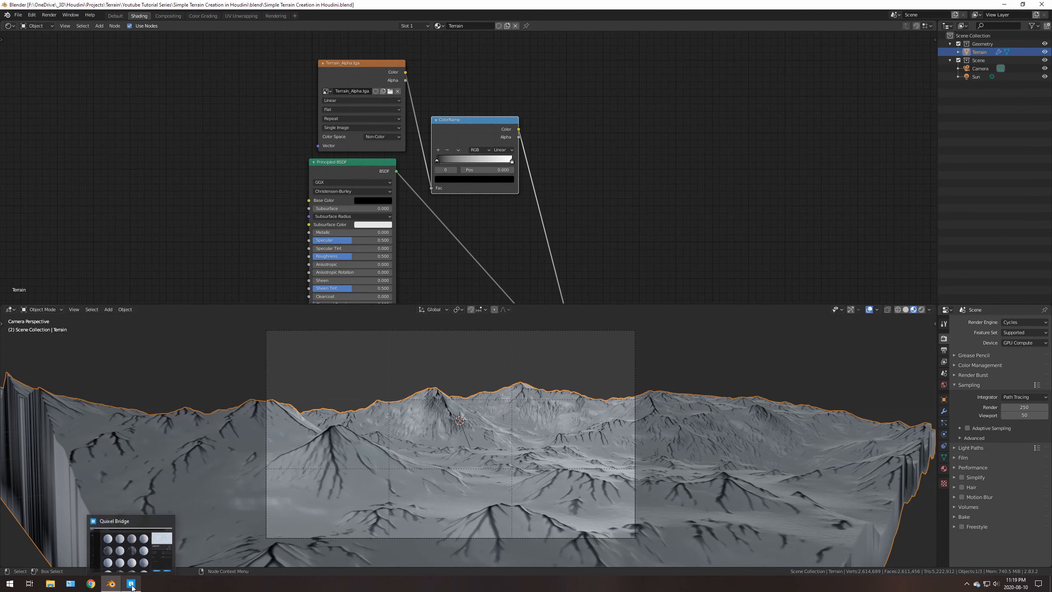
{"action": "left_click", "coordinate": [263, 181]}
{"action": "left_click", "coordinate": [341, 167]}
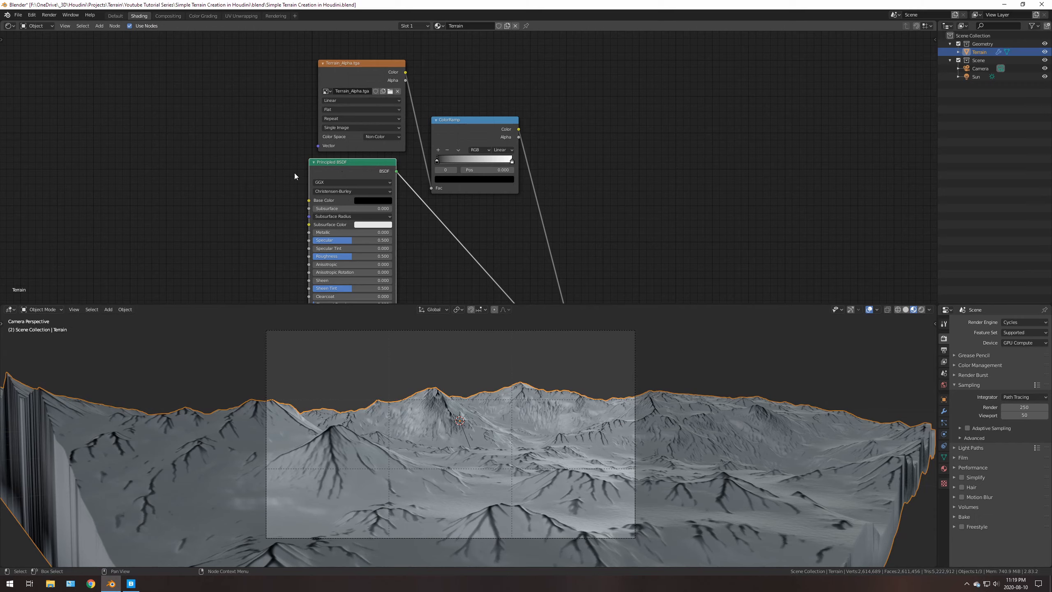
{"action": "left_click", "coordinate": [270, 177]}
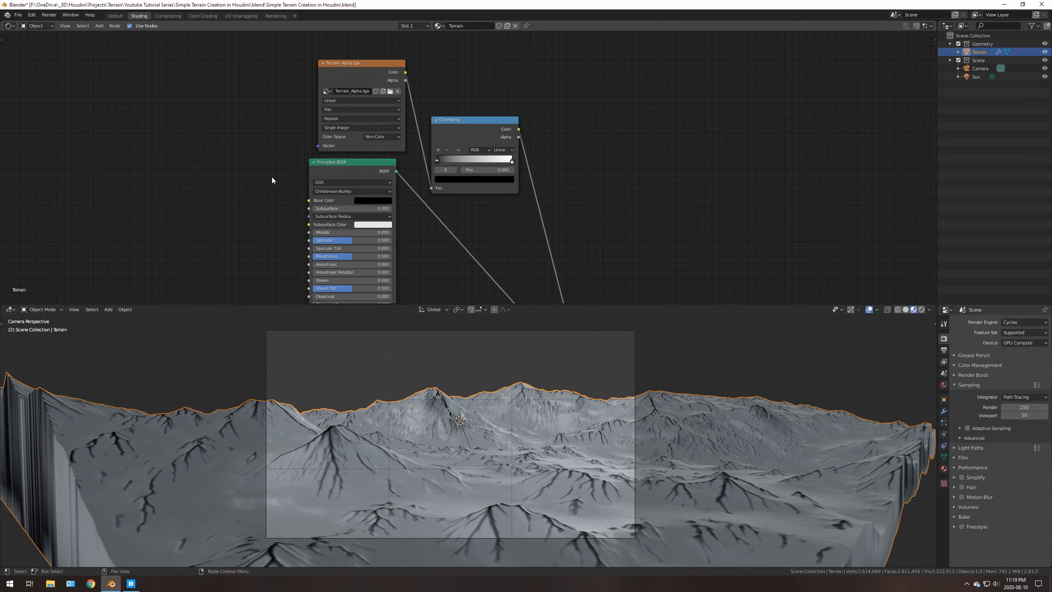
- Return to Quixel Bridge, review the download settings, and export Fresh Snow 2x2 M to Blender as 4K JPEG textures
{"action": "left_click", "coordinate": [130, 585]}
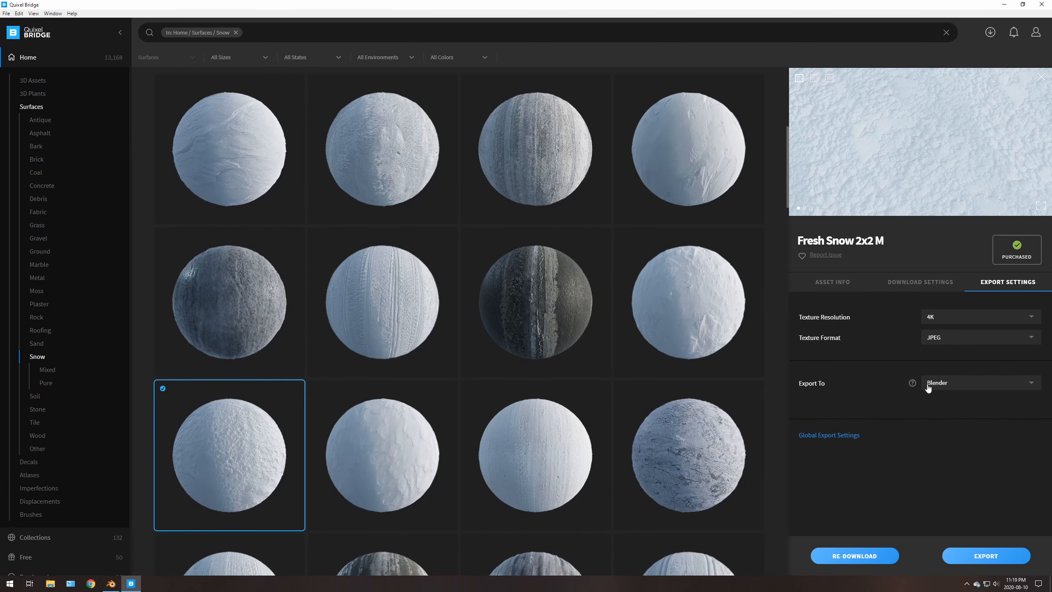
{"action": "left_click", "coordinate": [930, 288]}
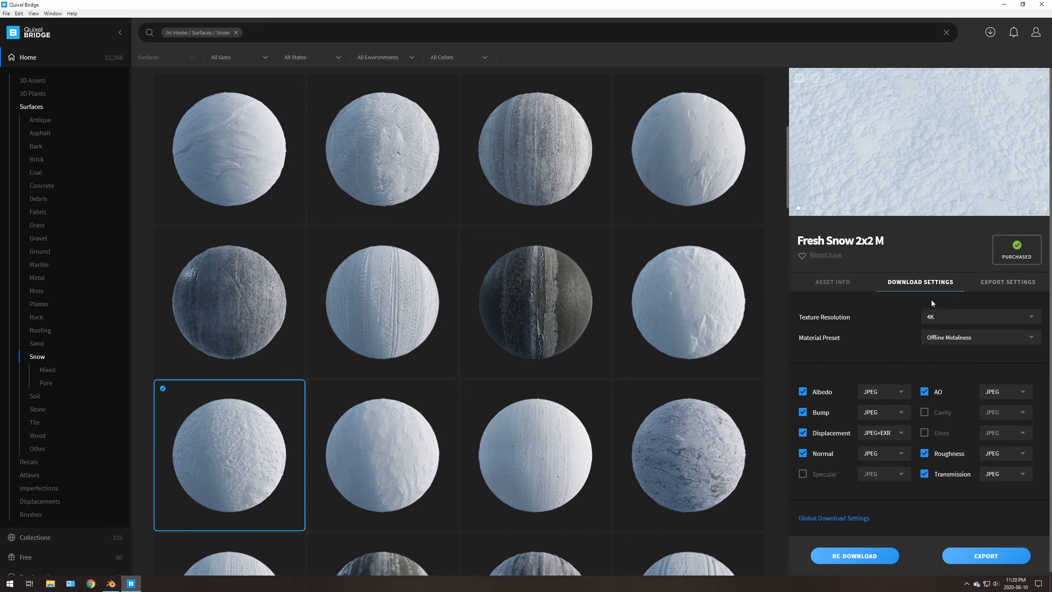
{"action": "left_click", "coordinate": [985, 288]}
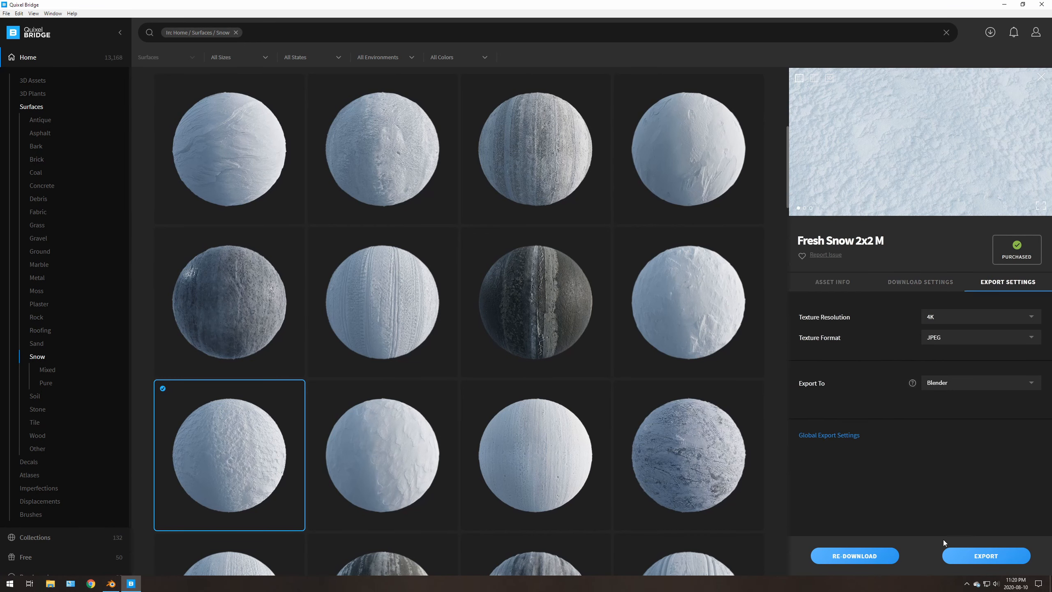
{"action": "left_click", "coordinate": [975, 559]}
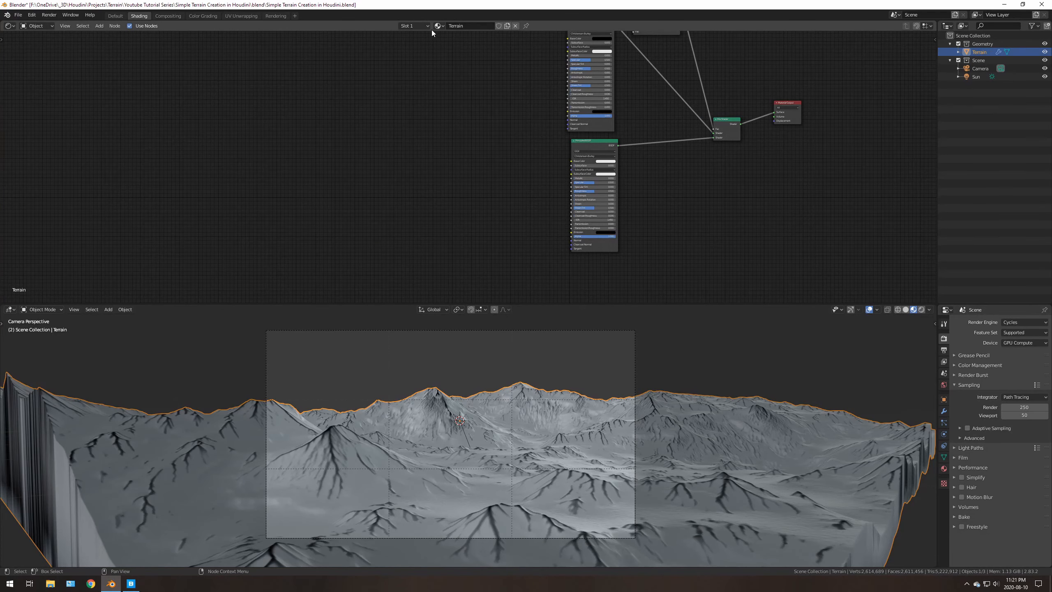
- Assign the imported Fresh_Snow_2x2 material to the terrain and cut all its nodes except the Material Output
{"action": "left_click", "coordinate": [438, 26]}
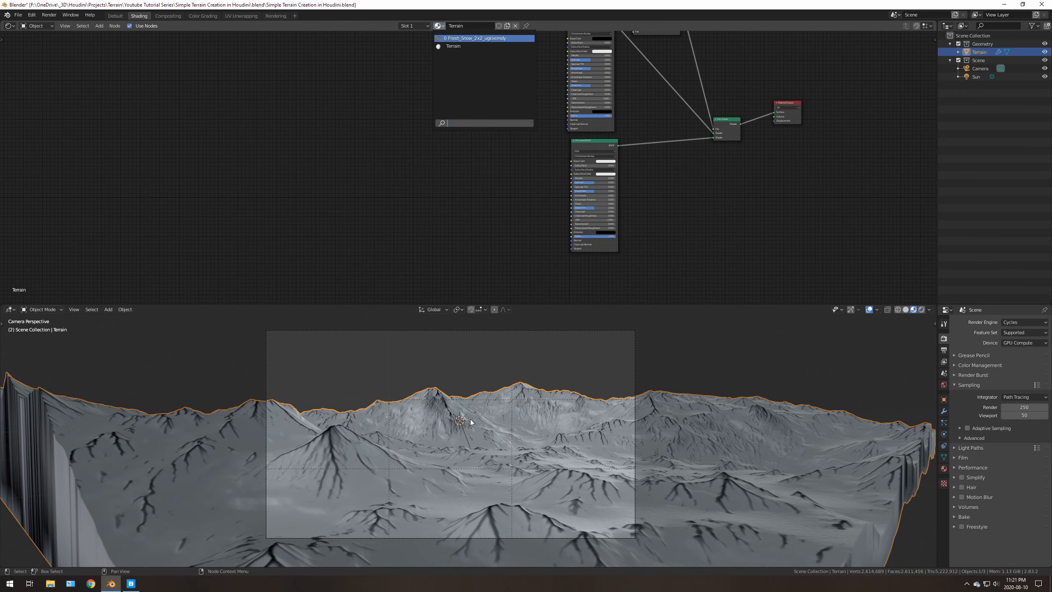
{"action": "left_click", "coordinate": [475, 38]}
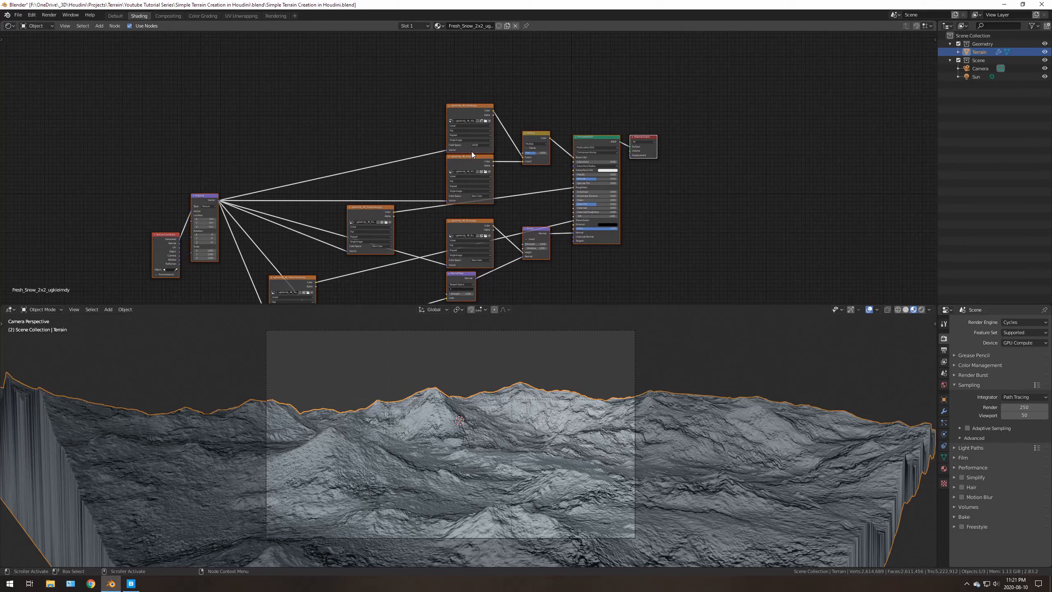
{"action": "middle_click_drag", "start_coordinate": [624, 252], "coordinate": [706, 144]}
{"action": "left_click", "coordinate": [332, 235]}
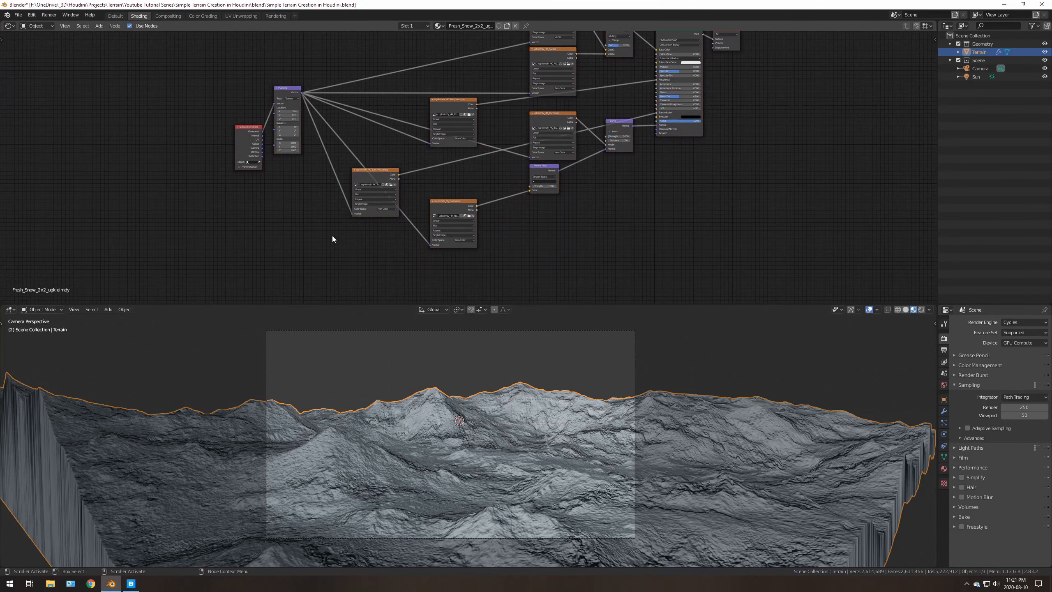
{"action": "scroll", "coordinate": [332, 236], "scroll_direction": "down", "scroll_amount": 1}
{"action": "scroll", "coordinate": [332, 236], "scroll_direction": "down", "scroll_amount": 2}
{"action": "left_click_drag", "start_coordinate": [280, 257], "coordinate": [601, 77]}
{"action": "key", "text": "x"}
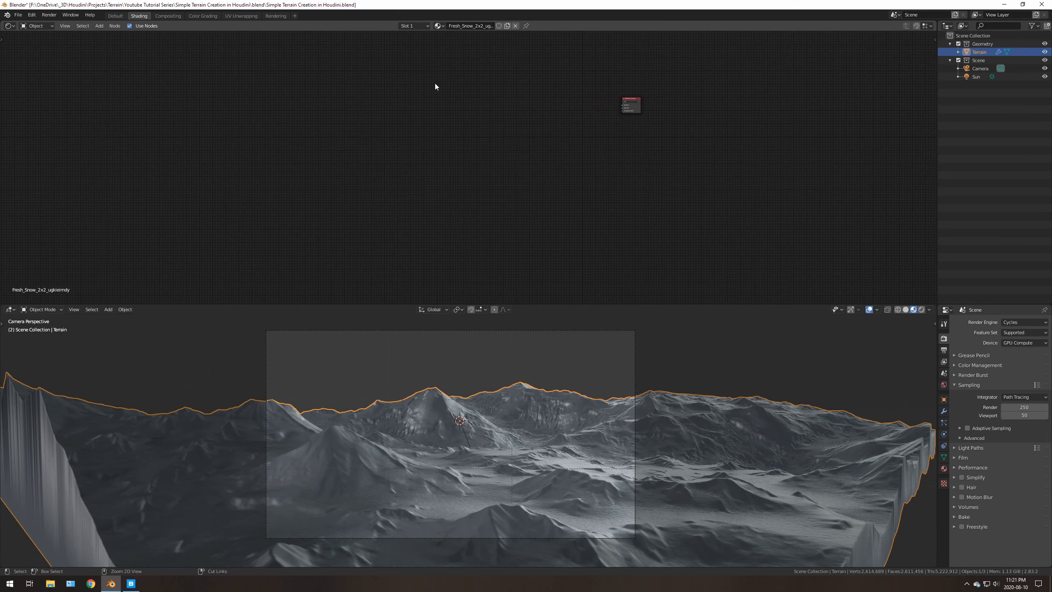
- Reassign the Terrain material and paste in the snow nodes, connecting their Principled BSDF to the Mix Shader's second Shader input
{"action": "left_click", "coordinate": [437, 26]}
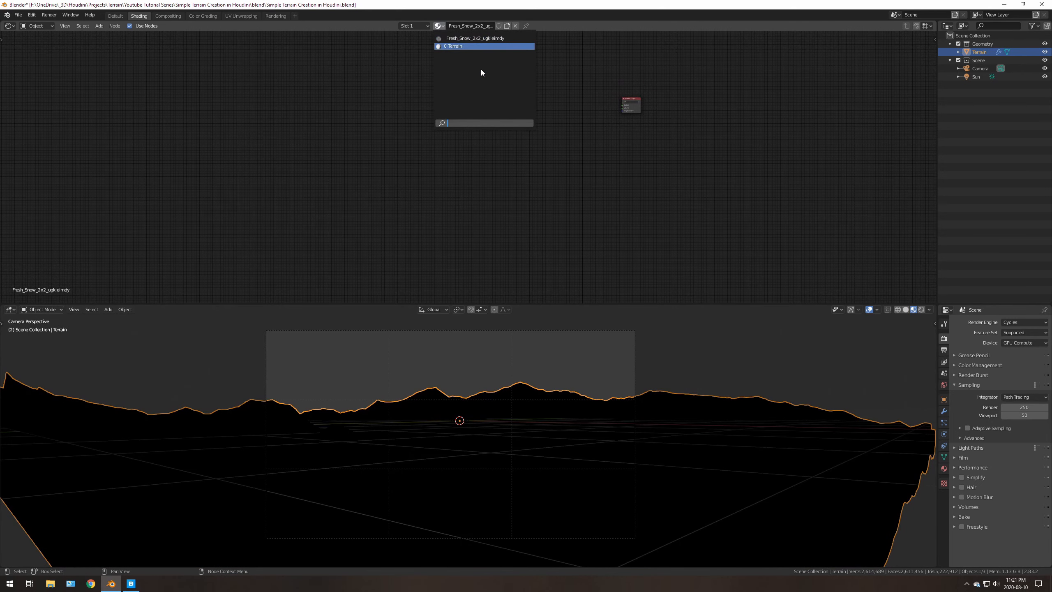
{"action": "left_click", "coordinate": [453, 46]}
{"action": "scroll", "coordinate": [555, 174], "scroll_direction": "up", "scroll_amount": 2}
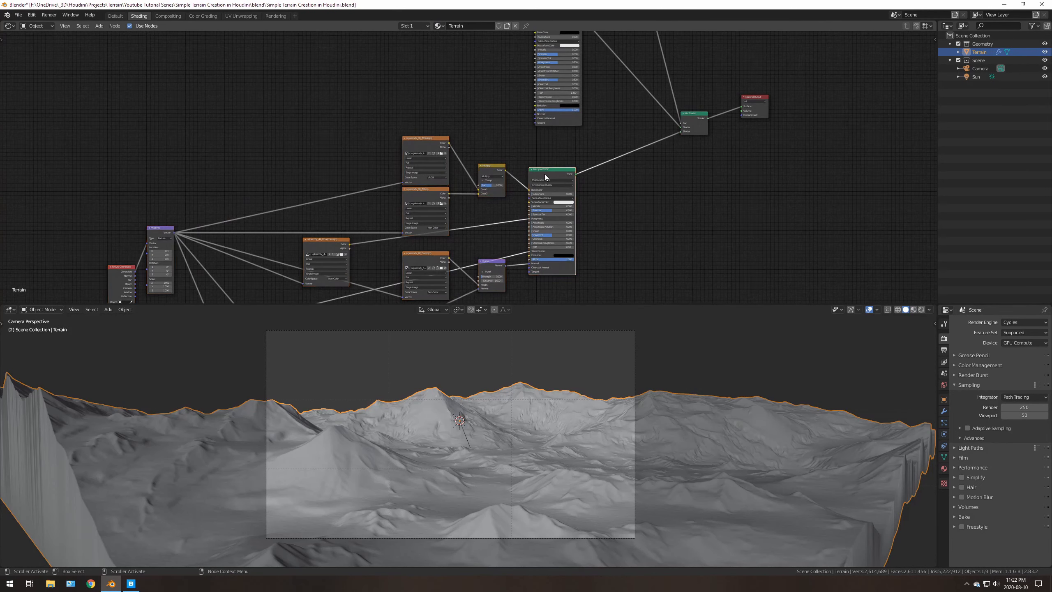
{"action": "middle_click_drag", "start_coordinate": [742, 161], "coordinate": [643, 220]}
{"action": "mouse_move", "coordinate": [589, 183]}
{"action": "middle_mouse_down", "text": "ctrl"}
{"action": "mouse_move", "coordinate": [678, 194]}
{"action": "mouse_move", "coordinate": [592, 195]}
{"action": "middle_mouse_up", "text": "ctrl"}
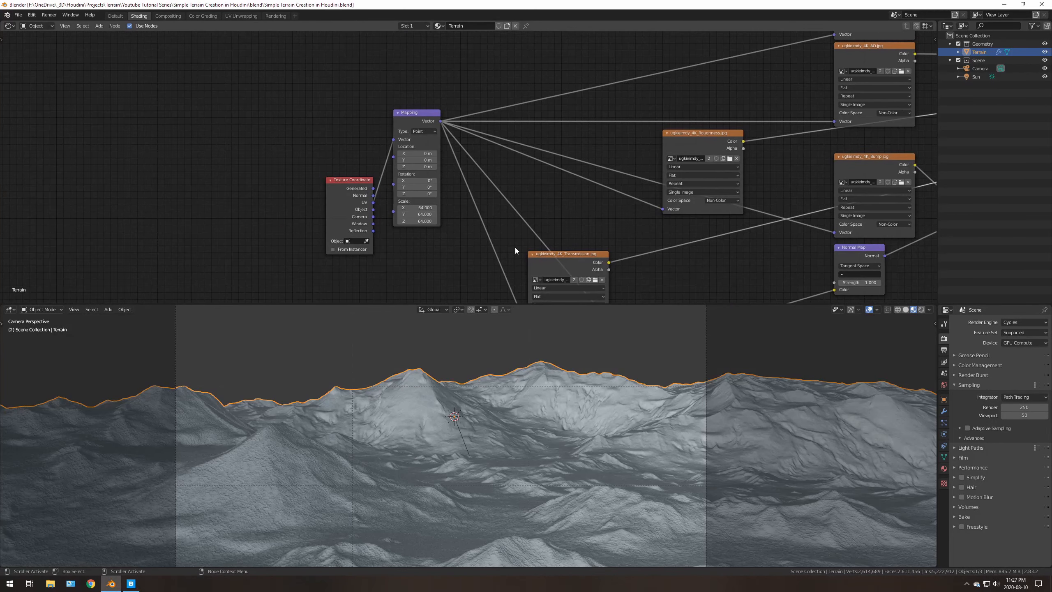
- Check the snow Mapping node's type and scale, keeping Point, and inspect the snow texture up close before restoring the camera view
{"action": "left_click", "coordinate": [397, 114]}
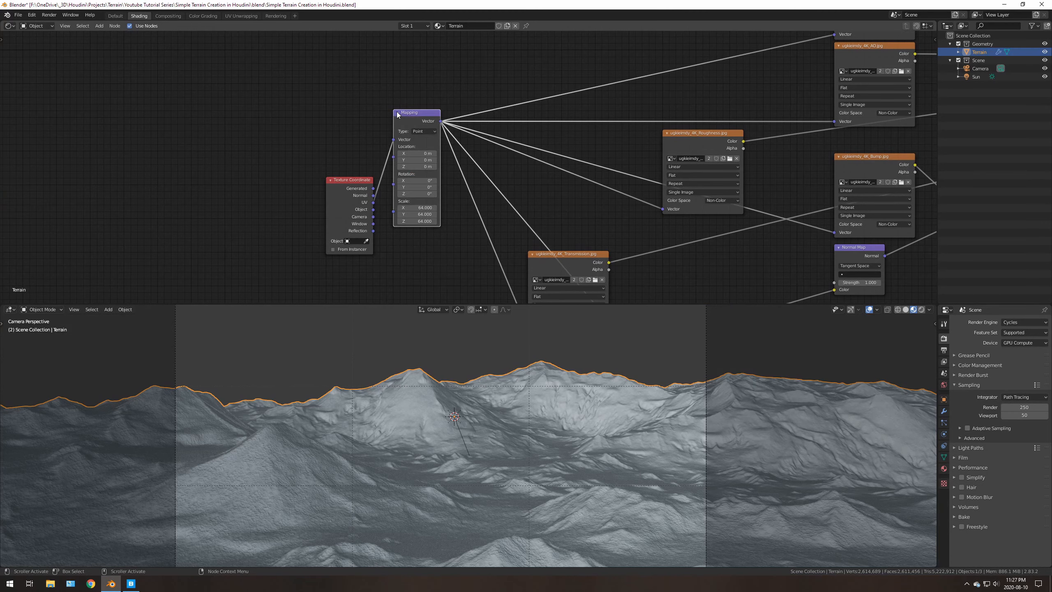
{"action": "left_click", "coordinate": [419, 131]}
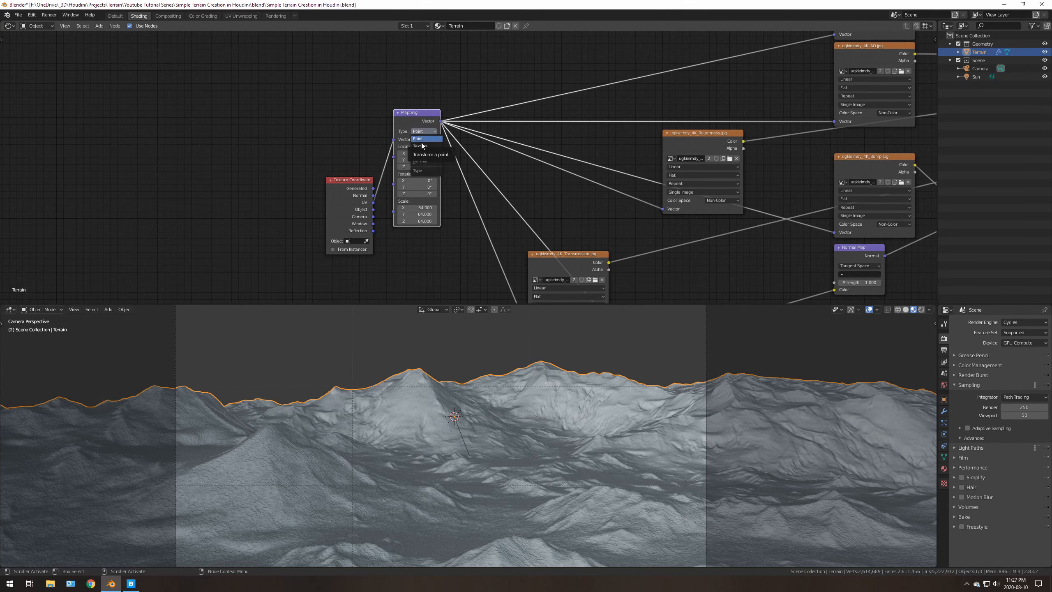
{"action": "left_click", "coordinate": [417, 138]}
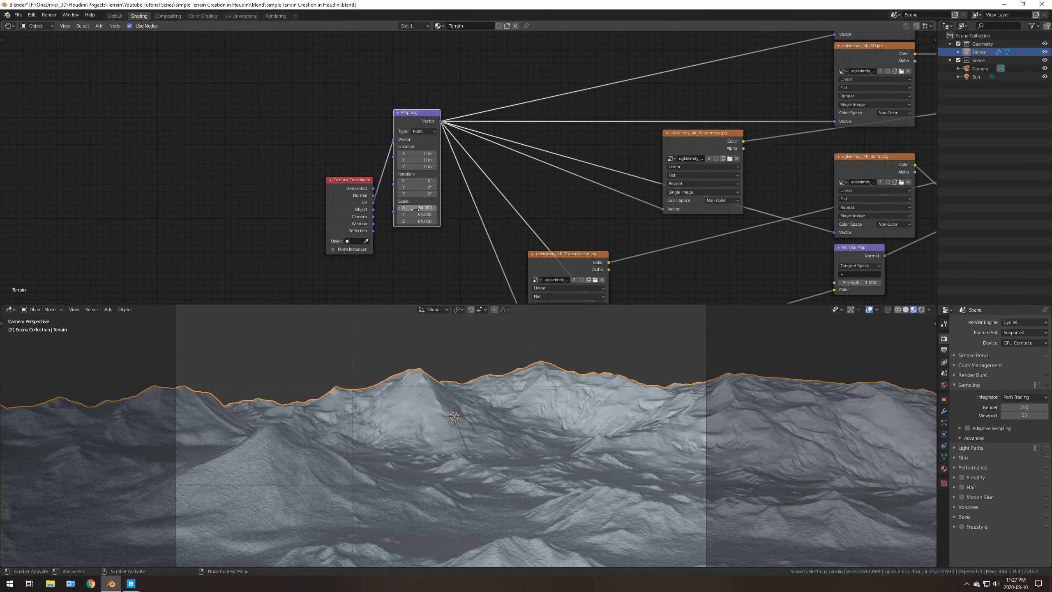
{"action": "middle_click_drag", "start_coordinate": [447, 489], "coordinate": [469, 377]}
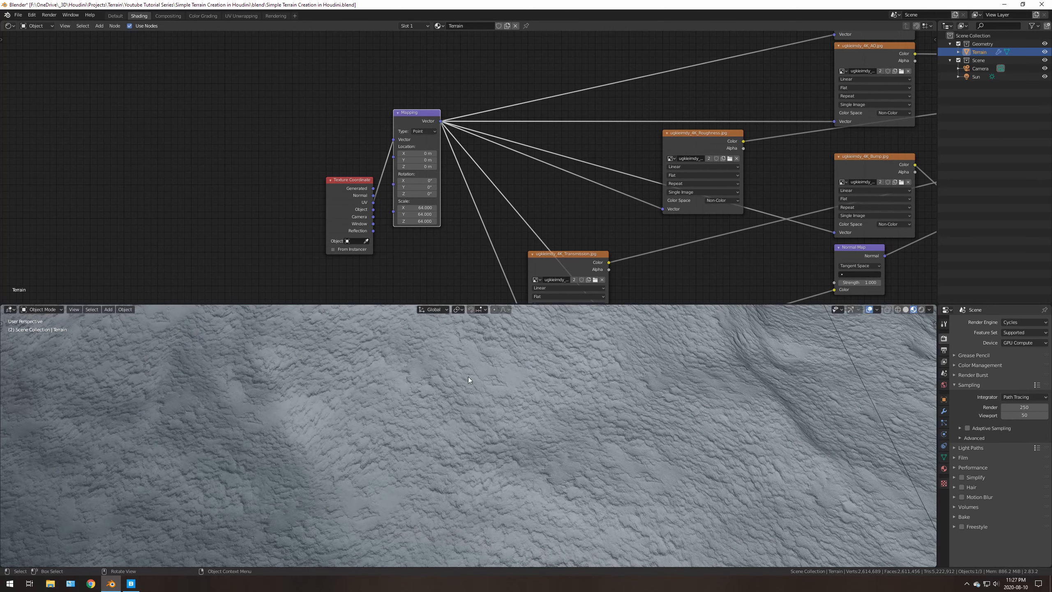
{"action": "key", "text": "KP_0"}
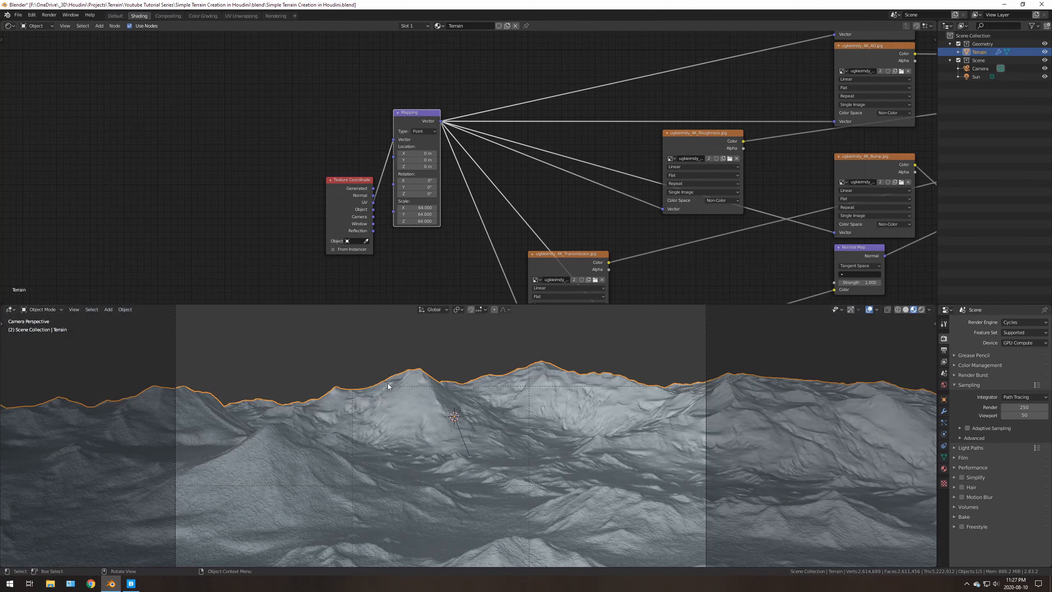
{"action": "scroll", "coordinate": [516, 167], "scroll_direction": "down", "scroll_amount": 4}
{"action": "middle_click_drag", "start_coordinate": [516, 168], "coordinate": [429, 178]}
- Switch to Quixel Bridge, compare Fresh Snow 2x2 M with Fresh Windswept Snow 4x4 M, and export the windswept snow to Blender
{"action": "left_click", "coordinate": [131, 584]}
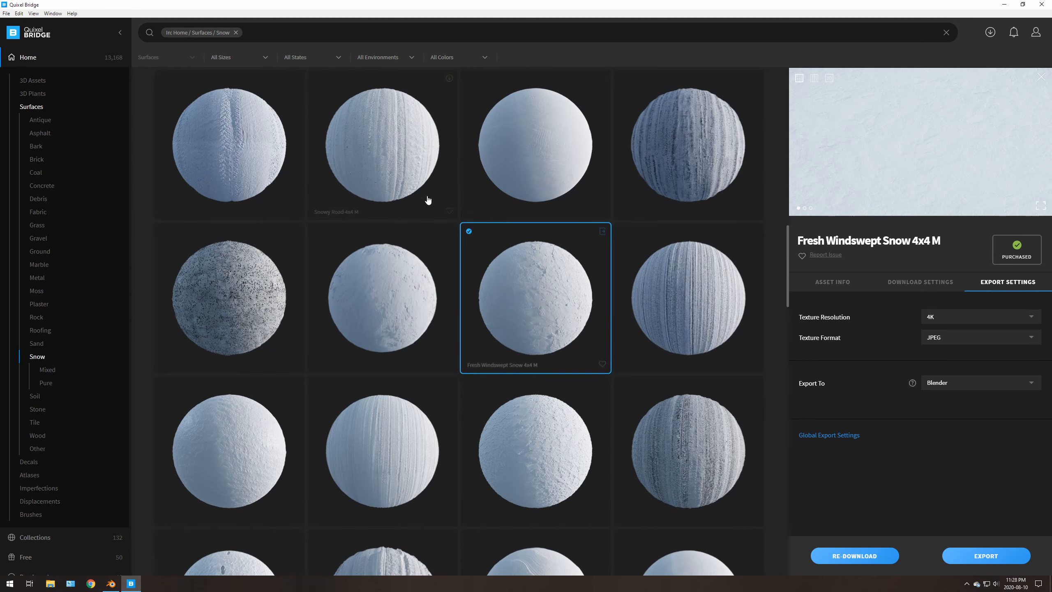
{"action": "scroll", "coordinate": [536, 294], "scroll_direction": "up", "scroll_amount": 10}
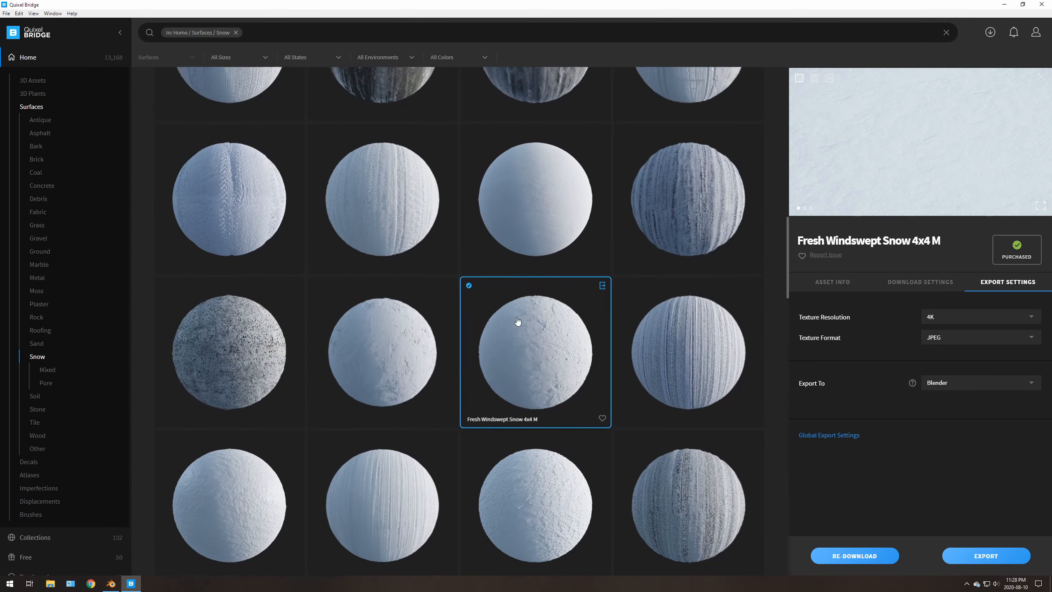
{"action": "scroll", "coordinate": [238, 249], "scroll_direction": "down", "scroll_amount": 5}
{"action": "scroll", "coordinate": [212, 482], "scroll_direction": "down", "scroll_amount": 3}
{"action": "left_click", "coordinate": [211, 482]}
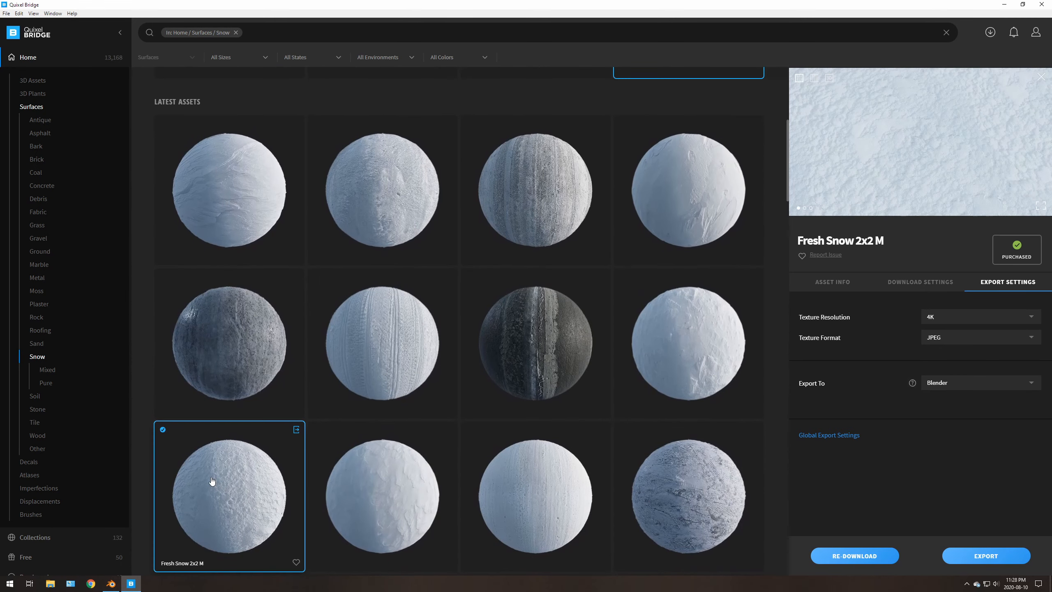
{"action": "scroll", "coordinate": [517, 381], "scroll_direction": "down", "scroll_amount": 8}
{"action": "scroll", "coordinate": [545, 366], "scroll_direction": "down", "scroll_amount": 3}
{"action": "left_click", "coordinate": [532, 310]}
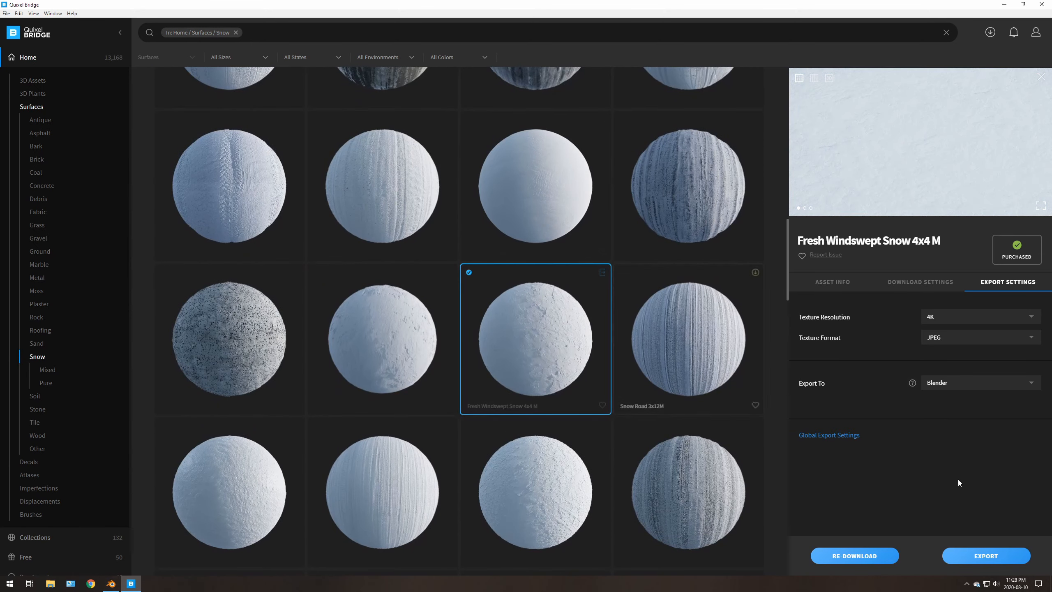
{"action": "left_click", "coordinate": [988, 556]}
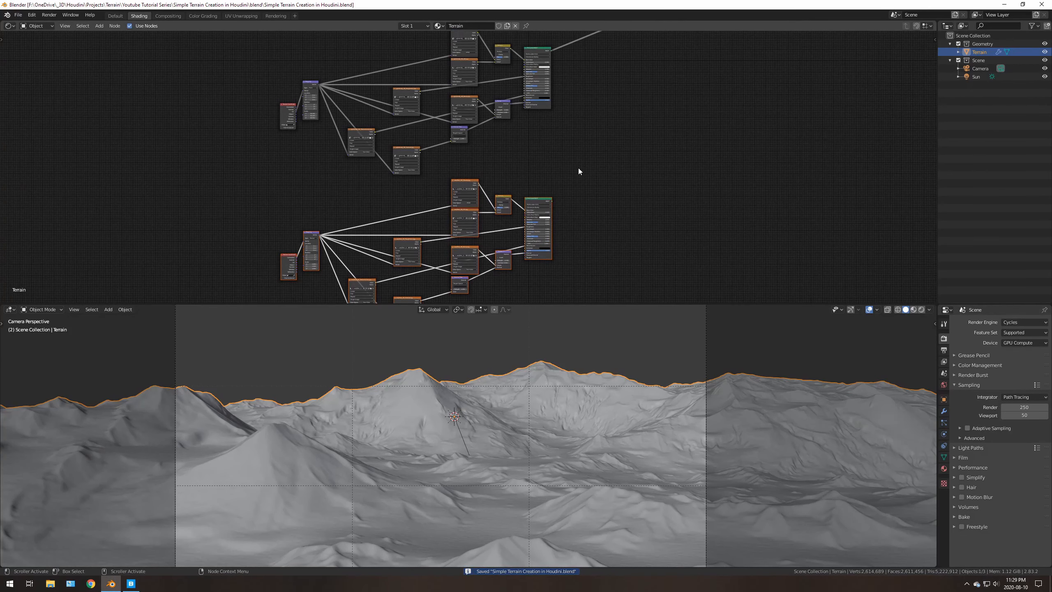
- Duplicate the Mix Shader, connect the two snow Principled BSDFs to its first and second Shader inputs, and save the file
{"action": "scroll", "coordinate": [571, 157], "scroll_direction": "up", "scroll_amount": 4}
{"action": "middle_click_drag", "start_coordinate": [602, 128], "coordinate": [490, 241]}
{"action": "left_click", "coordinate": [561, 81]}
{"action": "key", "text": "shift+d"}
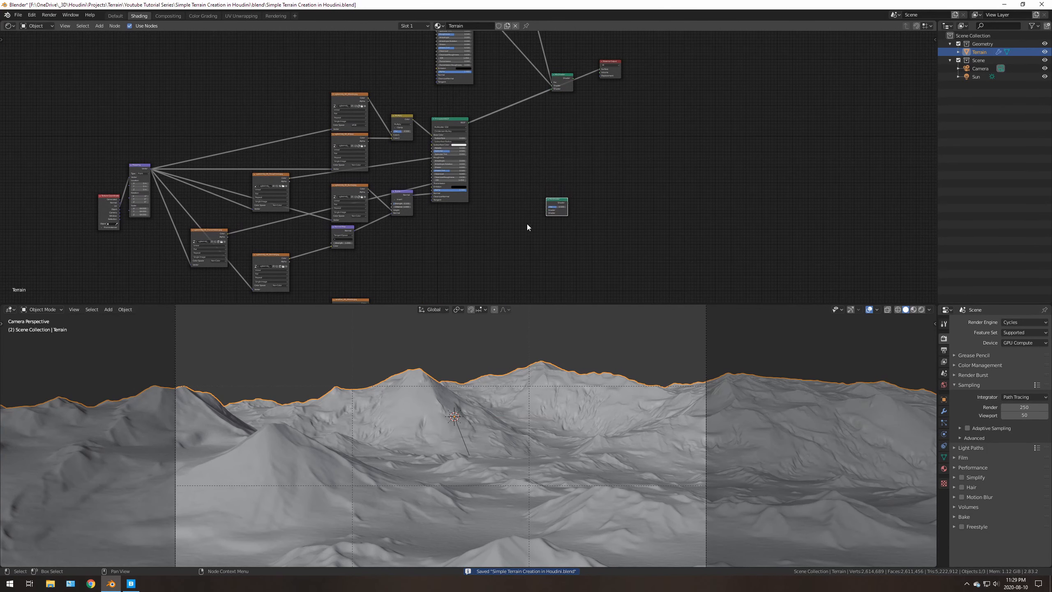
{"action": "left_click", "coordinate": [527, 224]}
{"action": "left_click_drag", "start_coordinate": [468, 122], "coordinate": [546, 210]}
{"action": "middle_click_drag", "start_coordinate": [517, 245], "coordinate": [504, 179]}
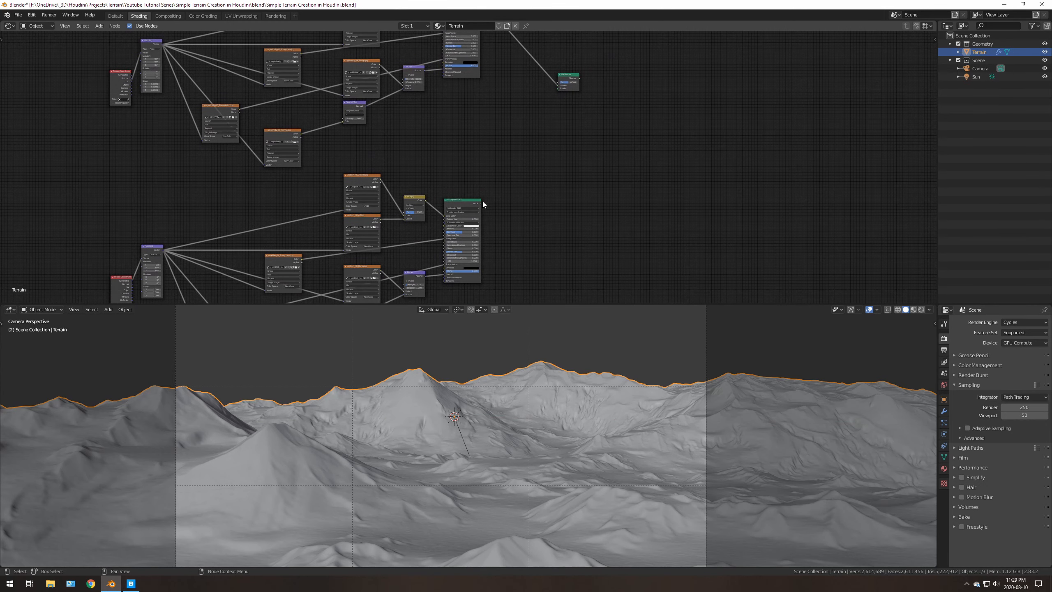
{"action": "left_click_drag", "start_coordinate": [481, 204], "coordinate": [558, 89]}
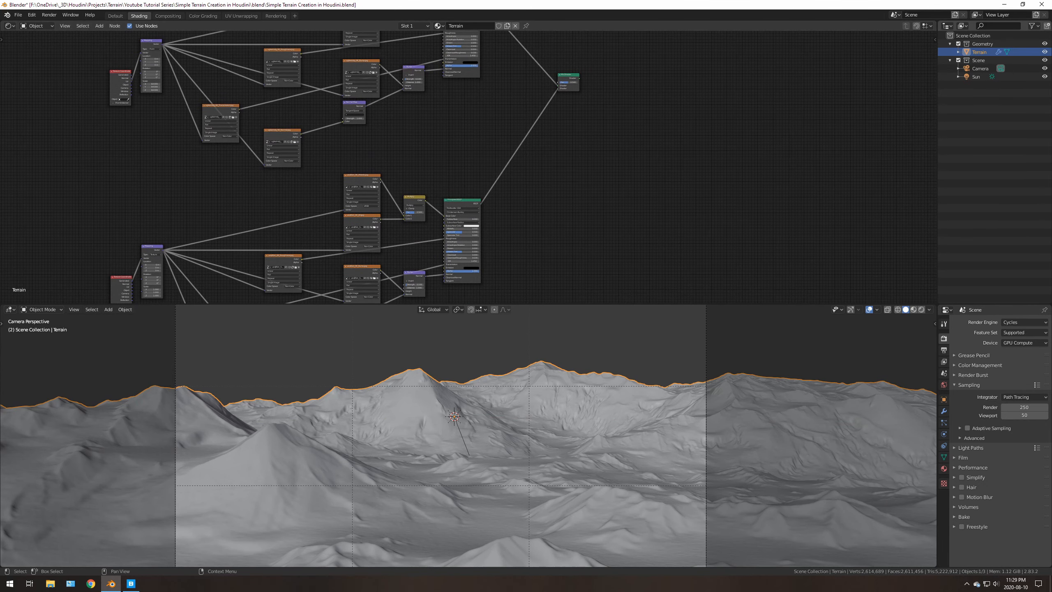
{"action": "key", "text": "ctrl+s"}
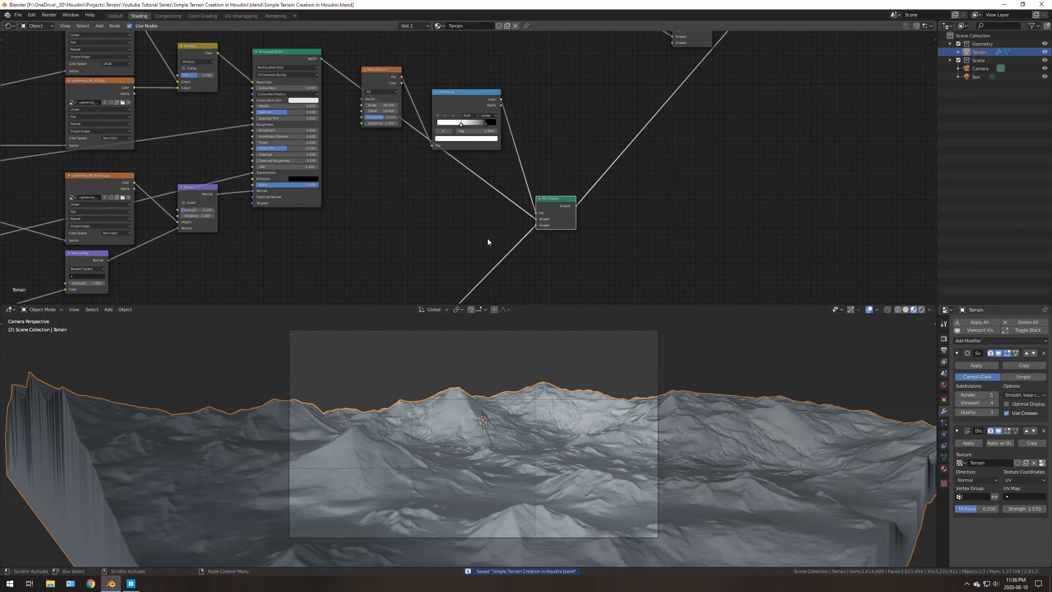
- Examine the stops of the ColorRamp feeding the snow Mix Shader and the settings of its Noise Texture
{"action": "middle_click_drag", "start_coordinate": [488, 239], "coordinate": [521, 256]}
{"action": "scroll", "coordinate": [514, 168], "scroll_direction": "up", "scroll_amount": 1}
{"action": "middle_click_drag", "start_coordinate": [601, 107], "coordinate": [606, 120]}
{"action": "left_click", "coordinate": [507, 127]}
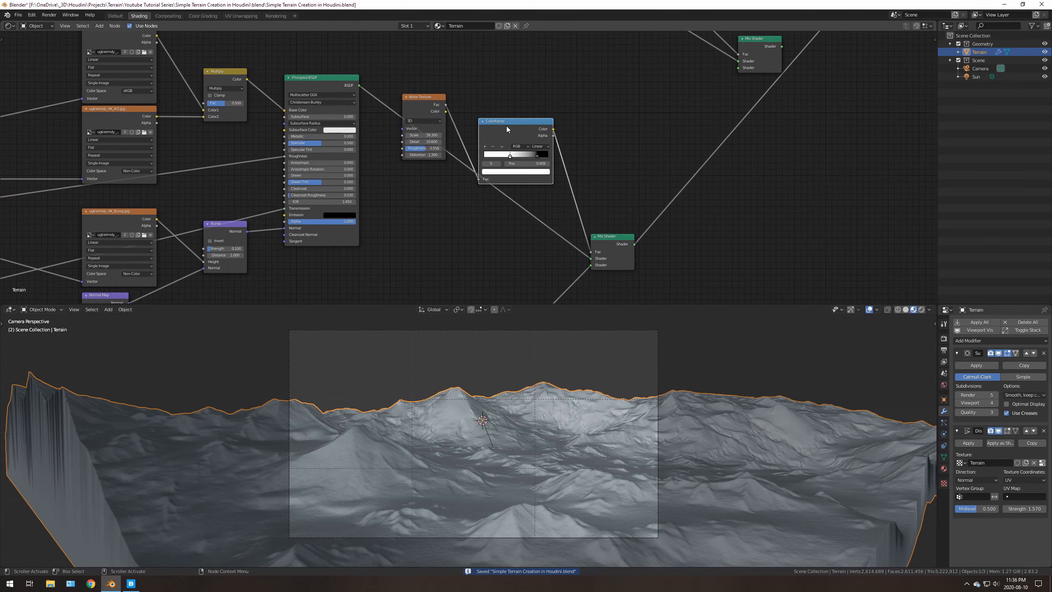
{"action": "scroll", "coordinate": [495, 145], "scroll_direction": "up", "scroll_amount": 3}
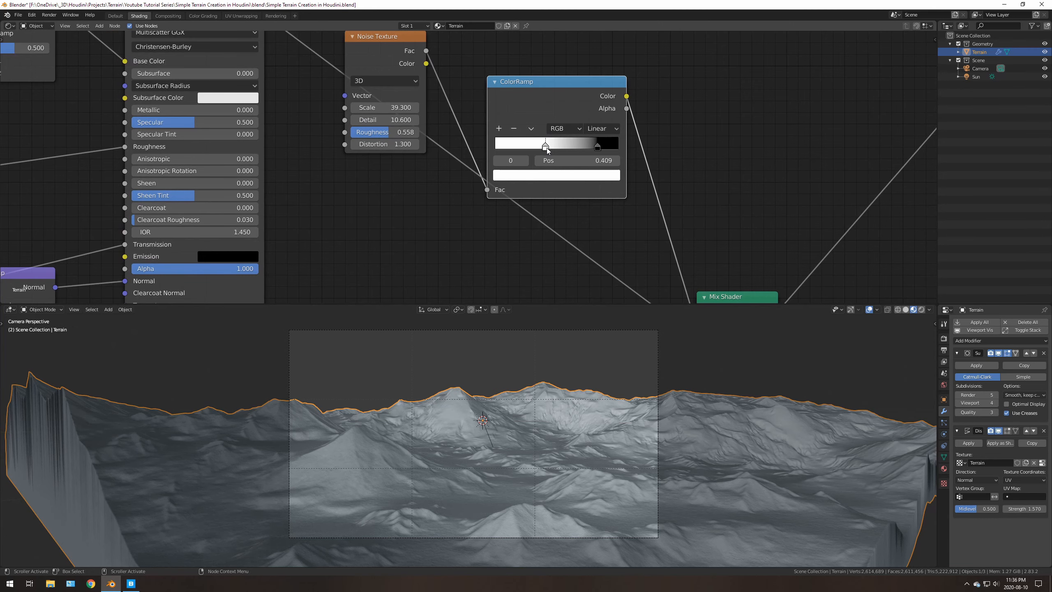
{"action": "left_click", "coordinate": [596, 146]}
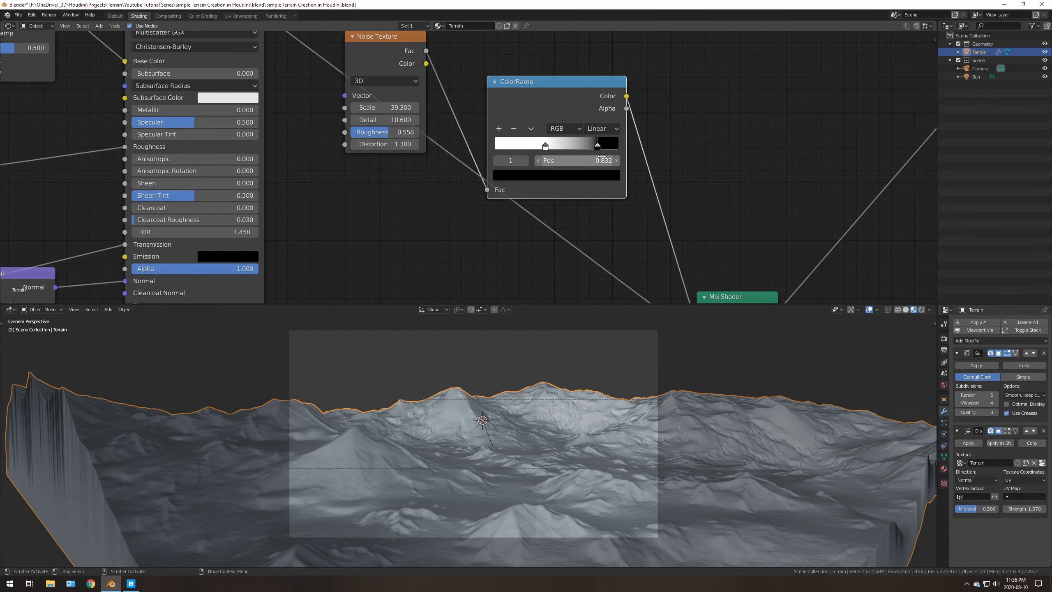
{"action": "middle_click_drag", "start_coordinate": [391, 62], "coordinate": [443, 145]}
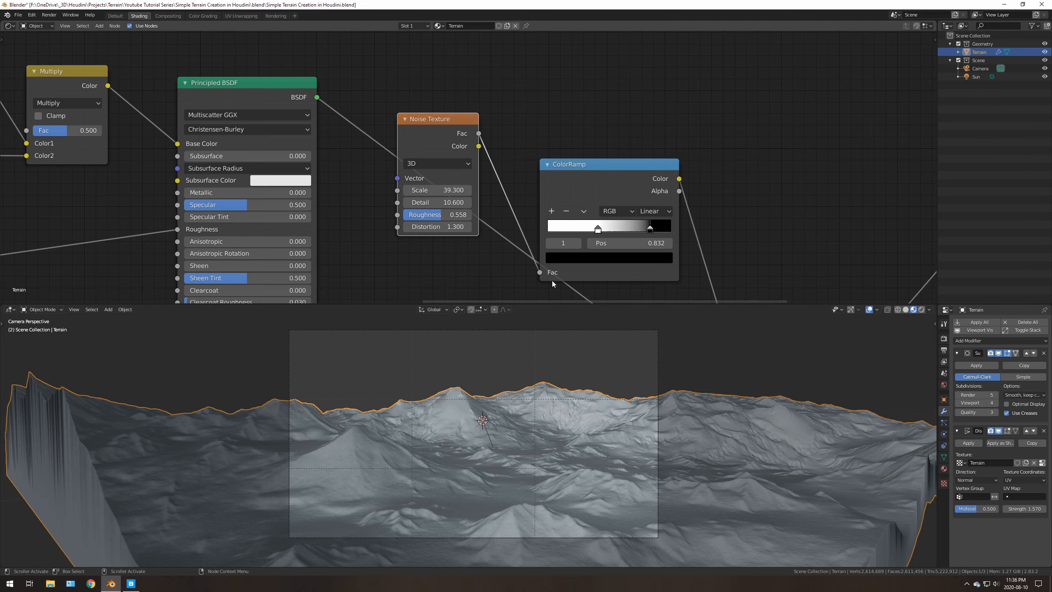
- Preview the ColorRamp's colour output on the terrain and bring its stops close together, with the white stop at about 0.395
{"action": "middle_click_drag", "start_coordinate": [733, 181], "coordinate": [650, 121]}
{"action": "left_click", "coordinate": [557, 107], "text": "ctrl+shift"}
{"action": "scroll", "coordinate": [557, 376], "scroll_direction": "up", "scroll_amount": 1}
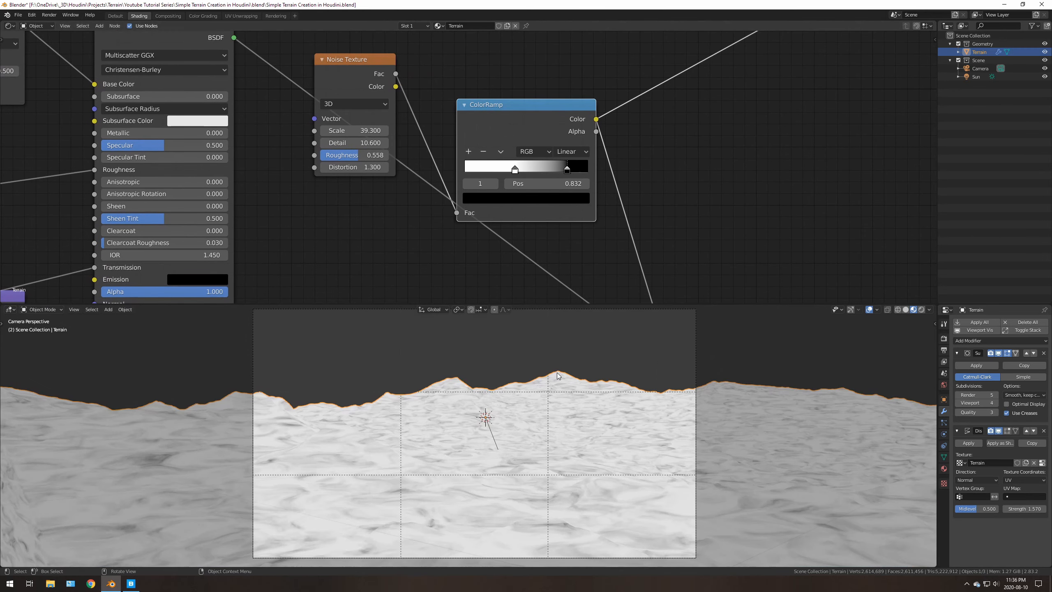
{"action": "left_click", "coordinate": [548, 123], "text": "ctrl+shift"}
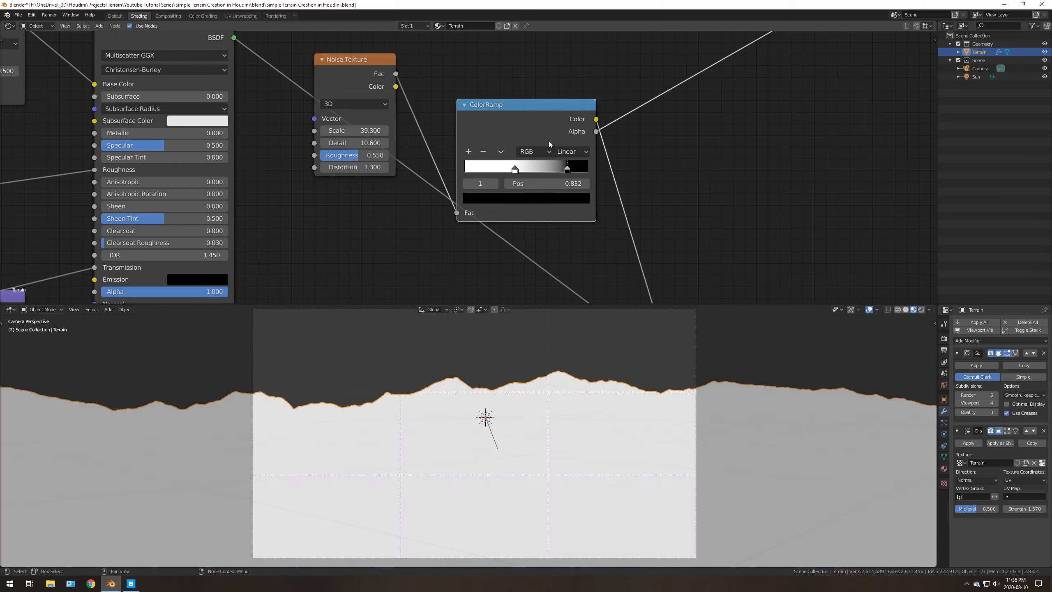
{"action": "left_click", "coordinate": [536, 115], "text": "ctrl+shift"}
{"action": "mouse_move", "coordinate": [515, 169]}
{"action": "left_mouse_down"}
{"action": "mouse_move", "coordinate": [561, 168]}
{"action": "mouse_move", "coordinate": [502, 170]}
{"action": "mouse_move", "coordinate": [513, 169]}
{"action": "left_mouse_up"}
{"action": "scroll", "coordinate": [458, 234], "scroll_direction": "down", "scroll_amount": 3}
{"action": "middle_click_drag", "start_coordinate": [459, 235], "coordinate": [549, 160]}
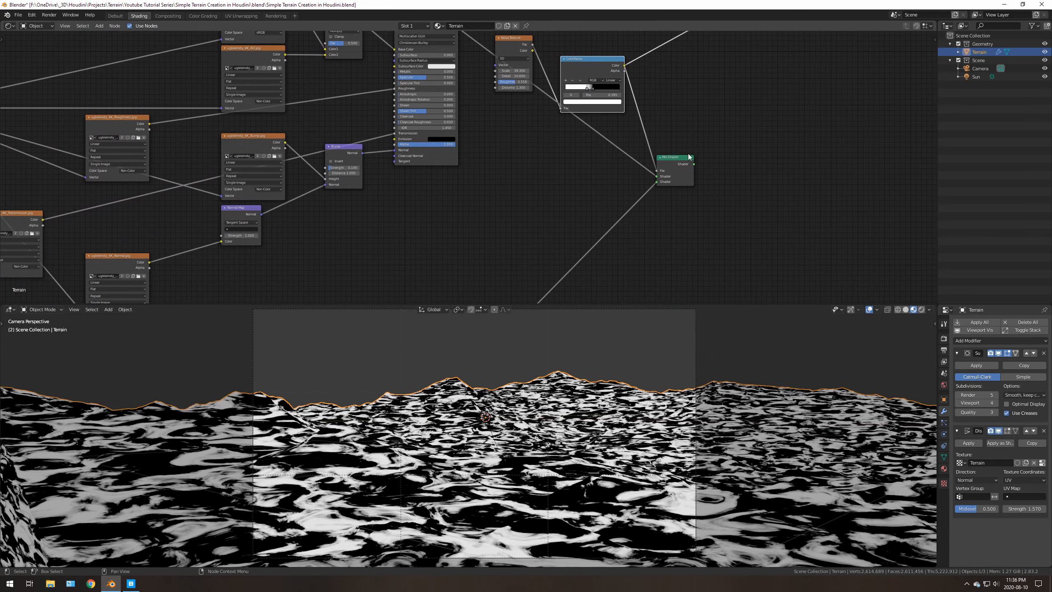
- Examine the second snow surface's Mapping node, including its type options and scale, and follow its nodes to the Principled BSDF
{"action": "middle_click_drag", "start_coordinate": [505, 228], "coordinate": [688, 87]}
{"action": "middle_click_drag", "start_coordinate": [271, 230], "coordinate": [477, 147]}
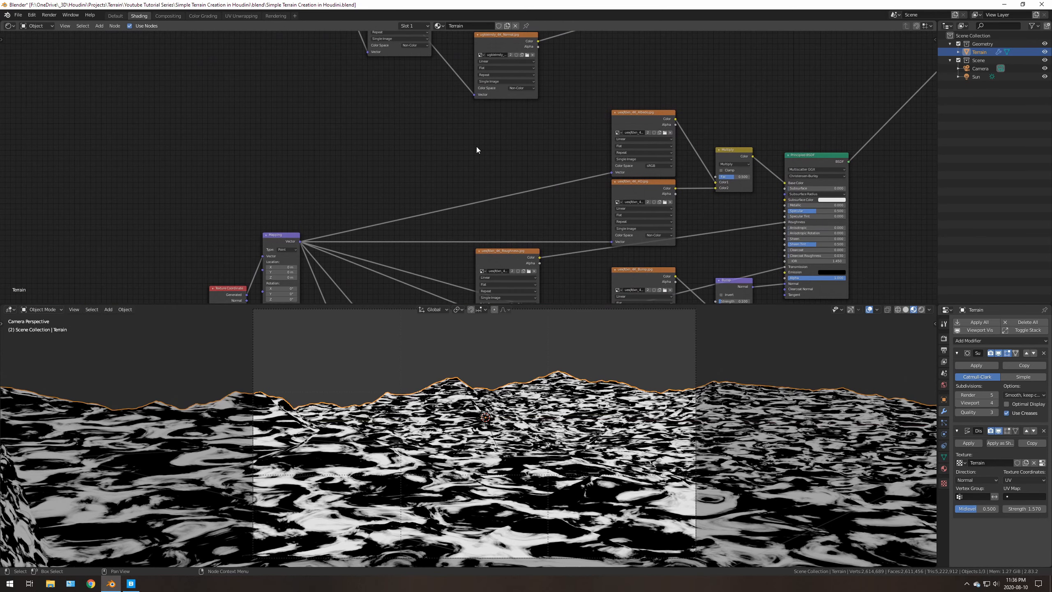
{"action": "middle_click_drag", "start_coordinate": [362, 166], "coordinate": [461, 317]}
{"action": "mouse_move", "coordinate": [407, 98]}
{"action": "middle_mouse_down"}
{"action": "mouse_move", "coordinate": [415, 184]}
{"action": "mouse_move", "coordinate": [430, 34]}
{"action": "middle_mouse_up"}
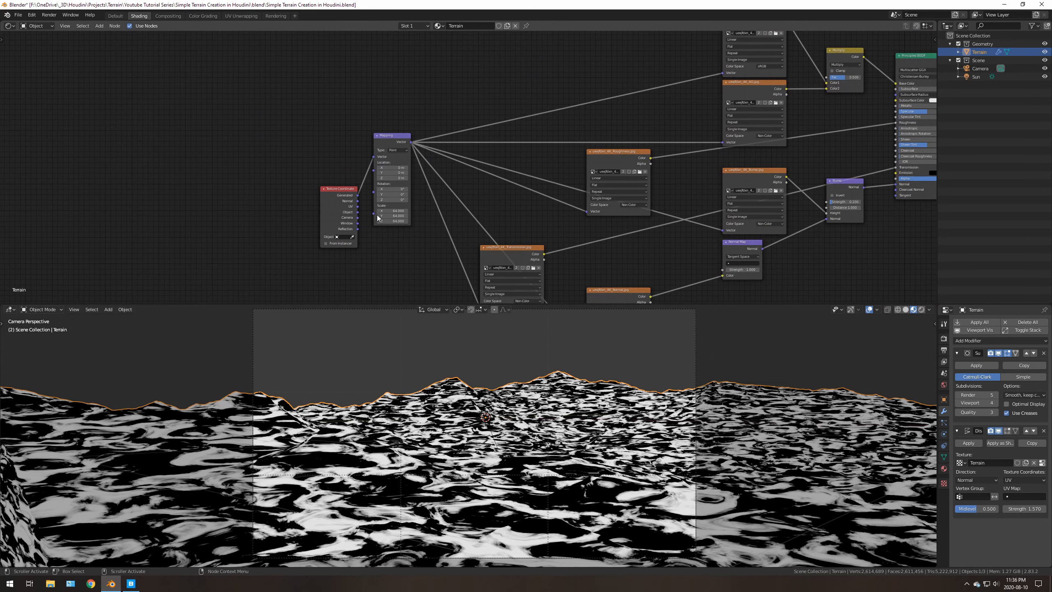
{"action": "scroll", "coordinate": [376, 214], "scroll_direction": "up", "scroll_amount": 2}
{"action": "left_click", "coordinate": [367, 140]}
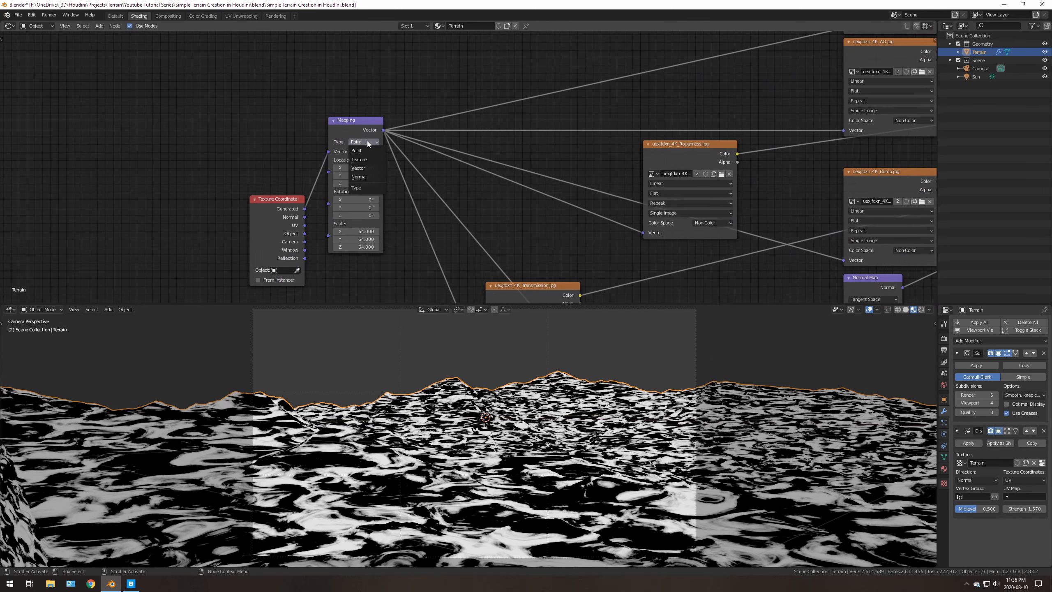
{"action": "middle_click_drag", "start_coordinate": [570, 126], "coordinate": [258, 214]}
{"action": "scroll", "coordinate": [663, 87], "scroll_direction": "down", "scroll_amount": 1}
{"action": "middle_click_drag", "start_coordinate": [754, 58], "coordinate": [343, 177]}
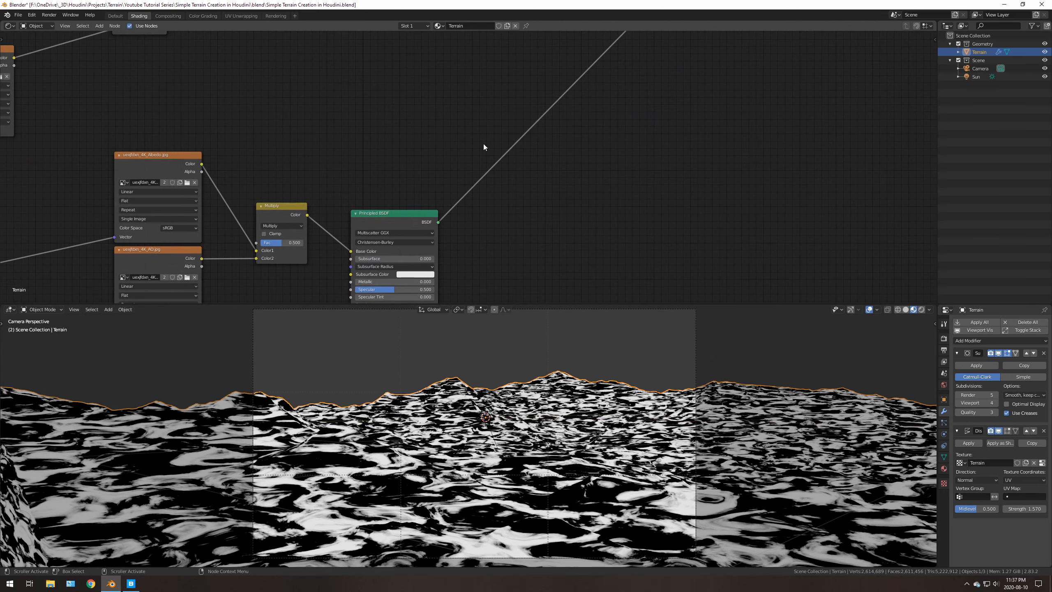
- Preview the snow Mix Shader on the terrain and inspect up close how the two snow surfaces blend
{"action": "middle_click_drag", "start_coordinate": [694, 82], "coordinate": [618, 286]}
{"action": "left_click", "coordinate": [647, 119], "text": "ctrl+shift"}
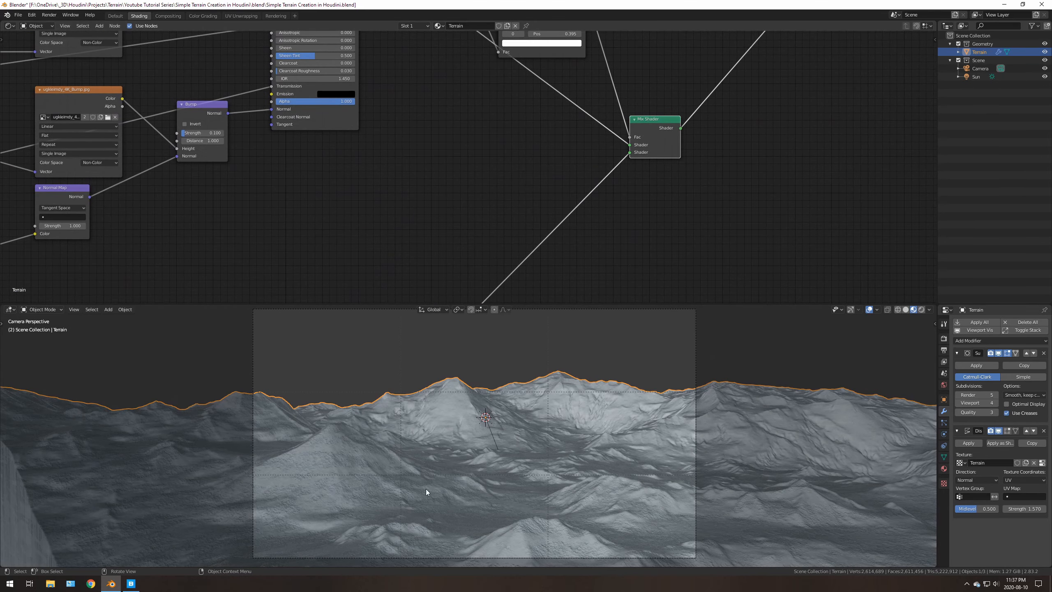
{"action": "scroll", "coordinate": [301, 490], "scroll_direction": "up", "scroll_amount": 9}
{"action": "middle_click_drag", "start_coordinate": [284, 491], "coordinate": [630, 316], "text": "shift"}
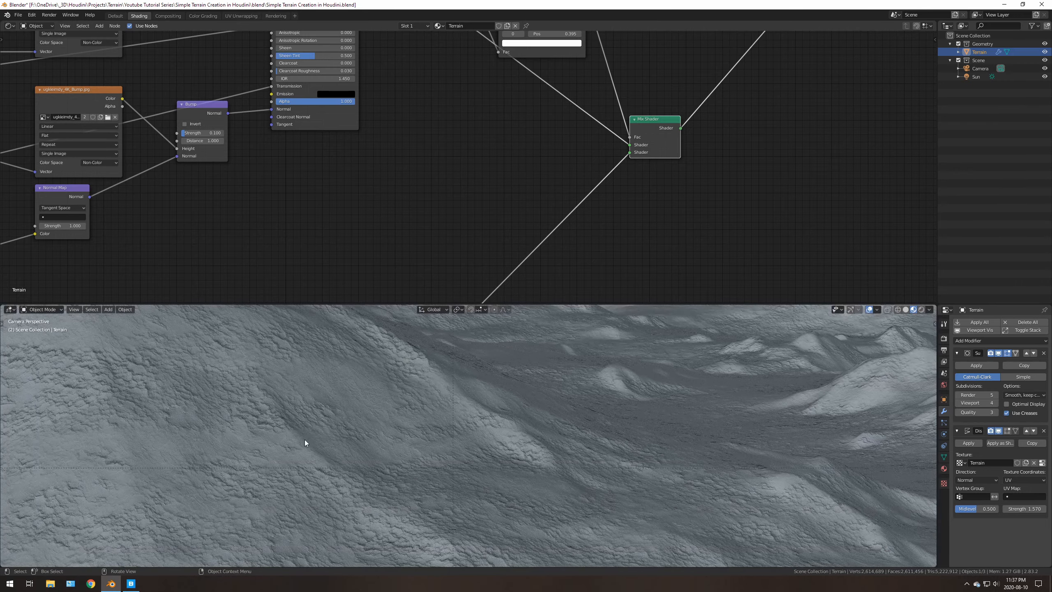
{"action": "scroll", "coordinate": [304, 440], "scroll_direction": "up", "scroll_amount": 2}
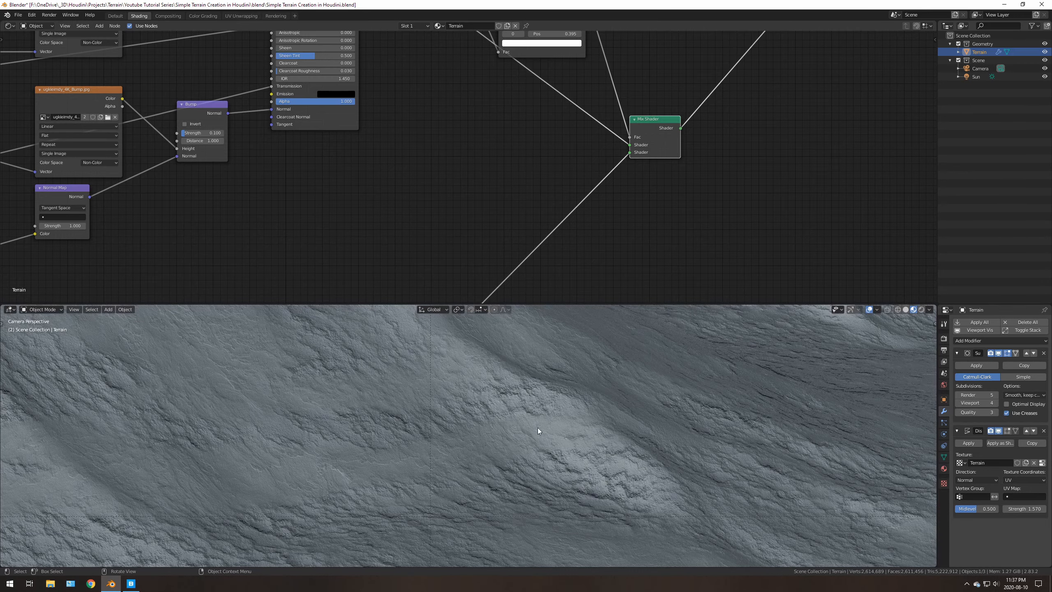
{"action": "scroll", "coordinate": [537, 428], "scroll_direction": "down", "scroll_amount": 6}
{"action": "middle_click_drag", "start_coordinate": [605, 398], "coordinate": [495, 509], "text": "shift"}
{"action": "scroll", "coordinate": [471, 430], "scroll_direction": "down", "scroll_amount": 6}
{"action": "scroll", "coordinate": [457, 427], "scroll_direction": "up", "scroll_amount": 10}
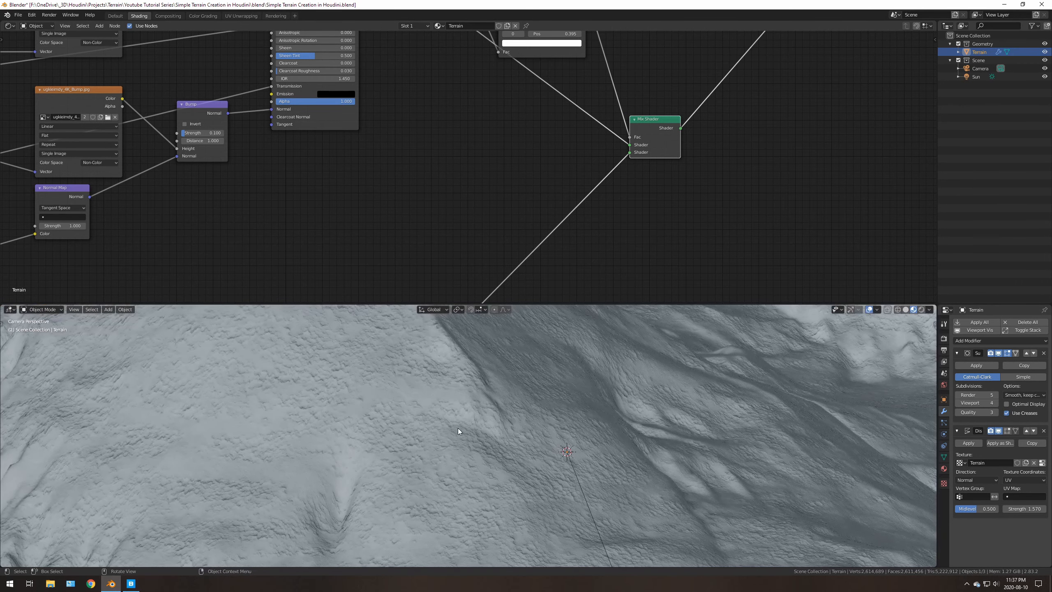
{"action": "scroll", "coordinate": [369, 393], "scroll_direction": "up", "scroll_amount": 2}
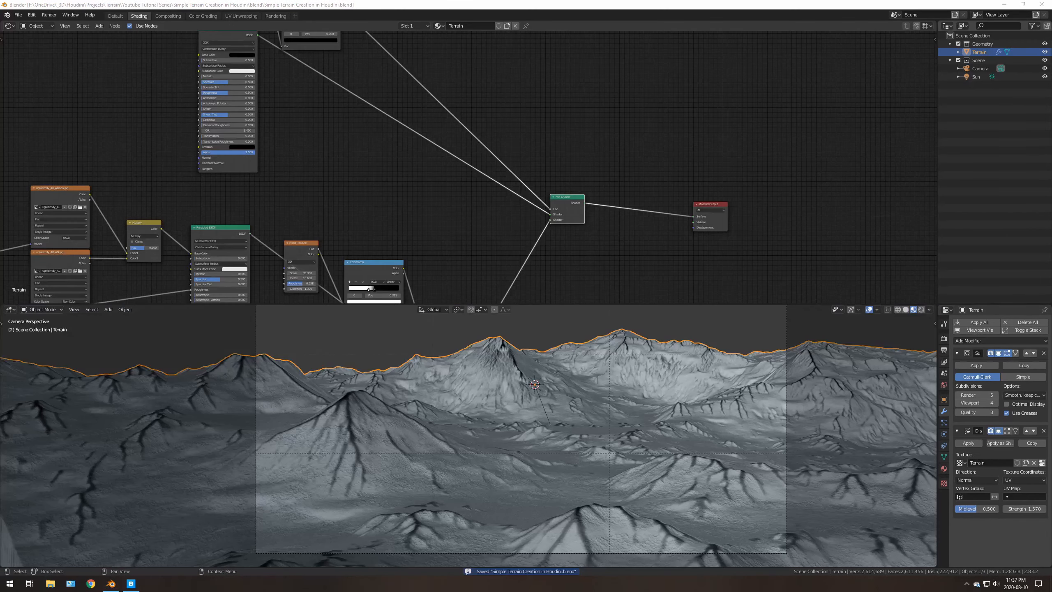
- Inspect the masked dark material on the mountains, and select another surface in Quixel Bridge
{"action": "scroll", "coordinate": [345, 417], "scroll_direction": "up", "scroll_amount": 5}
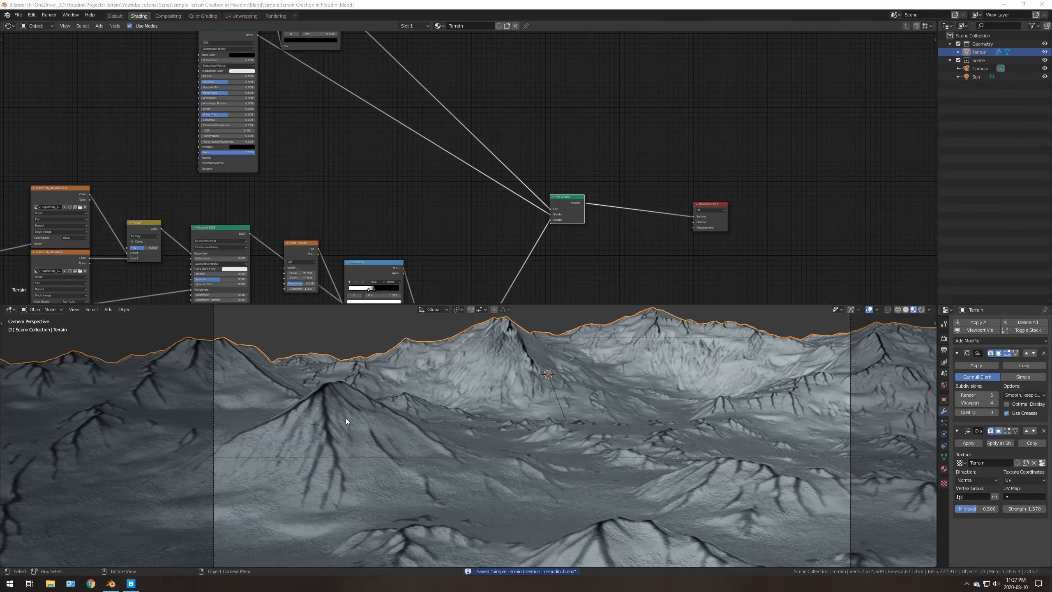
{"action": "left_click", "coordinate": [132, 583]}
{"action": "scroll", "coordinate": [520, 235], "scroll_direction": "down", "scroll_amount": 5}
{"action": "left_click", "coordinate": [520, 236]}
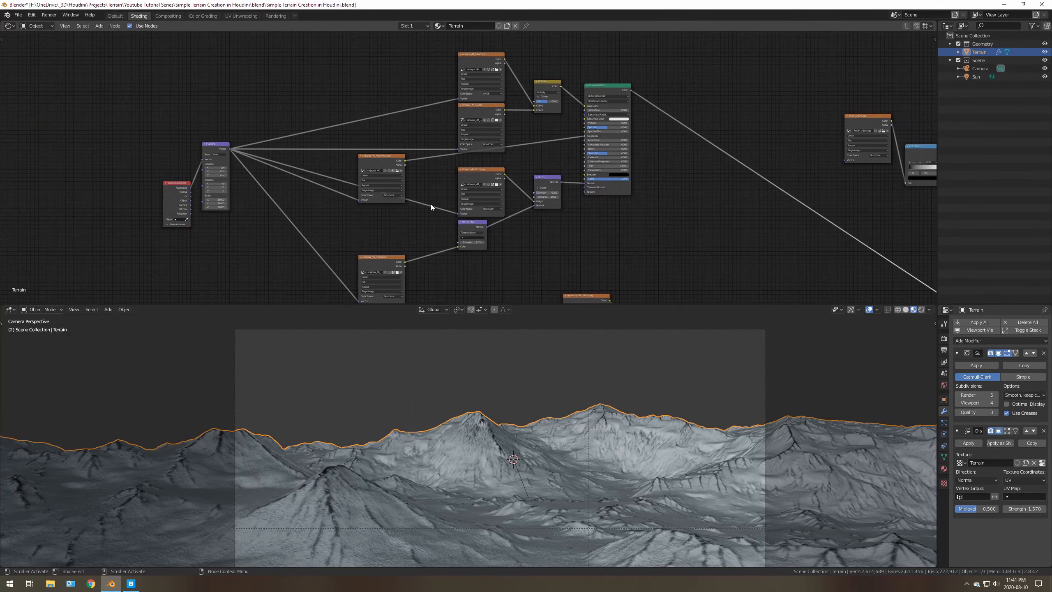
- In Blender, examine the Mapping node of the sinjagua surface textures, including its type and scale
{"action": "scroll", "coordinate": [415, 174], "scroll_direction": "up", "scroll_amount": 5}
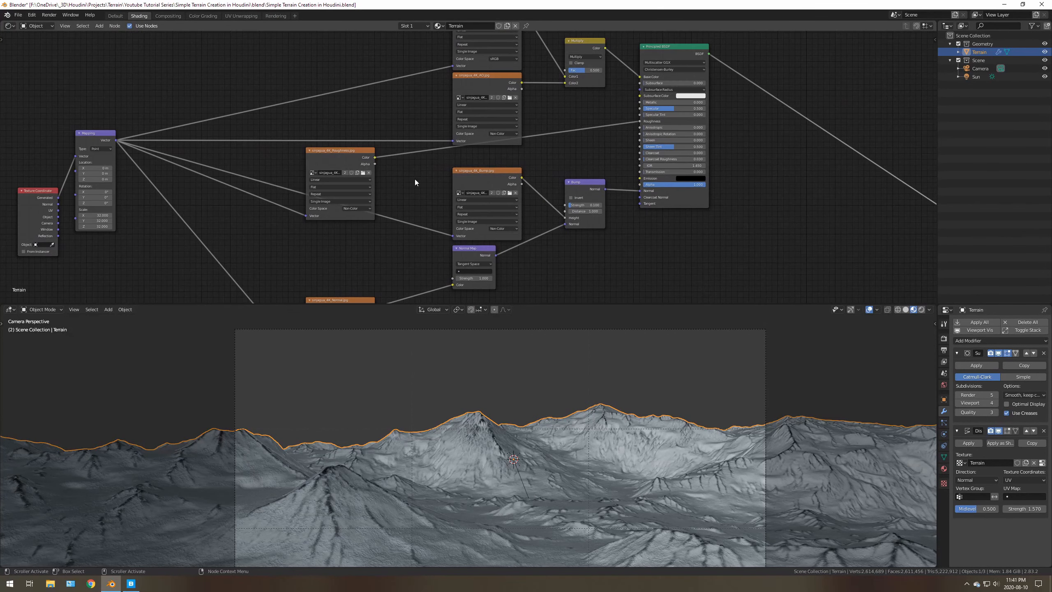
{"action": "middle_click_drag", "start_coordinate": [419, 194], "coordinate": [693, 183]}
{"action": "scroll", "coordinate": [372, 179], "scroll_direction": "up", "scroll_amount": 6}
{"action": "middle_click_drag", "start_coordinate": [351, 173], "coordinate": [434, 175]}
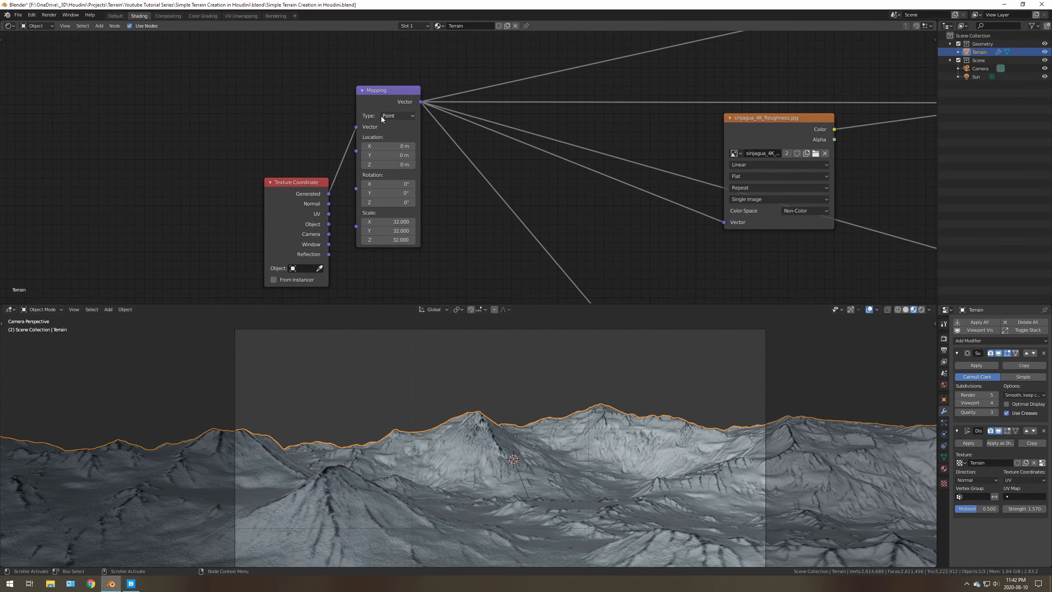
{"action": "left_click", "coordinate": [388, 117]}
{"action": "left_click", "coordinate": [392, 117]}
{"action": "scroll", "coordinate": [596, 224], "scroll_direction": "down", "scroll_amount": 5}
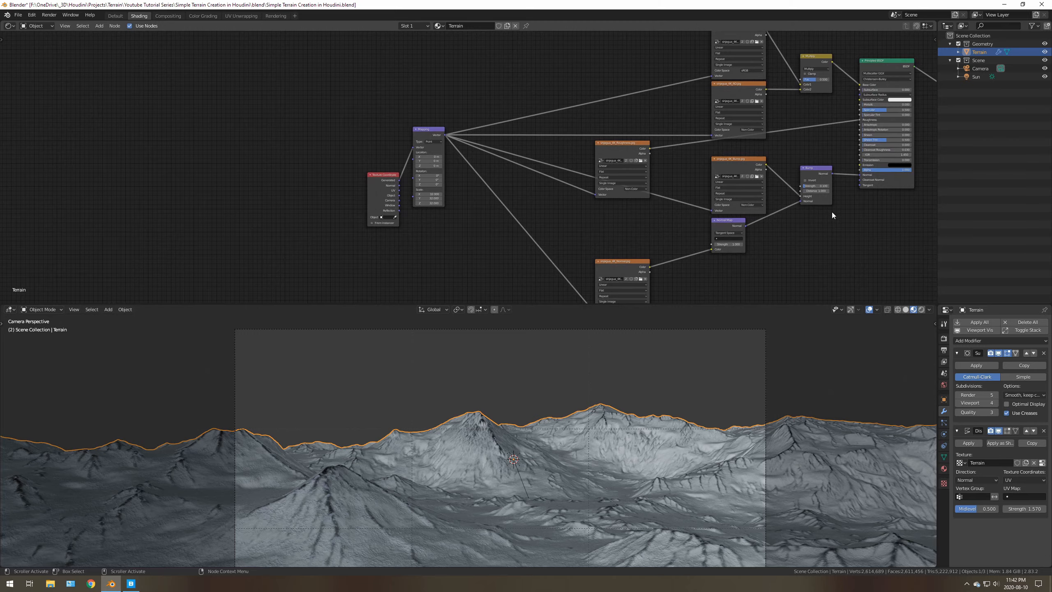
- Preview the sinjagua surface's Principled BSDF alone on the terrain and inspect its texture up close
{"action": "middle_click_drag", "start_coordinate": [834, 211], "coordinate": [544, 212]}
{"action": "left_click", "coordinate": [578, 80], "text": "ctrl+shift"}
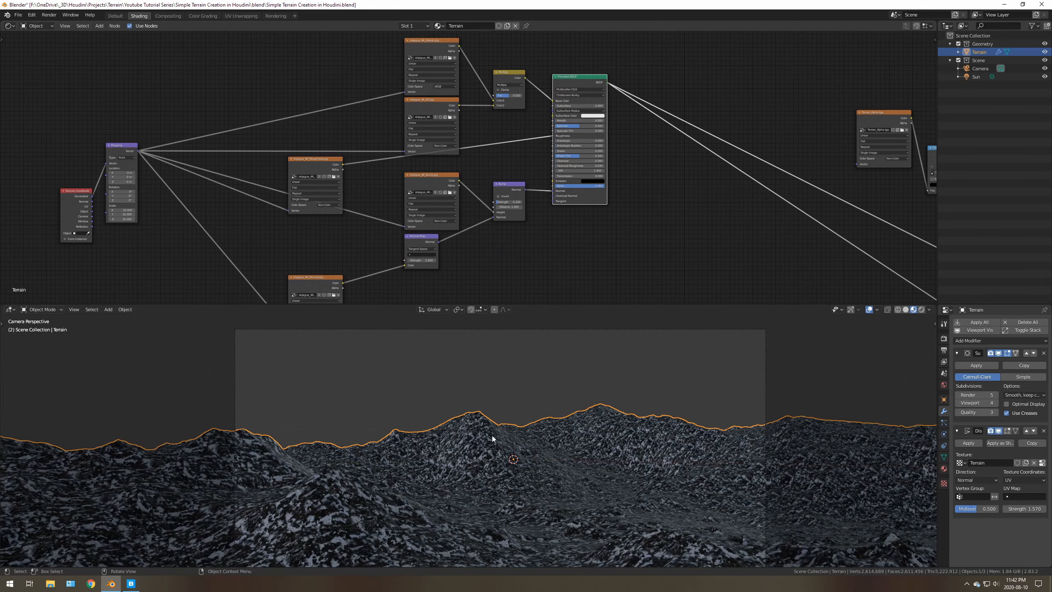
{"action": "scroll", "coordinate": [485, 436], "scroll_direction": "up", "scroll_amount": 8}
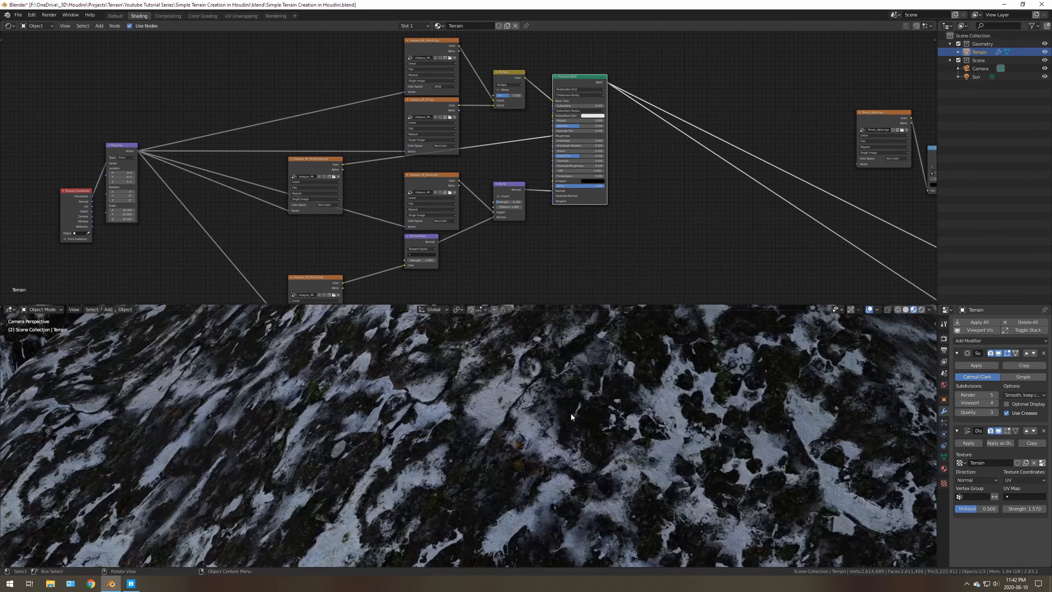
{"action": "scroll", "coordinate": [598, 378], "scroll_direction": "down", "scroll_amount": 8}
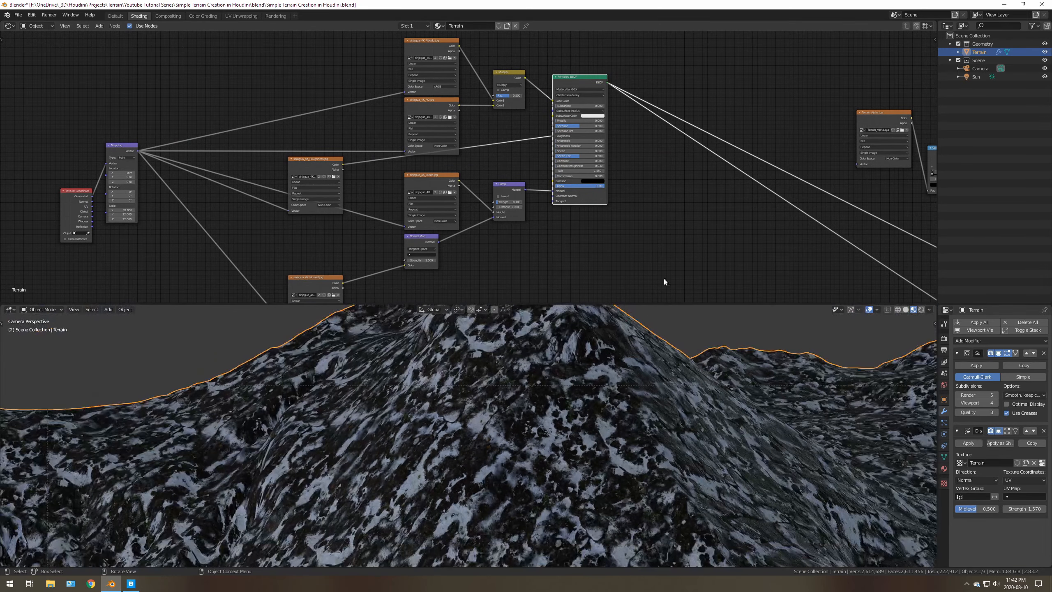
- Preview the final Mix Shader on the terrain and inspect how the masked surface blends with the snow on the slope
{"action": "middle_click_drag", "start_coordinate": [664, 279], "coordinate": [436, 122]}
{"action": "left_click", "coordinate": [767, 195], "text": "ctrl+shift"}
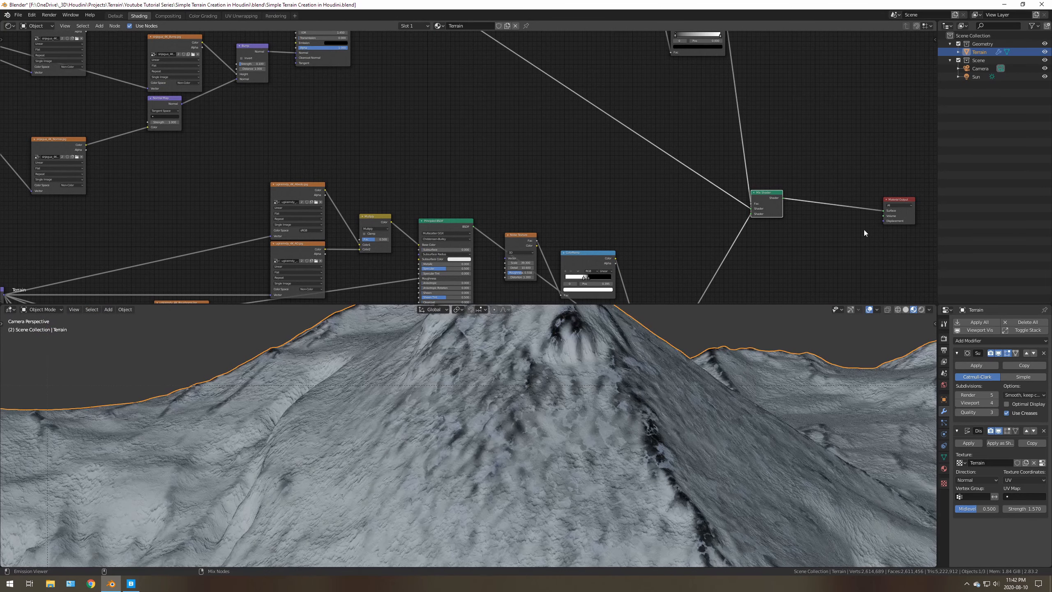
{"action": "middle_click_drag", "start_coordinate": [635, 387], "coordinate": [482, 393]}
{"action": "scroll", "coordinate": [469, 385], "scroll_direction": "up", "scroll_amount": 10}
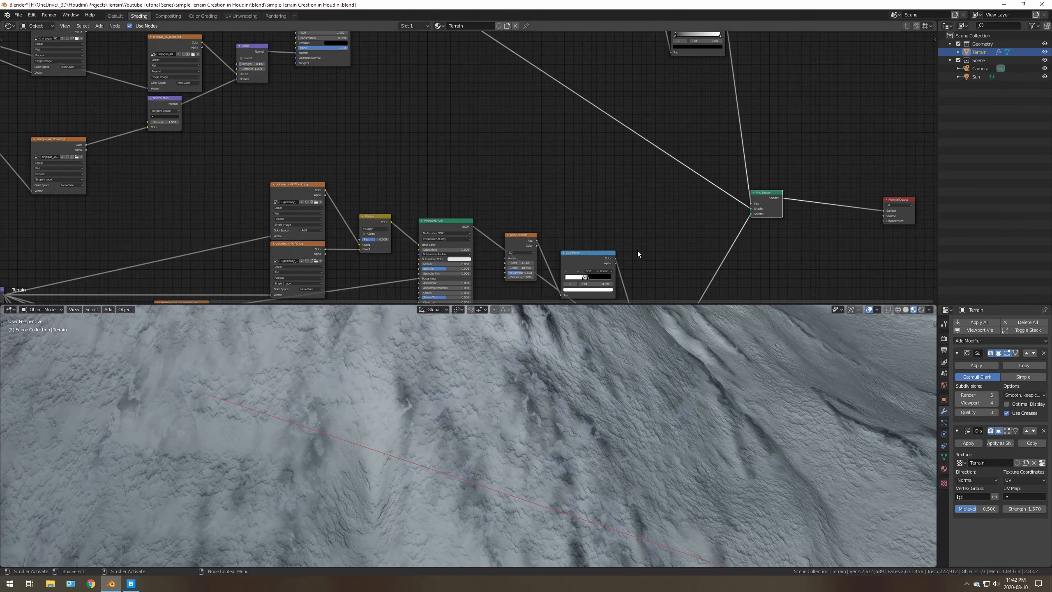
- Preview only the snow Mix Shader and inspect the slope up close, and return the output to the final Mix Shader
{"action": "middle_click_drag", "start_coordinate": [636, 253], "coordinate": [575, 110]}
{"action": "left_click", "coordinate": [602, 208], "text": "ctrl+shift"}
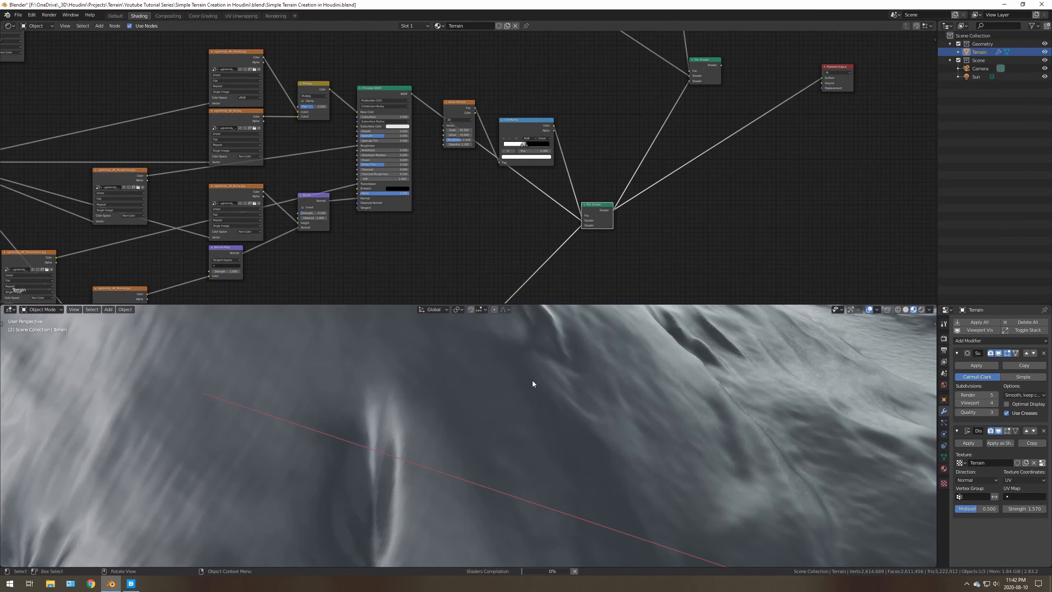
{"action": "scroll", "coordinate": [532, 380], "scroll_direction": "down", "scroll_amount": 5}
{"action": "scroll", "coordinate": [485, 345], "scroll_direction": "up", "scroll_amount": 3}
{"action": "scroll", "coordinate": [547, 439], "scroll_direction": "down", "scroll_amount": 4}
{"action": "middle_click_drag", "start_coordinate": [484, 345], "coordinate": [481, 400], "text": "shift"}
{"action": "scroll", "coordinate": [481, 399], "scroll_direction": "up", "scroll_amount": 3}
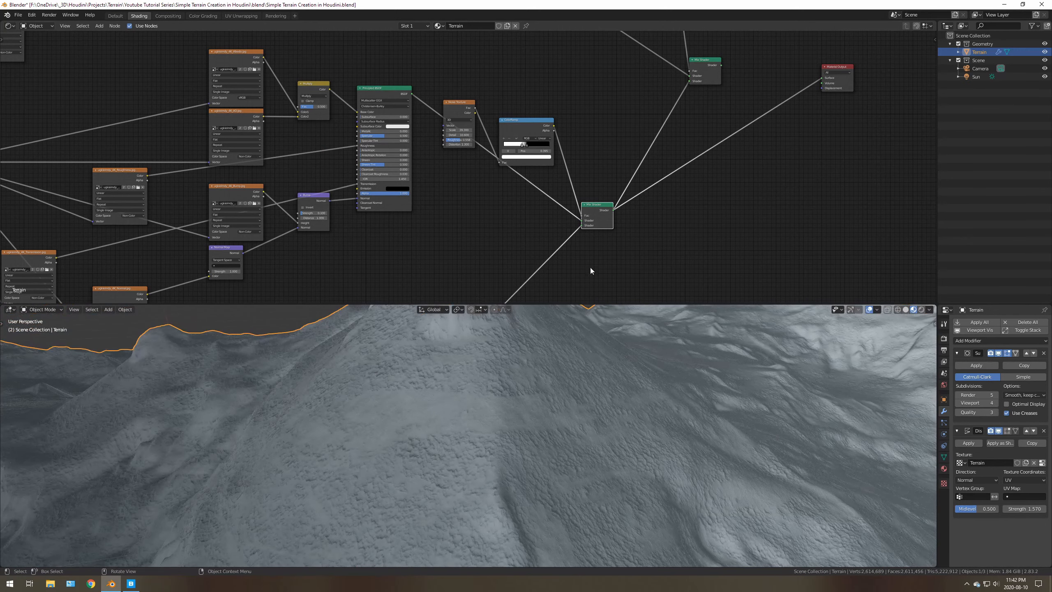
{"action": "left_click", "coordinate": [709, 62], "text": "ctrl+shift"}
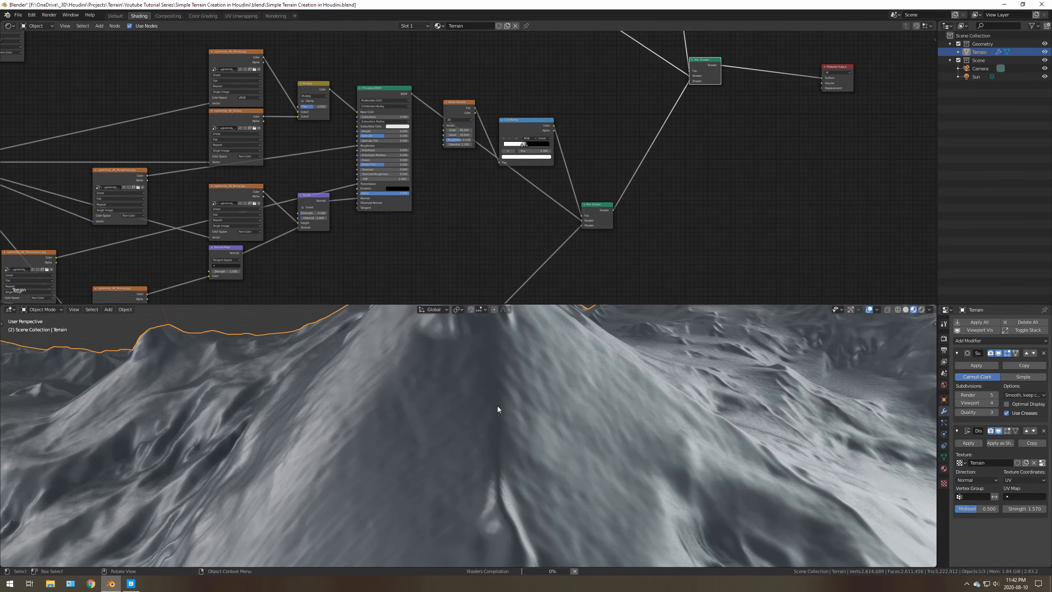
{"action": "mouse_move", "coordinate": [497, 405]}
{"action": "middle_mouse_down"}
{"action": "mouse_move", "coordinate": [486, 417]}
{"action": "mouse_move", "coordinate": [506, 423]}
{"action": "mouse_move", "coordinate": [523, 400]}
{"action": "mouse_move", "coordinate": [542, 408]}
{"action": "mouse_move", "coordinate": [512, 435]}
{"action": "middle_mouse_up"}
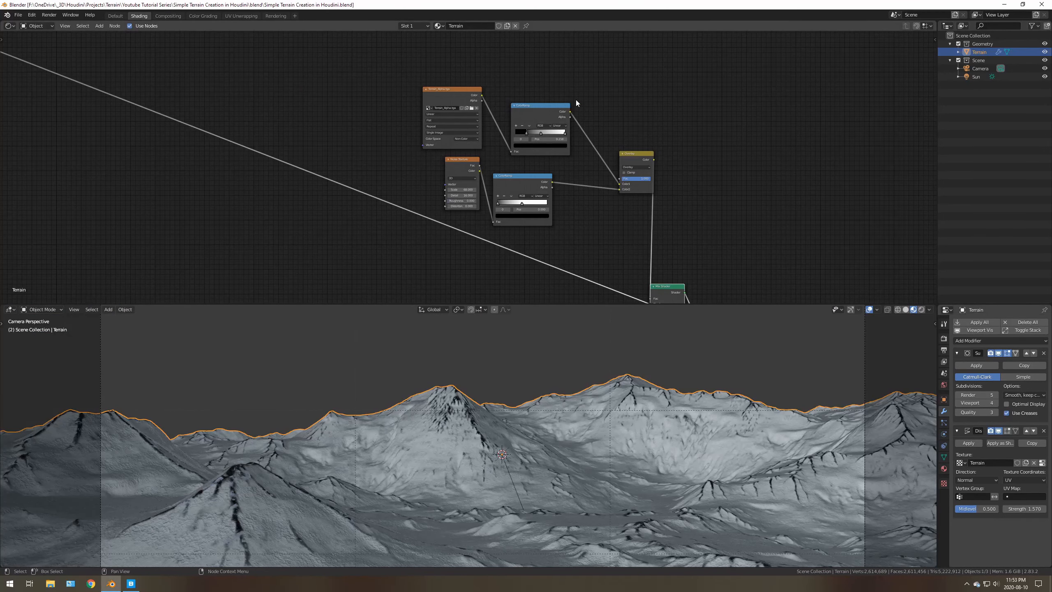
- Preview the Terrain_Alpha ColorRamp on the terrain and set the position of its middle stop to 0.600
{"action": "scroll", "coordinate": [604, 96], "scroll_direction": "up", "scroll_amount": 11}
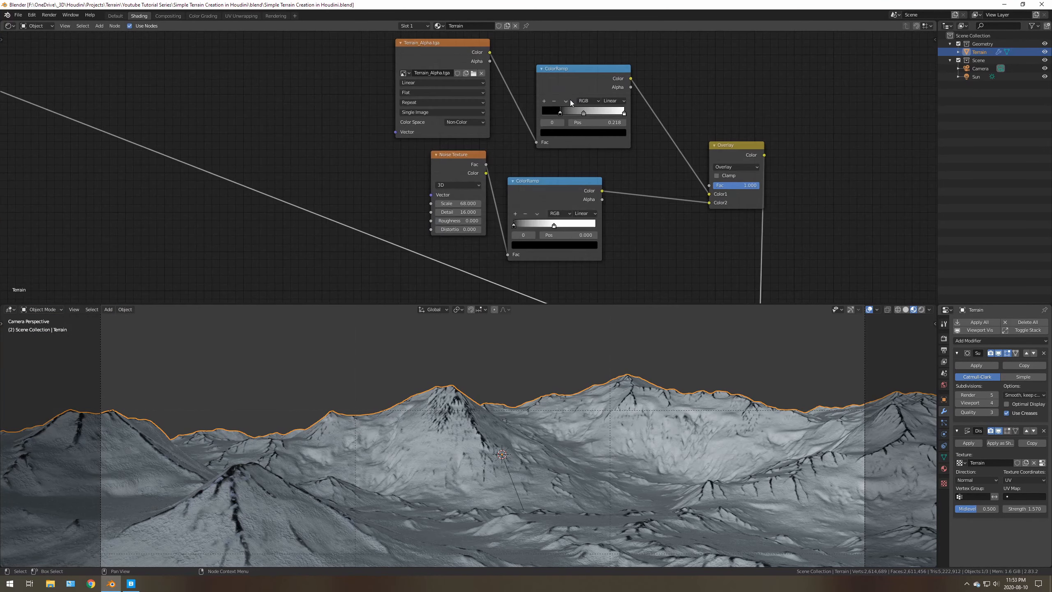
{"action": "middle_click_drag", "start_coordinate": [549, 139], "coordinate": [453, 206]}
{"action": "scroll", "coordinate": [513, 93], "scroll_direction": "up", "scroll_amount": 1}
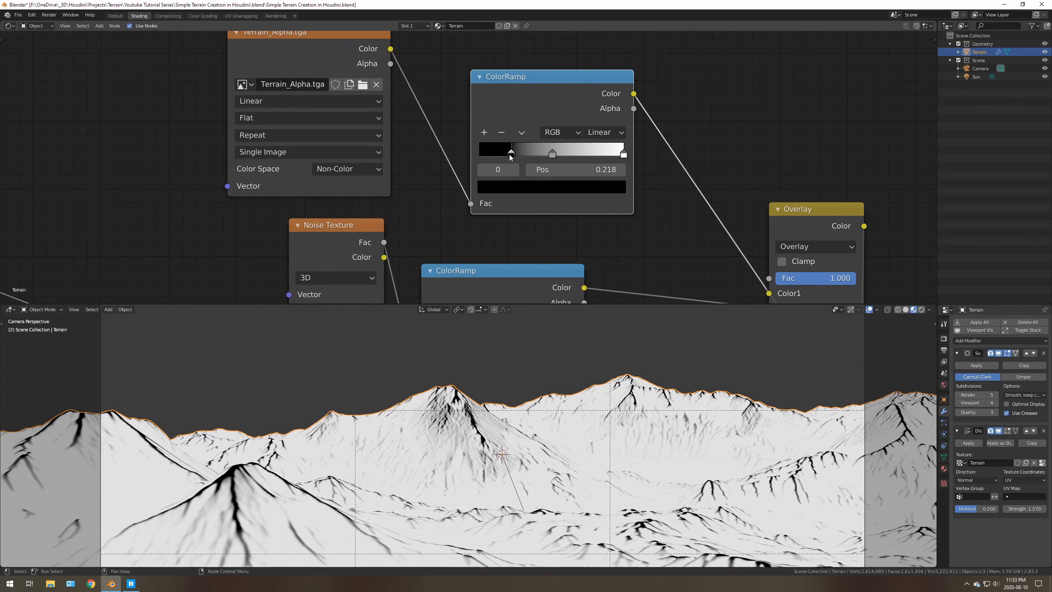
{"action": "mouse_move", "coordinate": [509, 155]}
{"action": "left_mouse_down"}
{"action": "mouse_move", "coordinate": [583, 151]}
{"action": "mouse_move", "coordinate": [557, 151]}
{"action": "mouse_move", "coordinate": [584, 152]}
{"action": "mouse_move", "coordinate": [568, 152]}
{"action": "left_mouse_up"}
- Move the Overlay node a little further away from the two ColorRamp nodes
{"action": "middle_click_drag", "start_coordinate": [692, 287], "coordinate": [566, 162]}
{"action": "scroll", "coordinate": [567, 160], "scroll_direction": "down", "scroll_amount": 1}
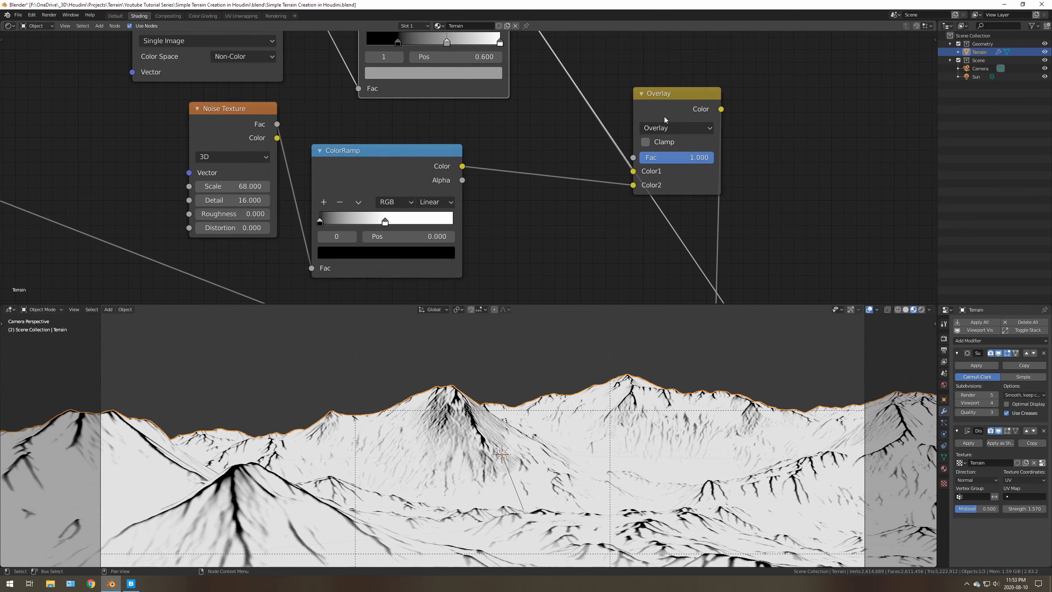
{"action": "left_click_drag", "start_coordinate": [662, 109], "coordinate": [691, 115]}
{"action": "key", "text": "shift+a"}
{"action": "left_click", "coordinate": [822, 122]}
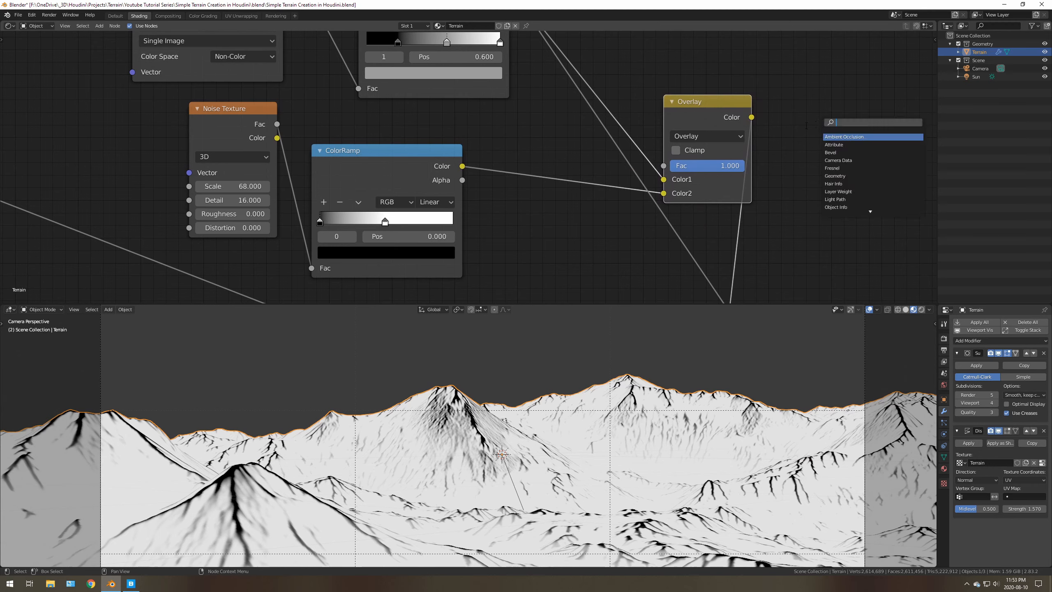
{"action": "type", "text": "Mix"}
{"action": "key", "text": "Return"}
{"action": "left_click", "coordinate": [818, 133]}
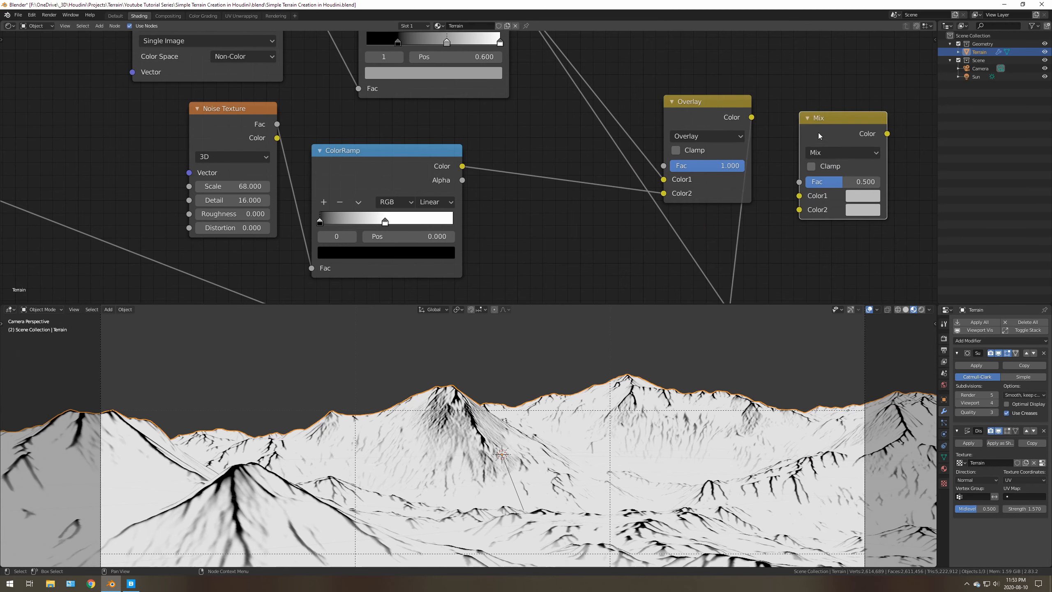
{"action": "key", "text": "x"}
{"action": "left_click", "coordinate": [697, 137]}
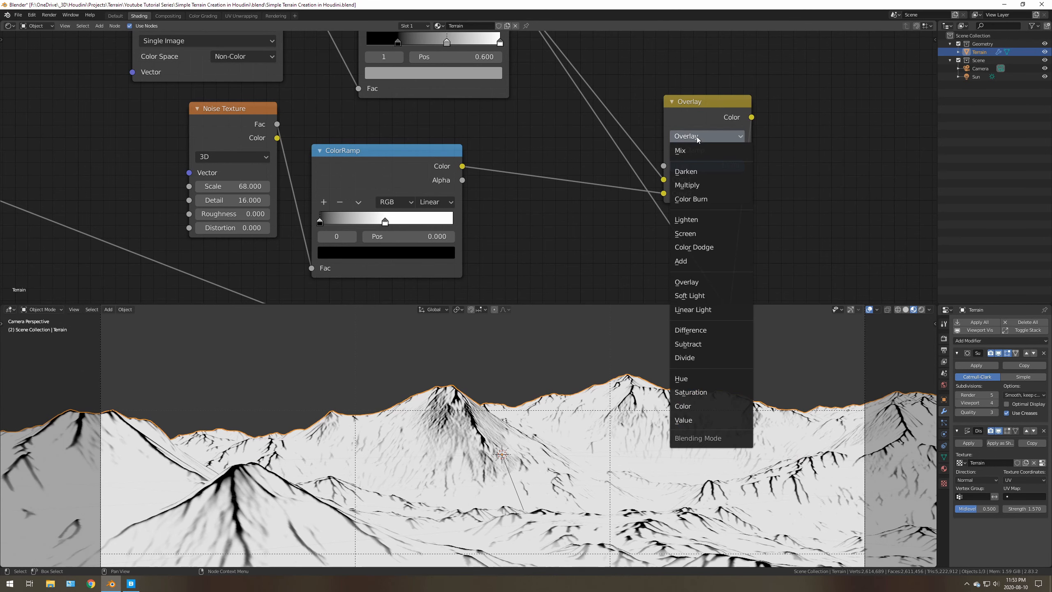
{"action": "left_click", "coordinate": [699, 138]}
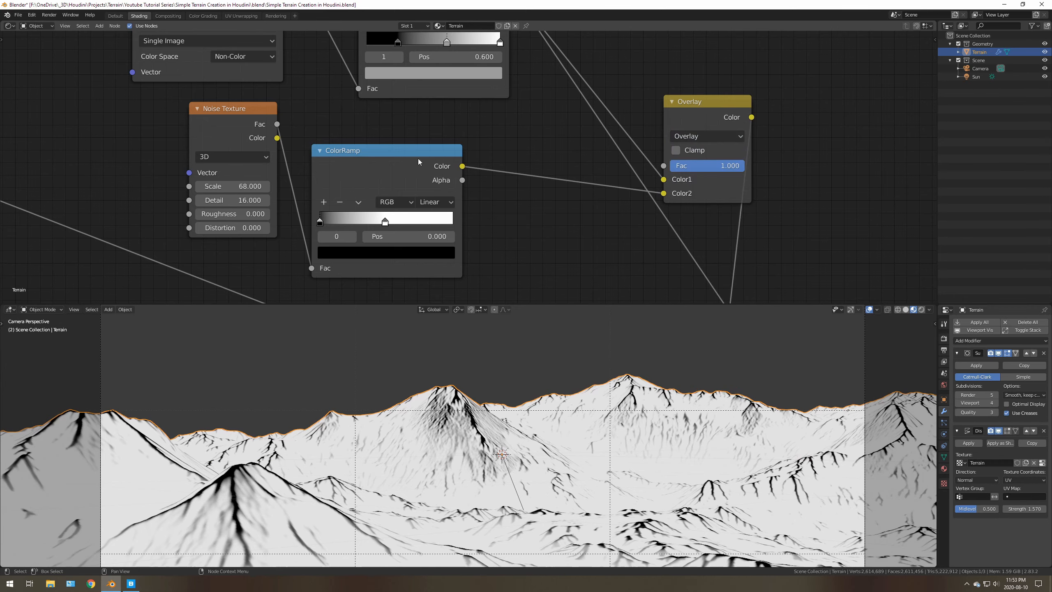
- Preview the Noise Texture and its ColorRamp on the terrain, and set the ramp's white stop to position 0.677
{"action": "left_click", "coordinate": [240, 117], "text": "ctrl+shift"}
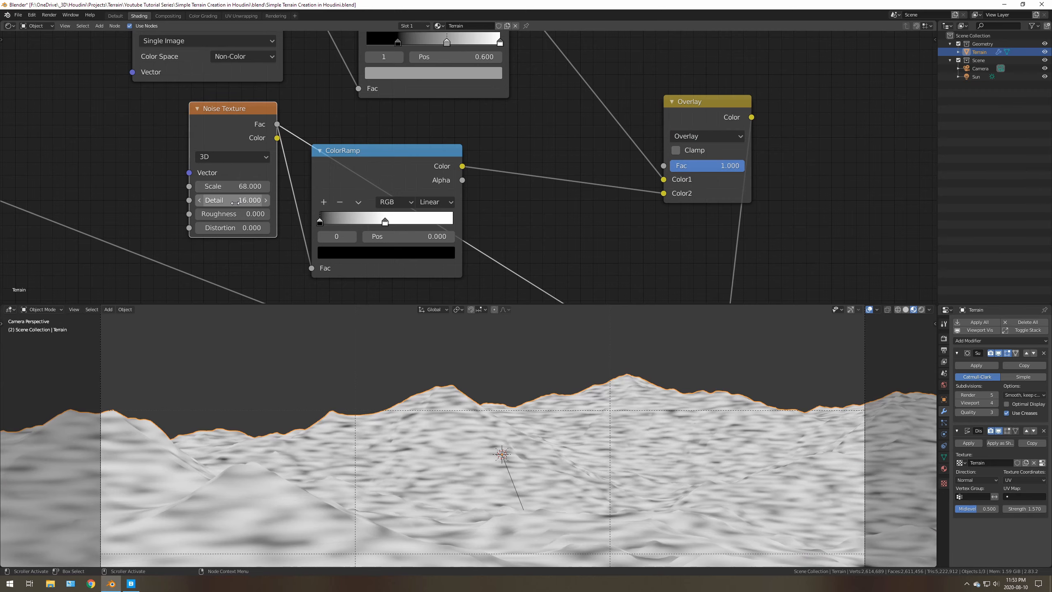
{"action": "left_click", "coordinate": [396, 161], "text": "ctrl+shift"}
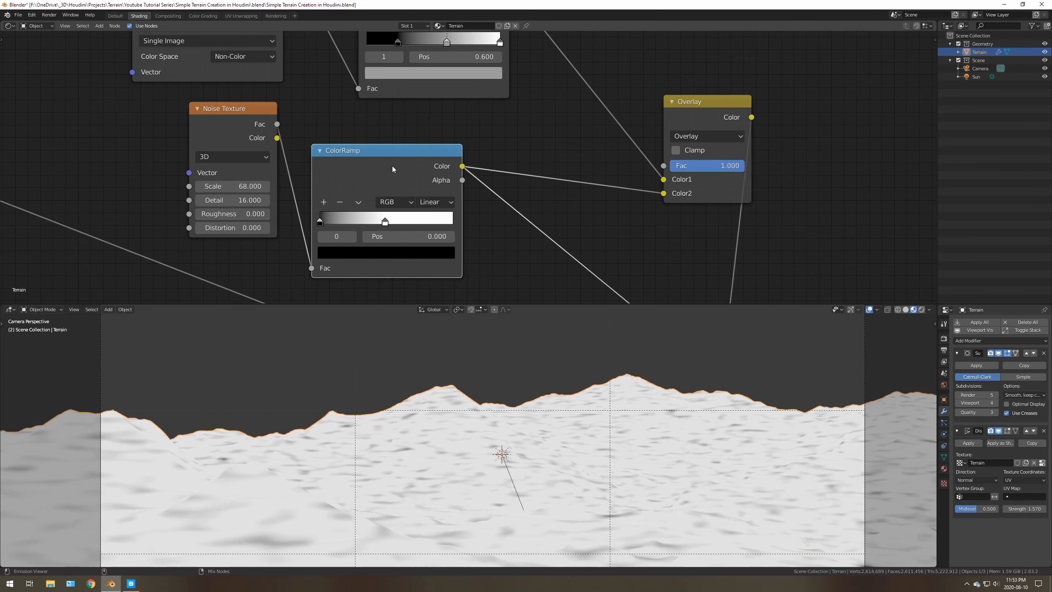
{"action": "left_click_drag", "start_coordinate": [386, 222], "coordinate": [410, 227]}
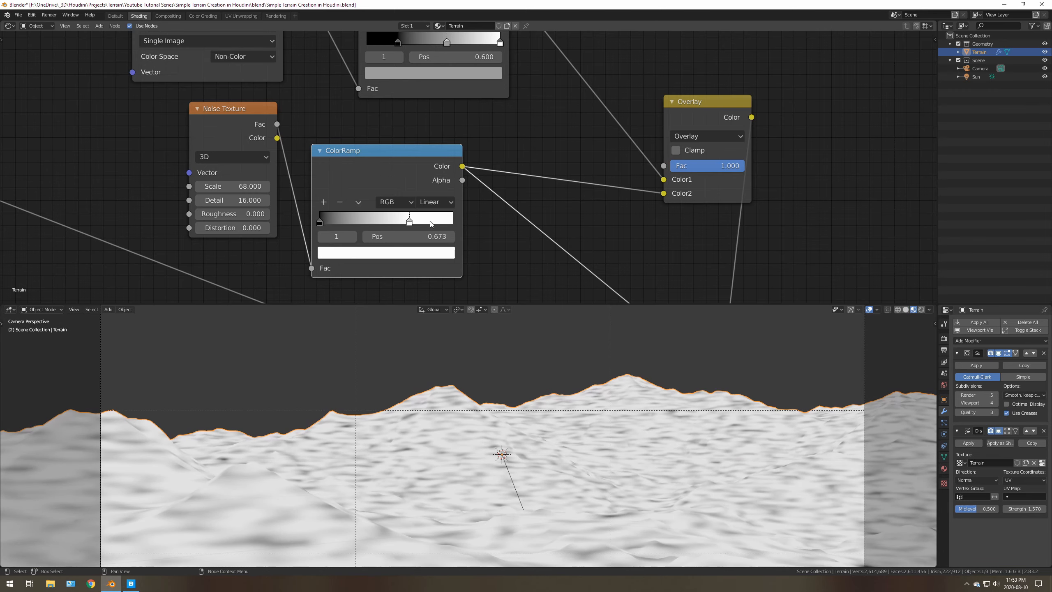
- Preview the combined Overlay mask on the terrain and inspect it up close with the factor at 1.000
{"action": "left_click", "coordinate": [693, 113], "text": "ctrl+shift"}
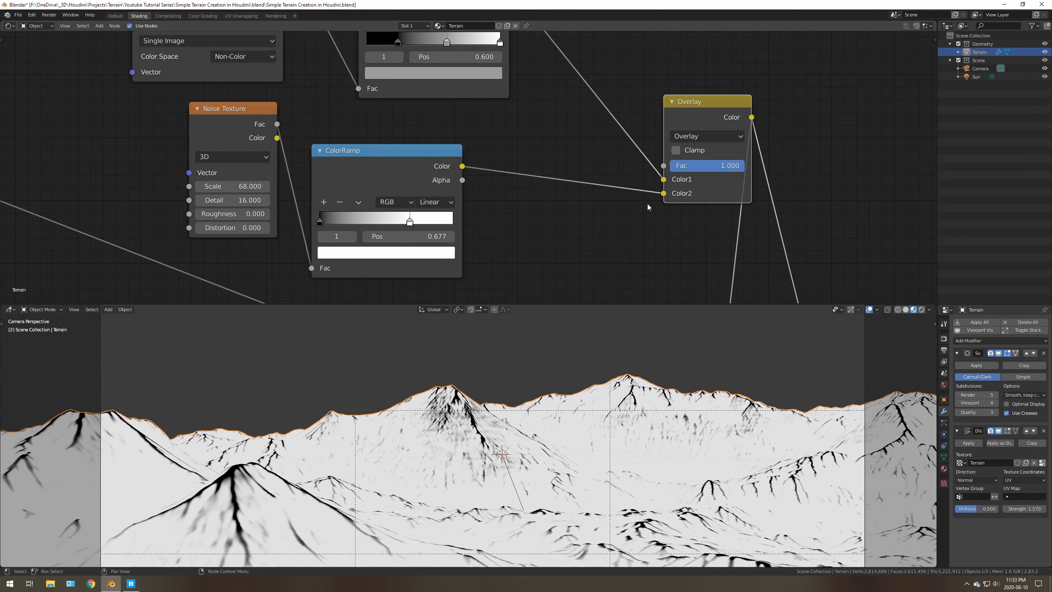
{"action": "scroll", "coordinate": [459, 420], "scroll_direction": "up", "scroll_amount": 6}
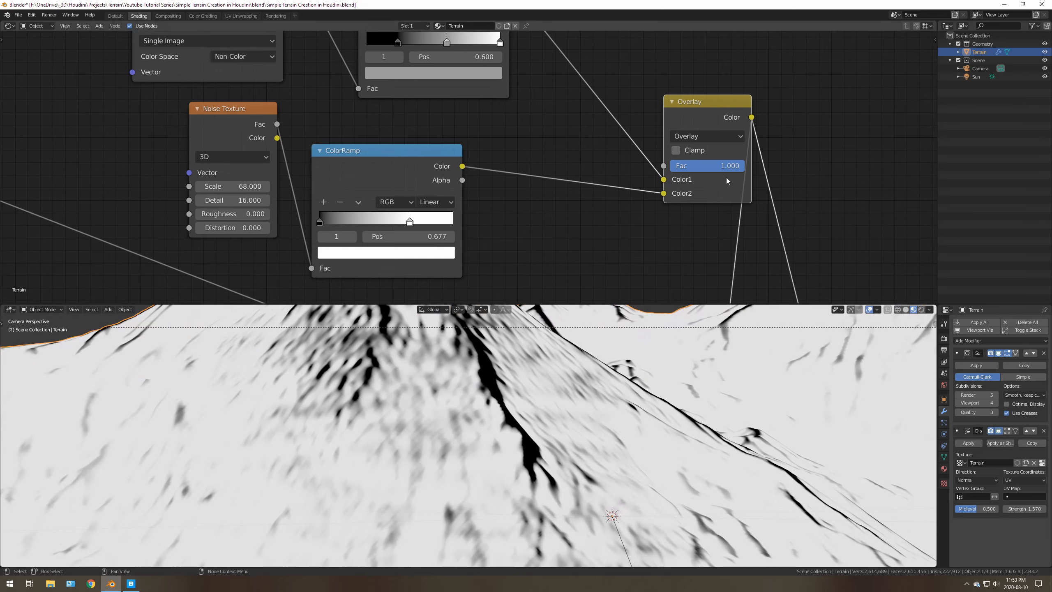
{"action": "mouse_move", "coordinate": [726, 165]}
{"action": "left_mouse_down"}
{"action": "mouse_move", "coordinate": [671, 166]}
{"action": "mouse_move", "coordinate": [744, 166]}
{"action": "left_mouse_up"}
{"action": "scroll", "coordinate": [563, 408], "scroll_direction": "down", "scroll_amount": 5}
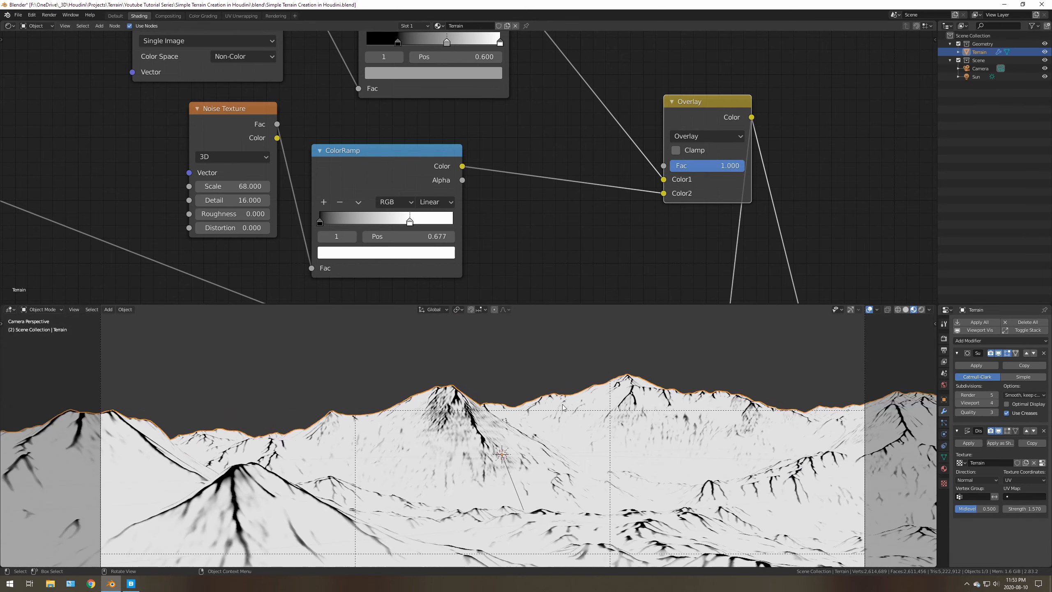
- Preview the final Mix Shader again and inspect the broken-up rock patches on the central peak up close
{"action": "middle_click_drag", "start_coordinate": [746, 226], "coordinate": [564, 89]}
{"action": "scroll", "coordinate": [537, 207], "scroll_direction": "down", "scroll_amount": 3}
{"action": "middle_click_drag", "start_coordinate": [546, 228], "coordinate": [569, 113]}
{"action": "left_click", "coordinate": [555, 149], "text": "ctrl+shift"}
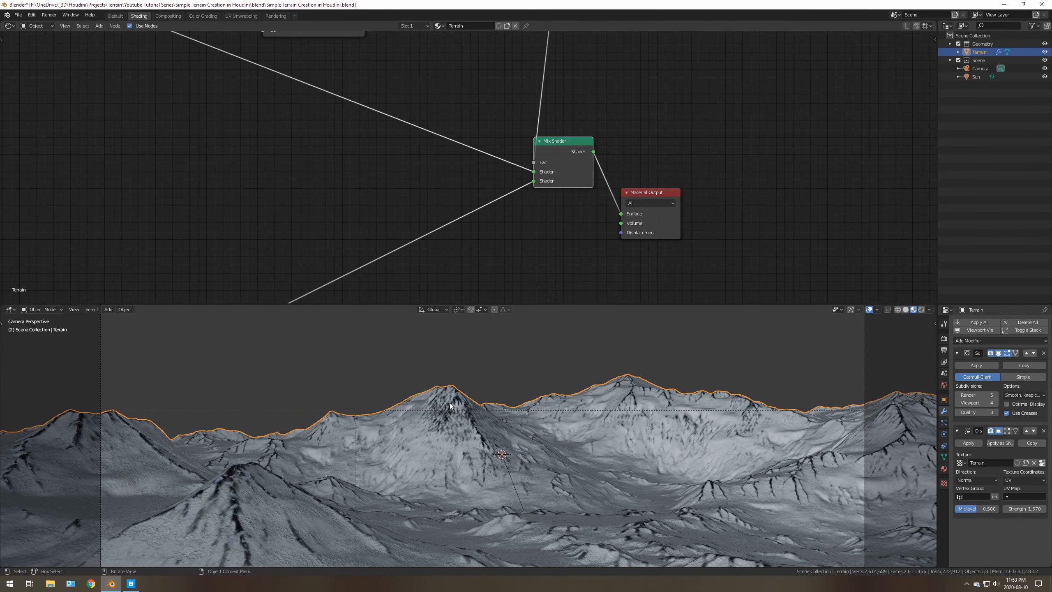
{"action": "scroll", "coordinate": [455, 394], "scroll_direction": "up", "scroll_amount": 3}
{"action": "scroll", "coordinate": [455, 394], "scroll_direction": "up", "scroll_amount": 3}
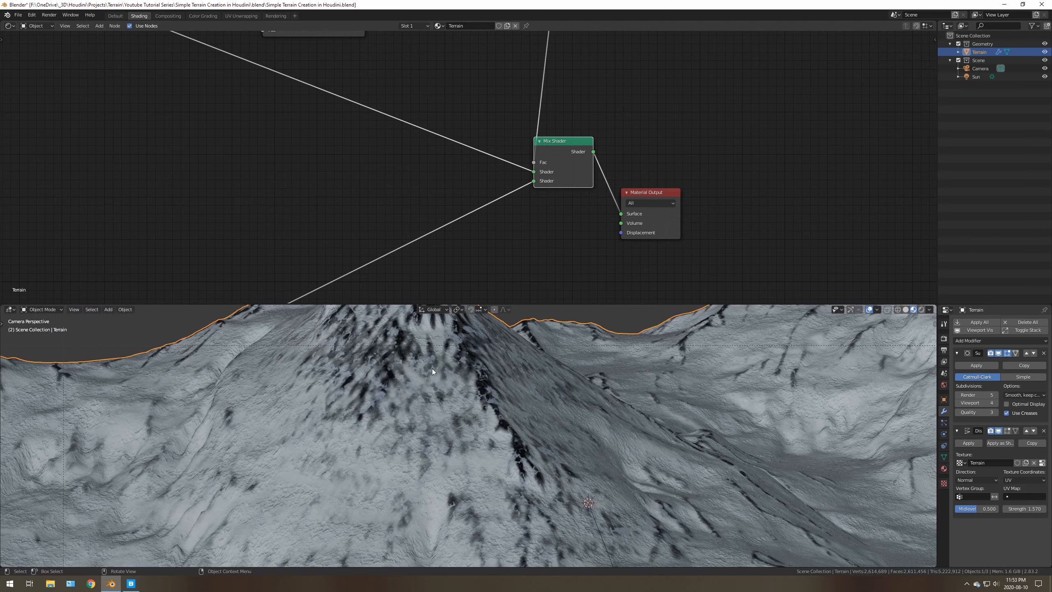
{"action": "middle_click_drag", "start_coordinate": [433, 368], "coordinate": [442, 386]}
{"action": "scroll", "coordinate": [442, 404], "scroll_direction": "up", "scroll_amount": 5}
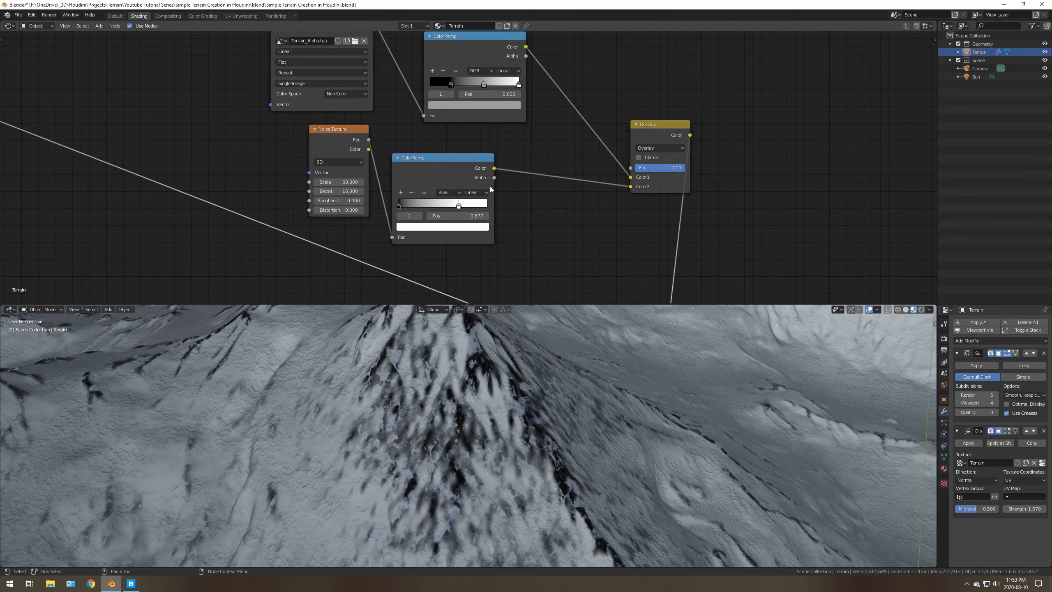
- Try connecting the Terrain_Alpha colour directly to the final Mix Shader's factor and inspect the peak without the ramps and noise
{"action": "scroll", "coordinate": [554, 225], "scroll_direction": "down", "scroll_amount": 1}
{"action": "middle_click_drag", "start_coordinate": [555, 225], "coordinate": [524, 161]}
{"action": "scroll", "coordinate": [509, 161], "scroll_direction": "down", "scroll_amount": 1}
{"action": "middle_click_drag", "start_coordinate": [520, 93], "coordinate": [520, 133]}
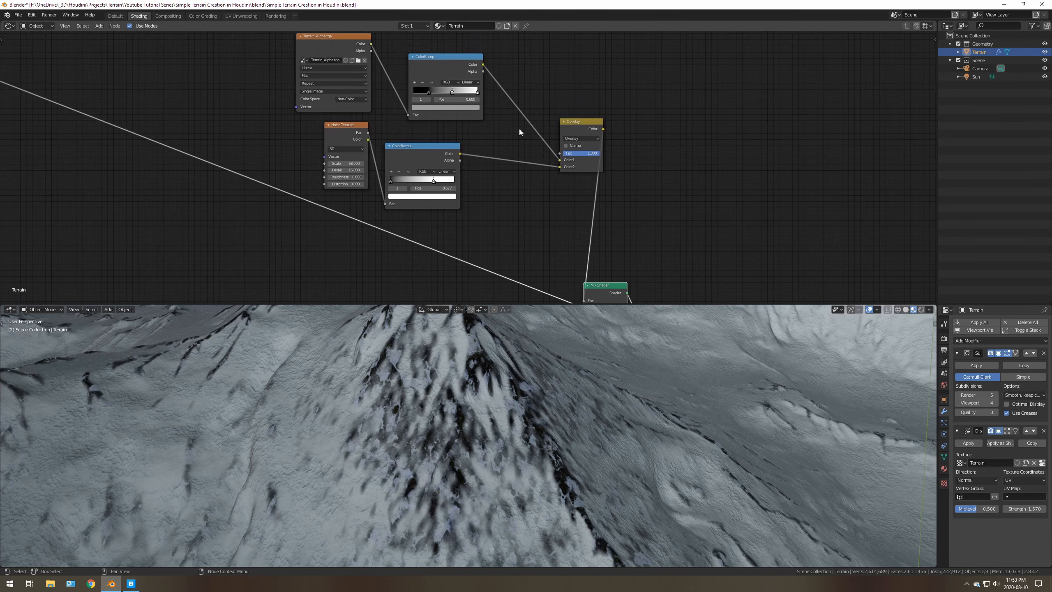
{"action": "mouse_move", "coordinate": [370, 43]}
{"action": "left_mouse_down"}
{"action": "mouse_move", "coordinate": [551, 197]}
{"action": "mouse_move", "coordinate": [584, 302]}
{"action": "left_mouse_up"}
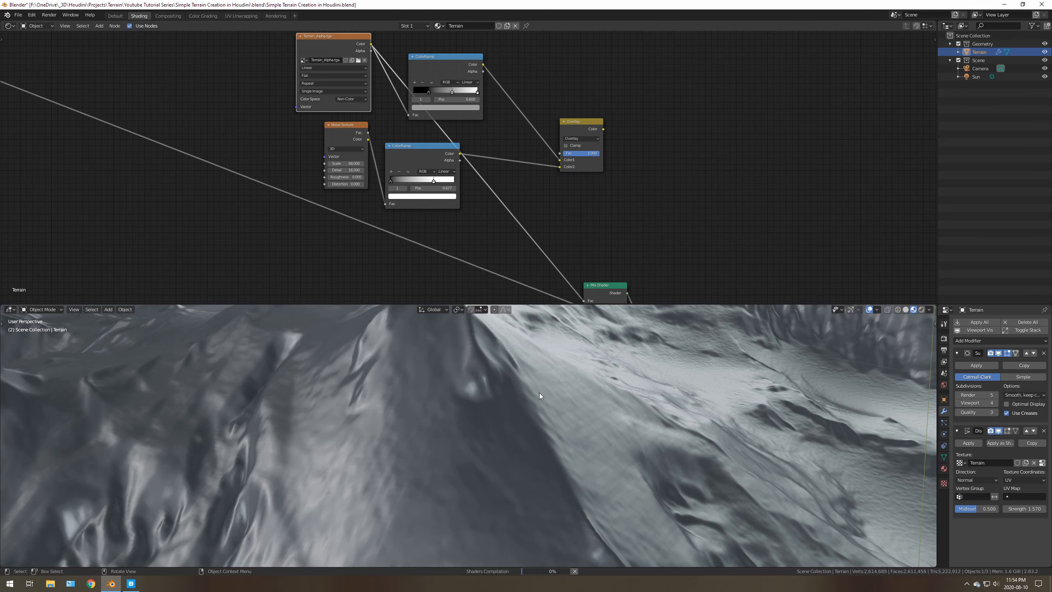
{"action": "scroll", "coordinate": [546, 423], "scroll_direction": "down", "scroll_amount": 3}
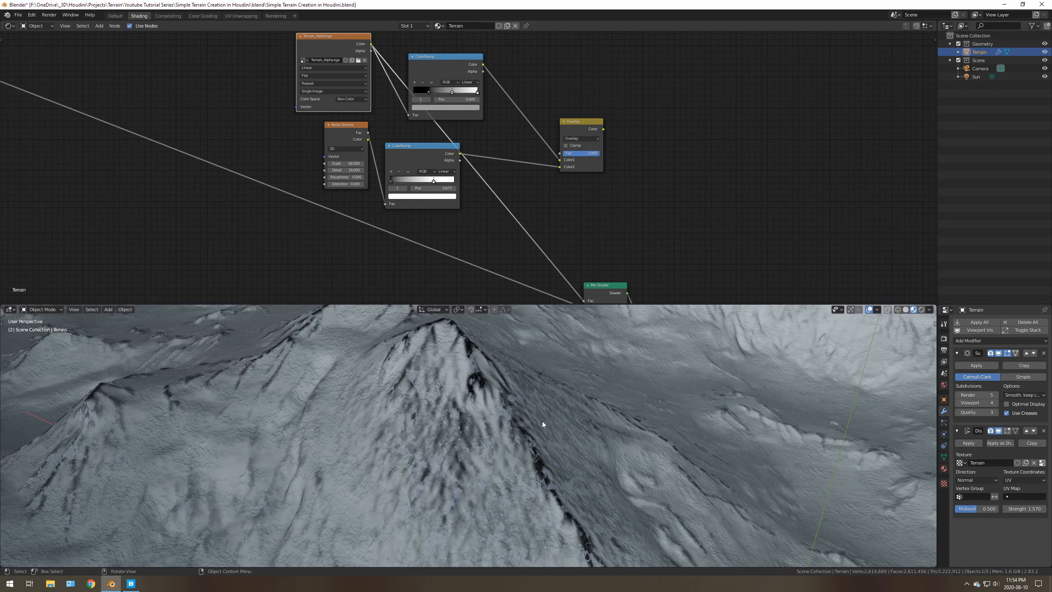
{"action": "middle_click_drag", "start_coordinate": [542, 421], "coordinate": [468, 424]}
{"action": "scroll", "coordinate": [469, 424], "scroll_direction": "up", "scroll_amount": 5}
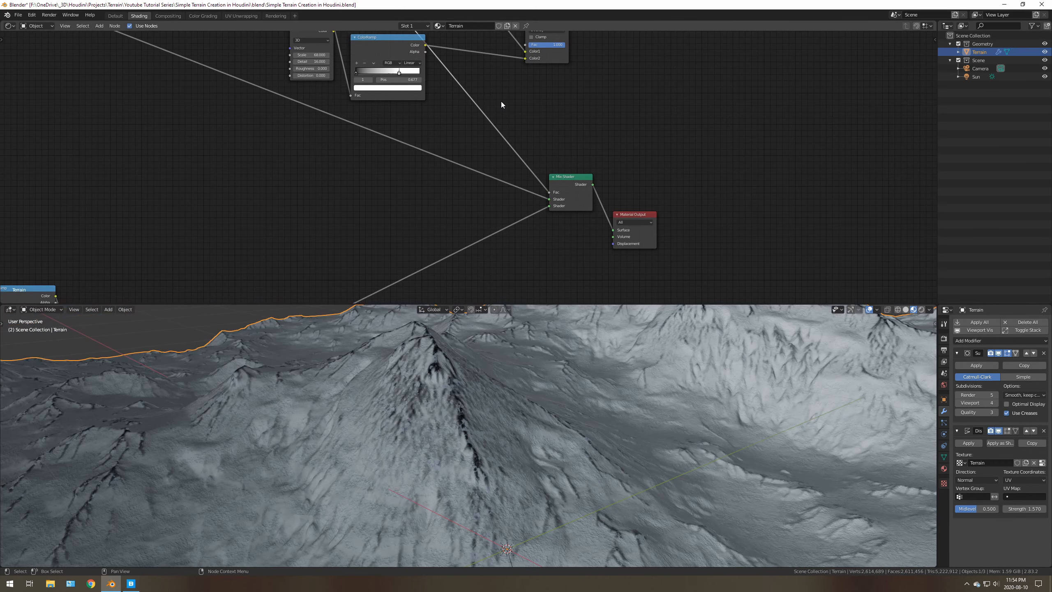
- Reconnect the Overlay colour to the final Mix Shader's factor, inspect the peak, and return to the camera view
{"action": "middle_click_drag", "start_coordinate": [577, 75], "coordinate": [557, 105]}
{"action": "mouse_move", "coordinate": [548, 50]}
{"action": "left_mouse_down"}
{"action": "mouse_move", "coordinate": [545, 169]}
{"action": "mouse_move", "coordinate": [527, 223]}
{"action": "left_mouse_up"}
{"action": "scroll", "coordinate": [424, 416], "scroll_direction": "up", "scroll_amount": 5}
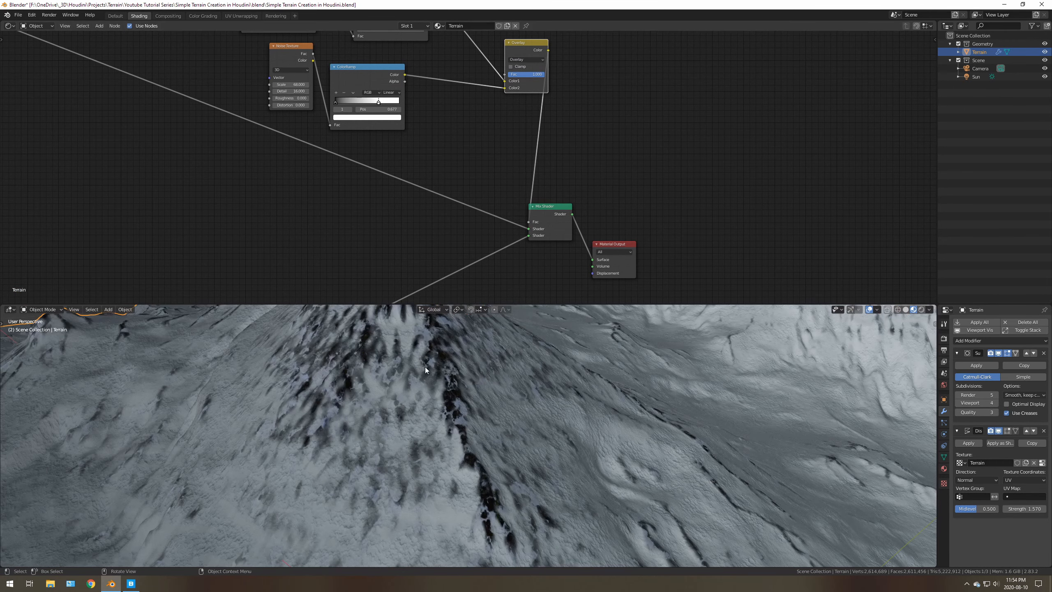
{"action": "key", "text": "KP_0"}
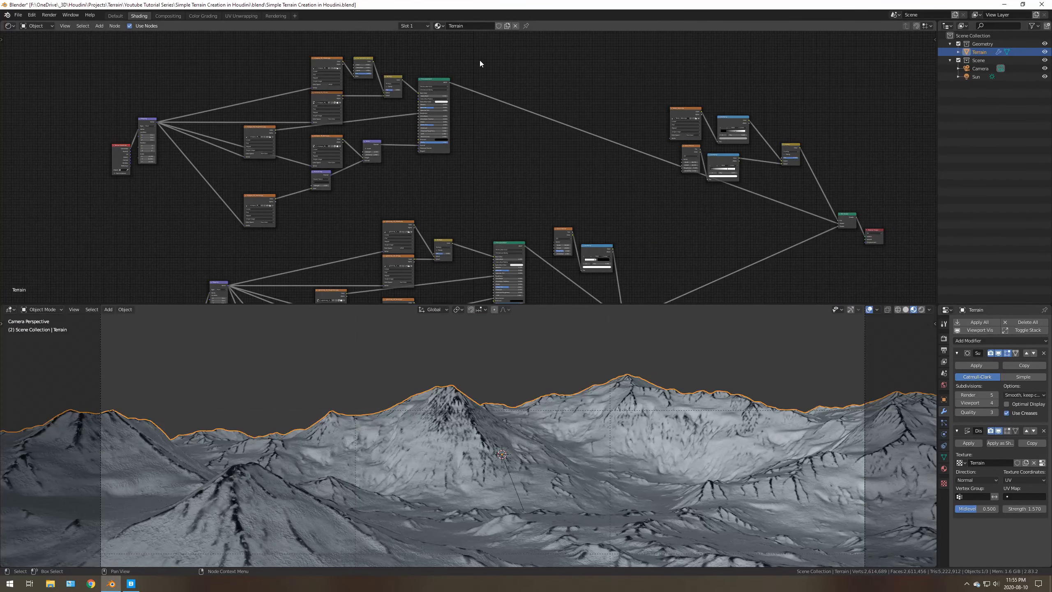
- Preview the sinjagua_4K_Albedo.jpg texture alone on the terrain and examine its original colours from near and far
{"action": "middle_click_drag", "start_coordinate": [506, 77], "coordinate": [718, 198]}
{"action": "scroll", "coordinate": [575, 170], "scroll_direction": "up", "scroll_amount": 14}
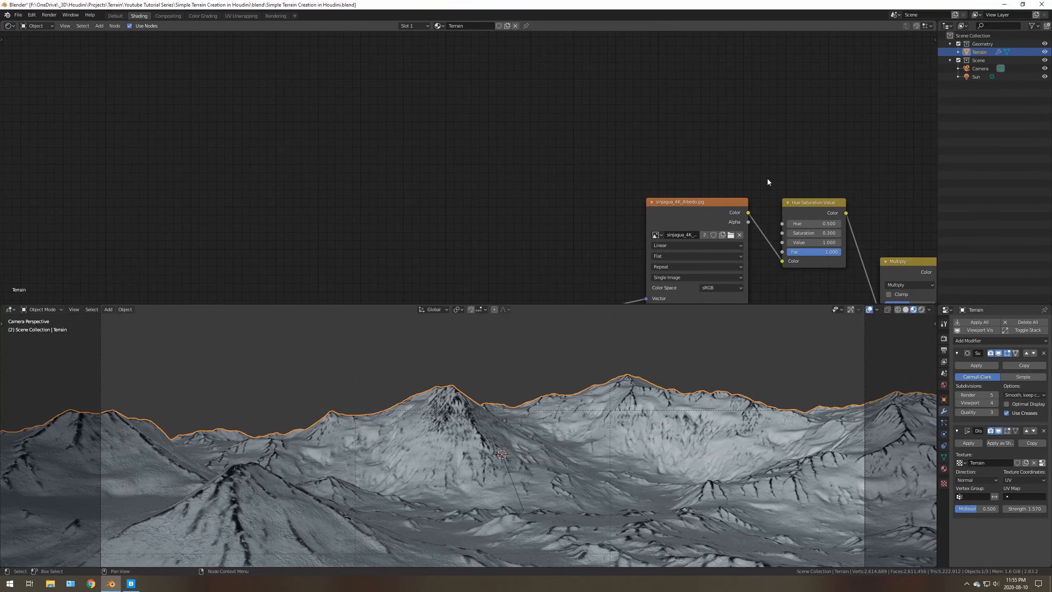
{"action": "middle_click_drag", "start_coordinate": [813, 193], "coordinate": [492, 125]}
{"action": "scroll", "coordinate": [492, 125], "scroll_direction": "up", "scroll_amount": 2}
{"action": "left_click", "coordinate": [306, 126], "text": "ctrl+shift"}
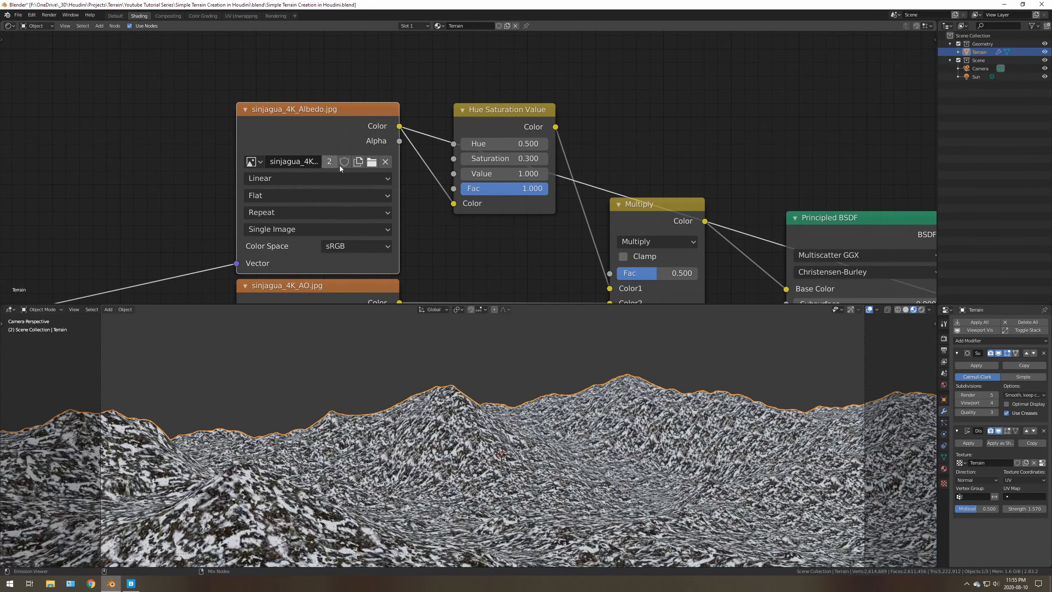
{"action": "scroll", "coordinate": [474, 400], "scroll_direction": "up", "scroll_amount": 5}
{"action": "middle_click_drag", "start_coordinate": [473, 399], "coordinate": [512, 481], "text": "shift"}
{"action": "scroll", "coordinate": [506, 433], "scroll_direction": "down", "scroll_amount": 5}
{"action": "middle_click_drag", "start_coordinate": [506, 433], "coordinate": [427, 431]}
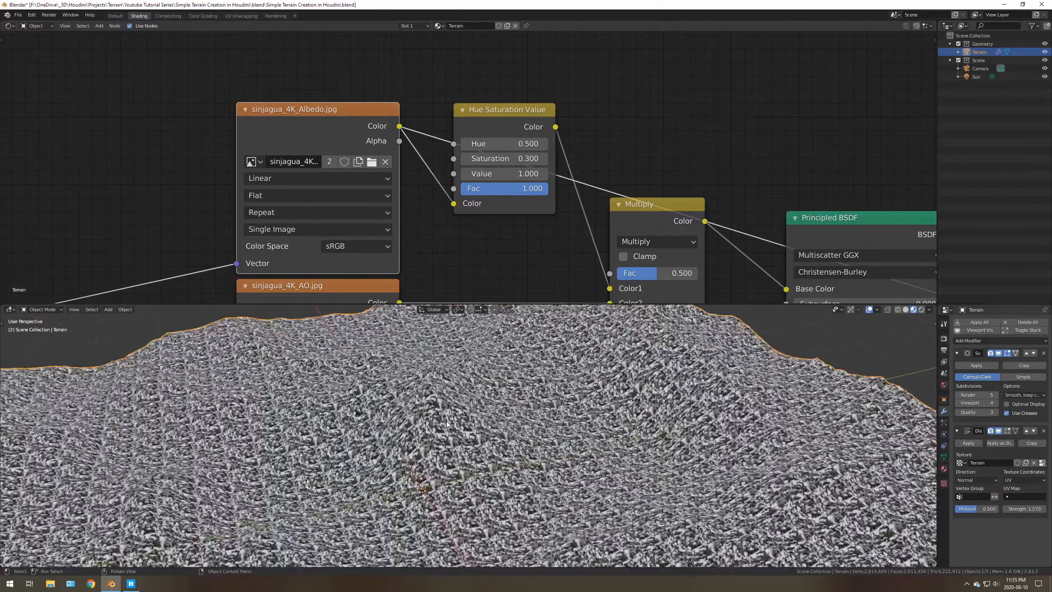
{"action": "scroll", "coordinate": [424, 432], "scroll_direction": "up", "scroll_amount": 8}
{"action": "scroll", "coordinate": [281, 446], "scroll_direction": "down", "scroll_amount": 8}
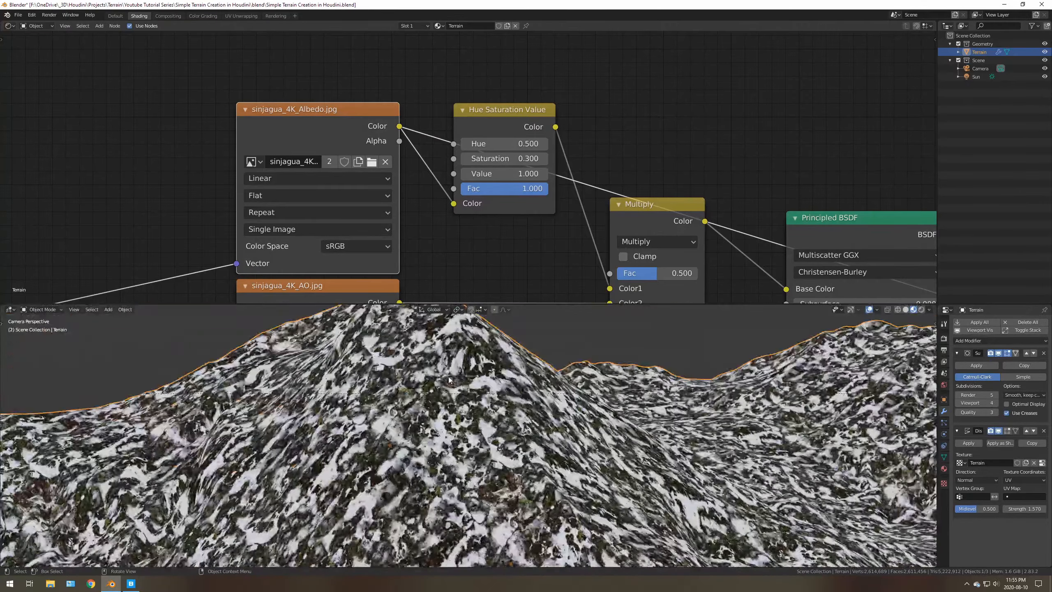
- Preview the sinjagua albedo's Hue Saturation Value output on the terrain, and restore the final Mix Shader preview in the camera view
{"action": "key", "text": "KP_0"}
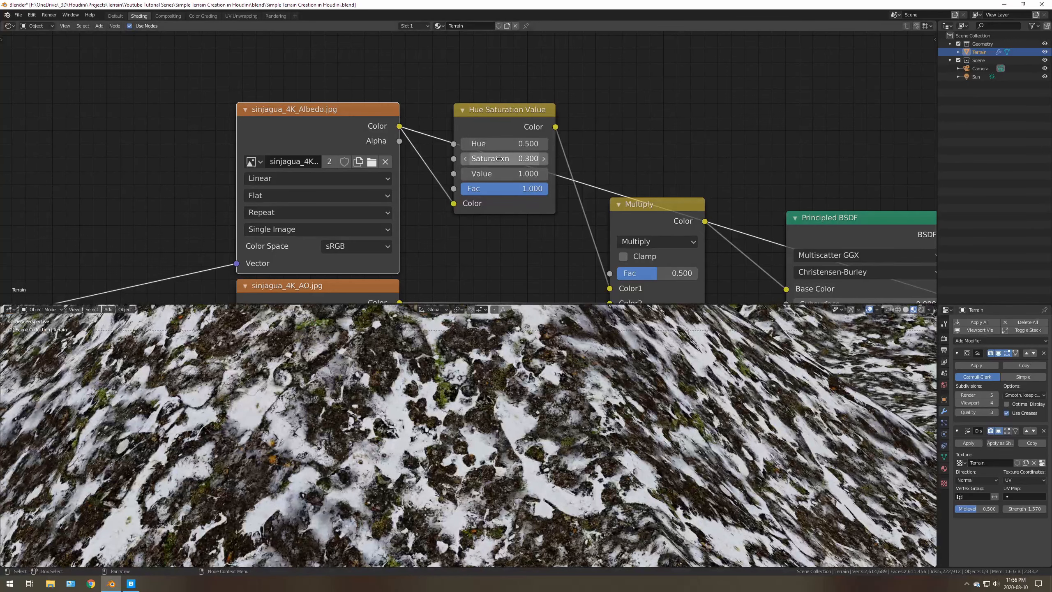
{"action": "left_click", "coordinate": [504, 119], "text": "ctrl+shift"}
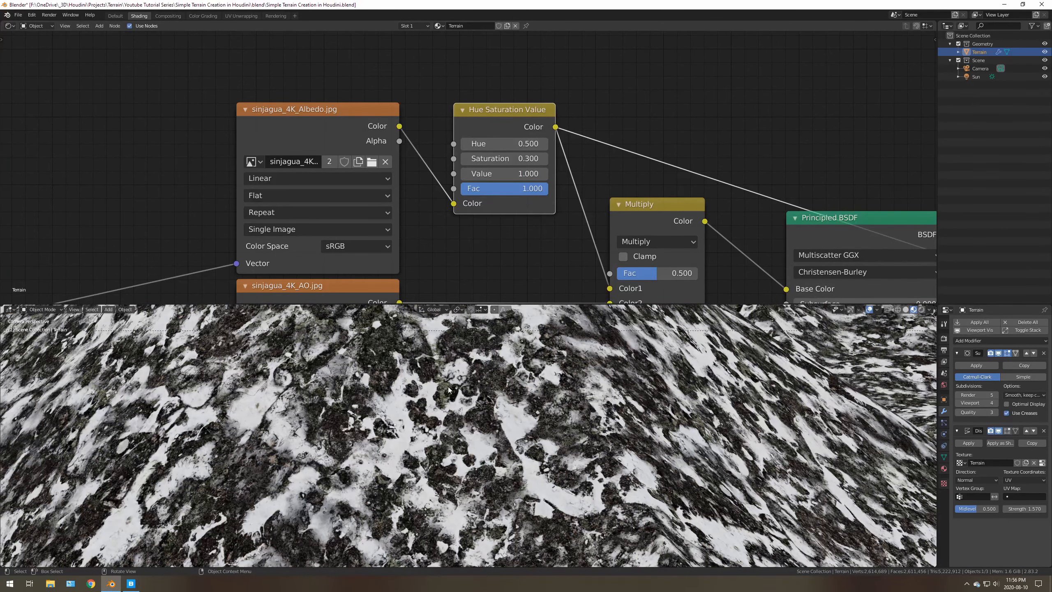
{"action": "scroll", "coordinate": [663, 228], "scroll_direction": "down", "scroll_amount": 5}
{"action": "middle_click_drag", "start_coordinate": [750, 170], "coordinate": [341, 102]}
{"action": "scroll", "coordinate": [672, 188], "scroll_direction": "down", "scroll_amount": 6}
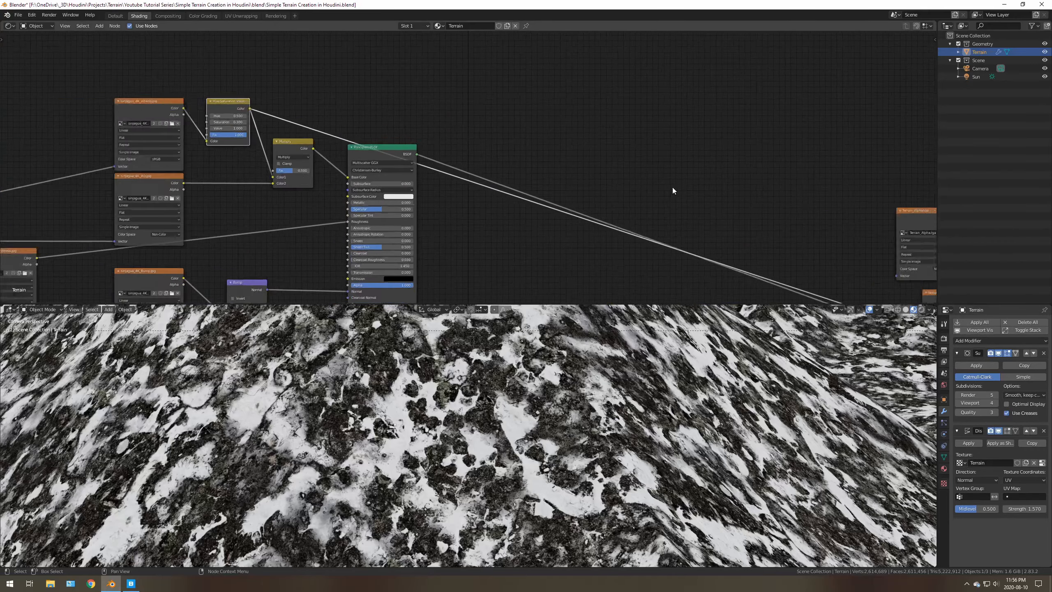
{"action": "middle_click_drag", "start_coordinate": [672, 191], "coordinate": [336, 77]}
{"action": "left_click", "coordinate": [754, 250], "text": "ctrl+shift"}
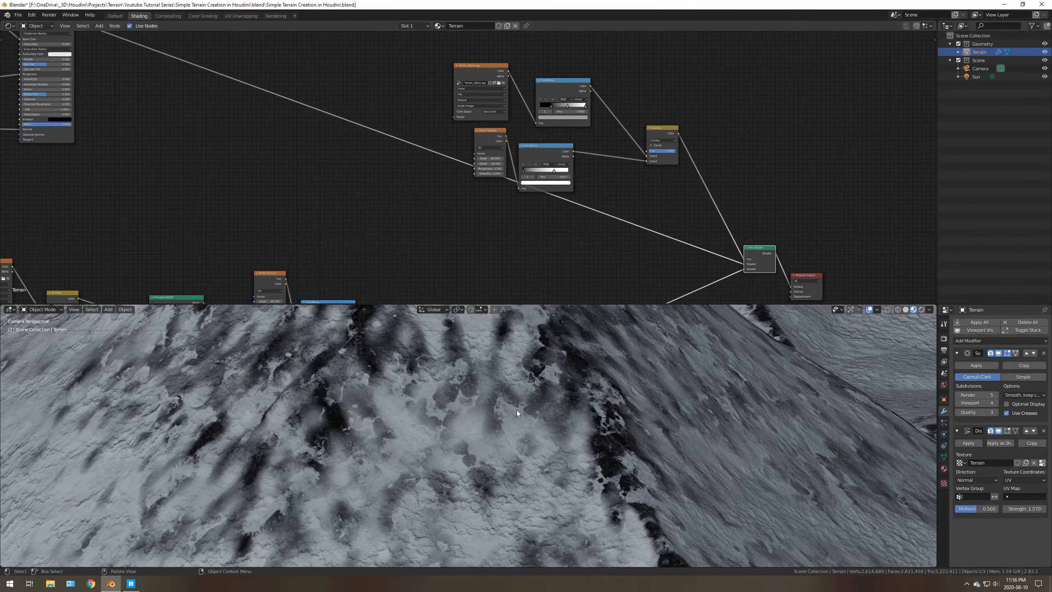
{"action": "scroll", "coordinate": [474, 399], "scroll_direction": "down", "scroll_amount": 8}
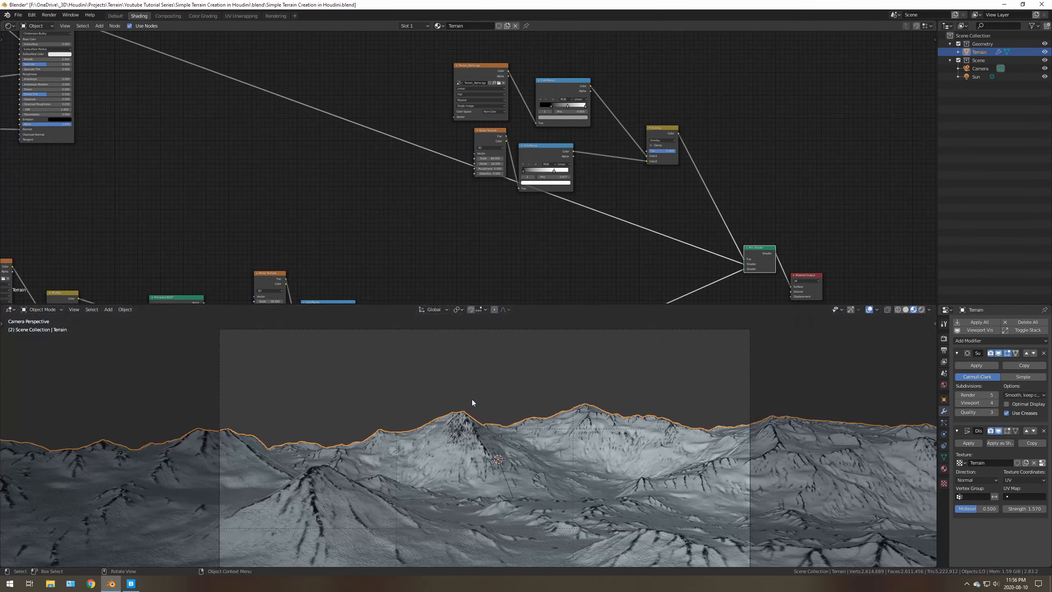
{"action": "middle_click_drag", "start_coordinate": [532, 436], "coordinate": [526, 387], "text": "shift"}
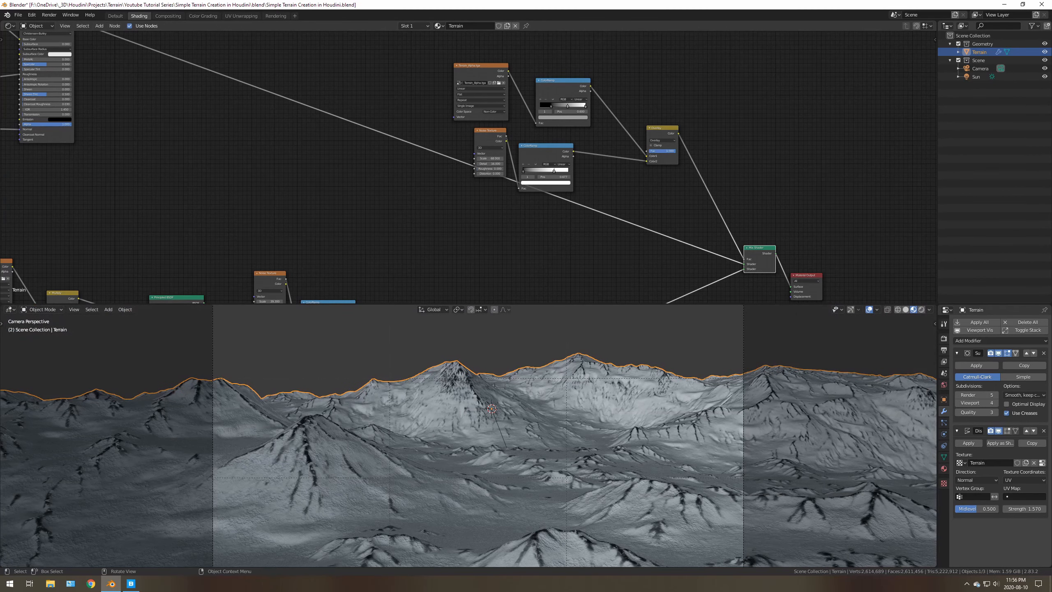
- Save the Blender file and switch the shader node editor from the object material to the World nodes
{"action": "key", "text": "ctrl+s"}
{"action": "left_click", "coordinate": [40, 26]}
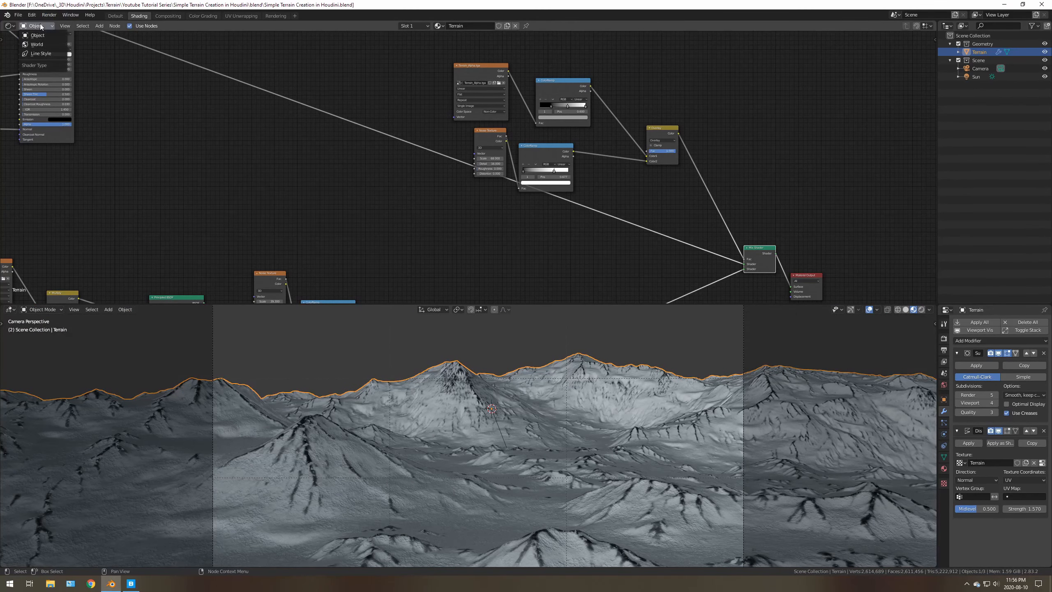
{"action": "left_click", "coordinate": [37, 44]}
{"action": "middle_click_drag", "start_coordinate": [145, 188], "coordinate": [406, 141]}
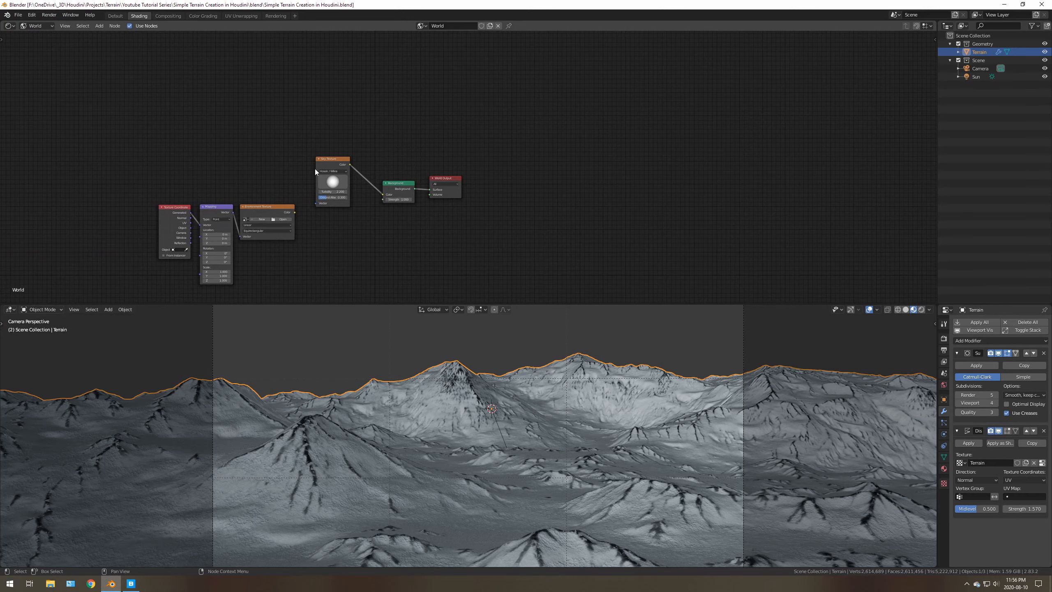
- Delete the Sky Texture node and connect the Environment Texture's colour to the Background node's colour
{"action": "scroll", "coordinate": [312, 167], "scroll_direction": "up", "scroll_amount": 1}
{"action": "left_click", "coordinate": [306, 166]}
{"action": "key", "text": "x"}
{"action": "scroll", "coordinate": [199, 233], "scroll_direction": "up", "scroll_amount": 3}
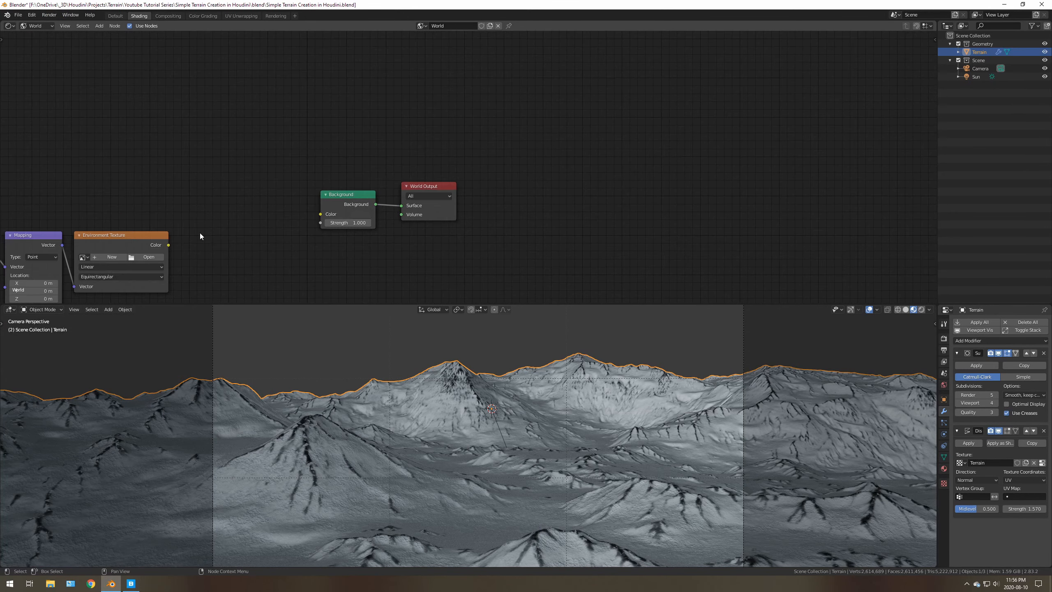
{"action": "left_click_drag", "start_coordinate": [167, 246], "coordinate": [320, 214]}
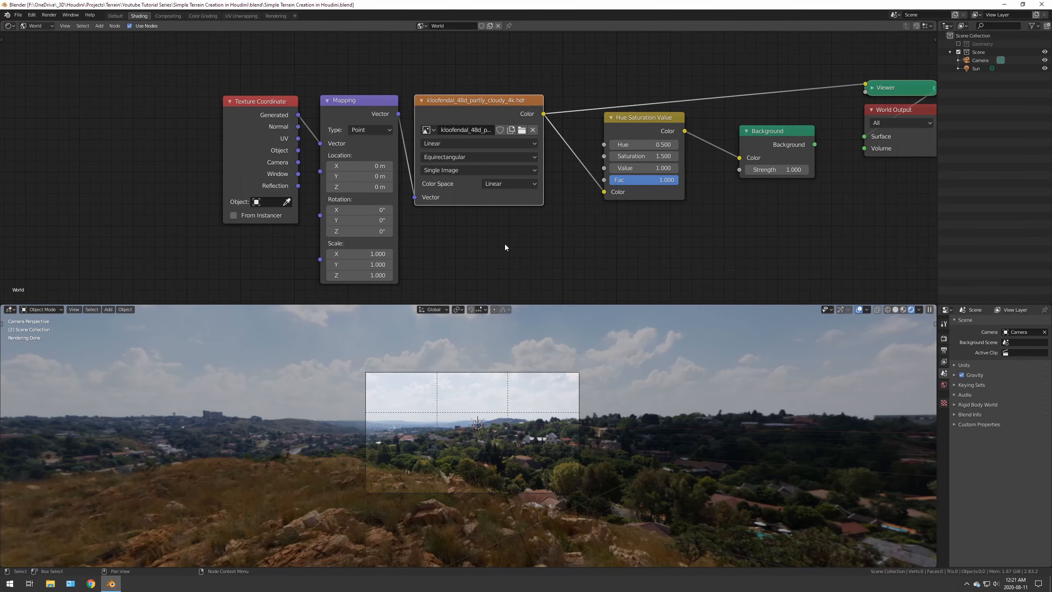
- Compare the kloofendal_48d_partly_cloudy_4k.hdr sky with and without the Hue Saturation Value node, examining the clouds inside the camera frame
{"action": "middle_click_drag", "start_coordinate": [506, 237], "coordinate": [459, 224]}
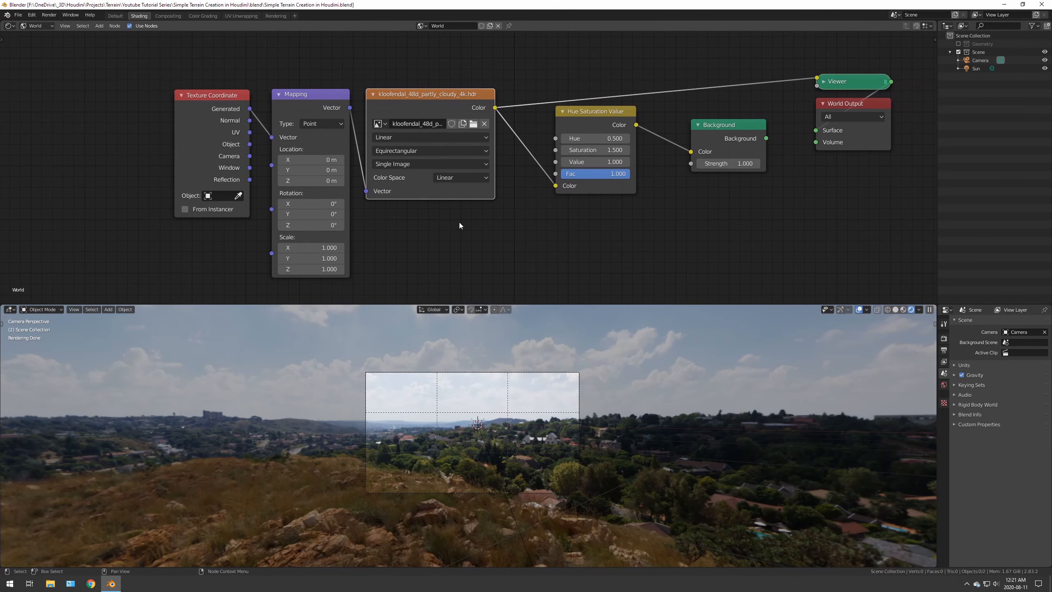
{"action": "left_click", "coordinate": [601, 115], "text": "ctrl+shift"}
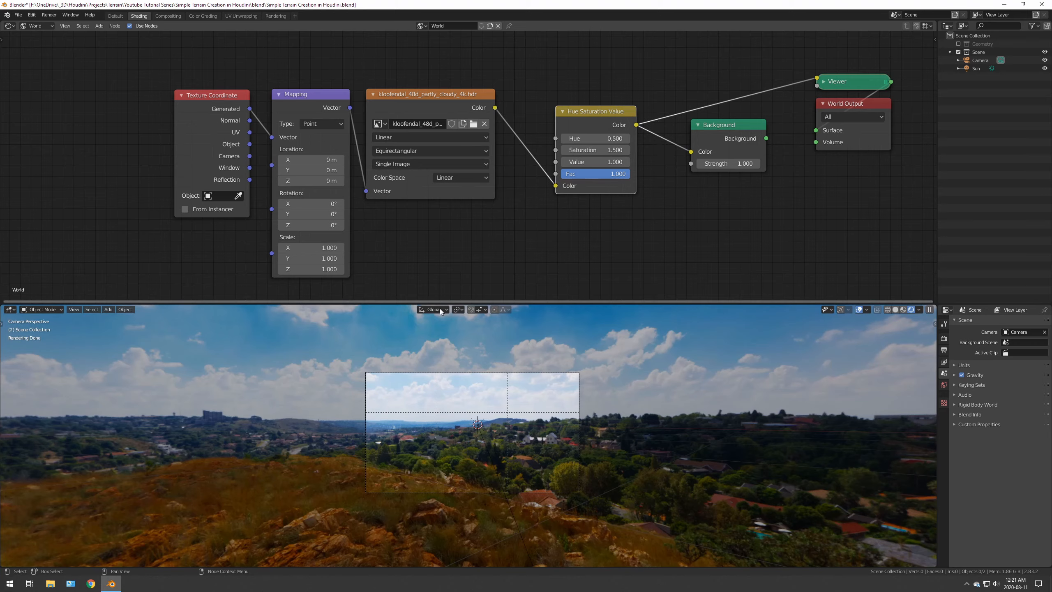
{"action": "scroll", "coordinate": [406, 390], "scroll_direction": "up", "scroll_amount": 5}
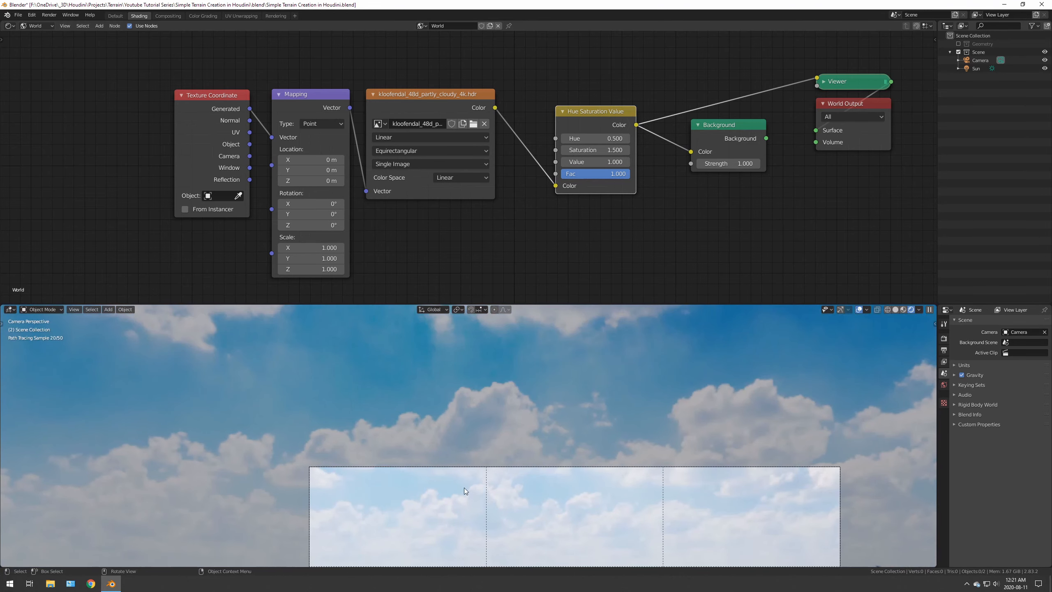
{"action": "scroll", "coordinate": [463, 488], "scroll_direction": "up", "scroll_amount": 3}
{"action": "middle_click_drag", "start_coordinate": [479, 506], "coordinate": [480, 345], "text": "shift"}
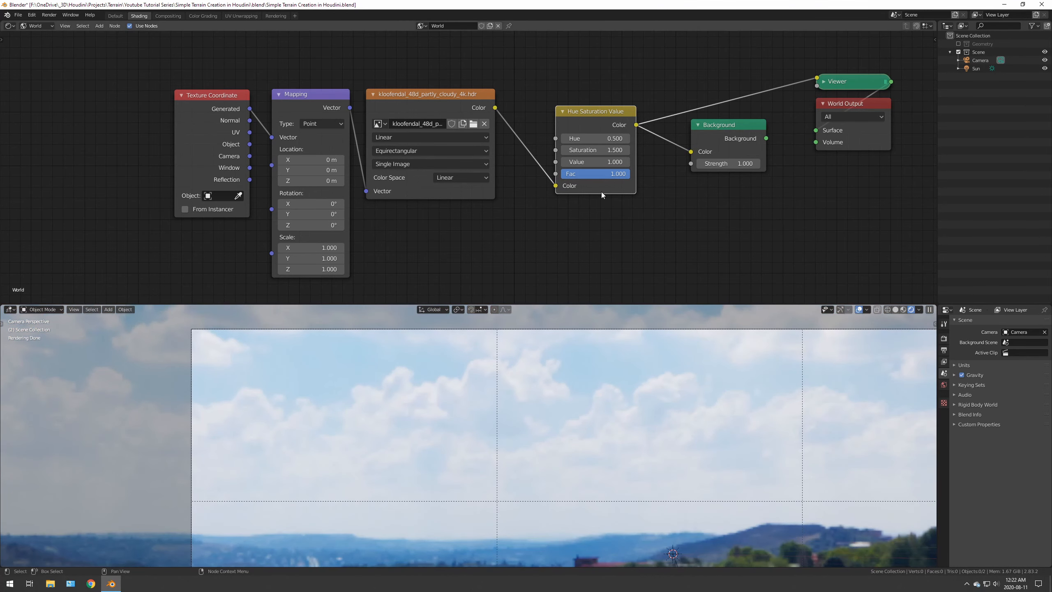
{"action": "left_click", "coordinate": [449, 103], "text": "ctrl+shift"}
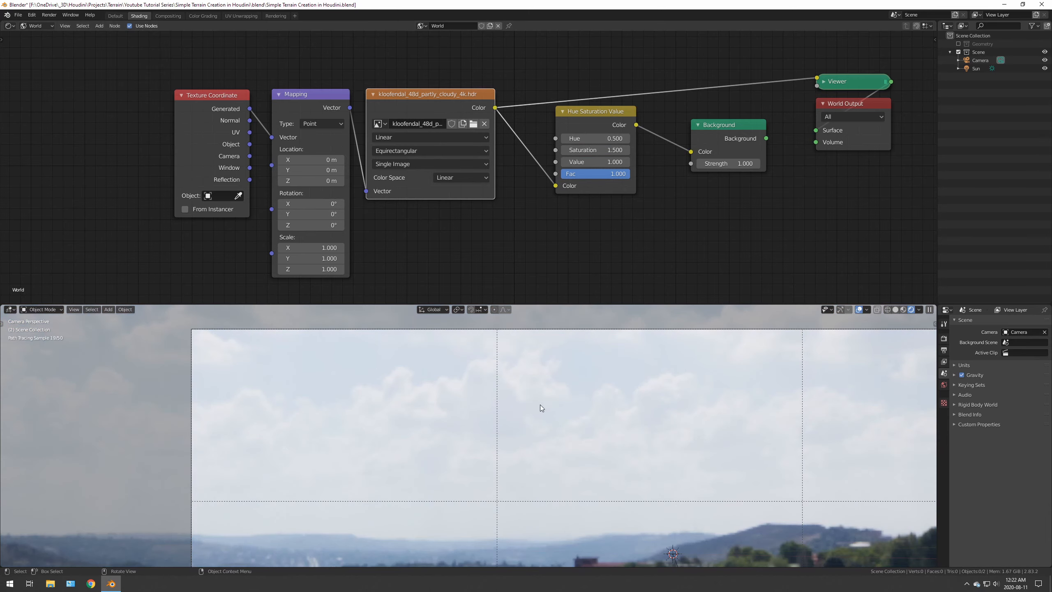
{"action": "left_click", "coordinate": [595, 116], "text": "ctrl+shift"}
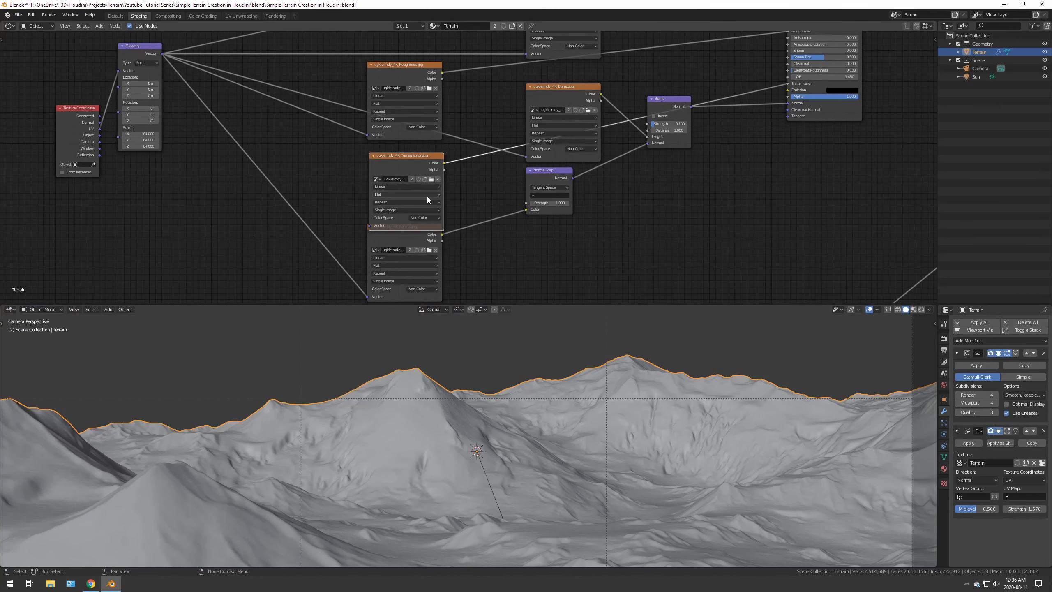
- Move the Transmission image texture aside and remove it from the upper Principled BSDF's texture group in the Terrain material
{"action": "scroll", "coordinate": [476, 185], "scroll_direction": "up", "scroll_amount": 1}
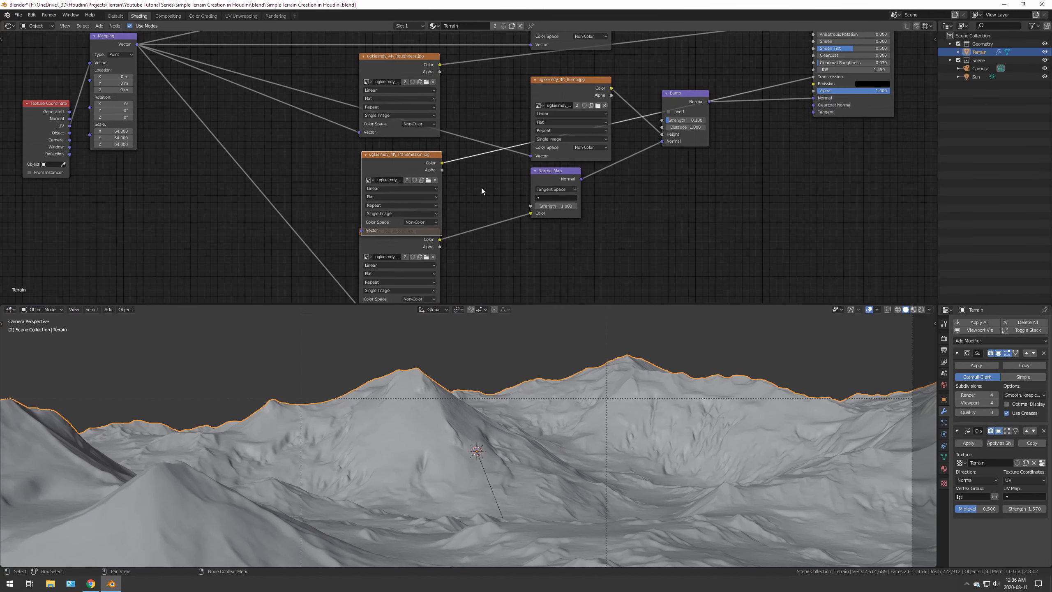
{"action": "left_click_drag", "start_coordinate": [408, 153], "coordinate": [387, 151]}
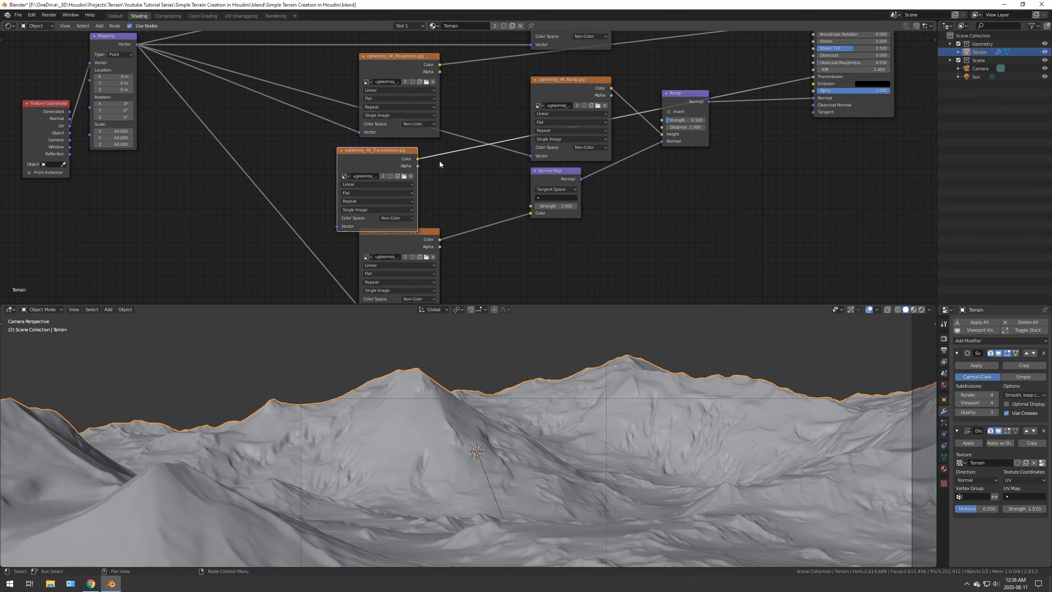
{"action": "left_click", "coordinate": [460, 162]}
{"action": "scroll", "coordinate": [460, 162], "scroll_direction": "down", "scroll_amount": 8}
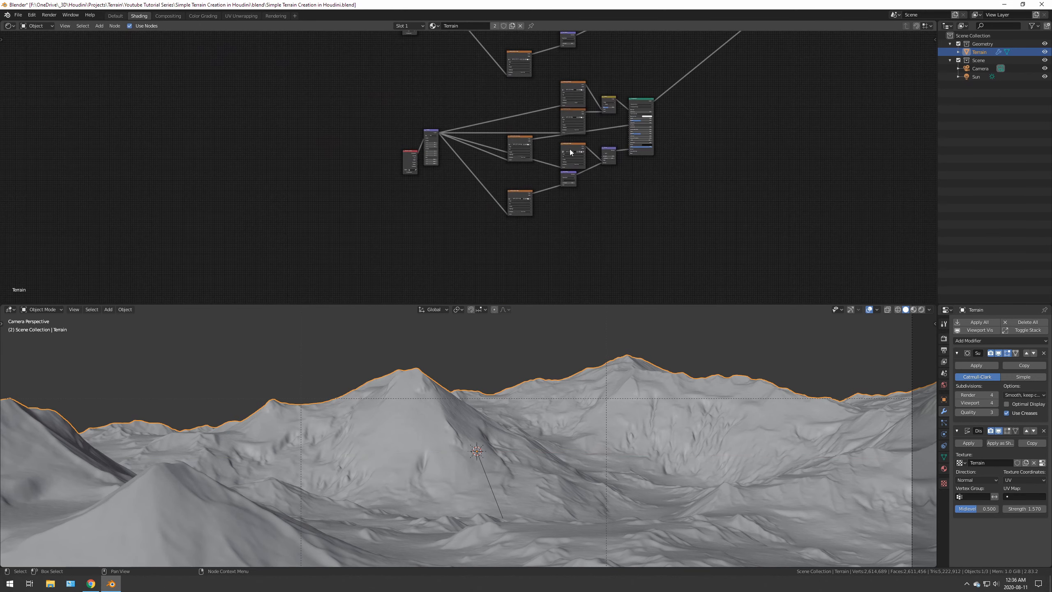
{"action": "scroll", "coordinate": [570, 149], "scroll_direction": "up", "scroll_amount": 6}
{"action": "middle_click_drag", "start_coordinate": [724, 71], "coordinate": [475, 233]}
{"action": "middle_click_drag", "start_coordinate": [614, 128], "coordinate": [498, 165]}
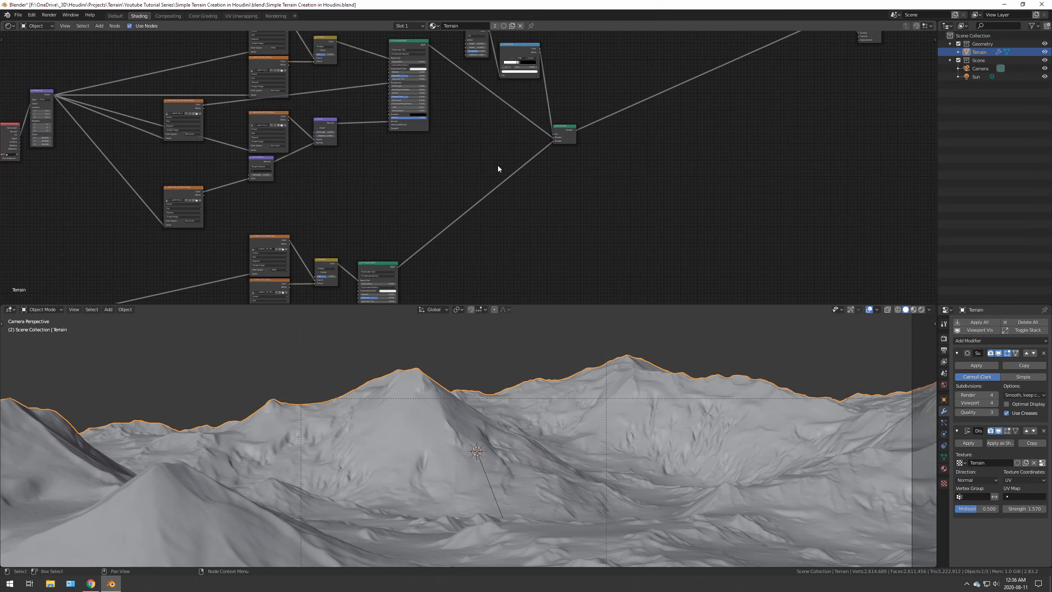
- Switch to the Default workspace and show the Cycles render settings with the Color Management options
{"action": "left_click", "coordinate": [115, 16]}
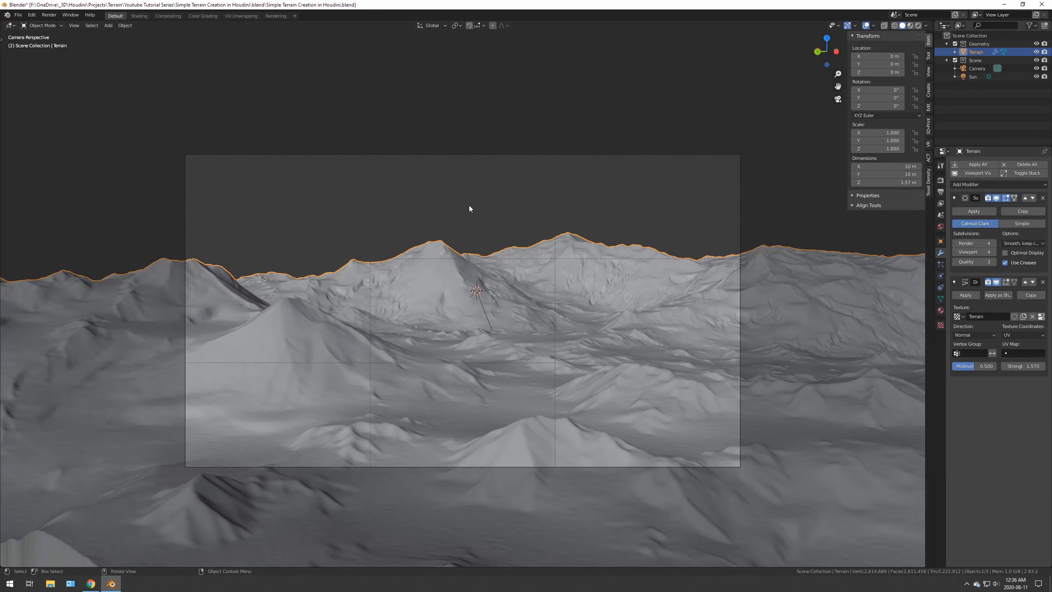
{"action": "left_click", "coordinate": [941, 181]}
{"action": "left_click", "coordinate": [948, 211]}
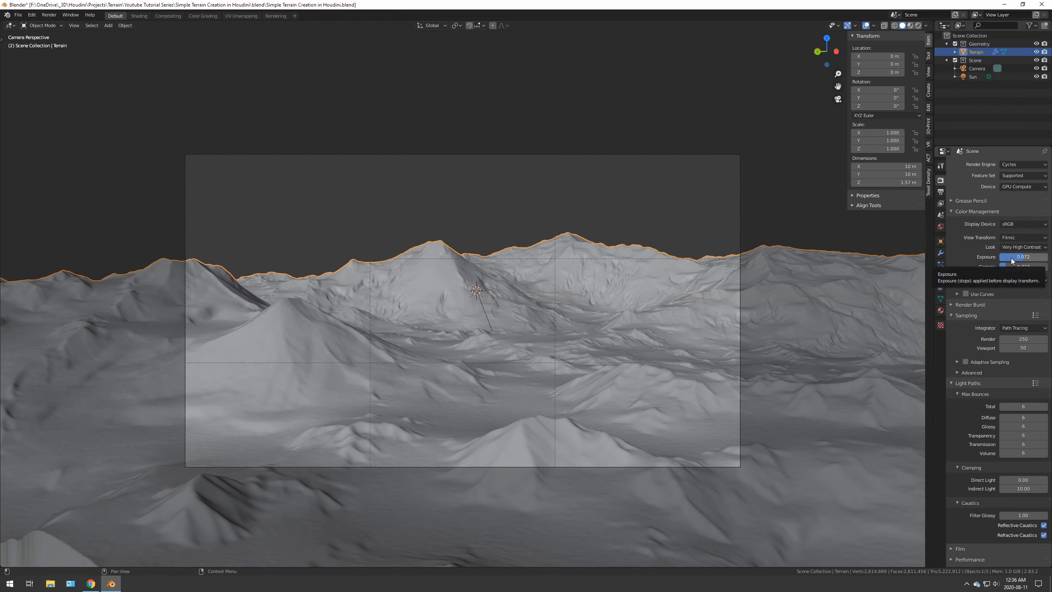
- Enable Adaptive Sampling for the Cycles render and check the advanced sampling options
{"action": "scroll", "coordinate": [1005, 296], "scroll_direction": "down", "scroll_amount": 2}
{"action": "scroll", "coordinate": [973, 316], "scroll_direction": "down", "scroll_amount": 1}
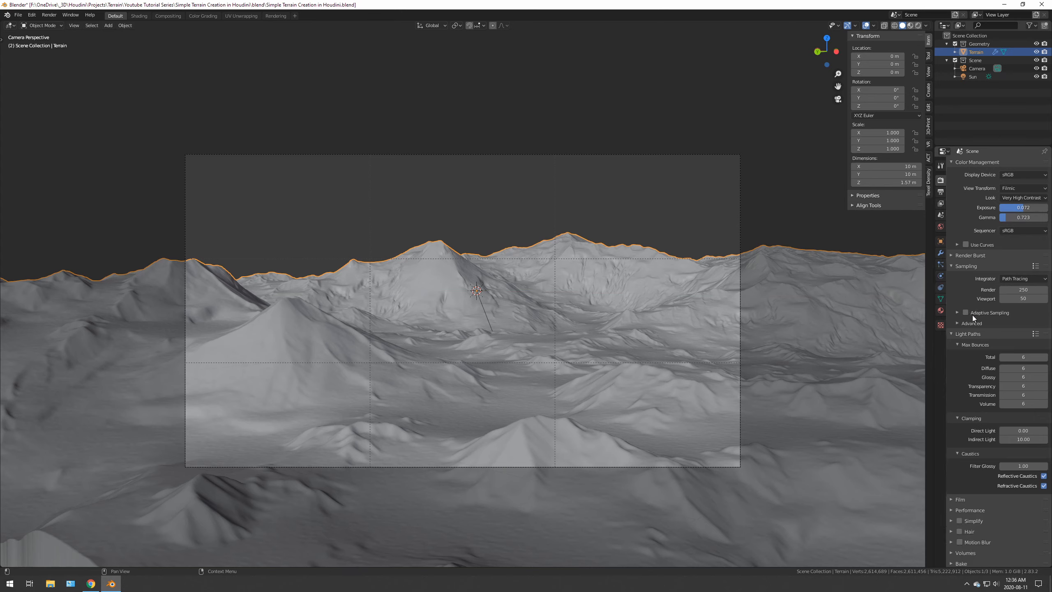
{"action": "left_click", "coordinate": [961, 323]}
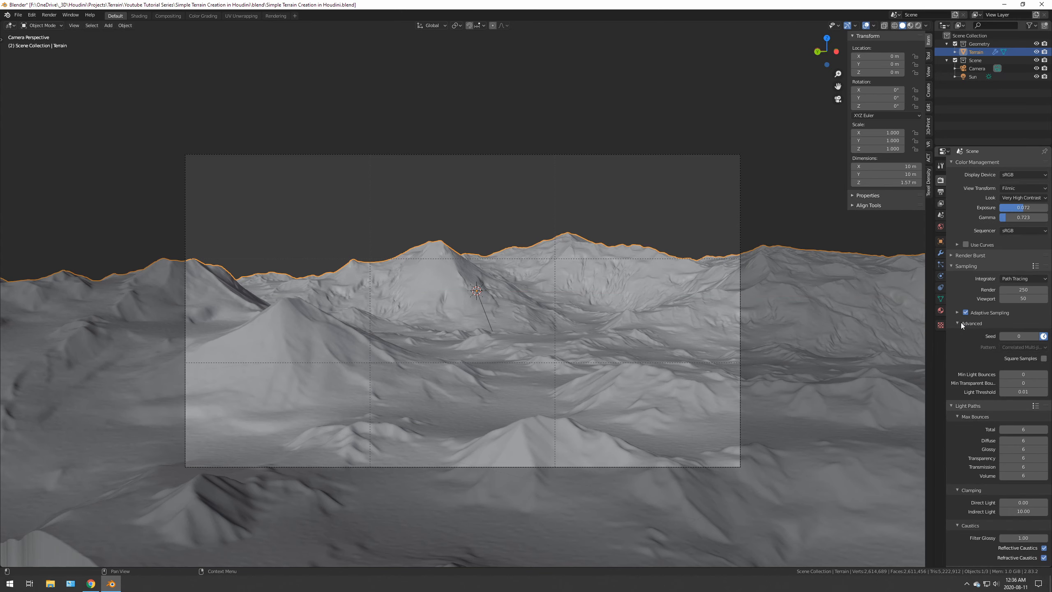
{"action": "left_click", "coordinate": [960, 322]}
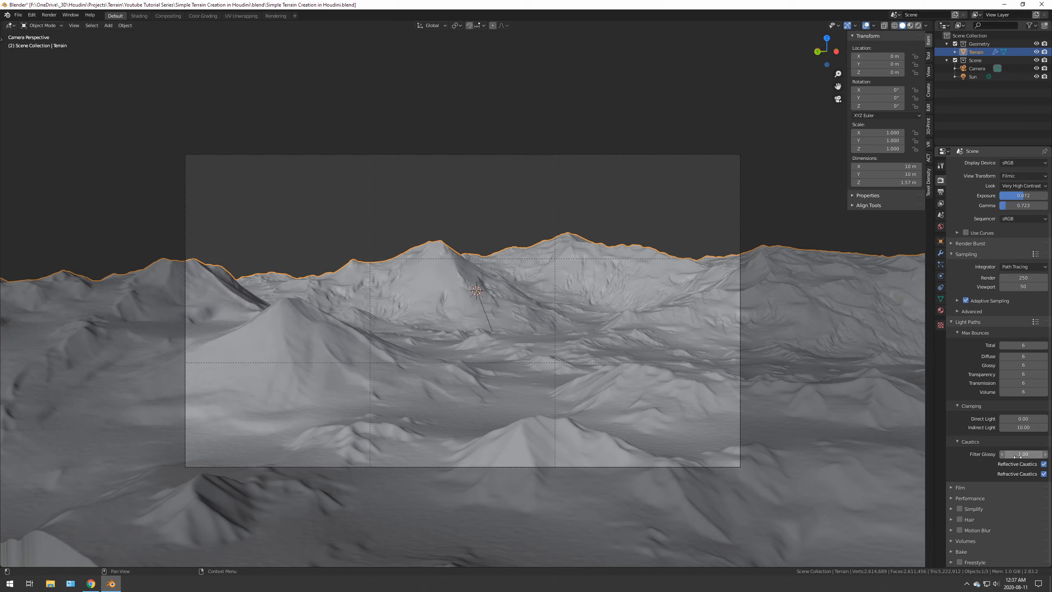
- Review the render's light path, thread and tile performance settings
{"action": "left_click", "coordinate": [951, 496]}
{"action": "scroll", "coordinate": [999, 485], "scroll_direction": "down", "scroll_amount": 7}
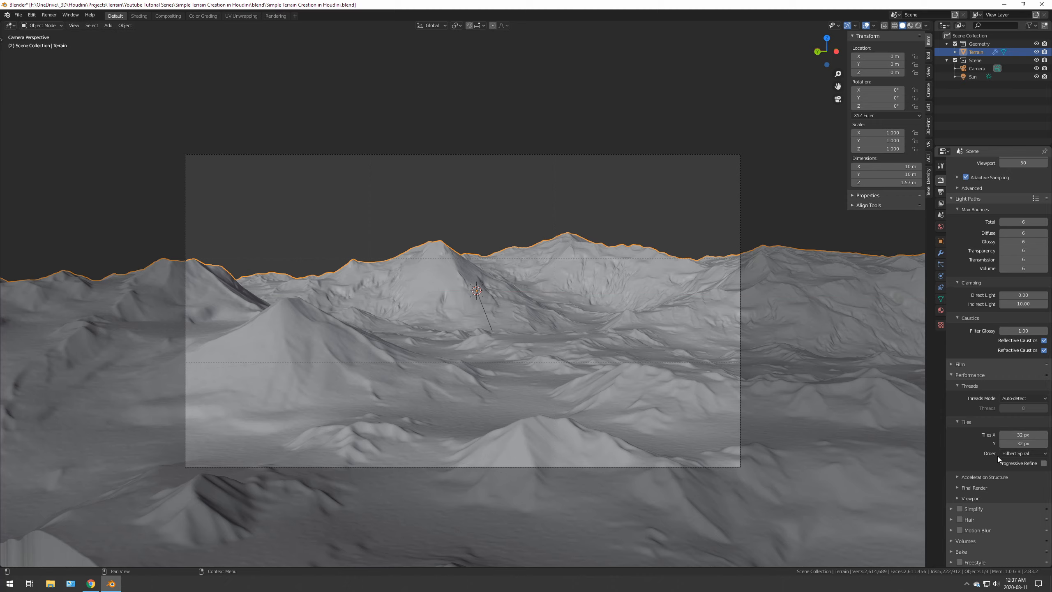
{"action": "scroll", "coordinate": [963, 487], "scroll_direction": "up", "scroll_amount": 10}
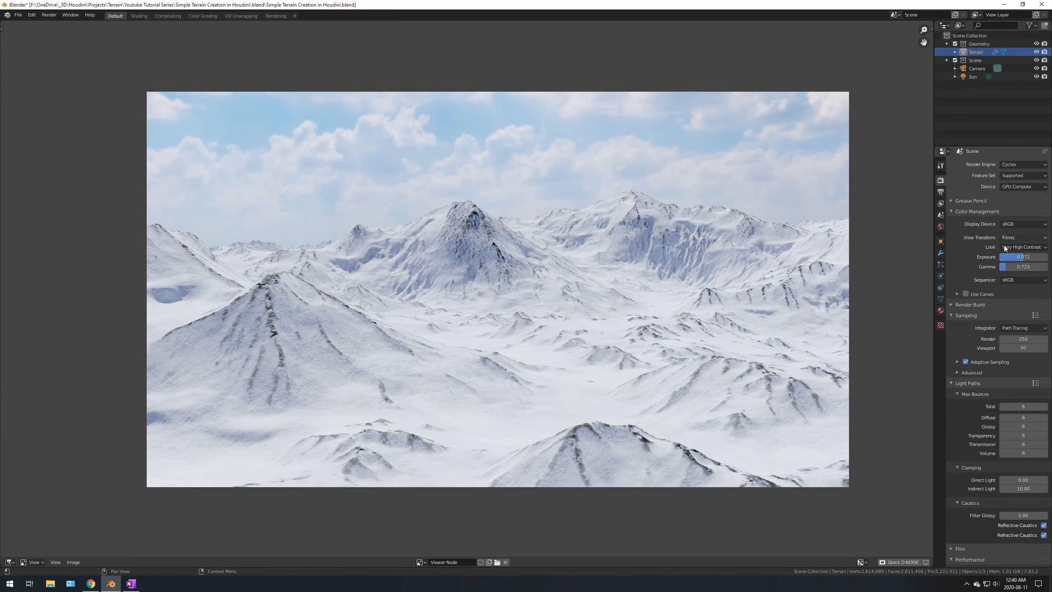
- Examine the finished render up close, checking the noise and rock detail on the central peak, and return to the whole image
{"action": "scroll", "coordinate": [472, 221], "scroll_direction": "up", "scroll_amount": 5}
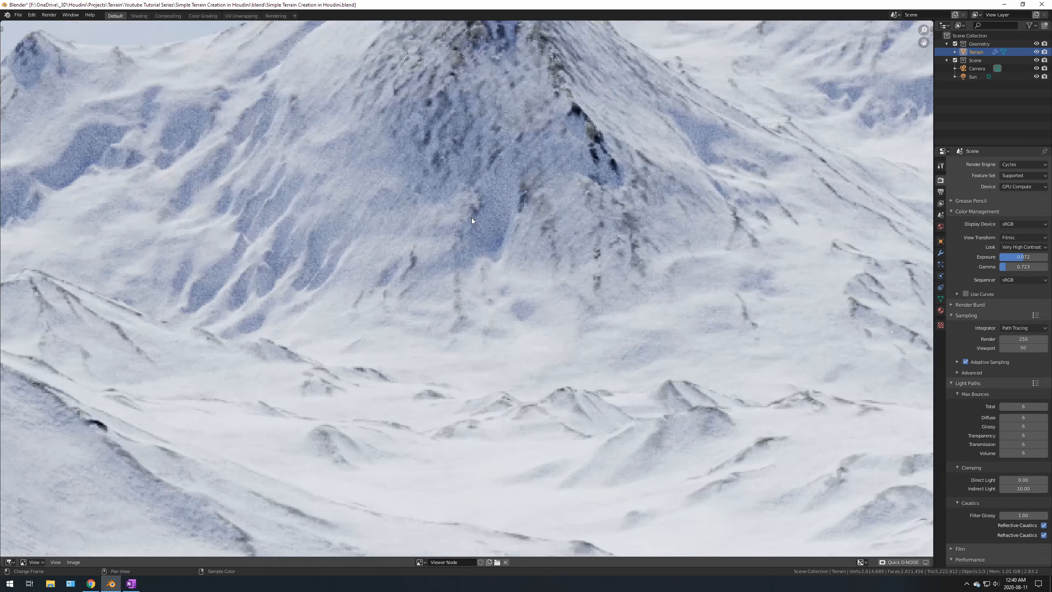
{"action": "scroll", "coordinate": [472, 220], "scroll_direction": "down", "scroll_amount": 1}
{"action": "scroll", "coordinate": [472, 220], "scroll_direction": "down", "scroll_amount": 1}
{"action": "scroll", "coordinate": [472, 220], "scroll_direction": "up", "scroll_amount": 4}
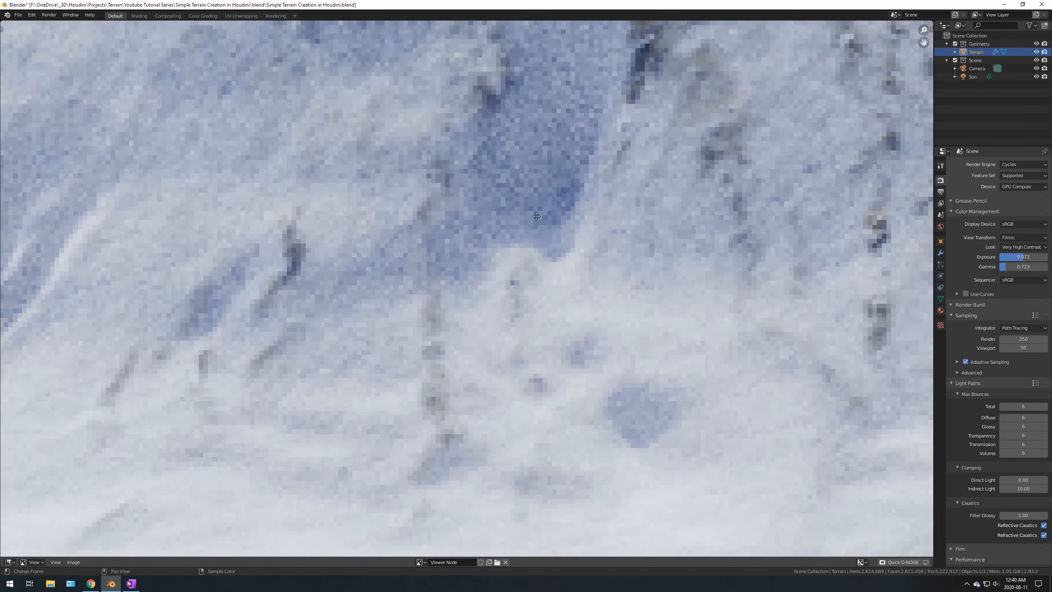
{"action": "scroll", "coordinate": [536, 306], "scroll_direction": "up", "scroll_amount": 3}
{"action": "scroll", "coordinate": [537, 306], "scroll_direction": "down", "scroll_amount": 8}
{"action": "scroll", "coordinate": [481, 210], "scroll_direction": "up", "scroll_amount": 3}
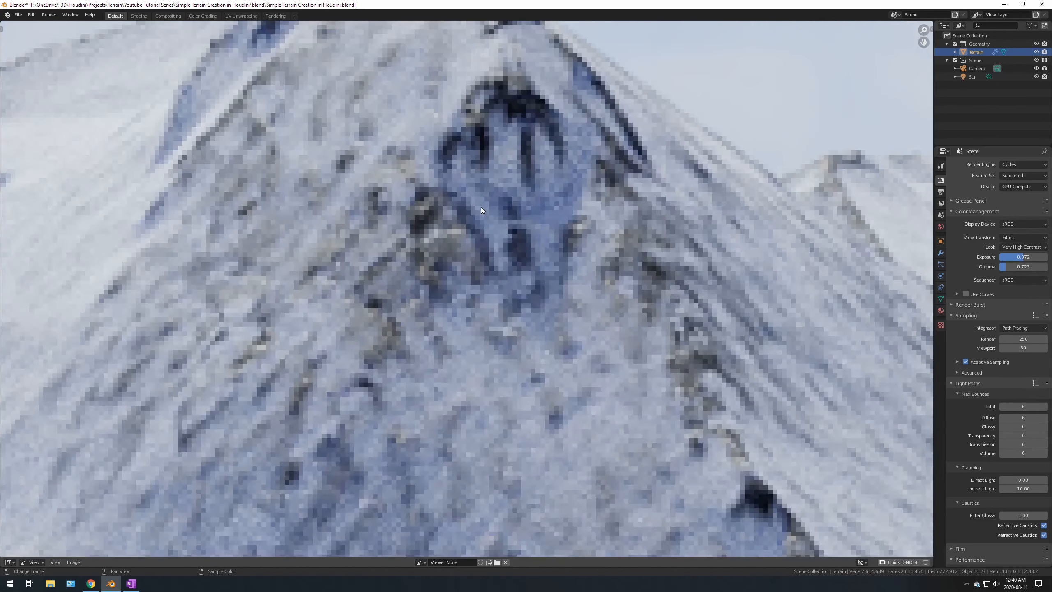
{"action": "scroll", "coordinate": [481, 210], "scroll_direction": "down", "scroll_amount": 3}
{"action": "scroll", "coordinate": [468, 285], "scroll_direction": "down", "scroll_amount": 3}
{"action": "middle_click_drag", "start_coordinate": [467, 286], "coordinate": [470, 242]}
{"action": "scroll", "coordinate": [476, 232], "scroll_direction": "down", "scroll_amount": 1}
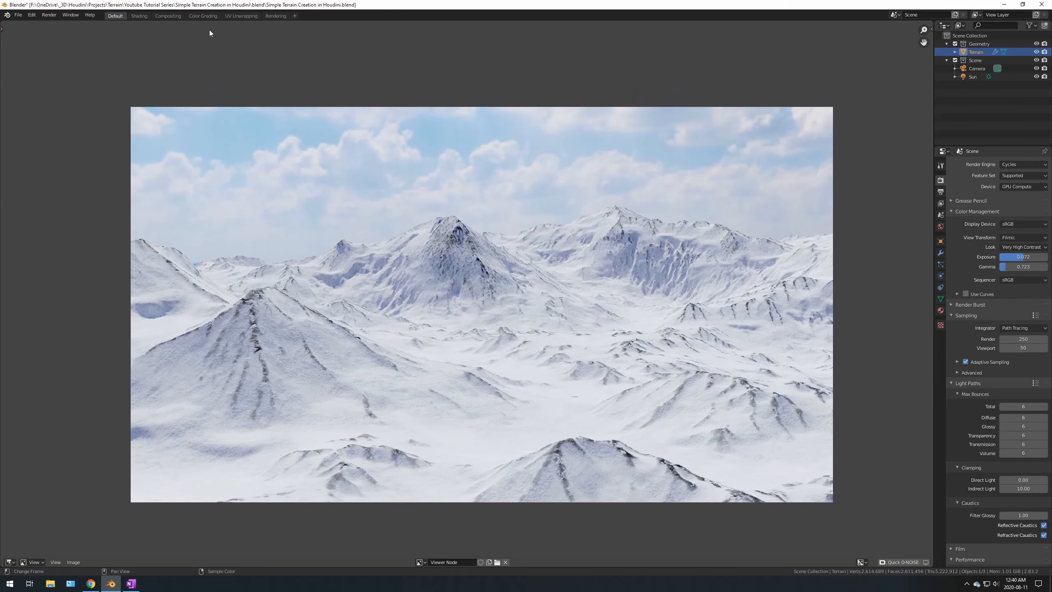
- Switch to the Compositing workspace and preview the Denoise node's output in the backdrop
{"action": "left_click", "coordinate": [174, 16]}
{"action": "middle_click_drag", "start_coordinate": [292, 206], "coordinate": [403, 96]}
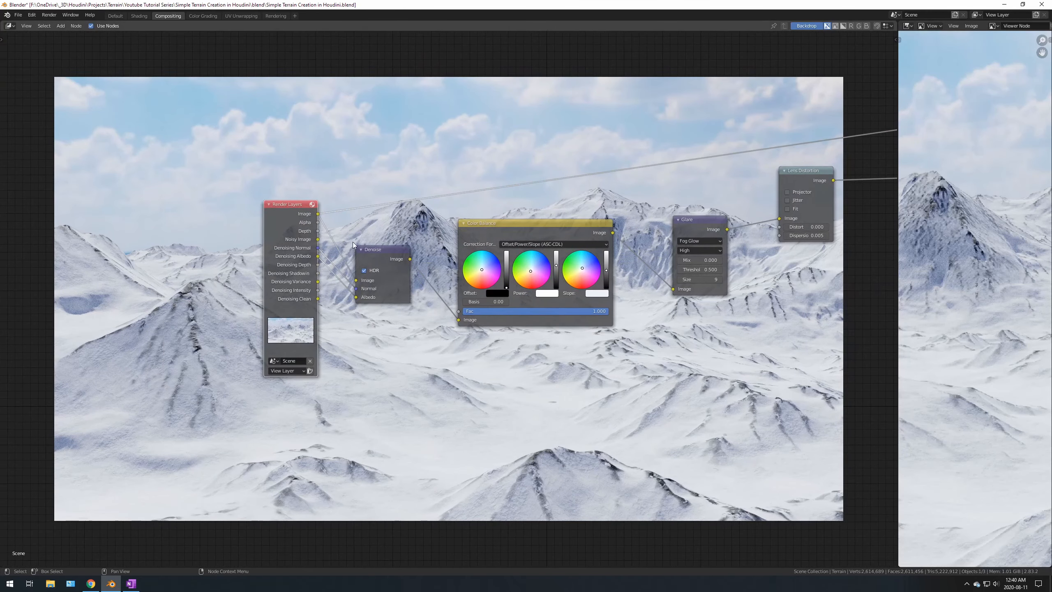
{"action": "scroll", "coordinate": [362, 235], "scroll_direction": "up", "scroll_amount": 3}
{"action": "left_click", "coordinate": [371, 234], "text": "ctrl+shift"}
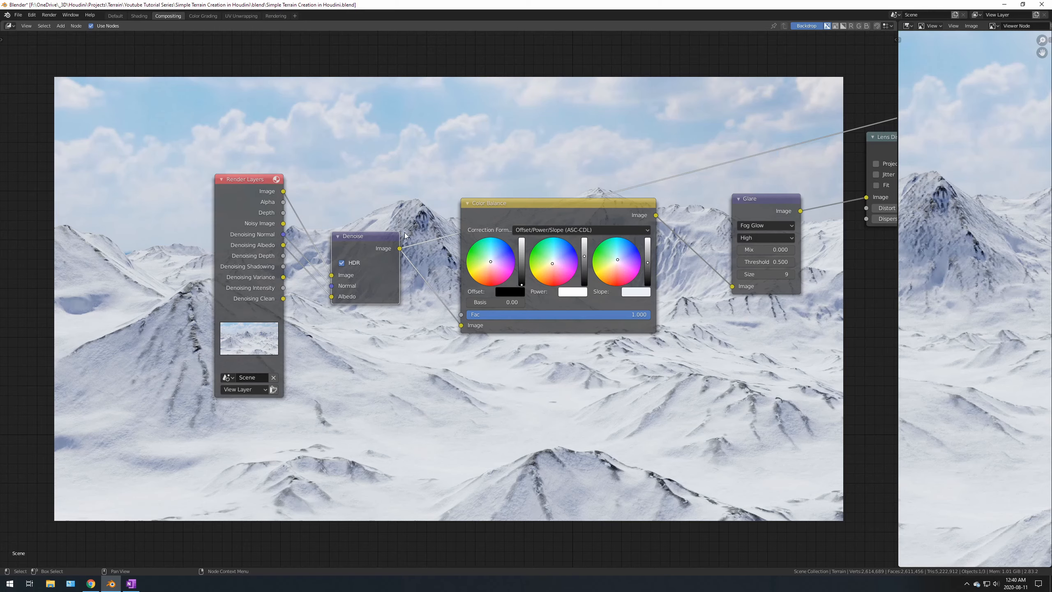
- Preview the Color Balance node's output and look at the graded mountains in the backdrop
{"action": "middle_click_drag", "start_coordinate": [588, 200], "coordinate": [437, 249]}
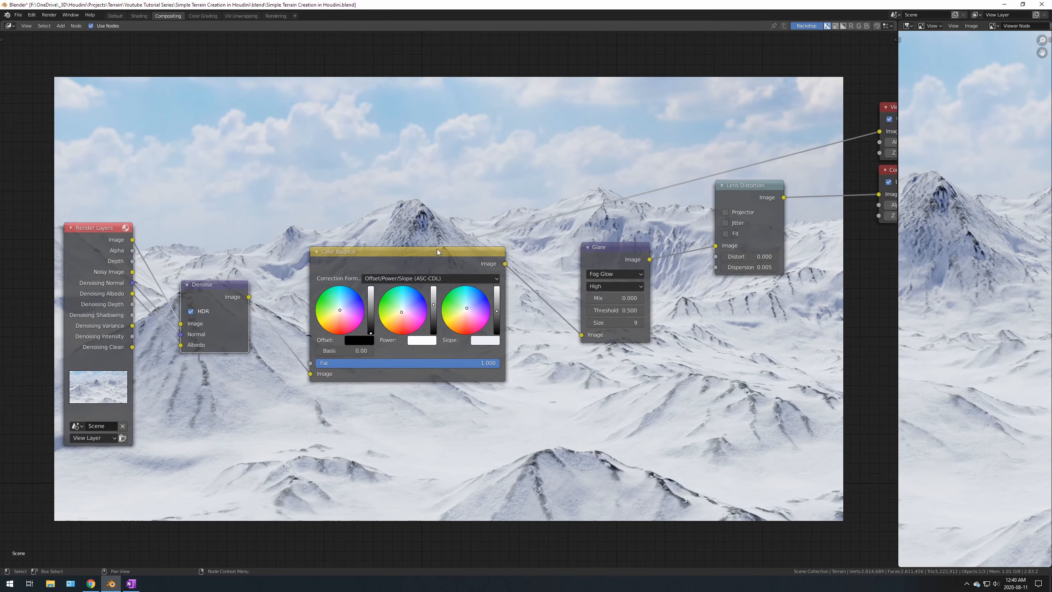
{"action": "left_click", "coordinate": [458, 251], "text": "ctrl+shift"}
{"action": "middle_click_drag", "start_coordinate": [434, 207], "coordinate": [424, 358]}
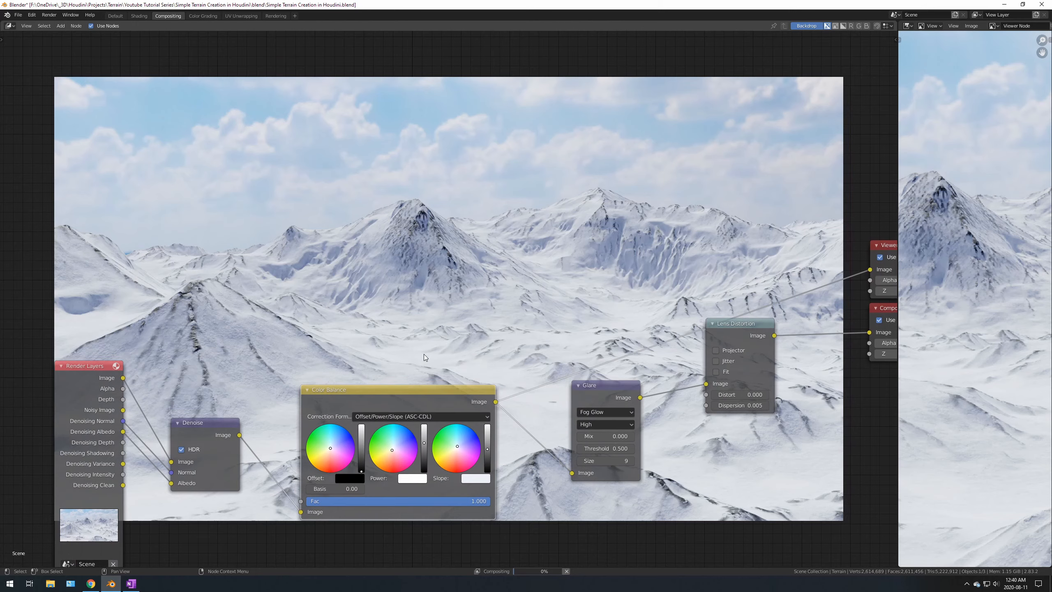
- Preview the Fog Glow Glare output, and the Lens Distortion output that ends the compositing chain
{"action": "middle_click_drag", "start_coordinate": [443, 312], "coordinate": [464, 261]}
{"action": "left_click", "coordinate": [637, 337], "text": "ctrl+shift"}
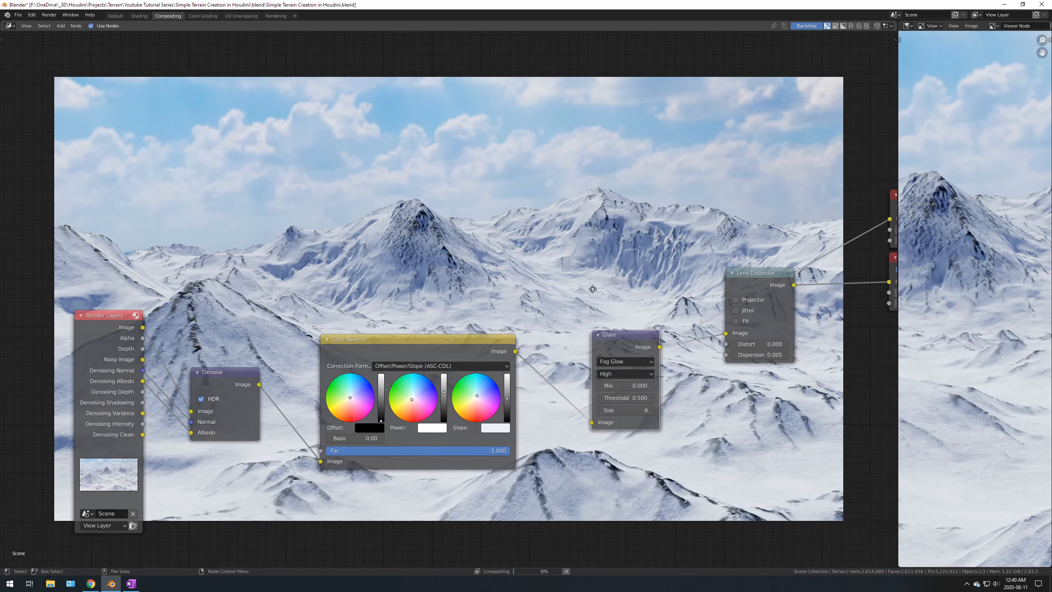
{"action": "middle_click_drag", "start_coordinate": [612, 262], "coordinate": [599, 351]}
{"action": "scroll", "coordinate": [599, 351], "scroll_direction": "up", "scroll_amount": 1}
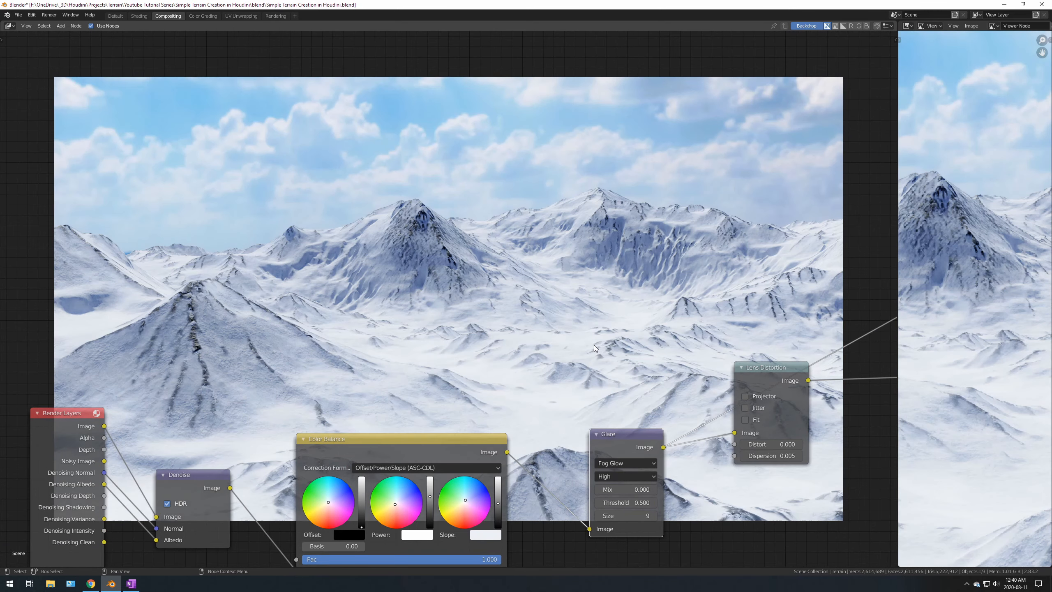
{"action": "middle_click_drag", "start_coordinate": [524, 343], "coordinate": [416, 245]}
{"action": "left_click", "coordinate": [666, 268]}
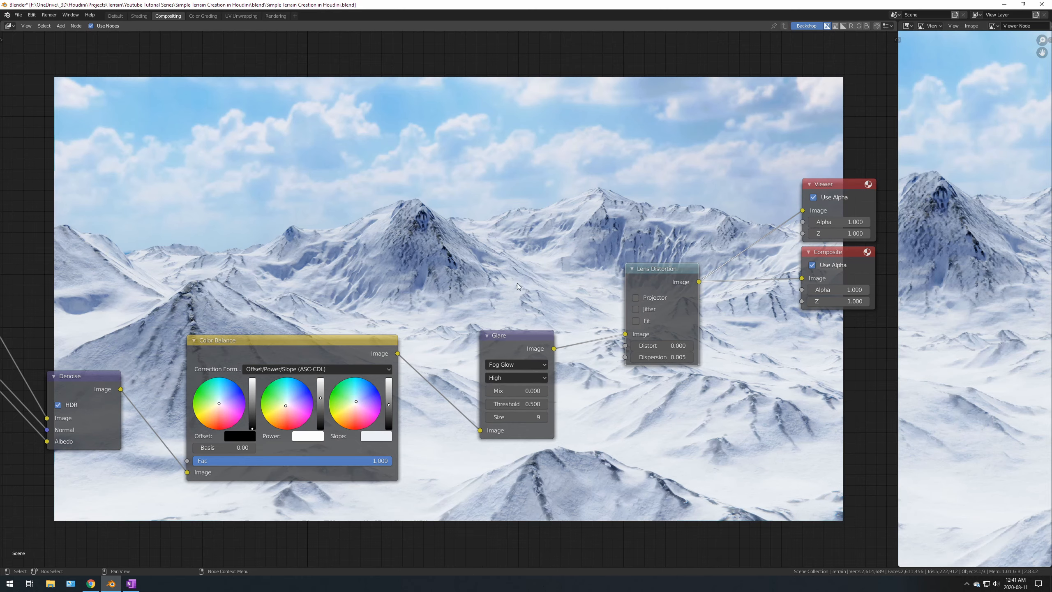
{"action": "middle_click_drag", "start_coordinate": [523, 253], "coordinate": [672, 159]}
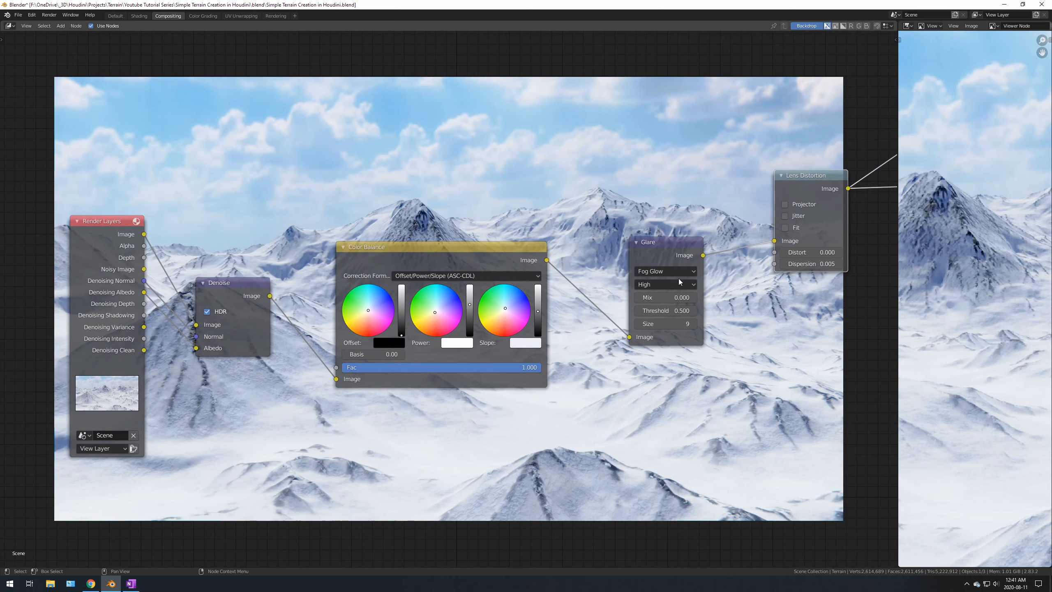